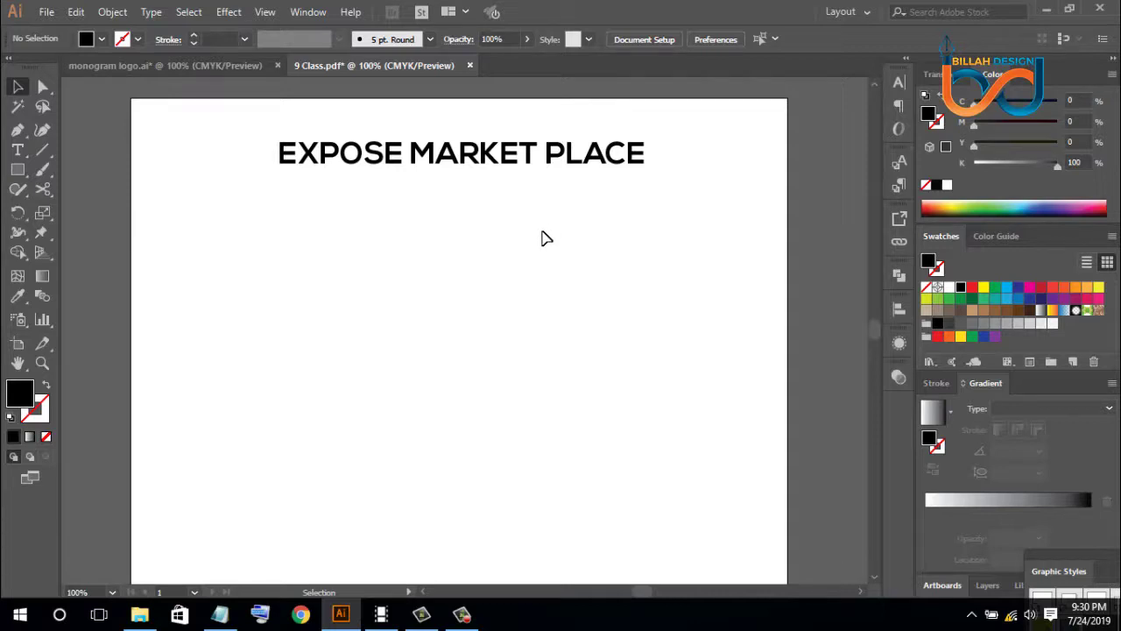
Duplicate the EXPOSE MARKET PLACE title below the original and shorten the copy to the initials EMP
drag(465, 158, 469, 271)
click(501, 370)
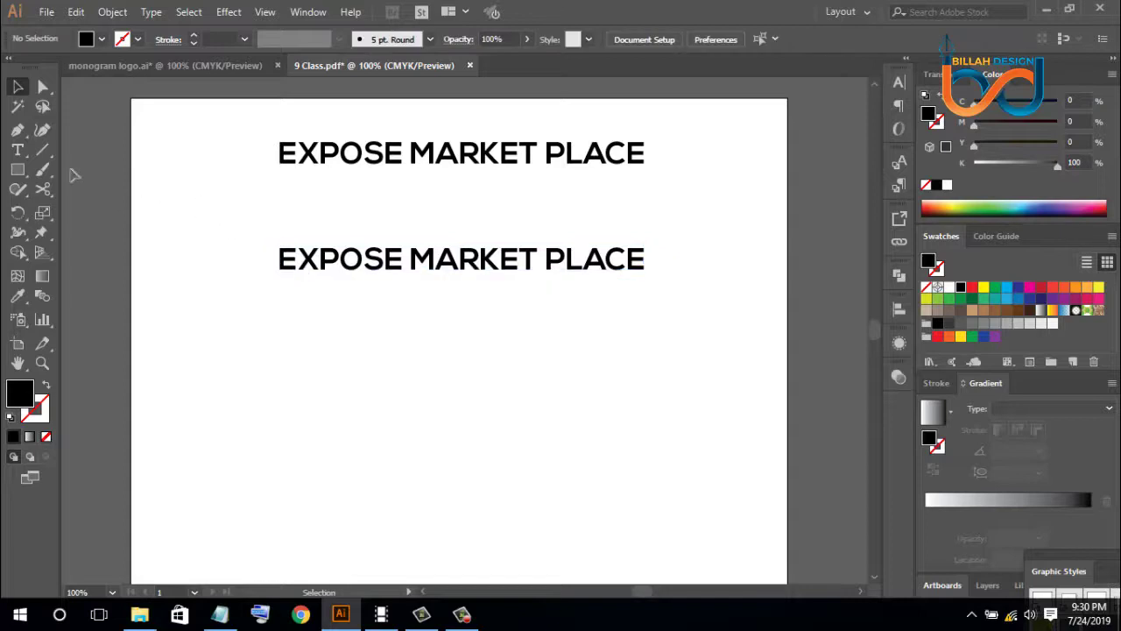
click(17, 150)
drag(297, 259, 409, 262)
key(BackSpace)
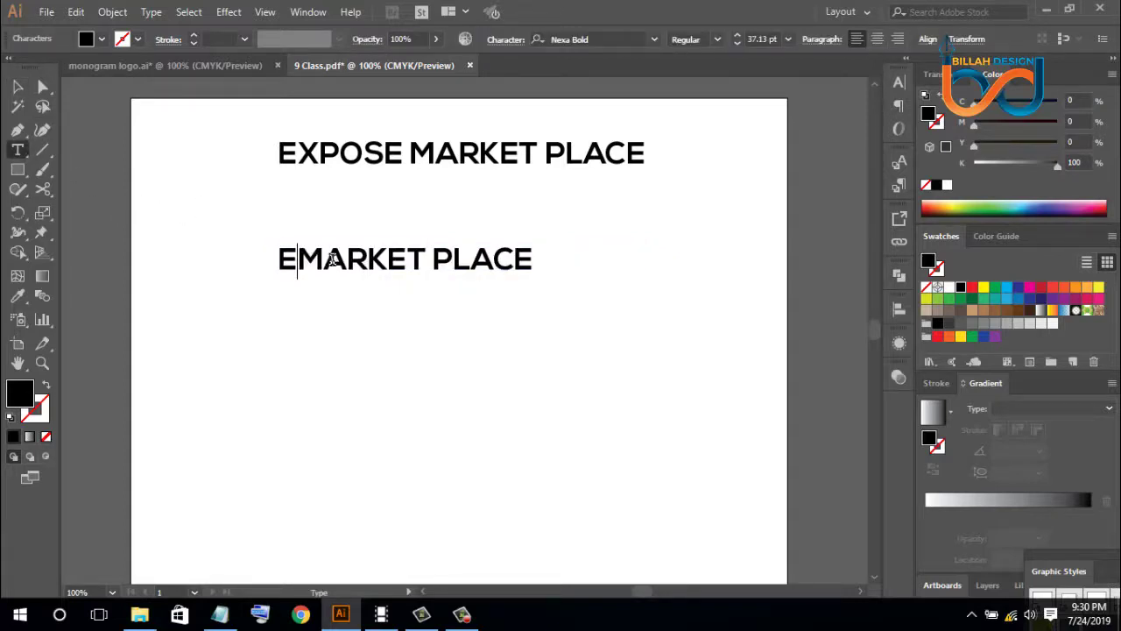
drag(332, 259, 438, 270)
key(BackSpace)
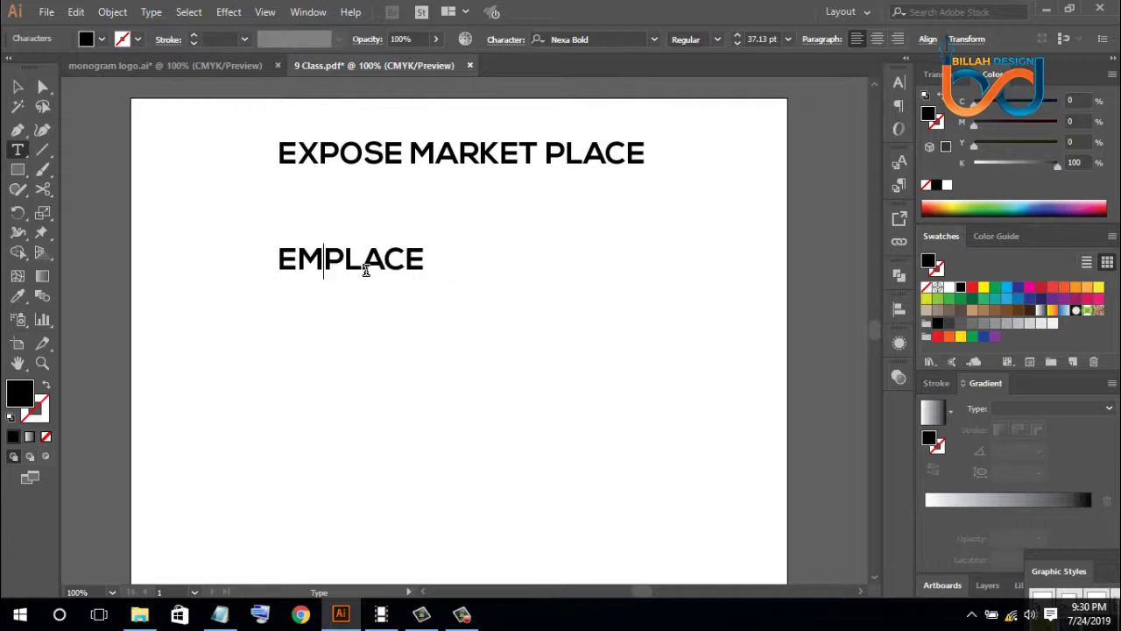
drag(348, 259, 468, 260)
key(BackSpace)
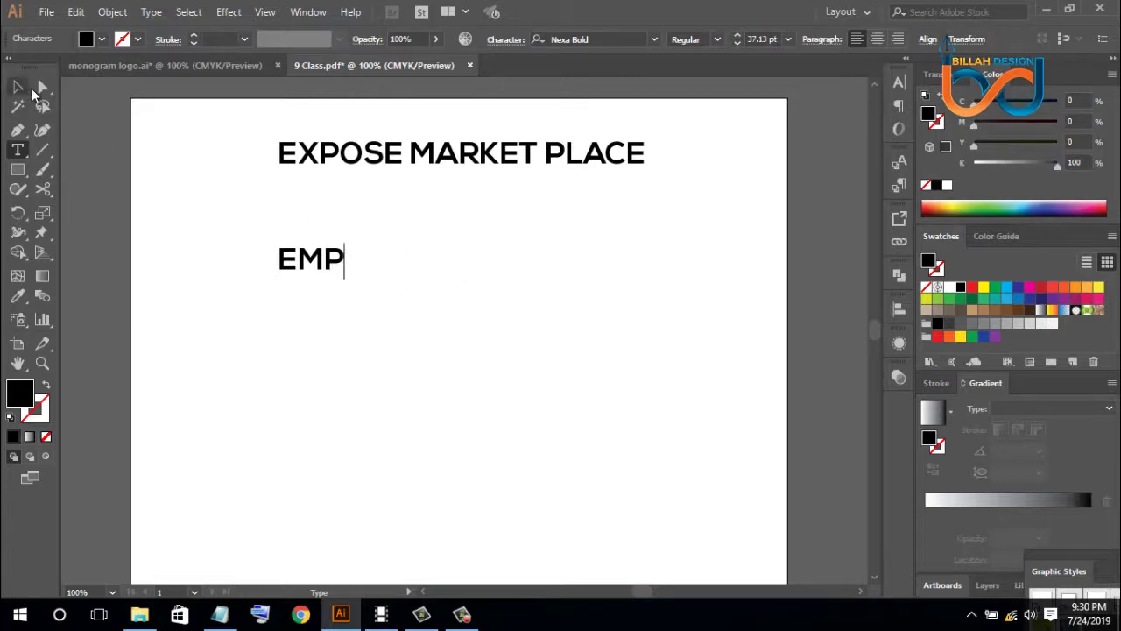
Convert the EMP text to outlines and enlarge it beneath the left part of the title
click(22, 88)
drag(317, 258, 446, 235)
right_click(447, 235)
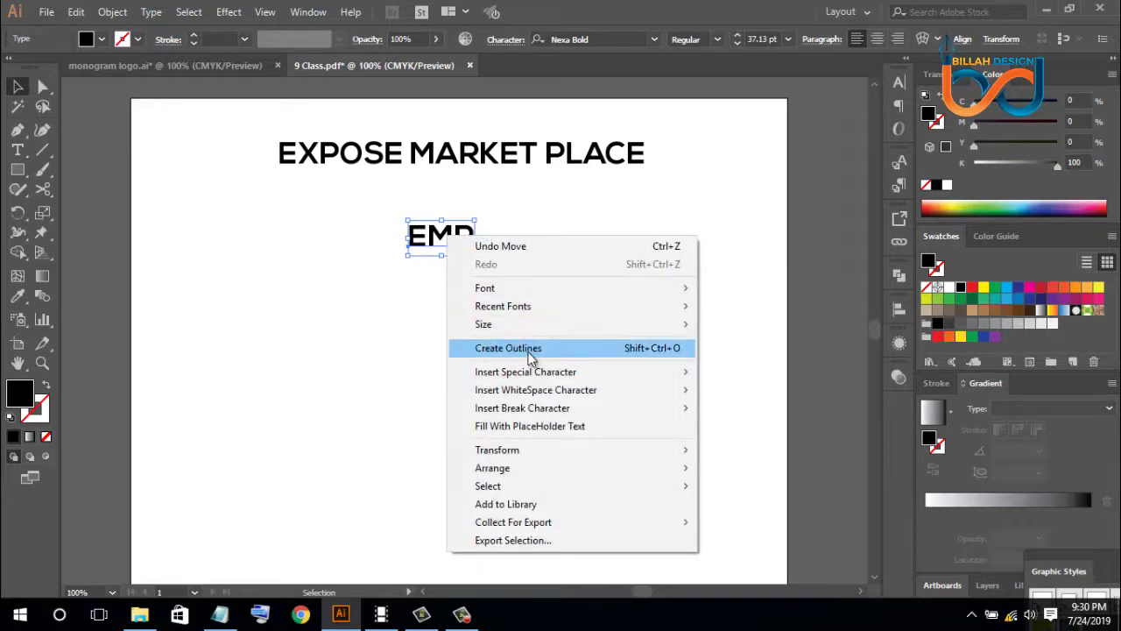
click(530, 349)
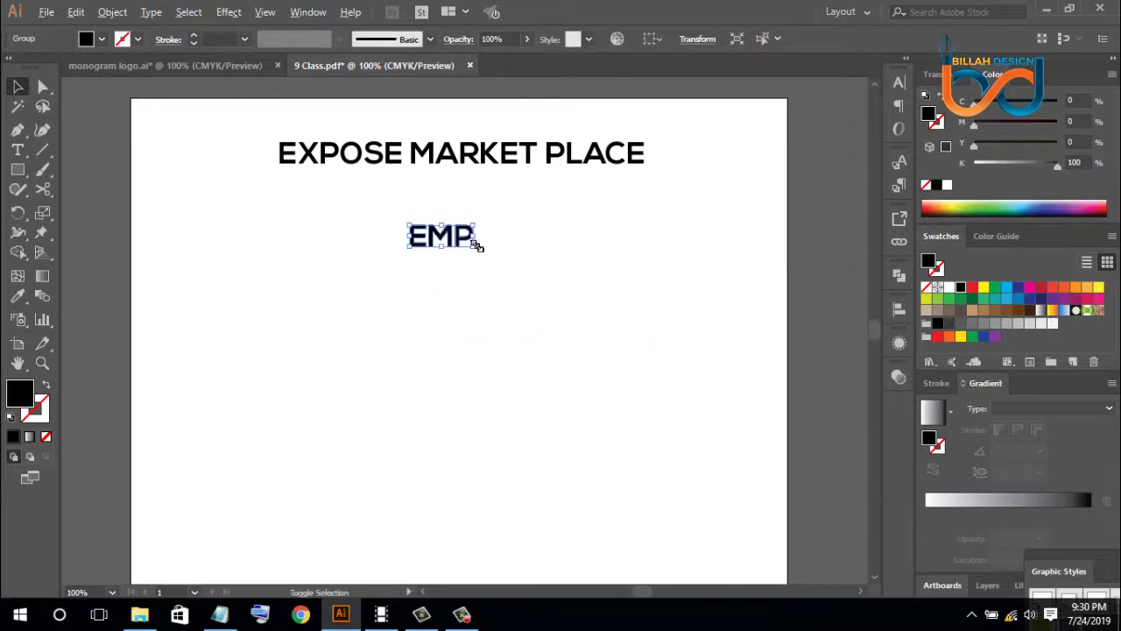
drag(475, 236, 390, 245)
click(552, 313)
Duplicate the title below EMP, copy the words MARKET PLACE from the duplicate, and delete them so only EXPOSE remains
scroll(456, 210, down, 1)
drag(465, 142, 514, 309)
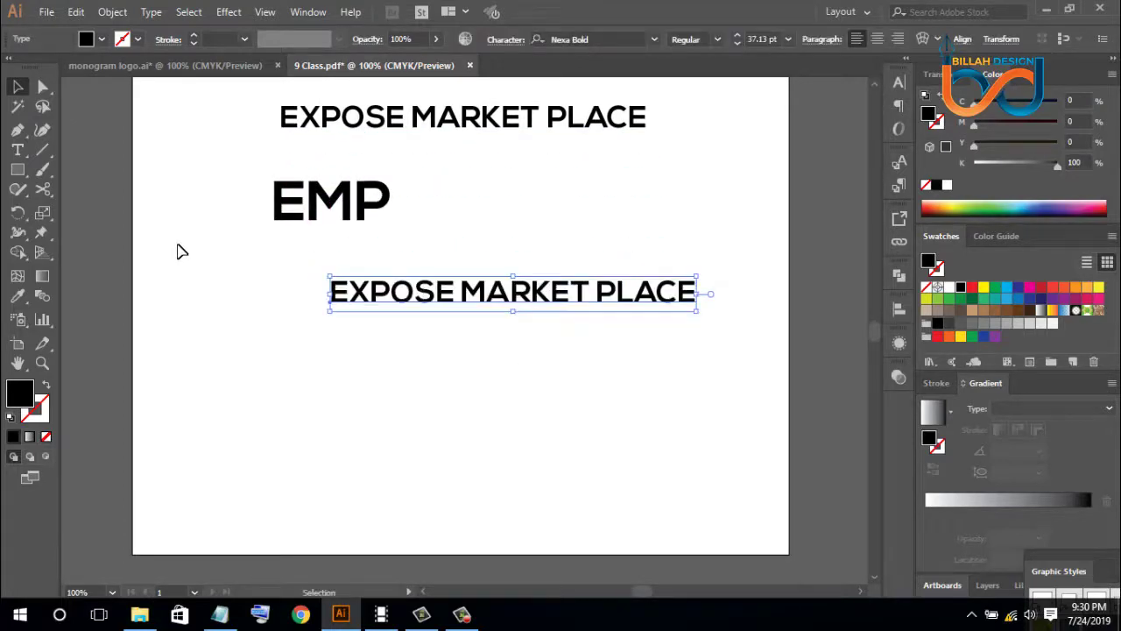
click(17, 150)
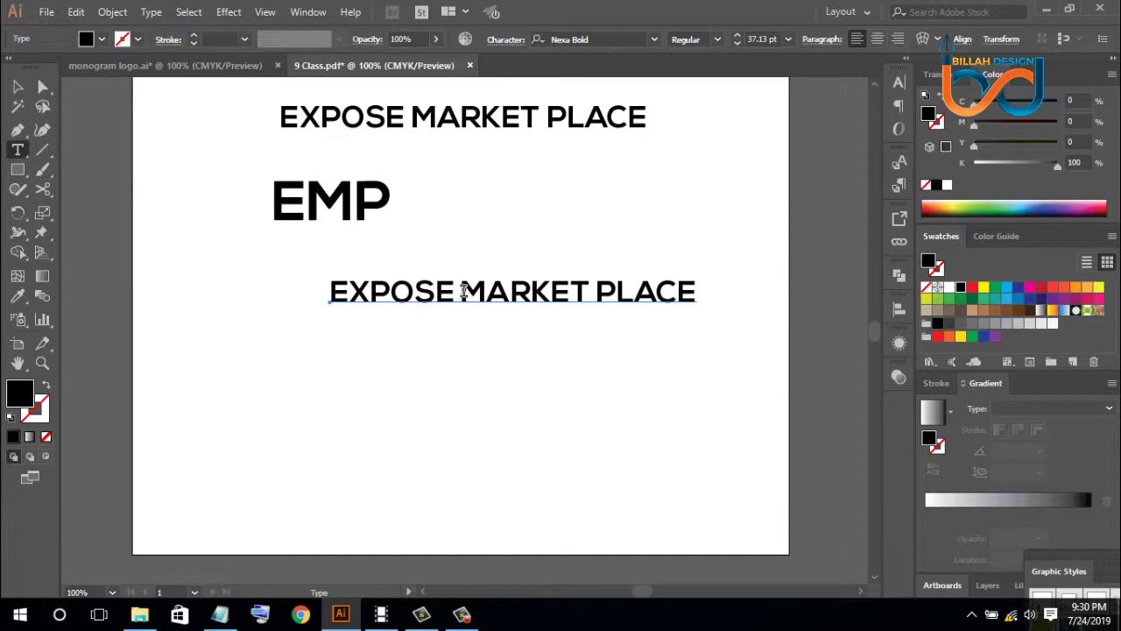
drag(462, 291, 716, 310)
key(ctrl+c)
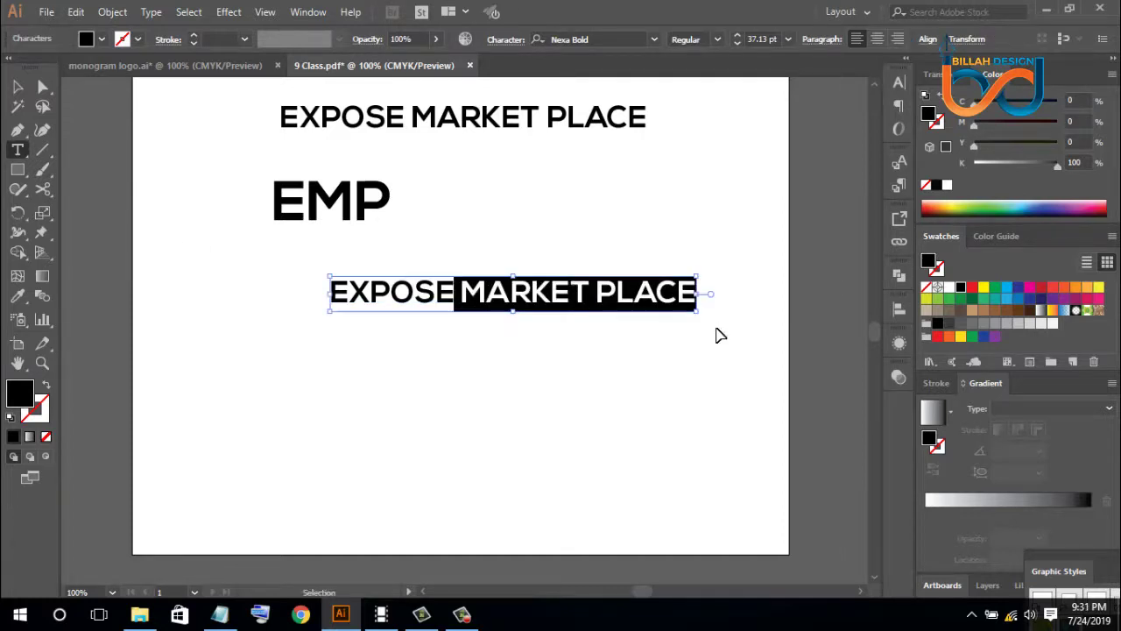
key(BackSpace)
key(Escape)
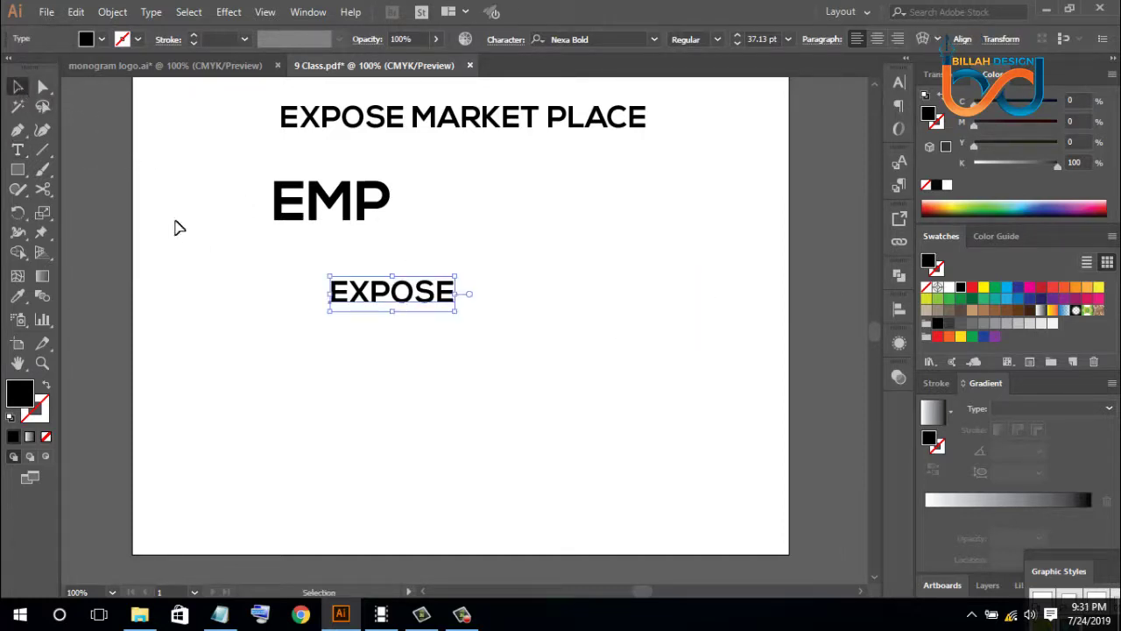
Enlarge the EXPOSE text to about 60.7 pt to the lower right of EMP and convert it to outlines
drag(457, 296, 601, 252)
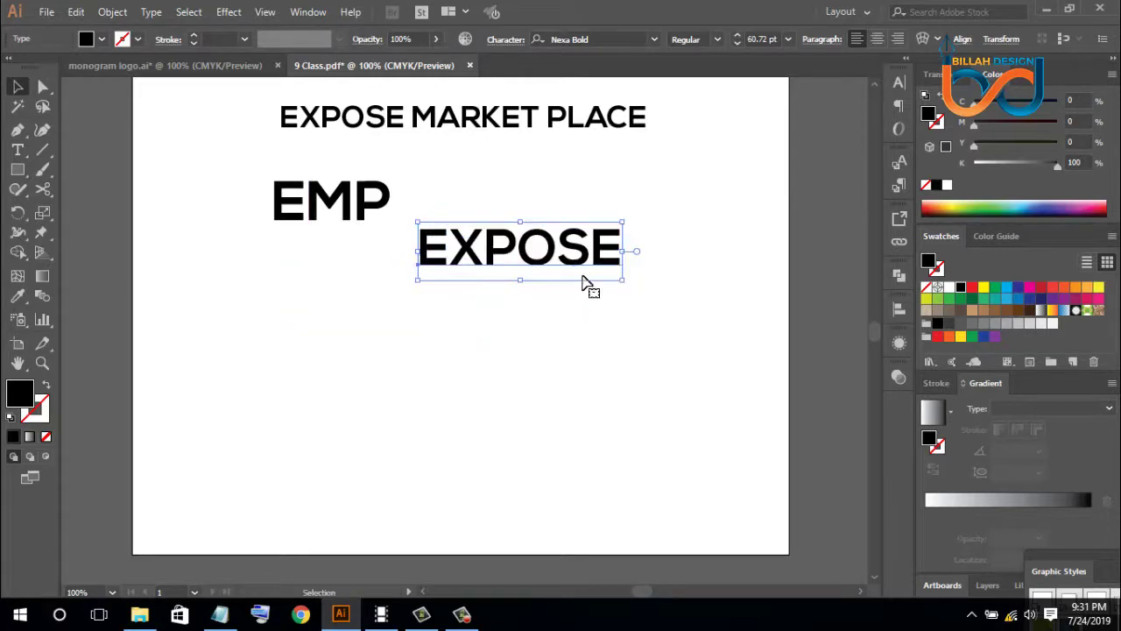
right_click(570, 250)
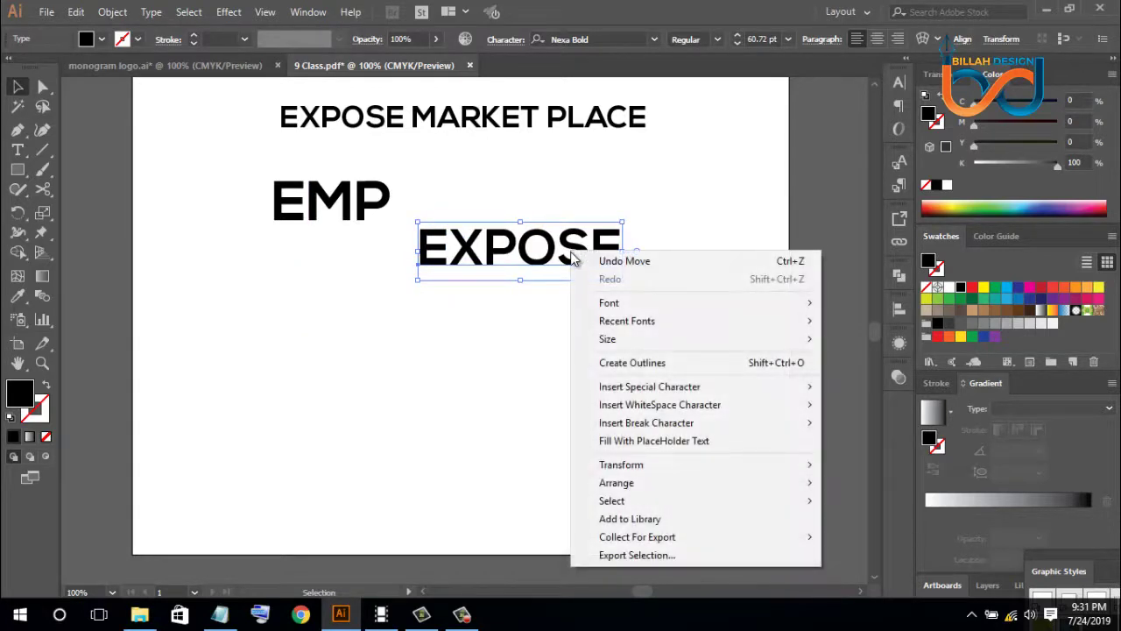
click(652, 368)
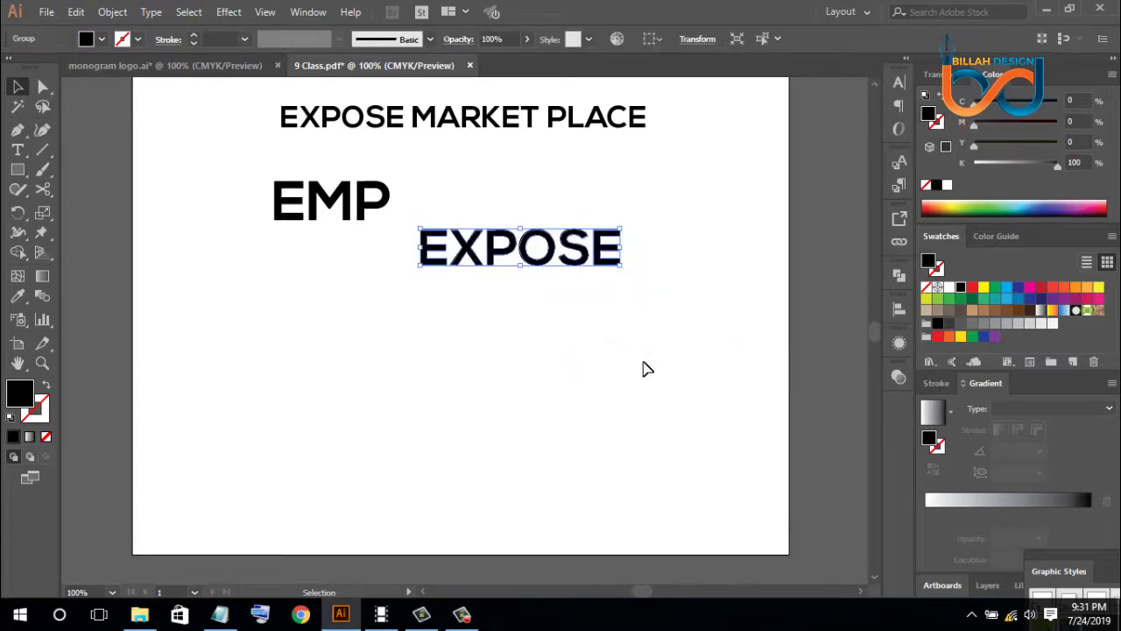
click(641, 363)
Paste the copied words MARKET PLACE as a separate text object and position it below EXPOSE
key(a)
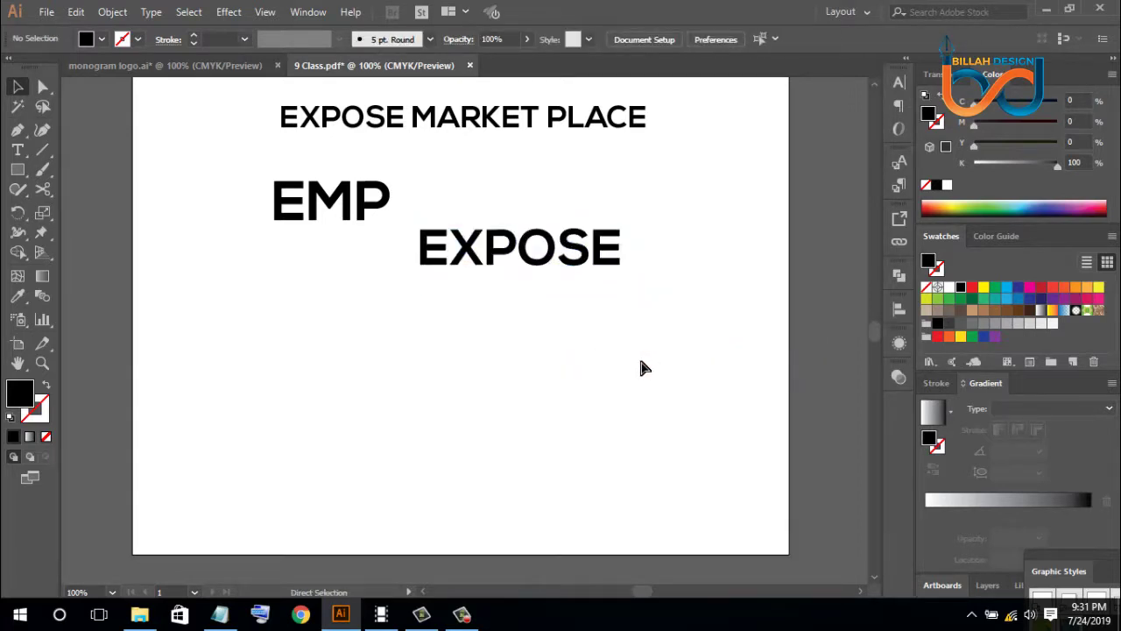
key(ctrl+v)
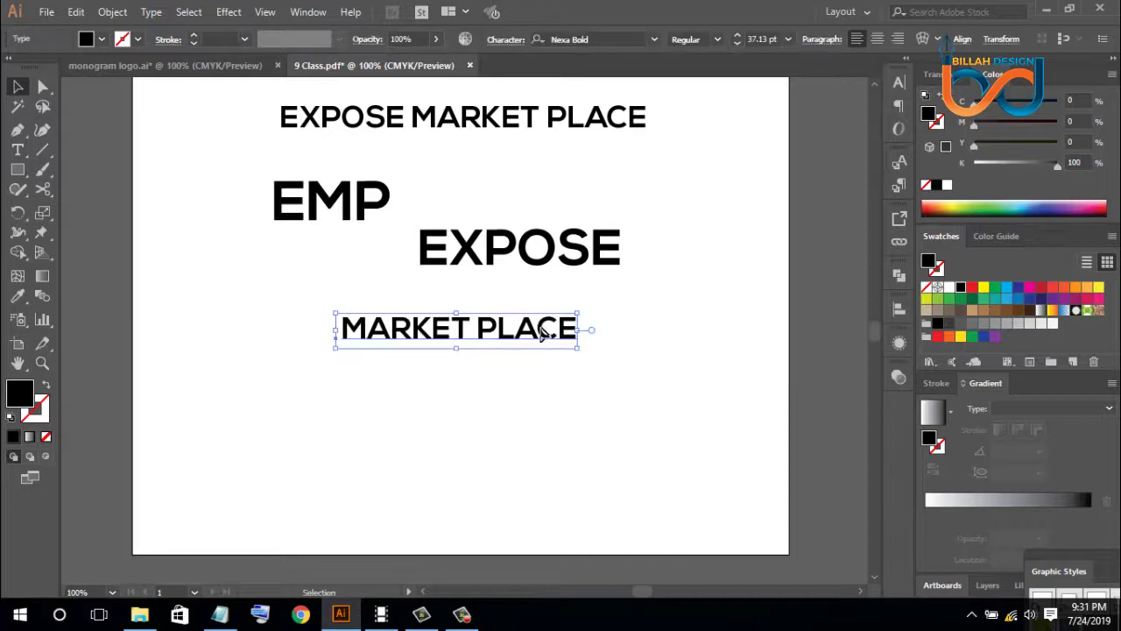
mouse_move(538, 332)
mouse_down()
mouse_move(597, 328)
mouse_move(517, 326)
mouse_up()
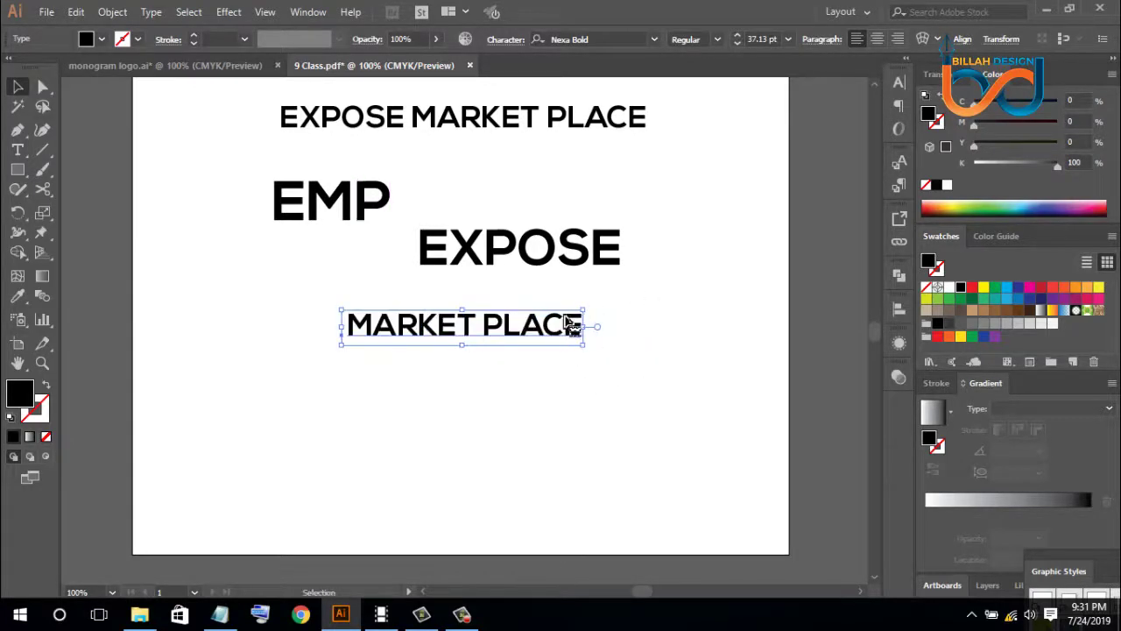
Set the tracking of the MARKET PLACE text to 500
click(899, 83)
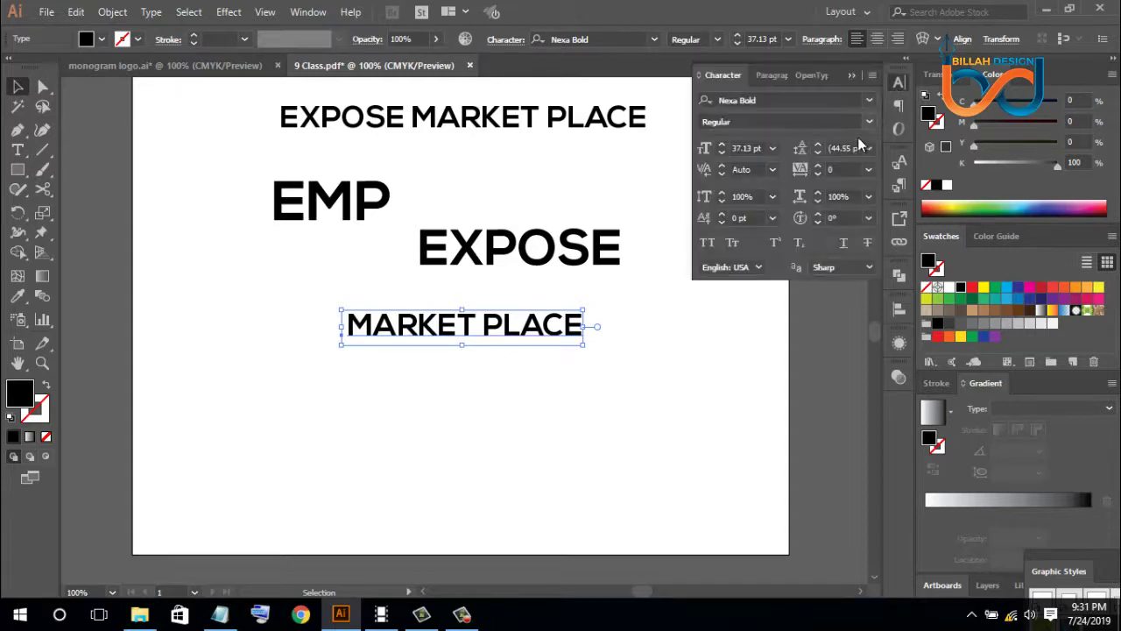
click(836, 169)
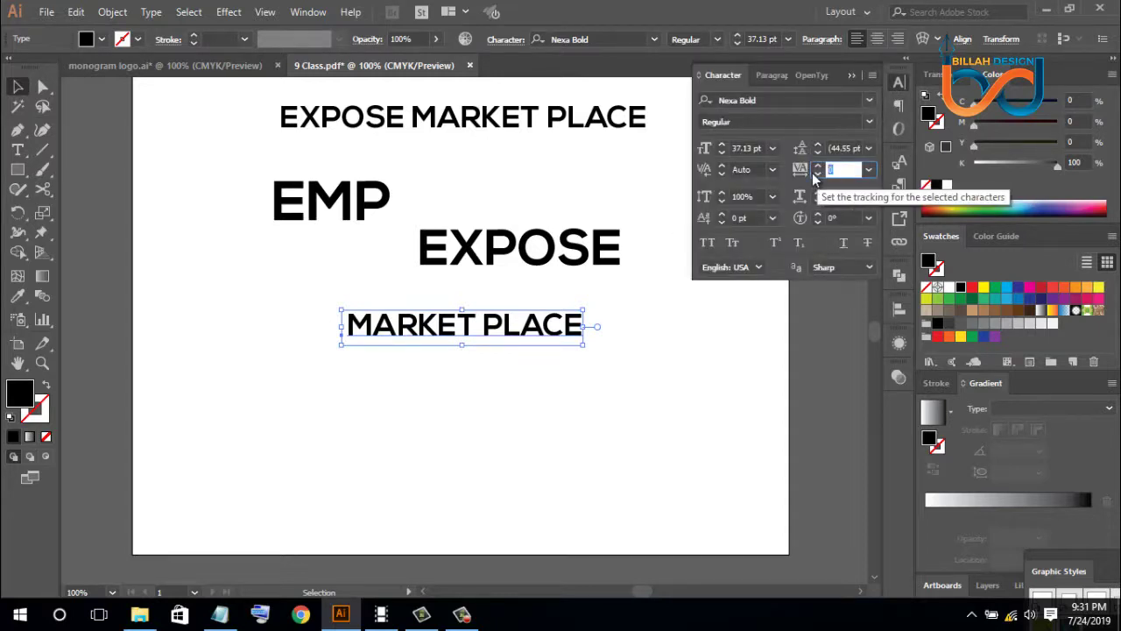
text(5)
key(Return)
text(0)
key(Return)
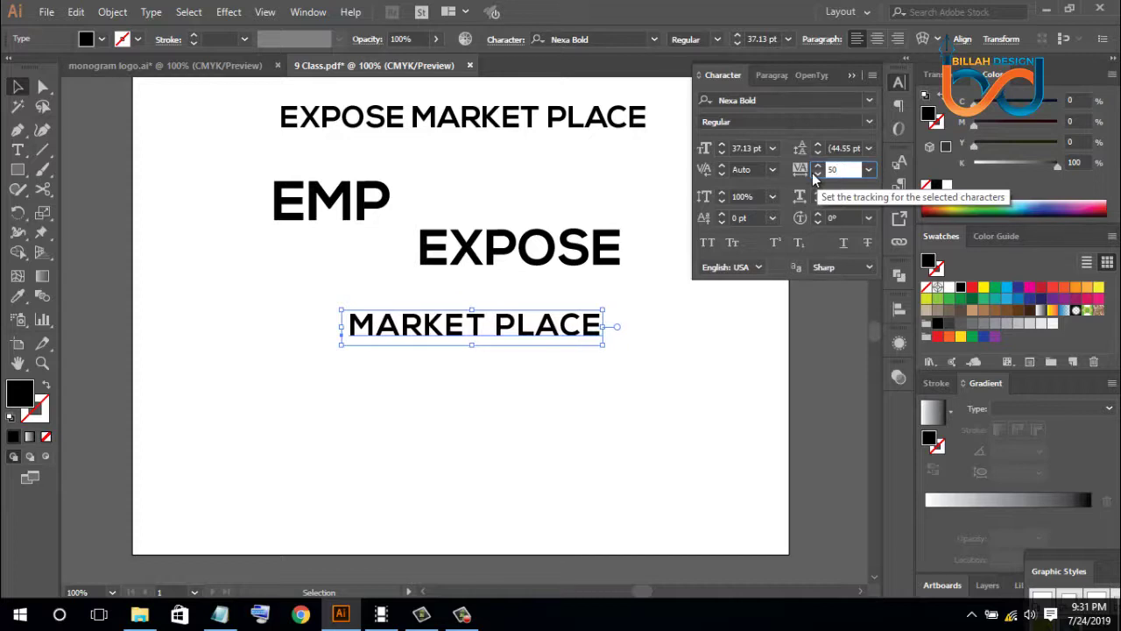
text(0)
key(Return)
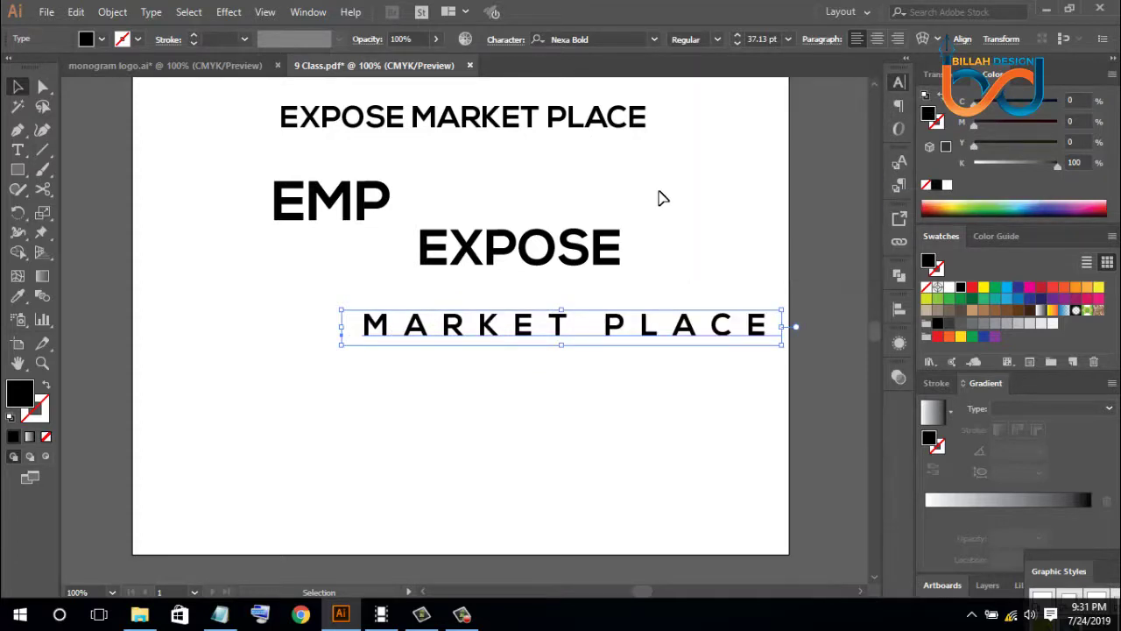
click(658, 196)
Convert the MARKET PLACE text to outlines and scale it down proportionally to about two thirds of its width
click(762, 328)
right_click(762, 328)
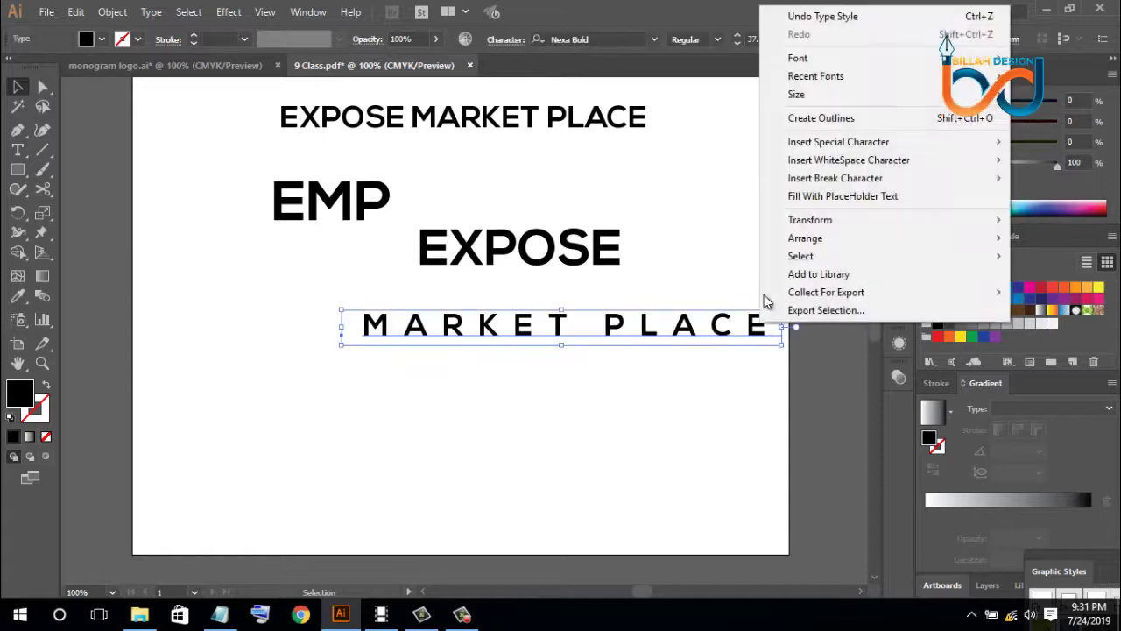
click(819, 115)
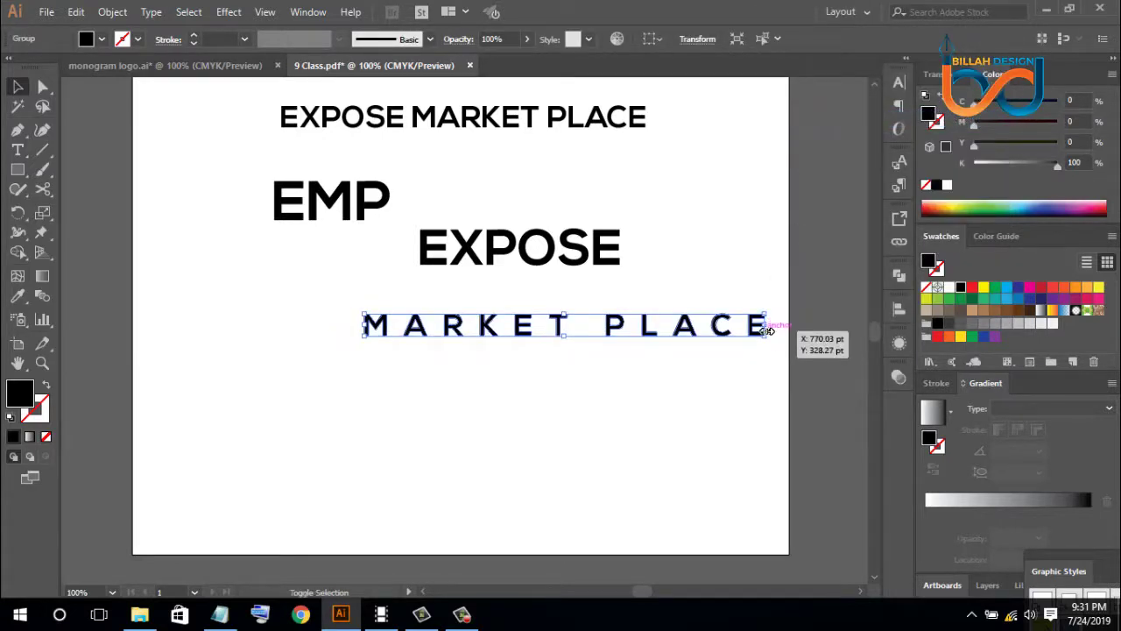
drag(764, 325, 701, 332)
click(625, 345)
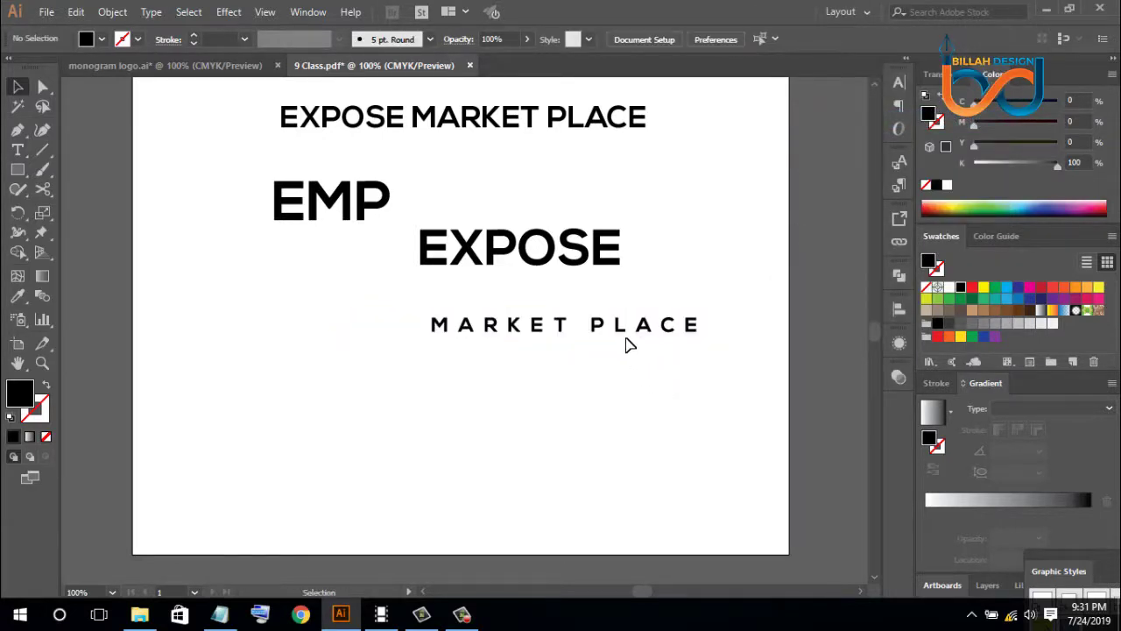
Move MARKET PLACE directly under EXPOSE and align its left edge to EXPOSE as the key object
drag(622, 331, 606, 287)
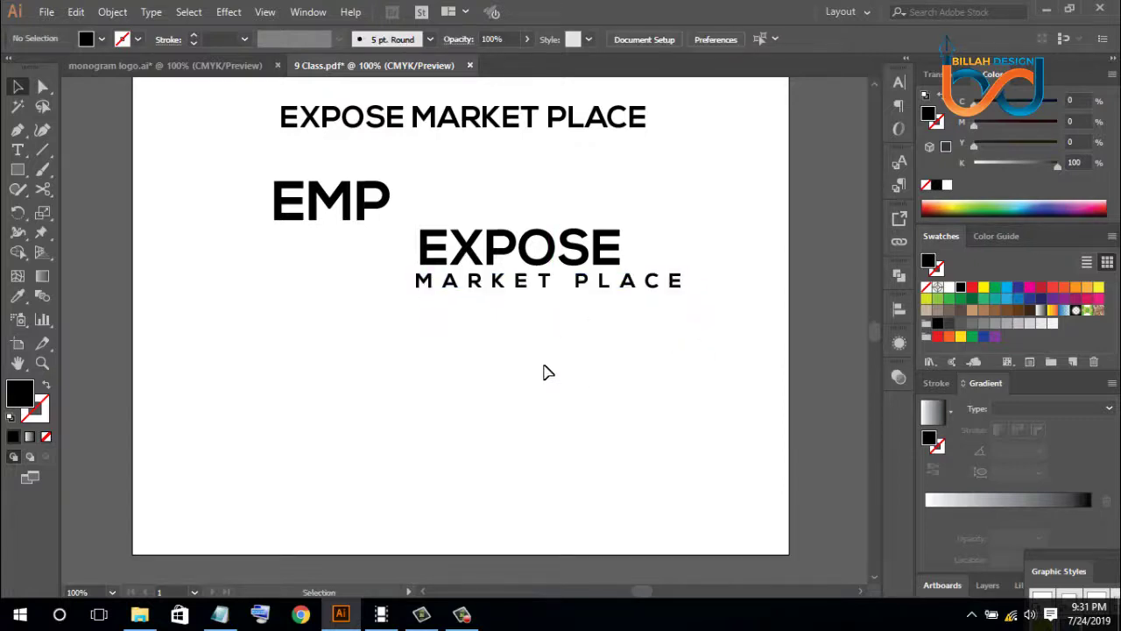
drag(544, 366, 618, 224)
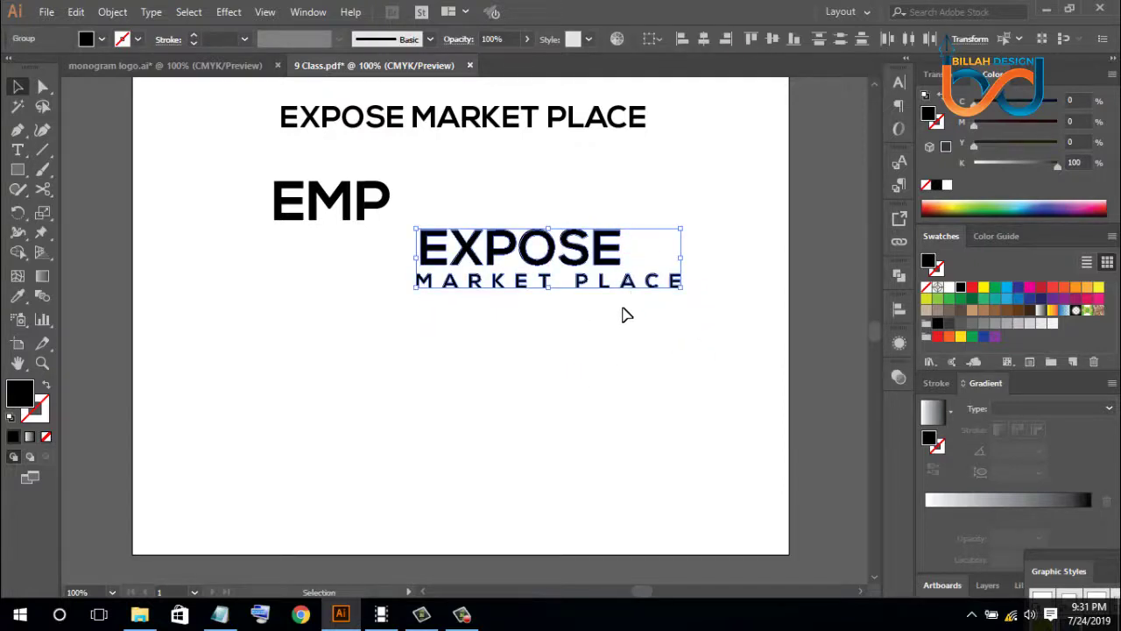
click(610, 246)
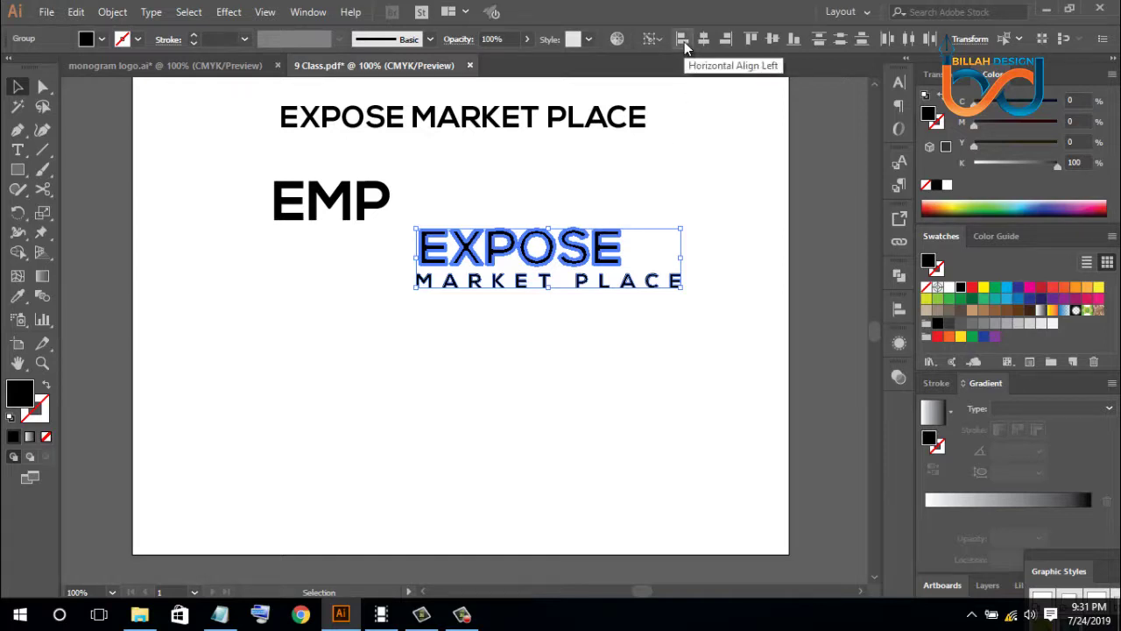
click(684, 40)
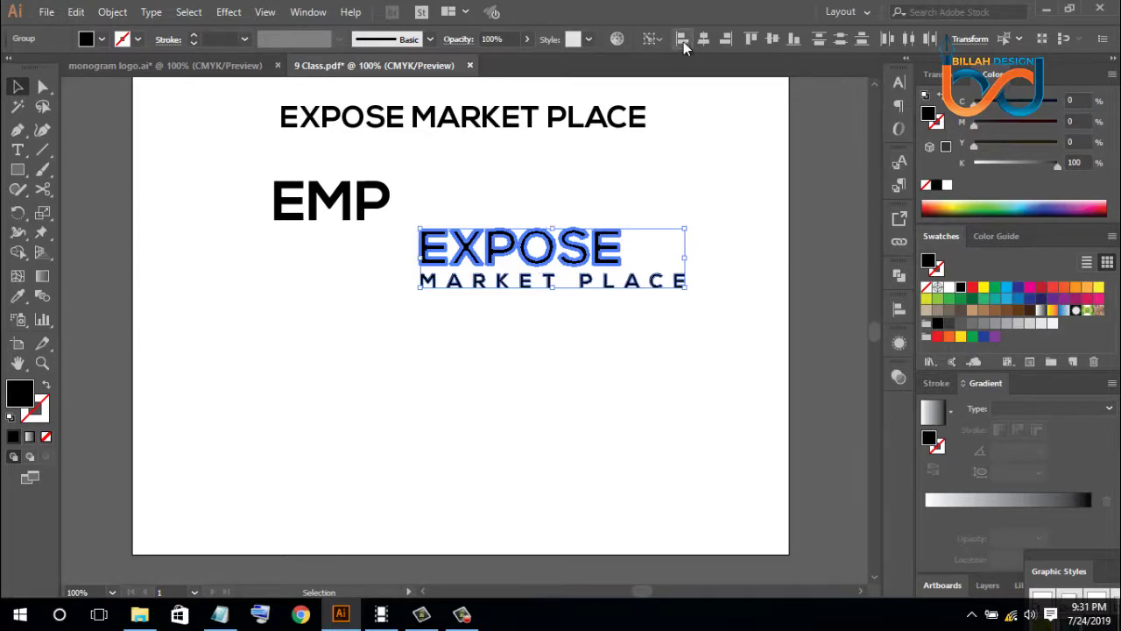
click(699, 333)
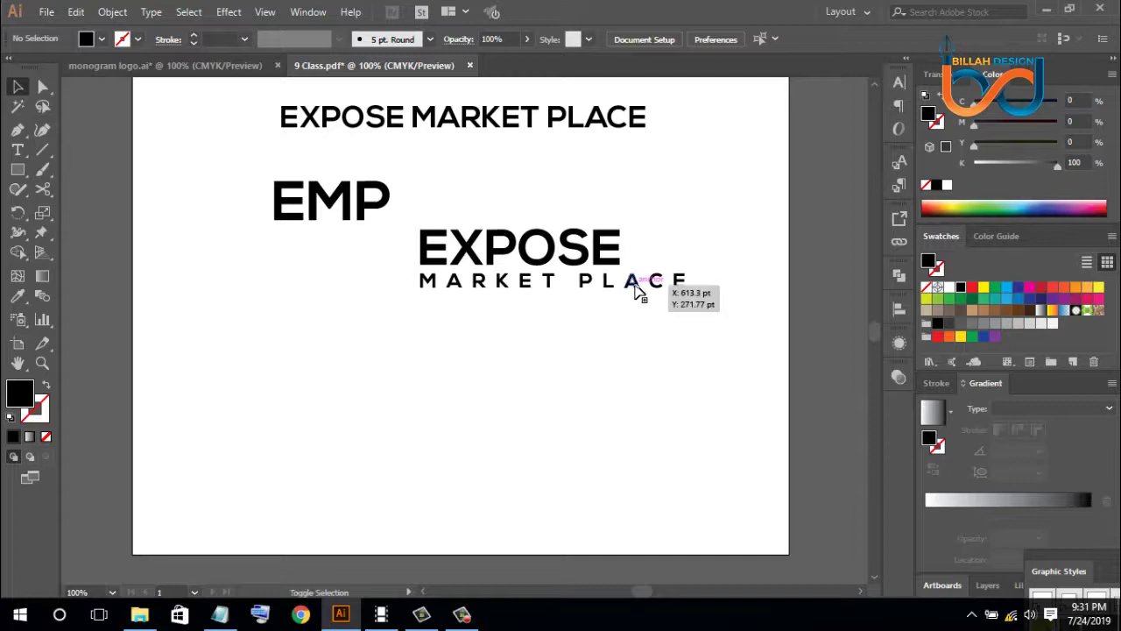
Scale MARKET PLACE down to match the width of EXPOSE and nudge EXPOSE slightly down toward it
click(675, 282)
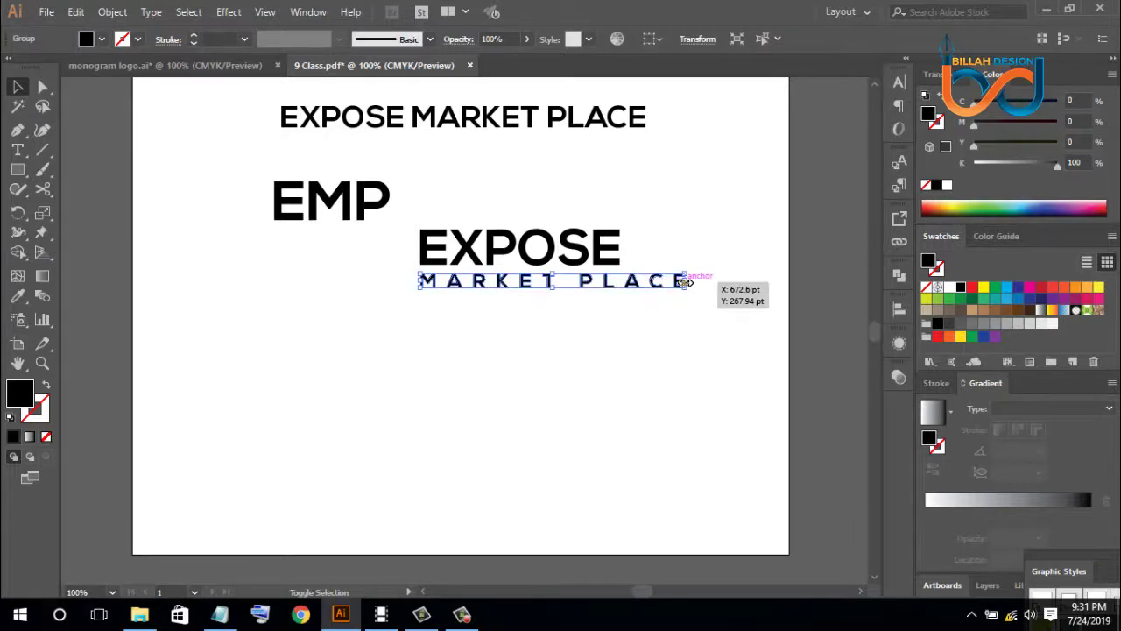
drag(686, 281, 622, 283)
click(630, 344)
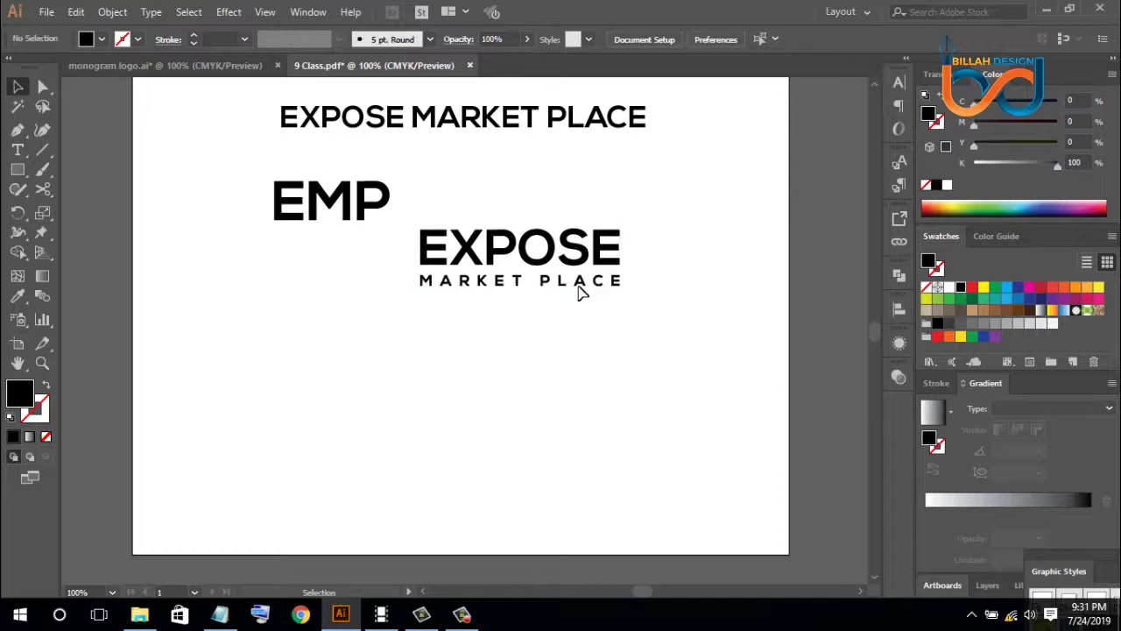
click(575, 250)
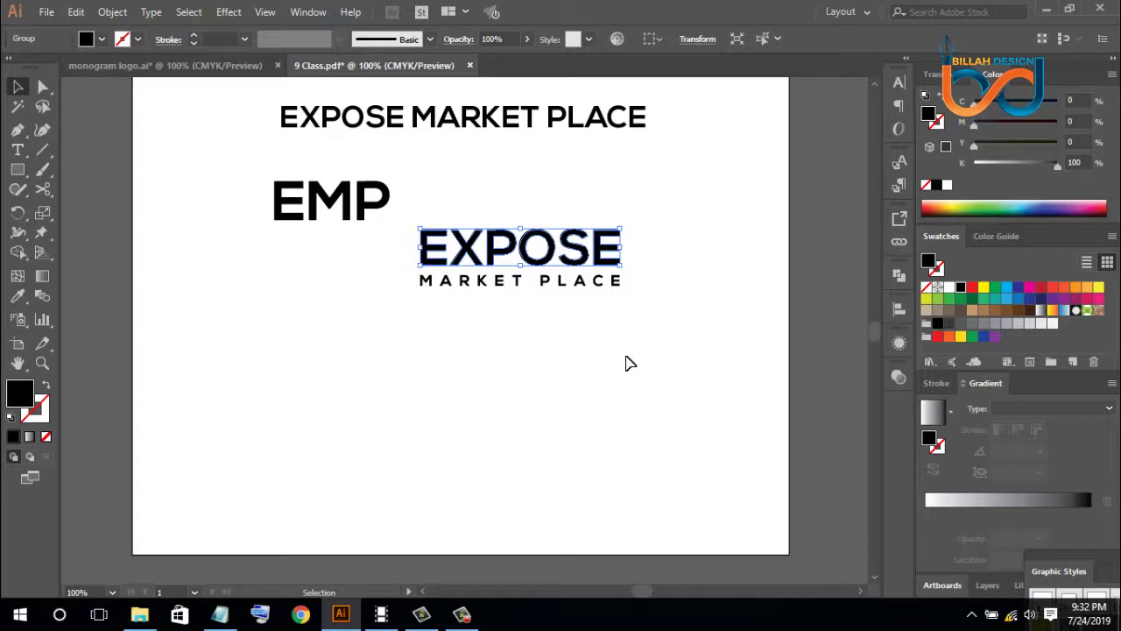
click(629, 370)
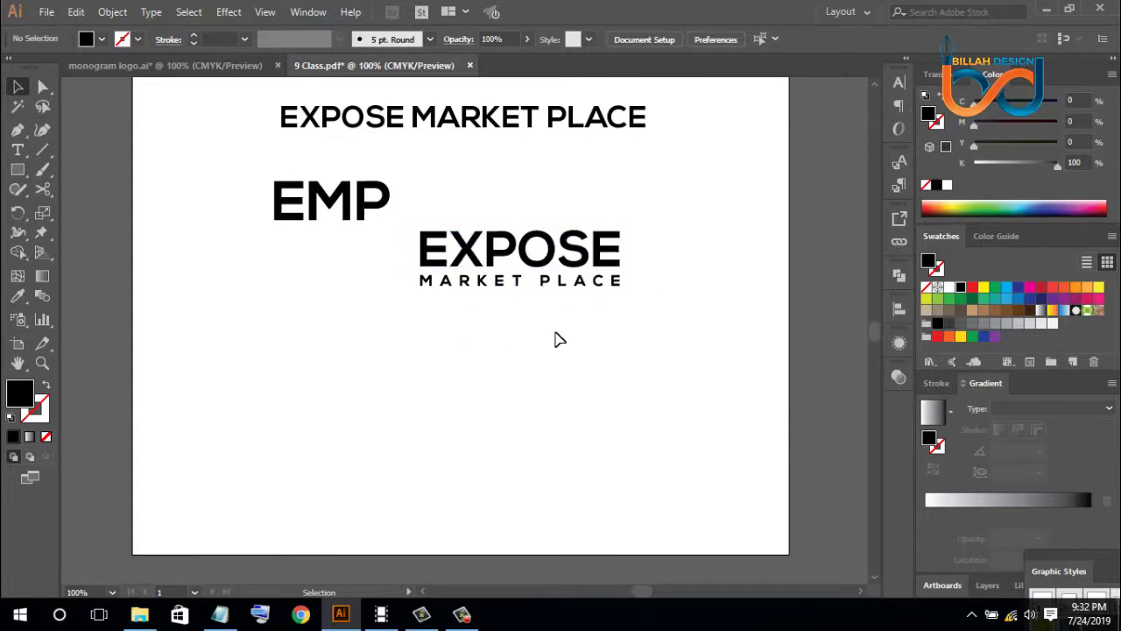
Fill both EXPOSE and MARKET PLACE with a dark blue of C 100, M 76, Y 0, K 28
drag(488, 331, 701, 254)
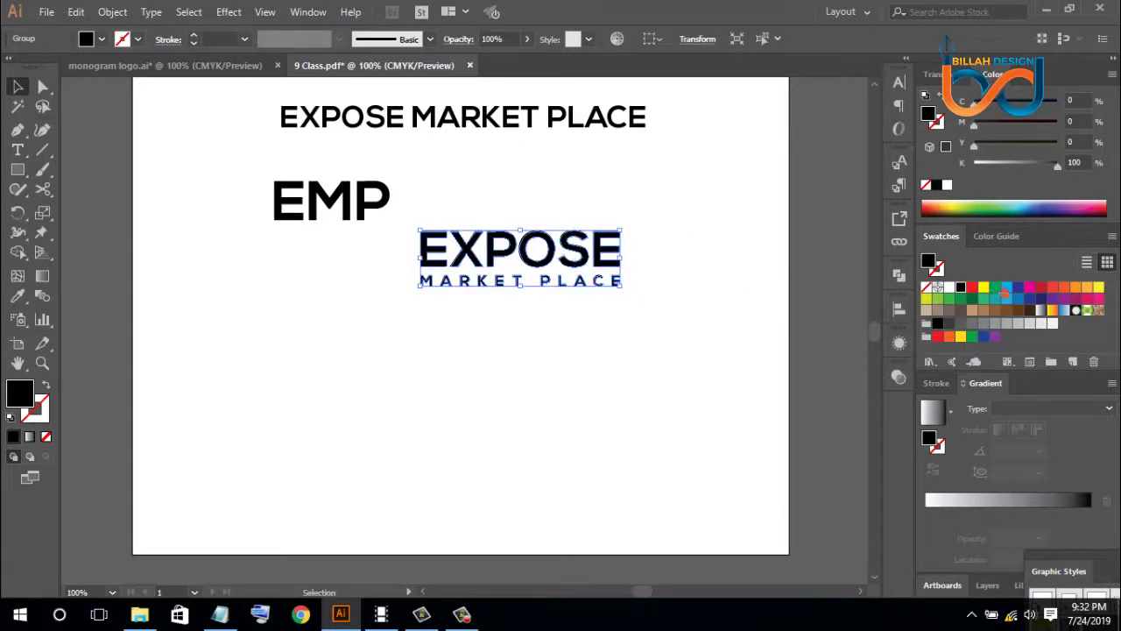
click(1018, 287)
click(998, 163)
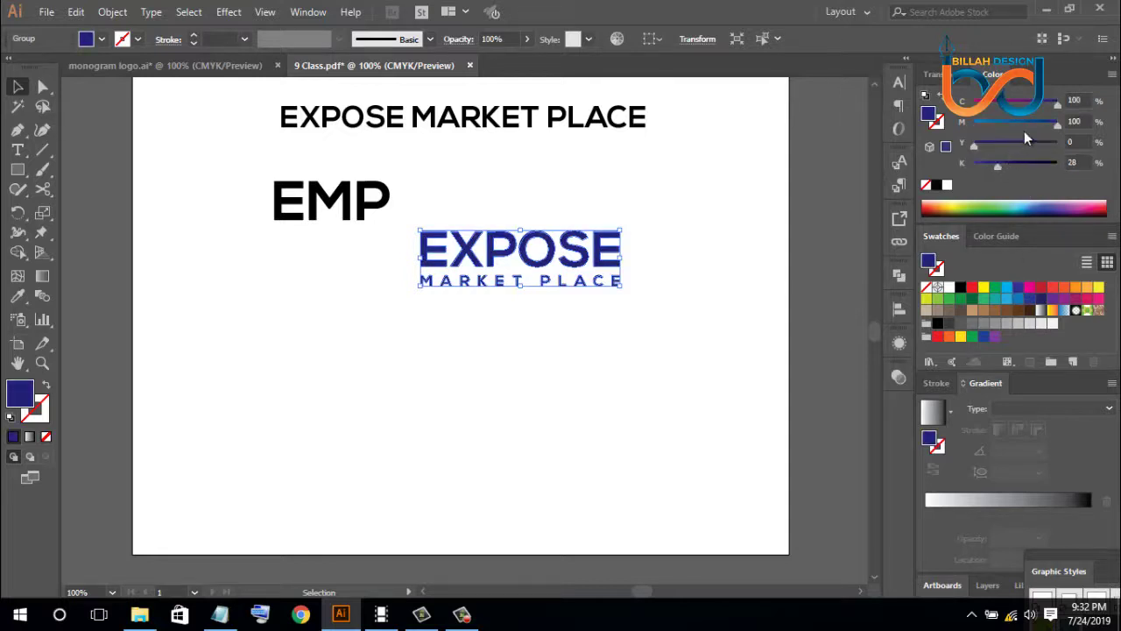
click(1033, 121)
click(745, 298)
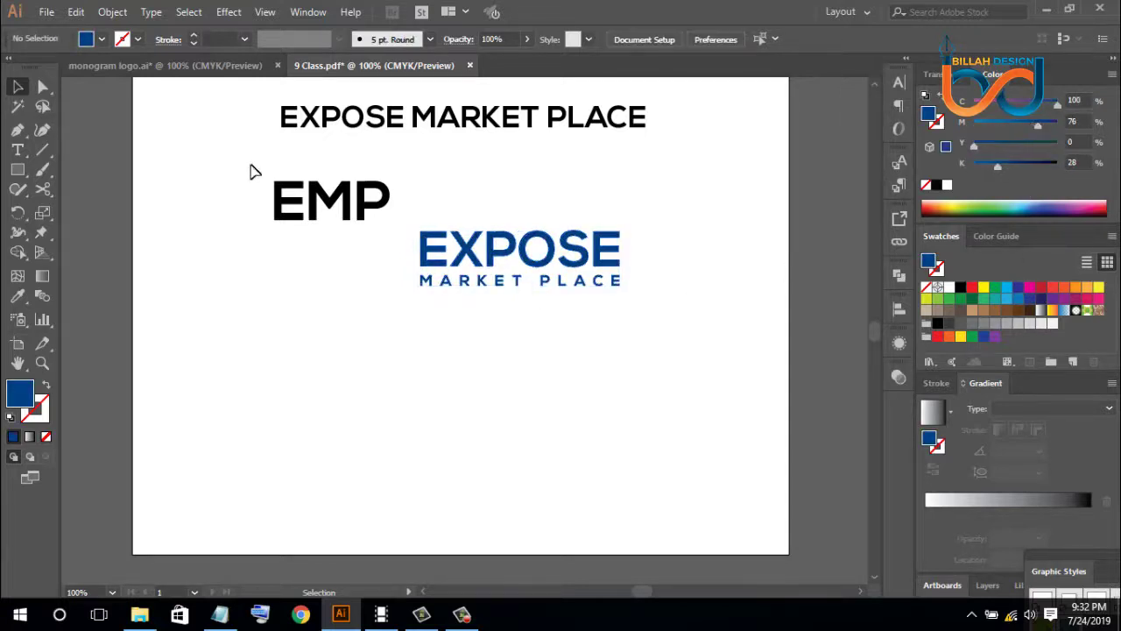
Fill MARKET PLACE with orange of C 0, M 60, Y 100, K 0 and move the two-line wordmark to the right of EMP
click(49, 85)
drag(366, 345, 680, 268)
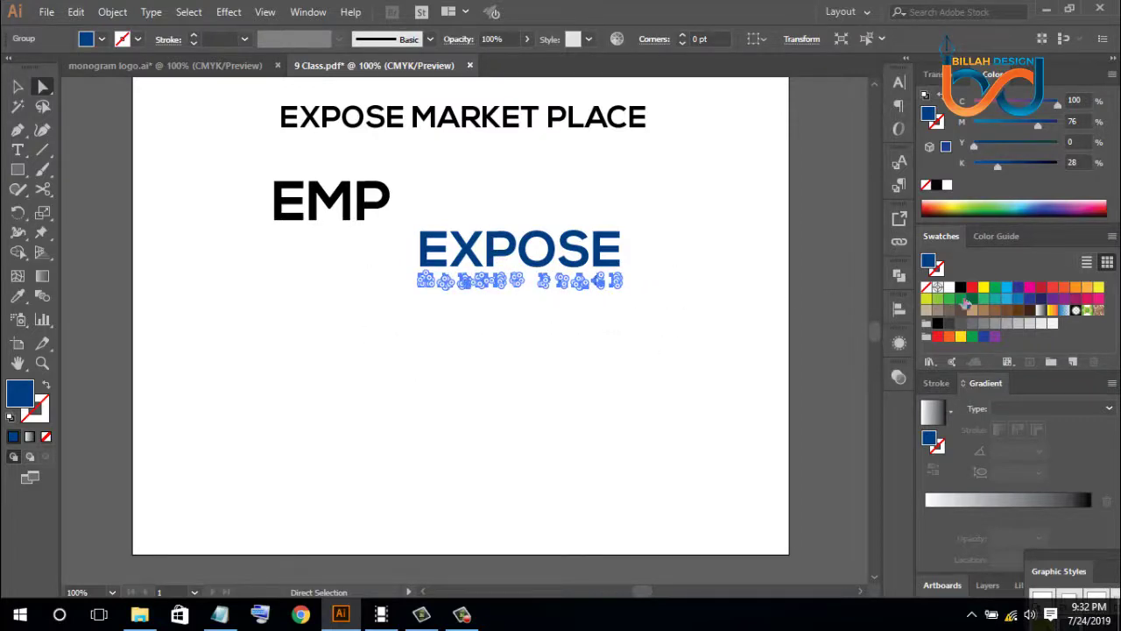
click(949, 336)
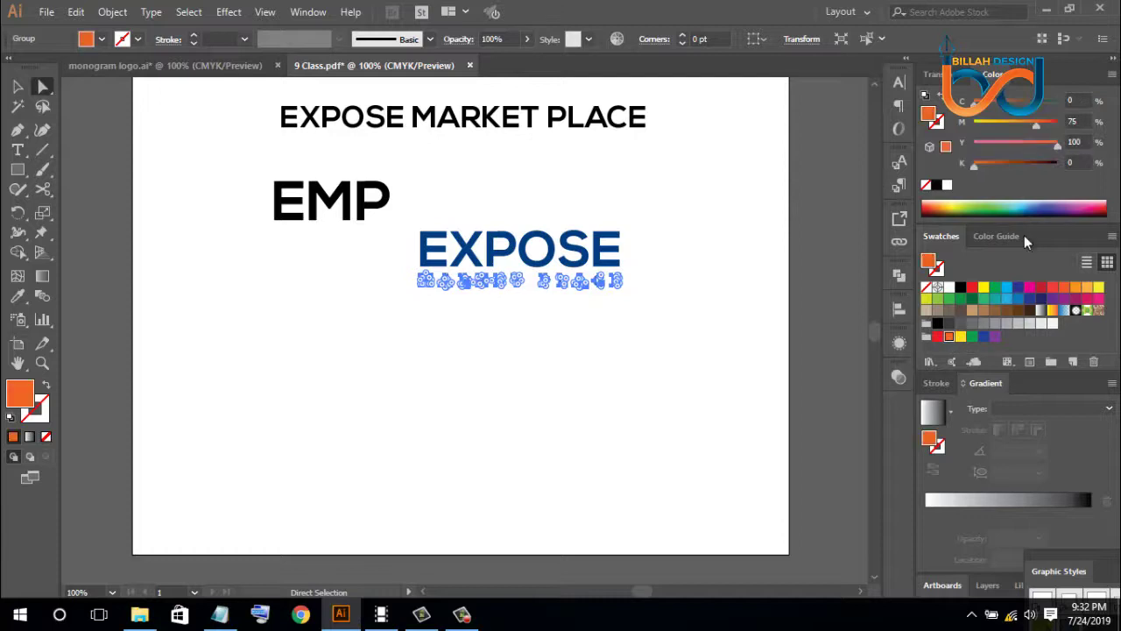
drag(1028, 129, 1024, 123)
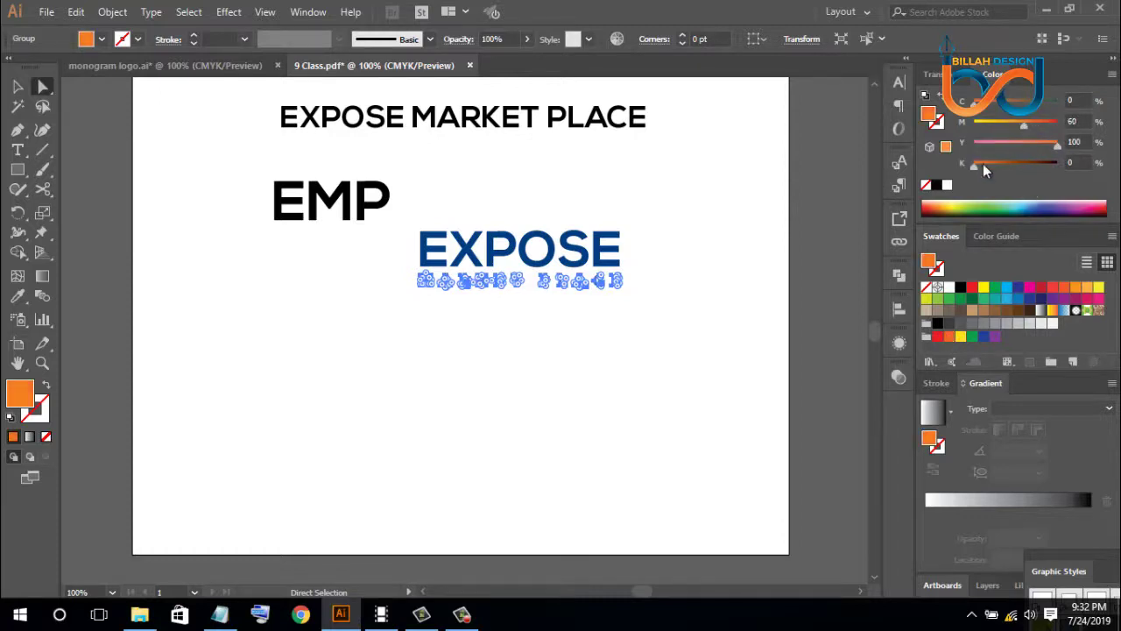
key(v)
key(ctrl+shift+a)
drag(502, 244, 630, 181)
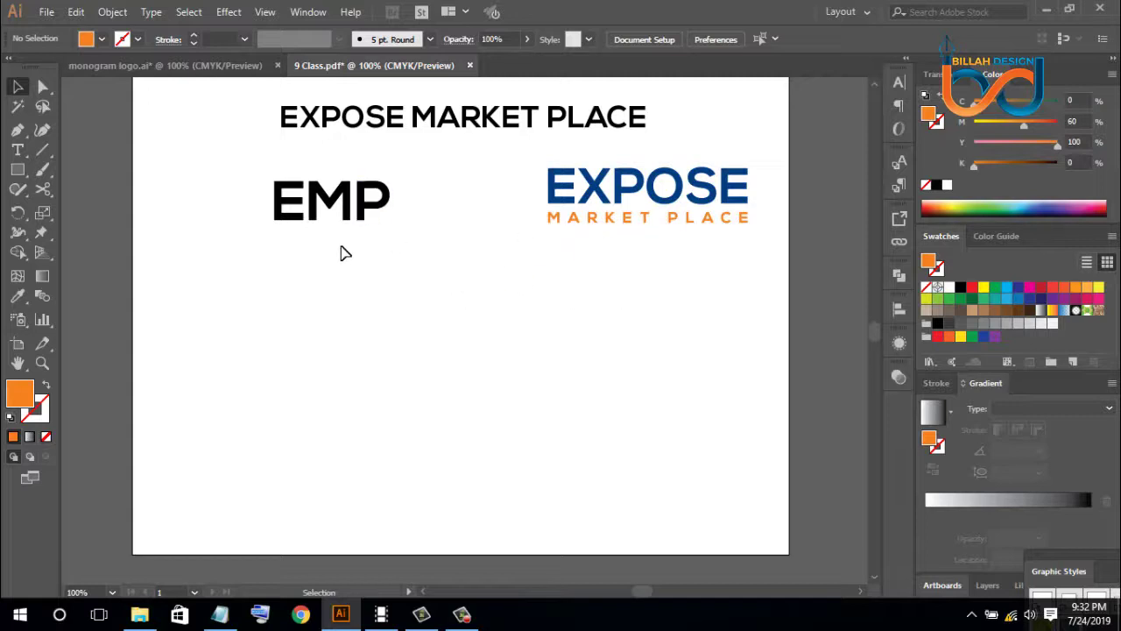
Place a duplicate of the EMP initials below the original and ungroup the copy into separate letters
drag(267, 186, 458, 320)
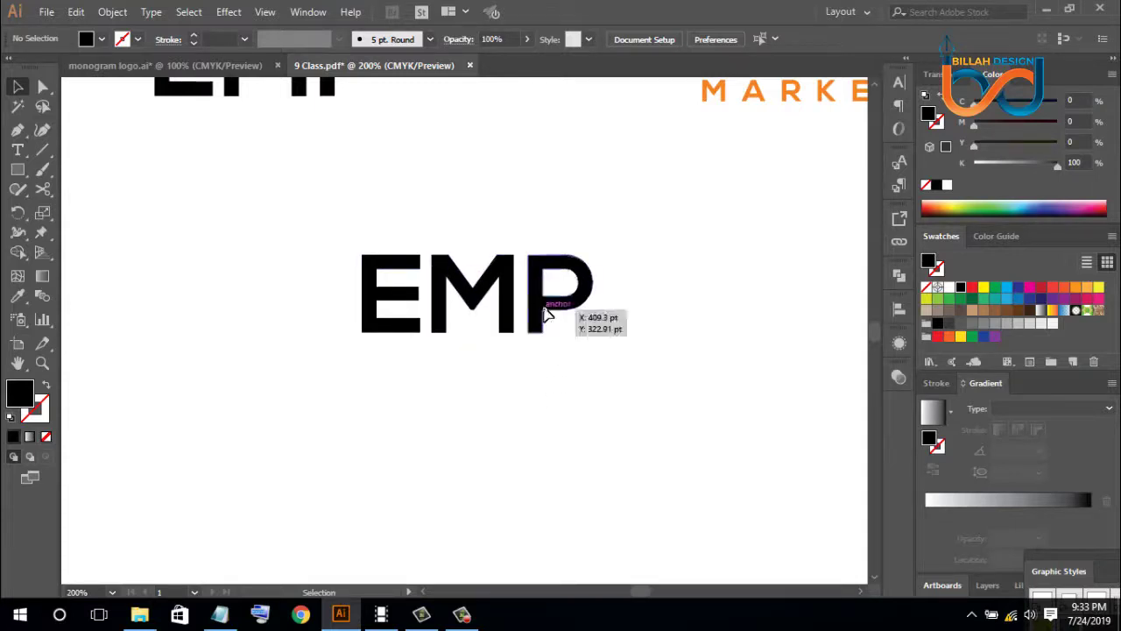
drag(544, 314, 571, 319)
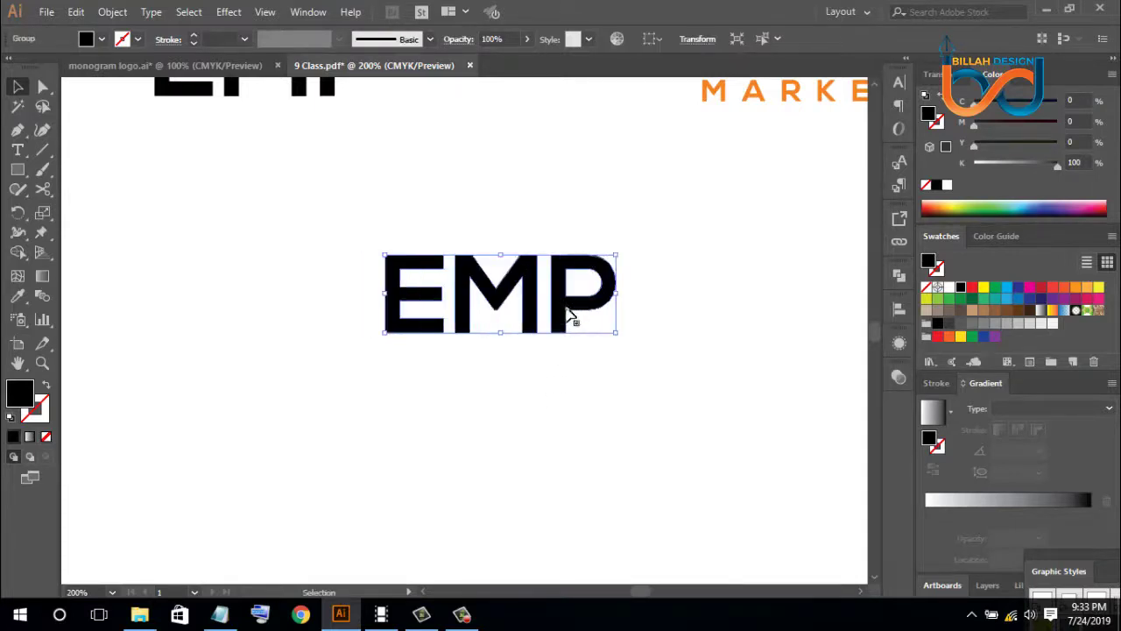
key(ctrl+z)
click(551, 414)
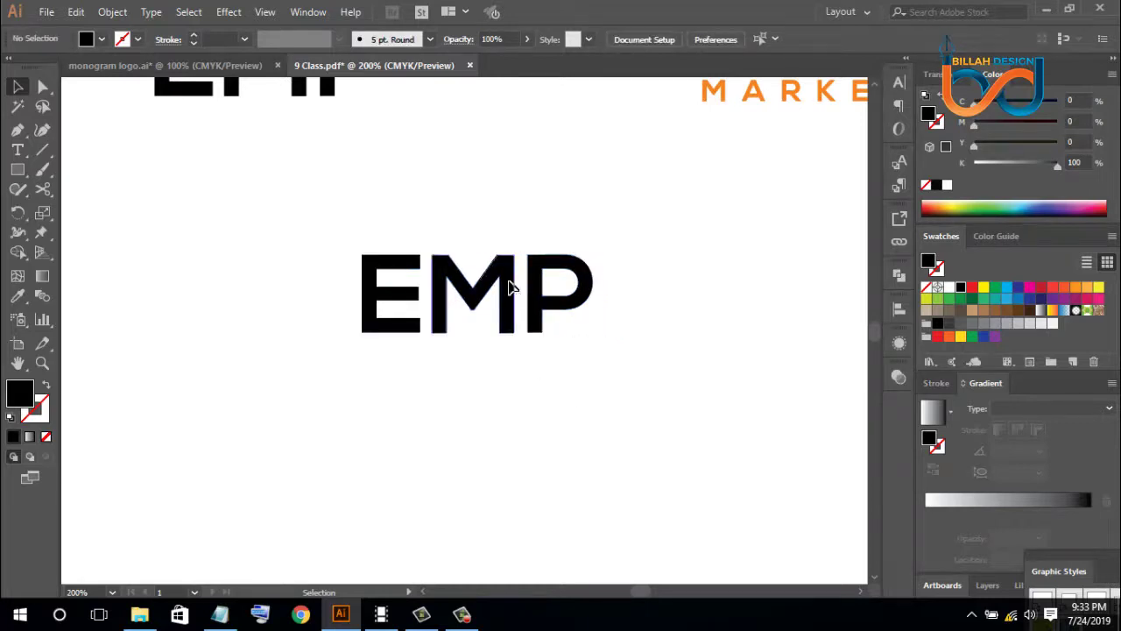
right_click(511, 283)
click(562, 418)
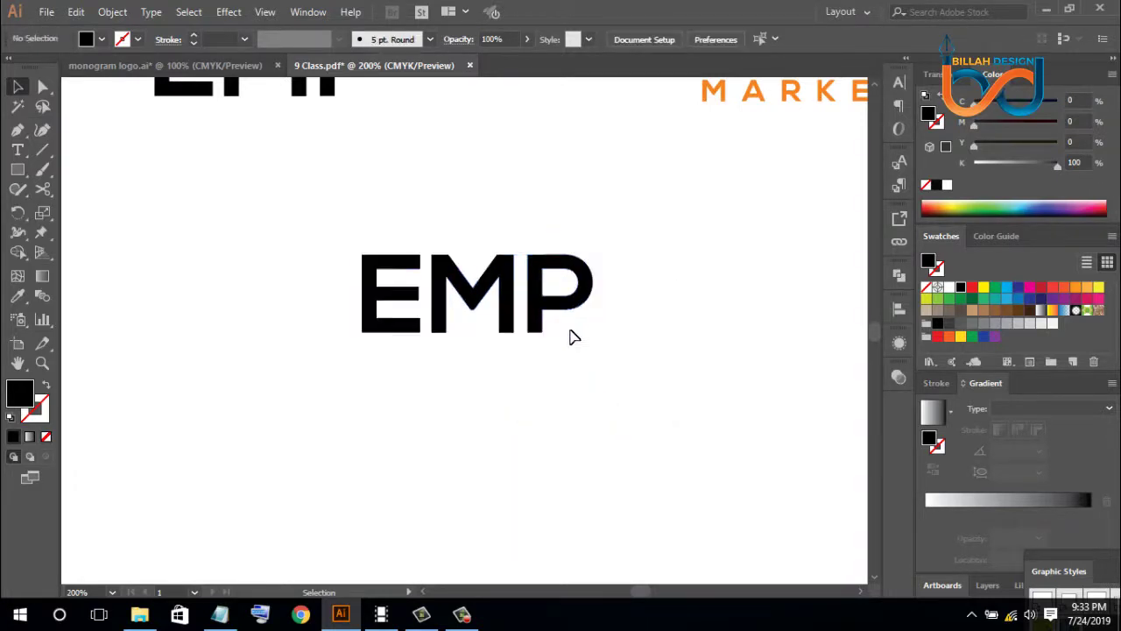
Move the copied P away from the M and distribute the three letters horizontally by their centers within the selection
drag(563, 311, 611, 347)
drag(319, 214, 631, 375)
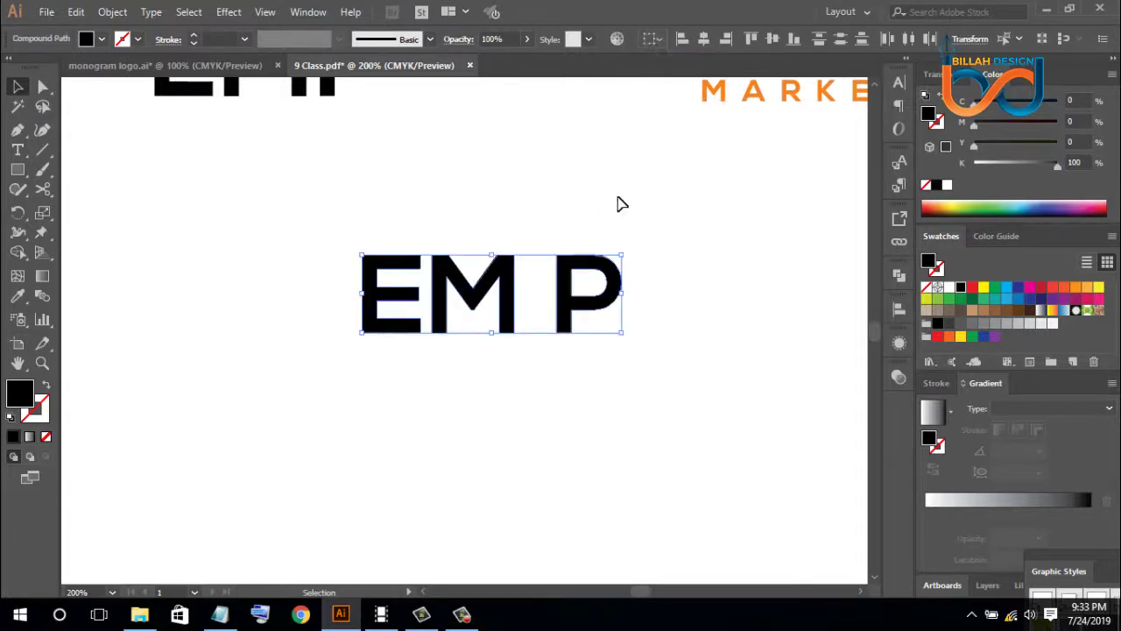
click(661, 39)
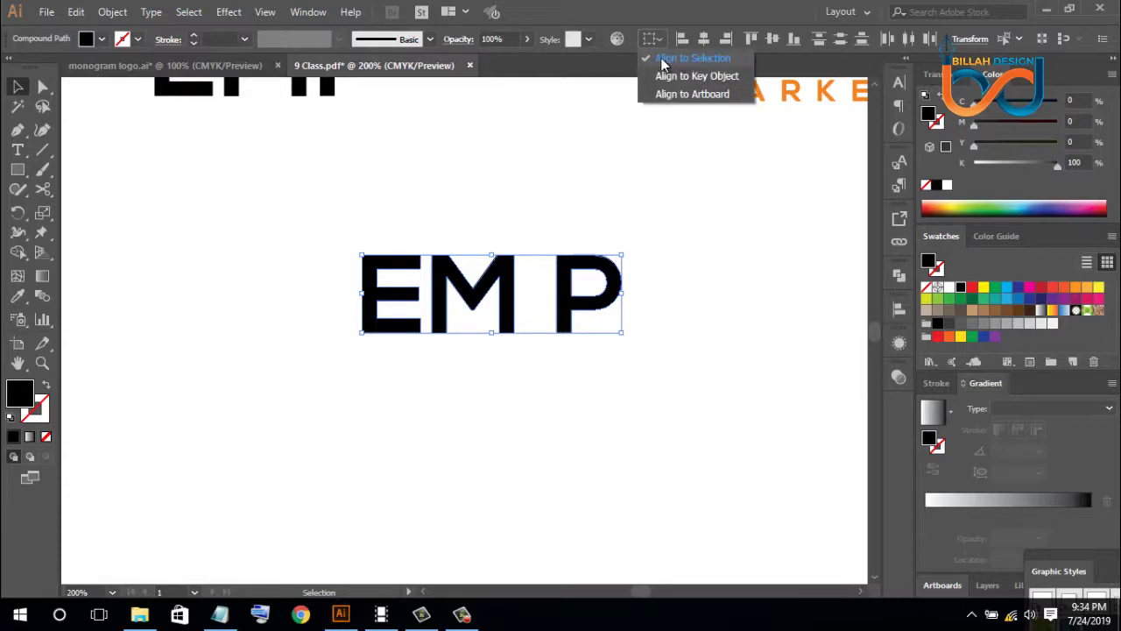
click(667, 57)
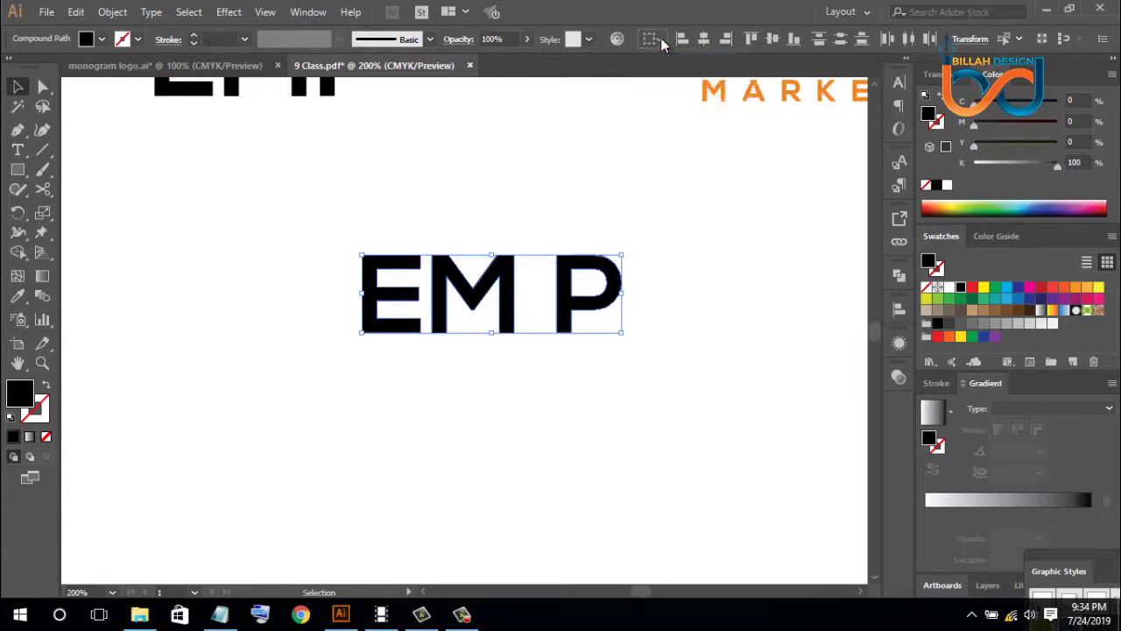
click(912, 37)
click(633, 421)
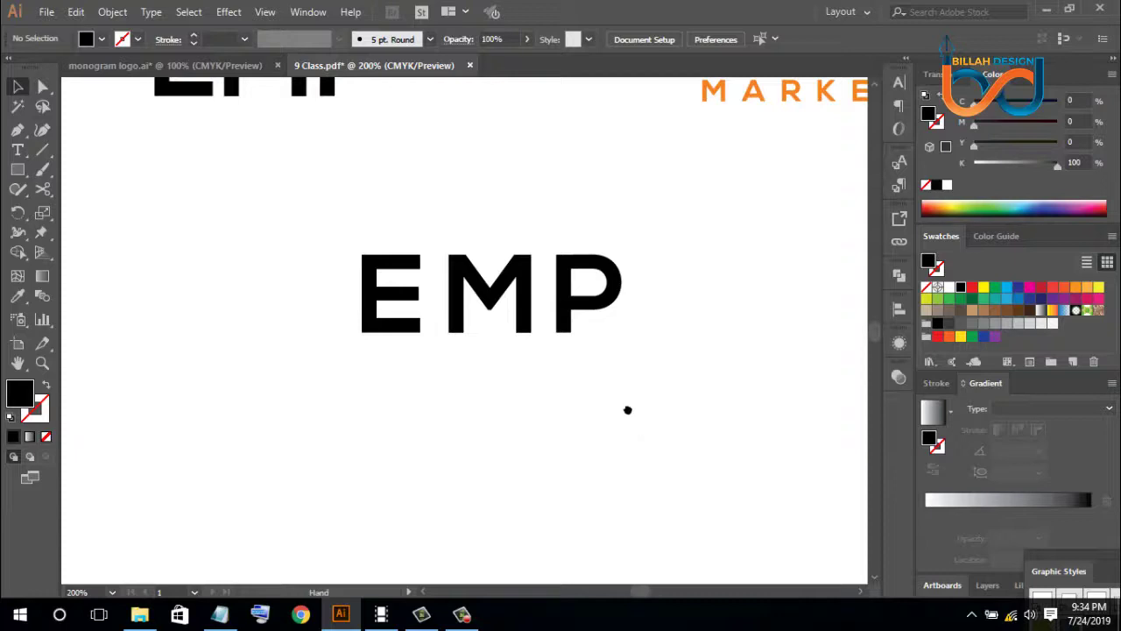
Draw a vertical line between the E and M, extending above and below the letters, with a 3 pt black stroke
drag(626, 408, 620, 401)
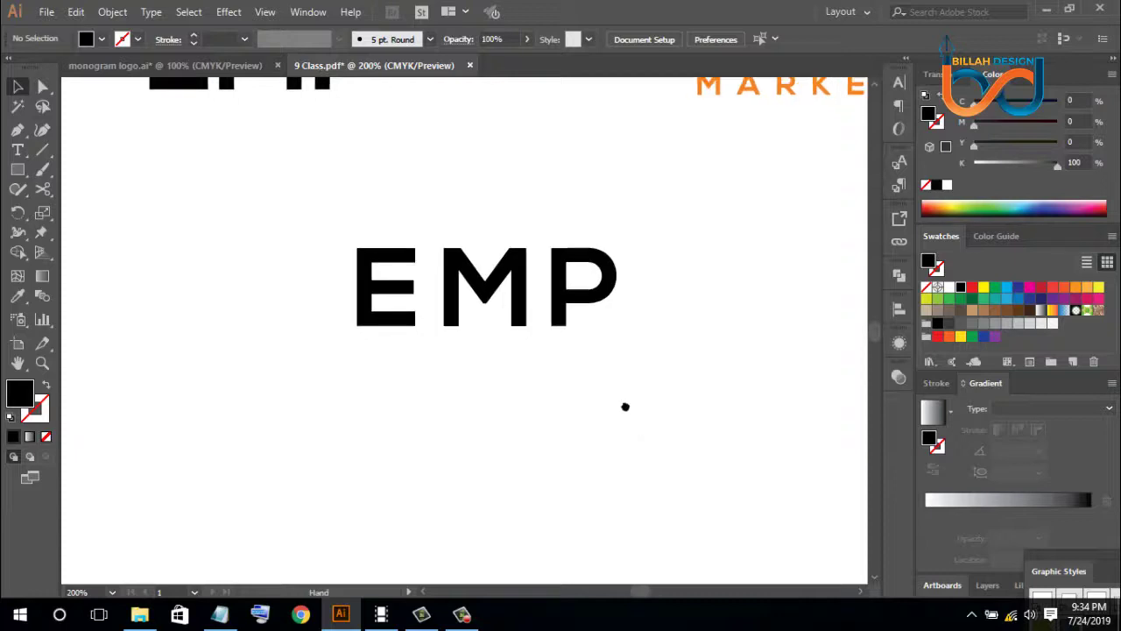
click(42, 150)
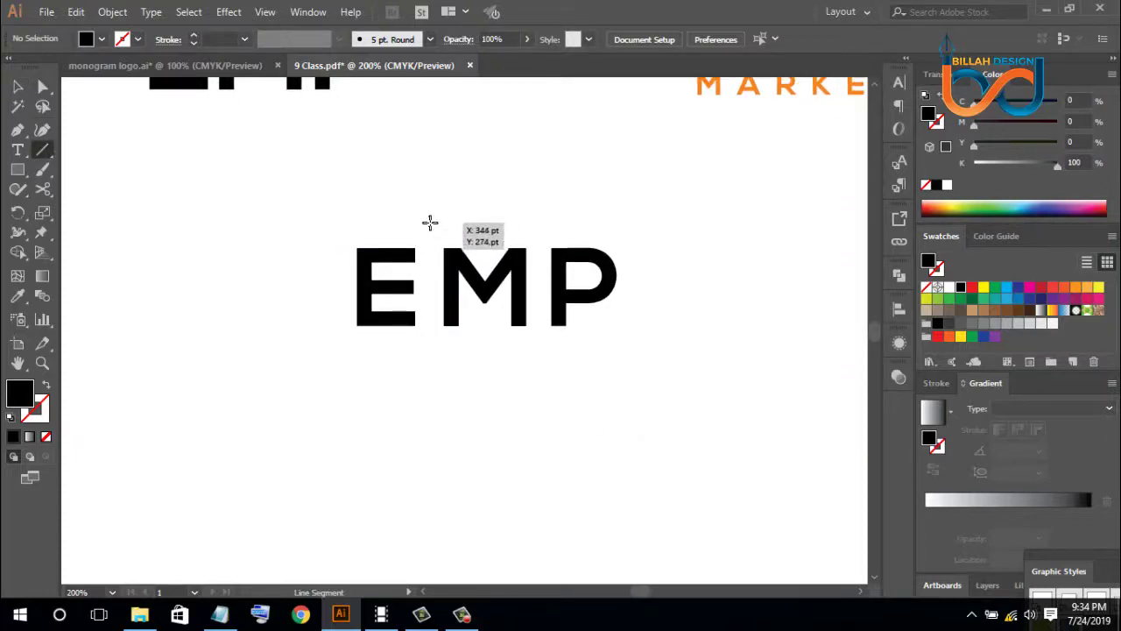
drag(429, 224, 432, 348)
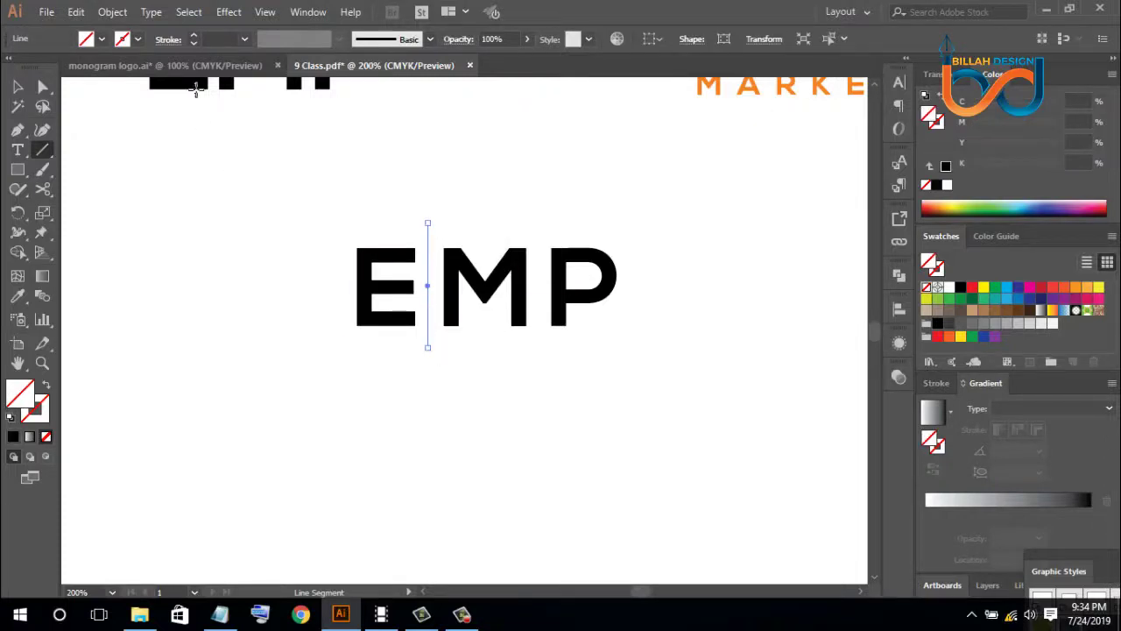
scroll(228, 37, up, 3)
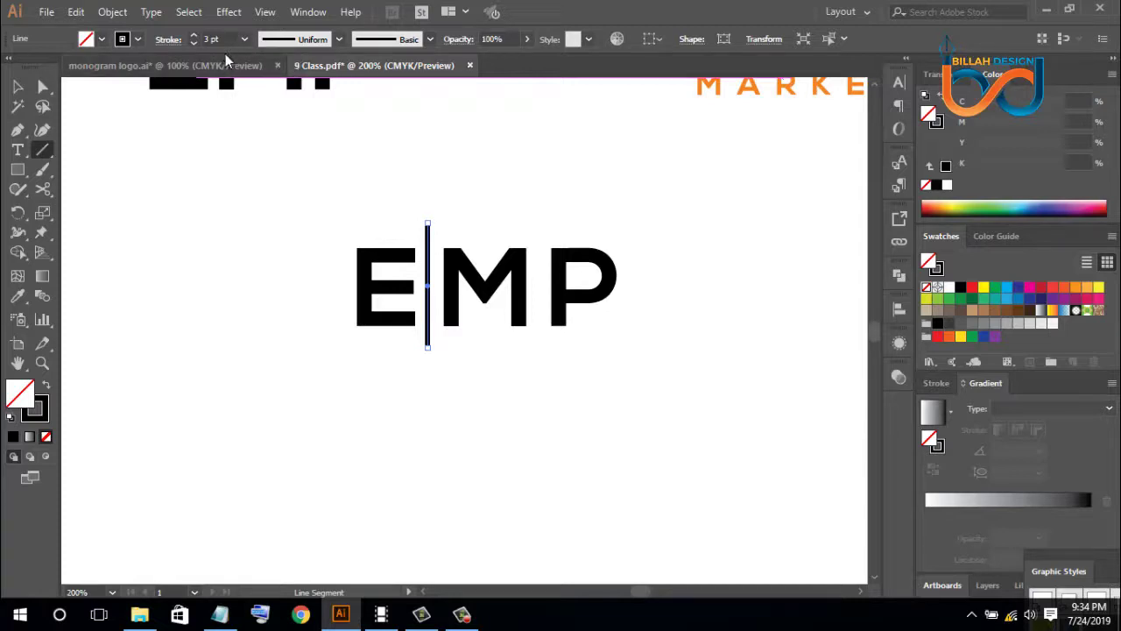
key(v)
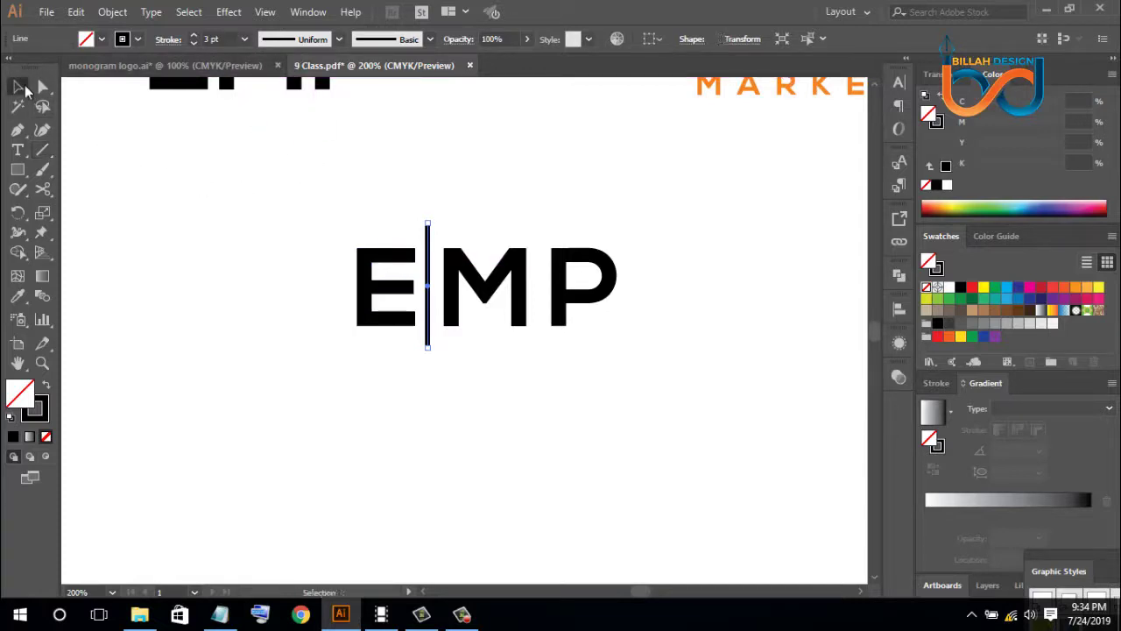
Expand the line's fill and stroke into a shape and place a copy of it between the M and P
click(112, 12)
click(181, 169)
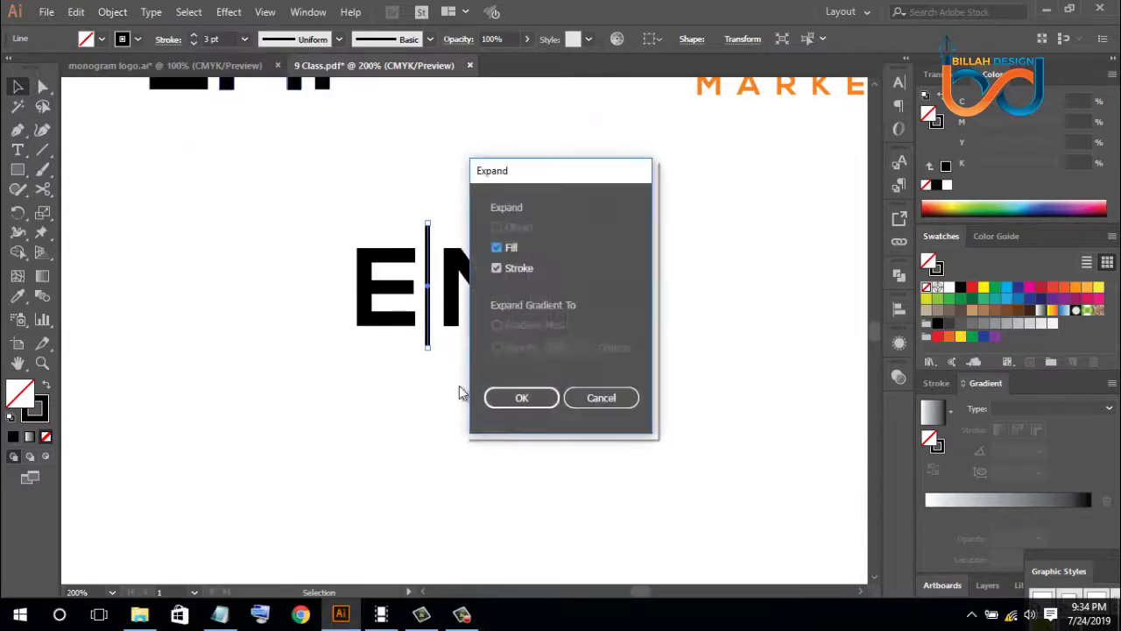
click(520, 399)
click(463, 380)
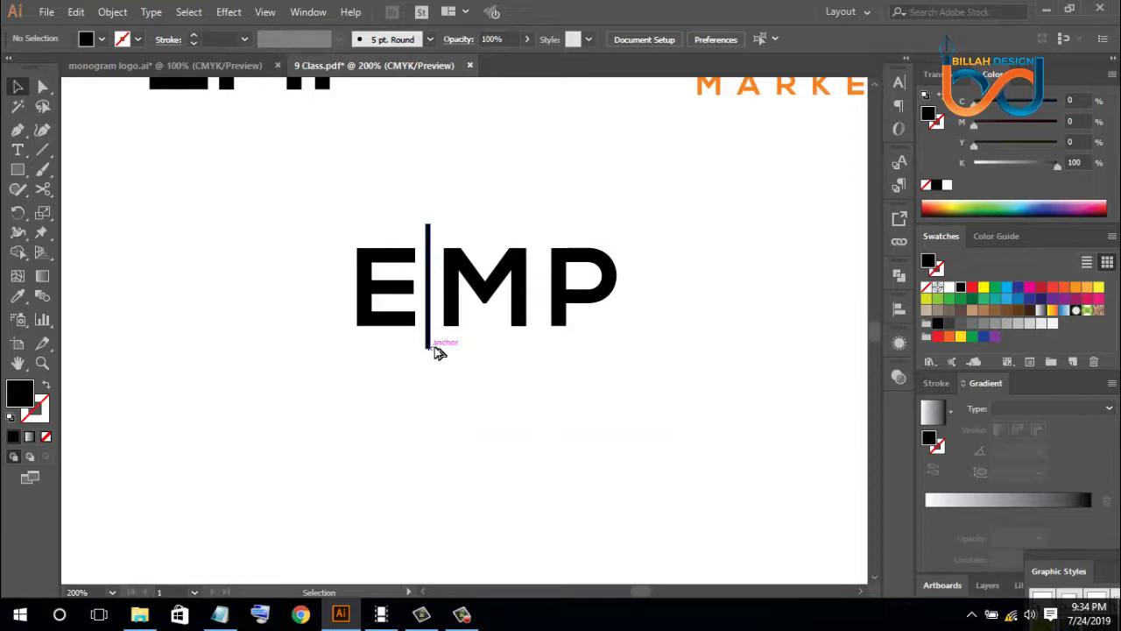
drag(434, 348, 544, 350)
click(595, 426)
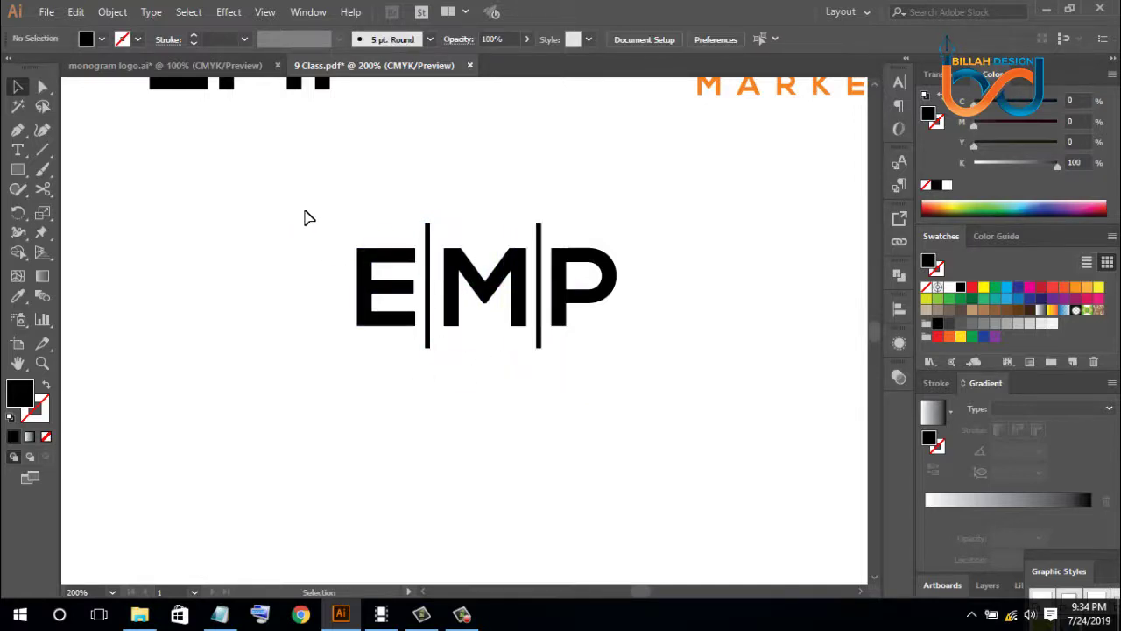
Align the letters and both divider bars on their vertical centers, using the M as the key object
drag(310, 211, 650, 359)
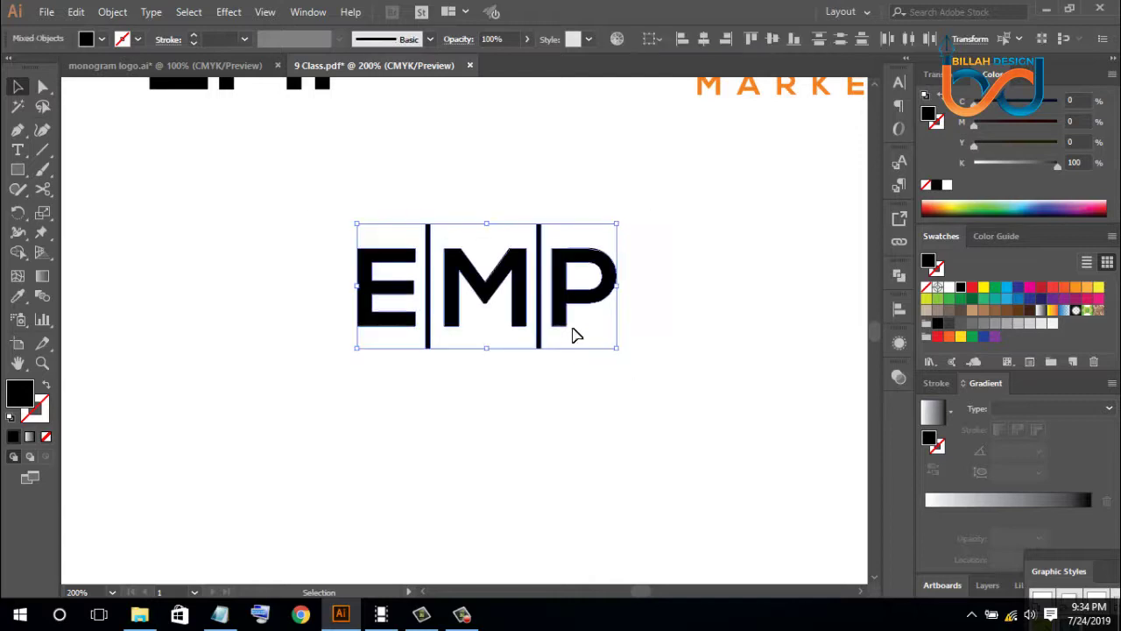
click(519, 269)
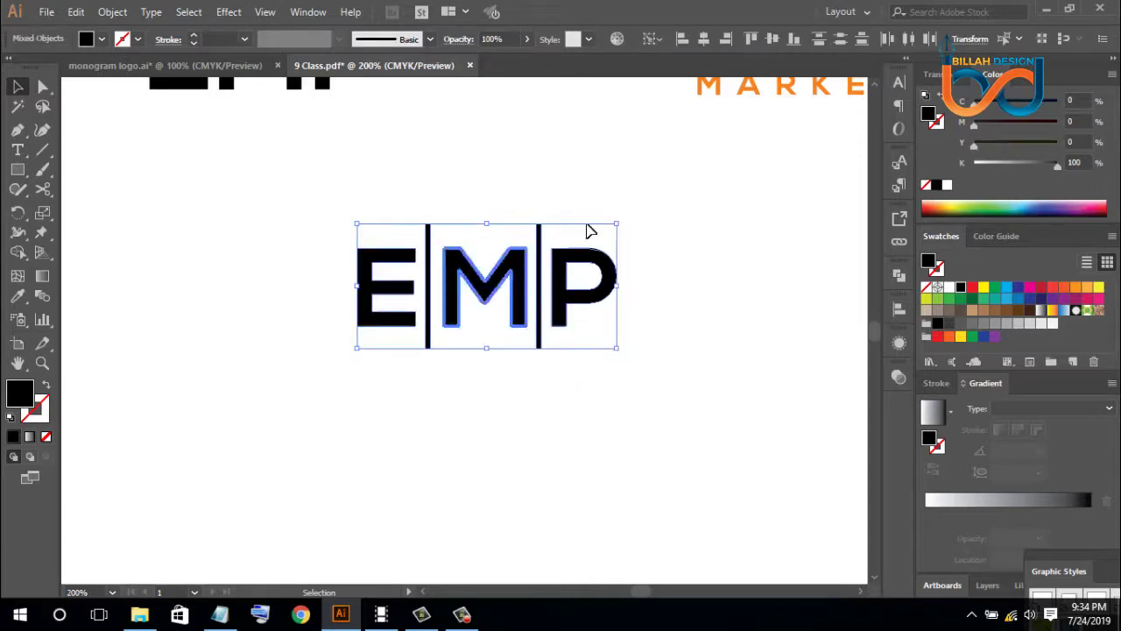
click(774, 38)
click(732, 340)
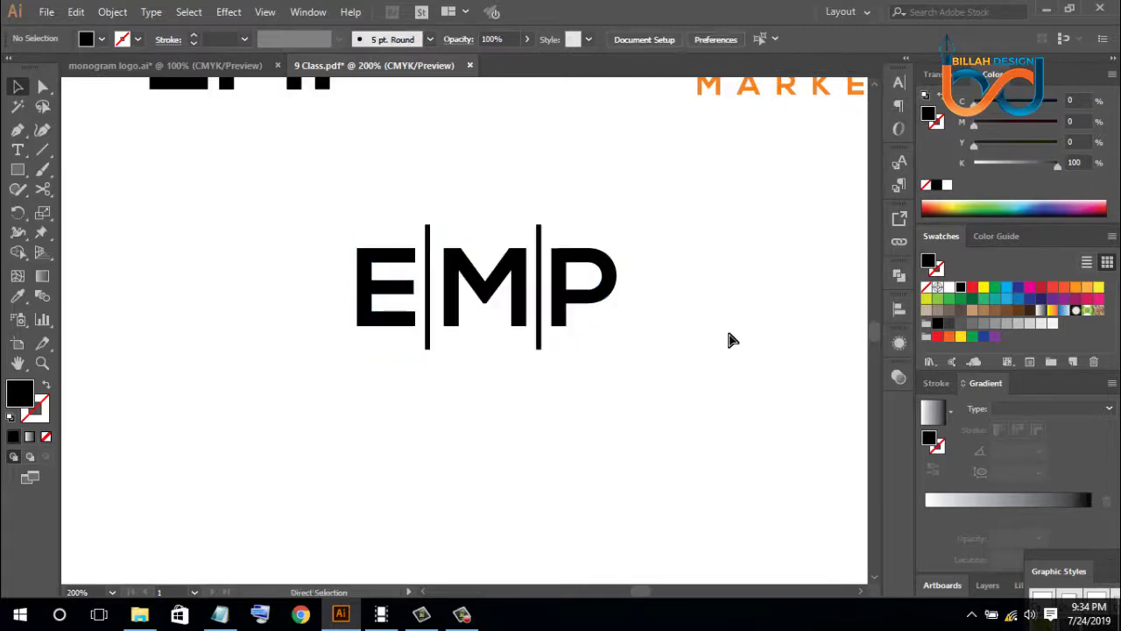
Color the E, M and P of the divided monogram with the dark blue sampled from EXPOSE
key(ctrl+0)
key(ctrl+1)
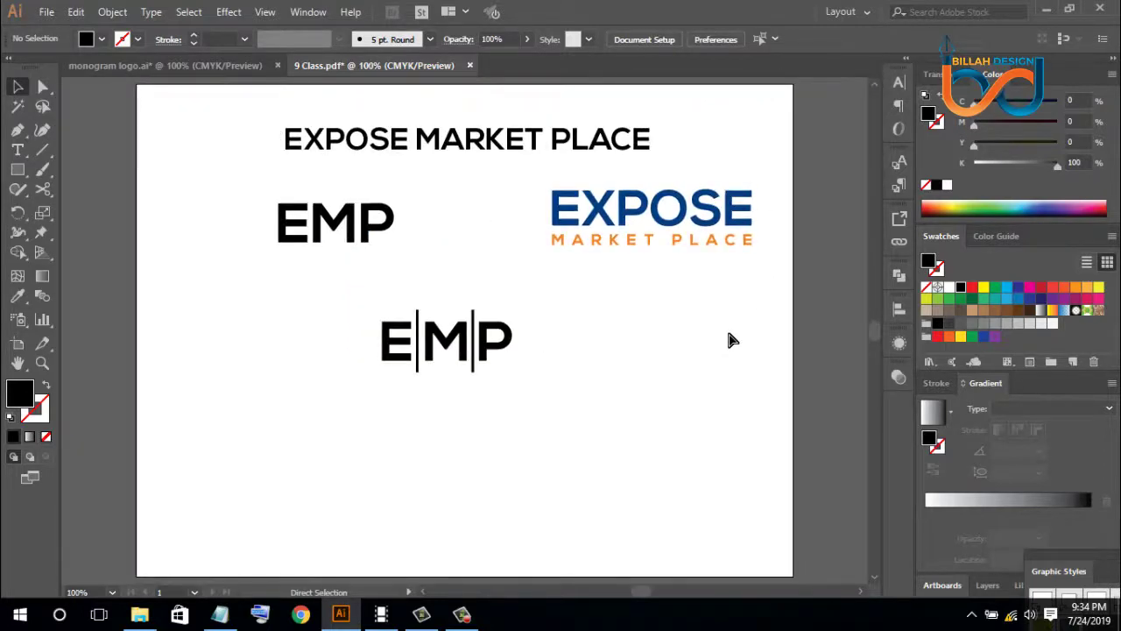
key(ctrl+equal)
key(ctrl+equal)
drag(658, 320, 651, 373)
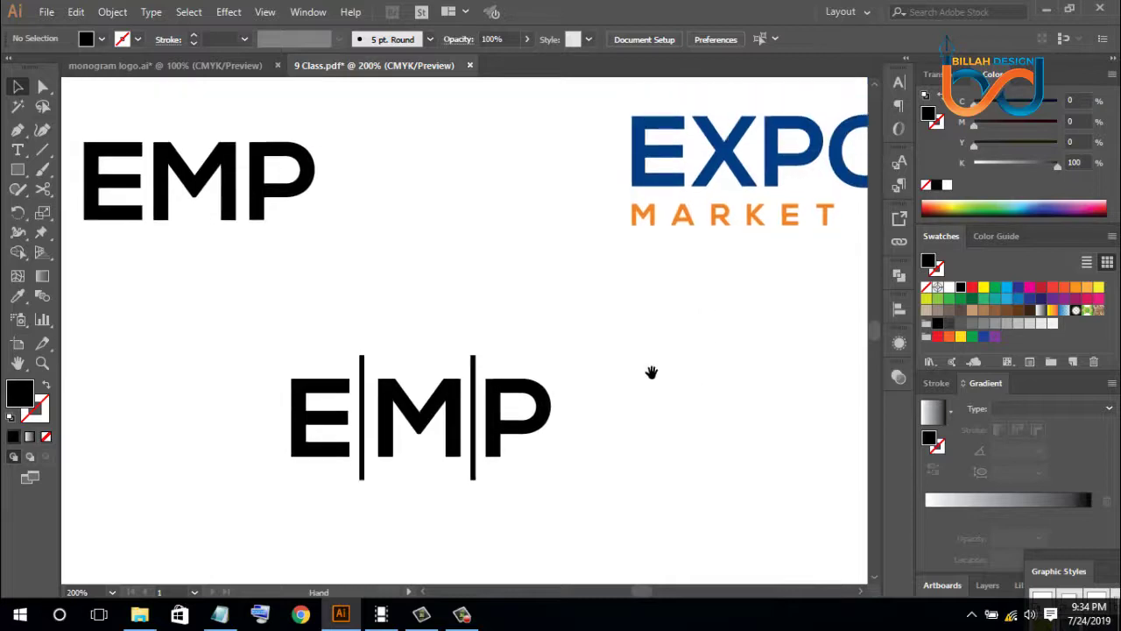
click(538, 398)
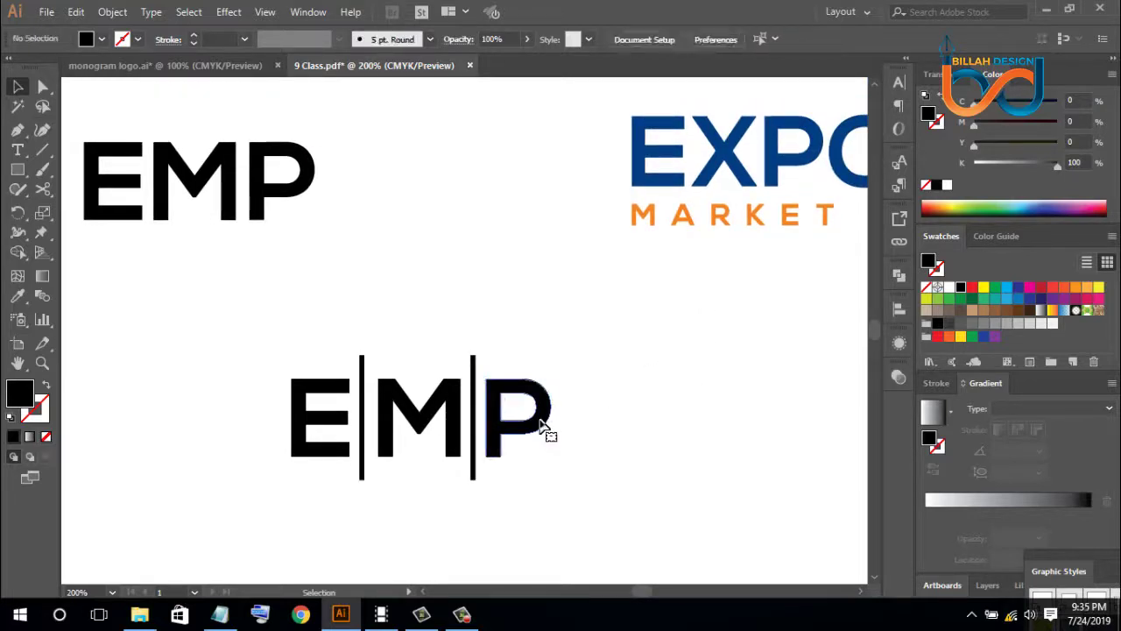
shift+click(450, 393)
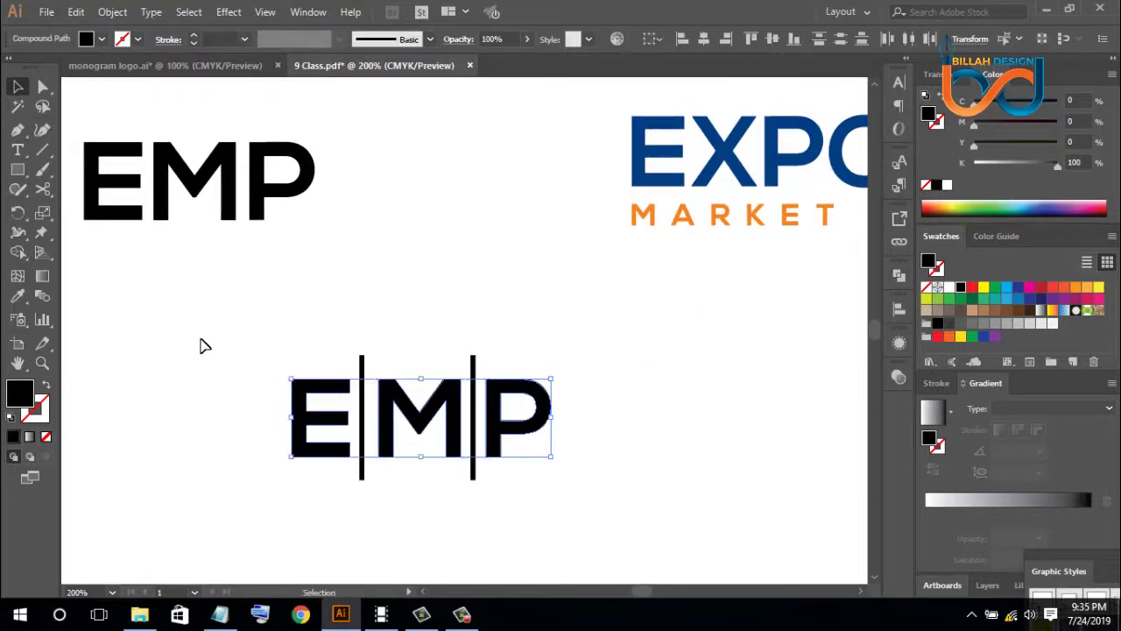
click(22, 301)
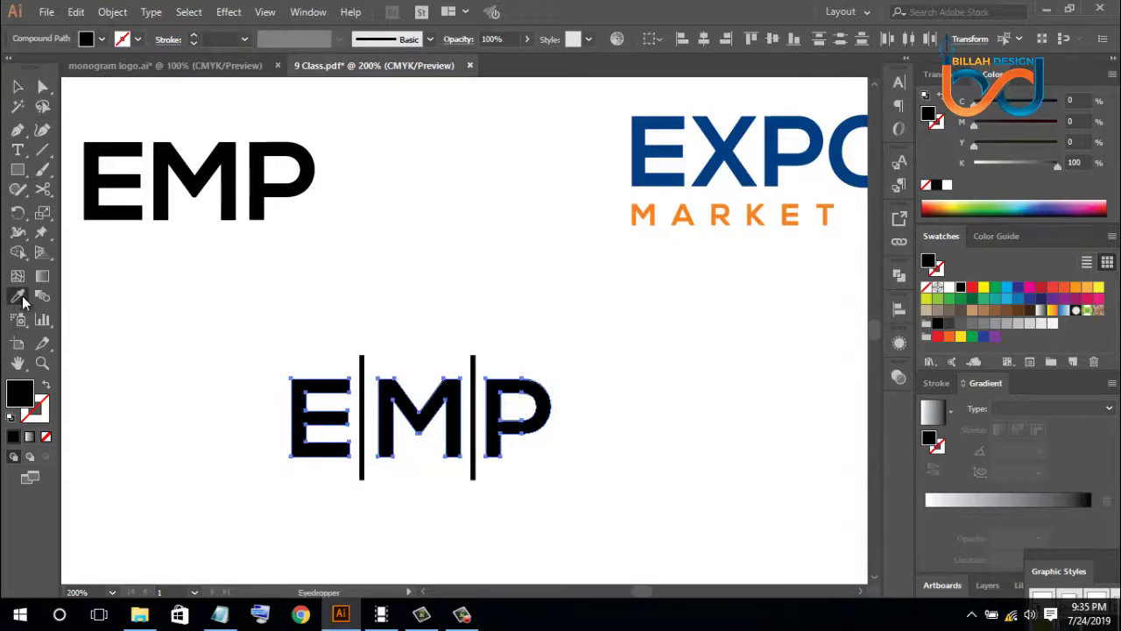
click(646, 152)
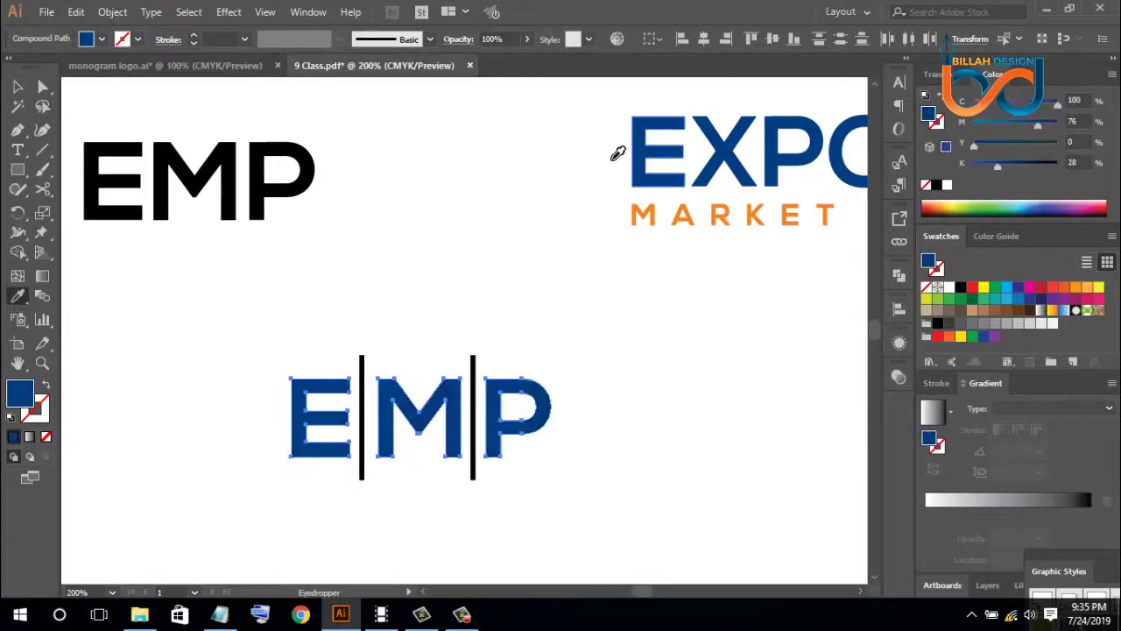
Color both divider bars with the orange sampled from MARKET PLACE
click(18, 90)
drag(321, 310, 497, 368)
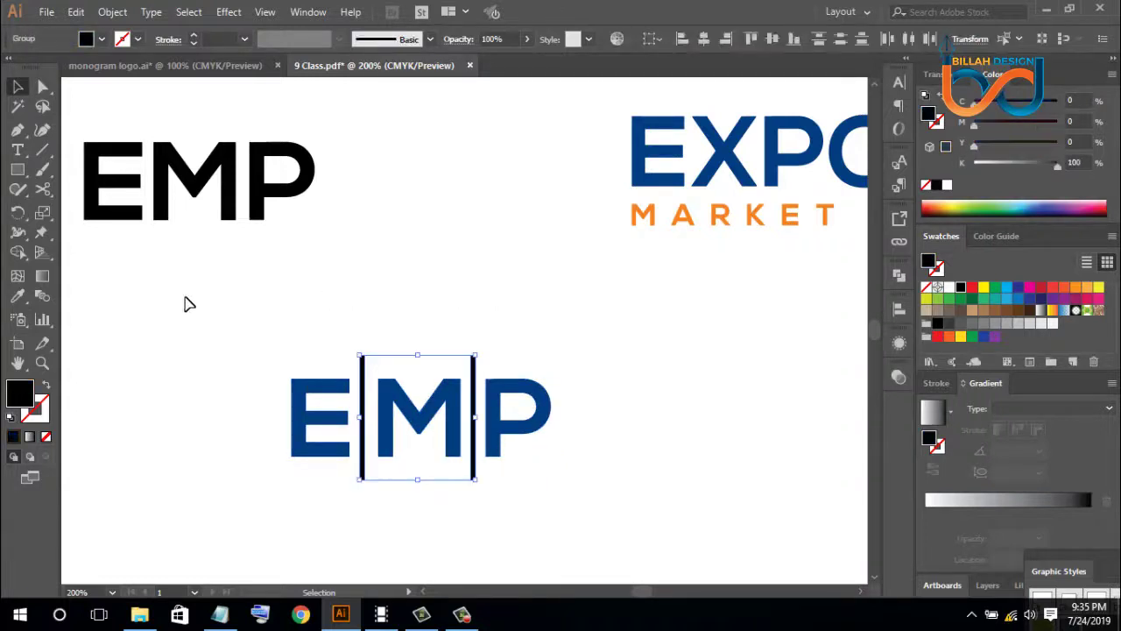
click(19, 298)
click(663, 211)
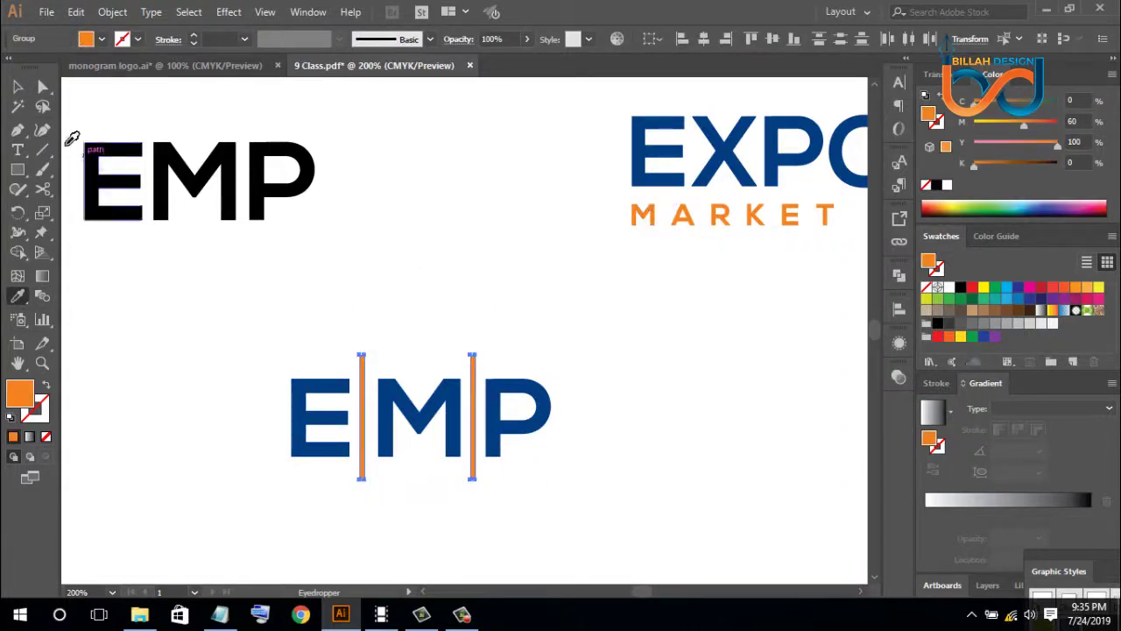
Group the blue letters and orange divider bars into one monogram
click(17, 88)
drag(190, 295, 608, 500)
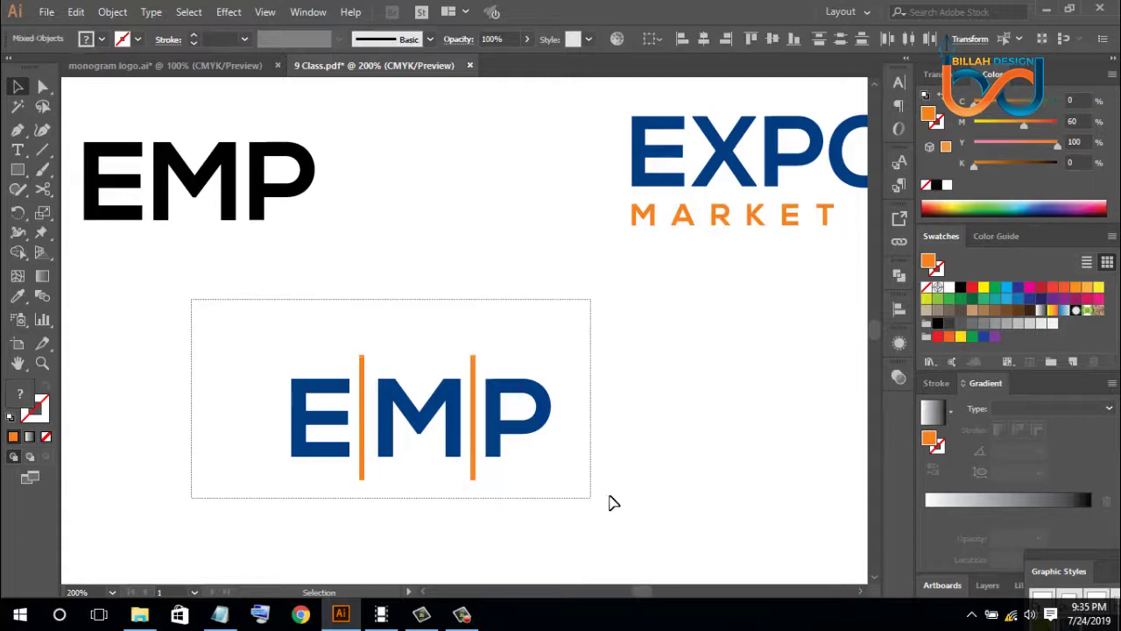
key(a)
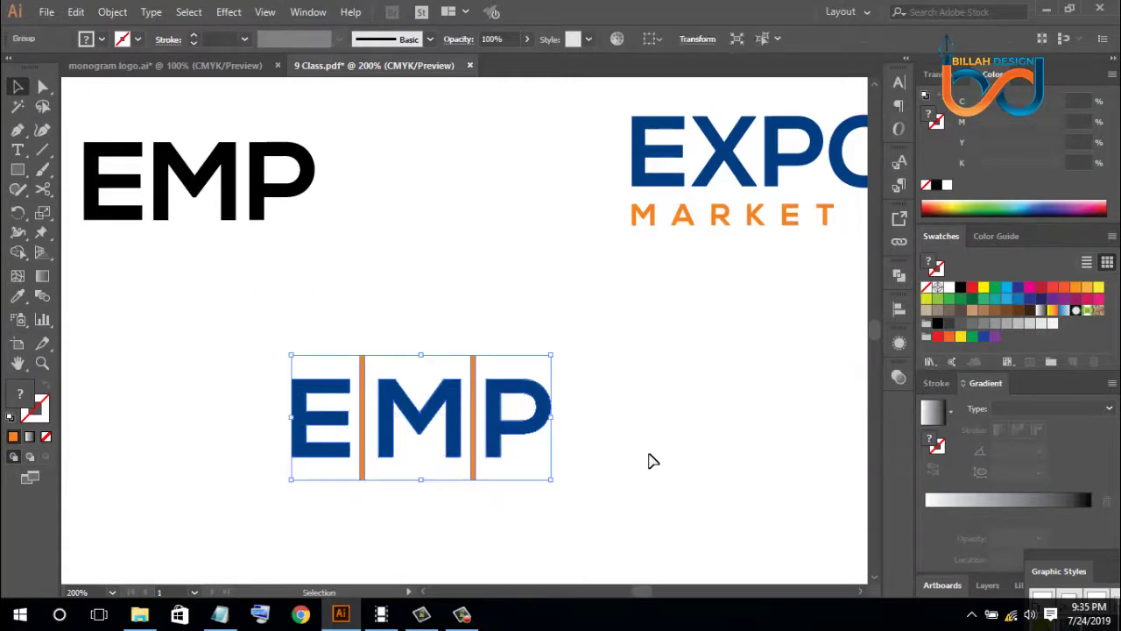
click(649, 461)
Move the EXPOSE MARKET PLACE wordmark directly beneath the divided EMP monogram, centered under it
key(ctrl+1)
key(v)
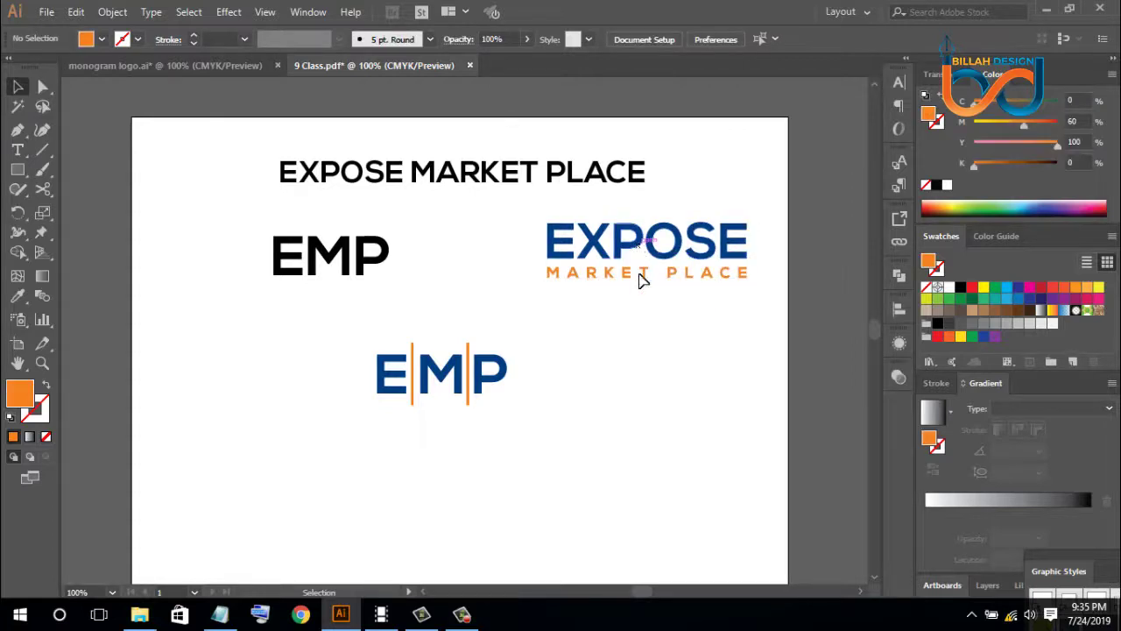
drag(639, 278, 441, 445)
click(643, 491)
click(503, 387)
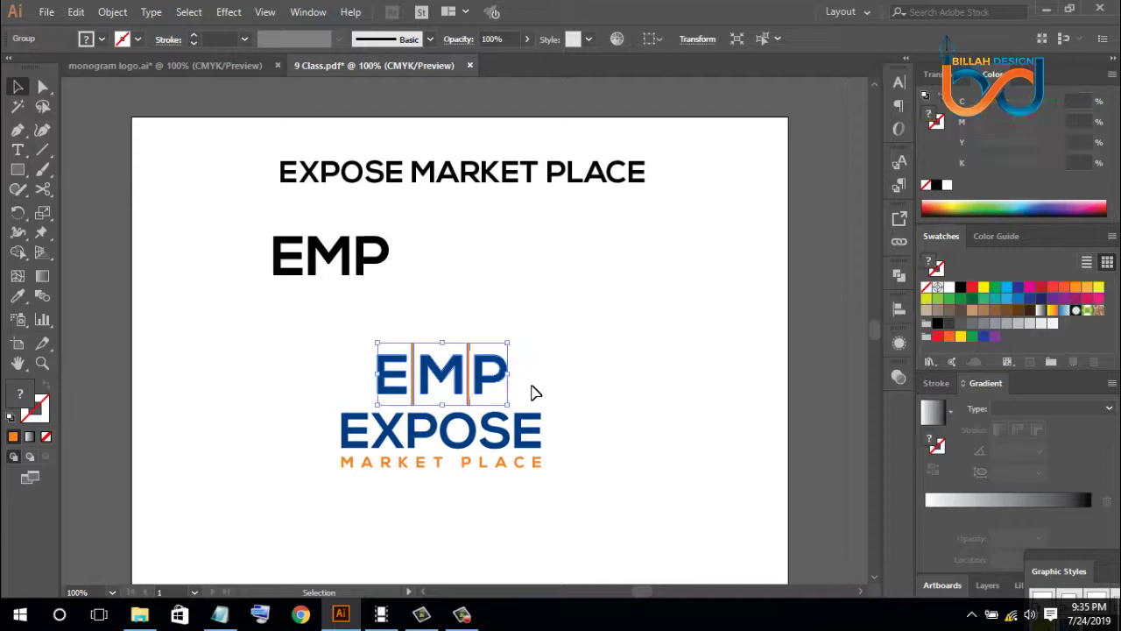
Shrink the divided EMP monogram slightly and center it horizontally with the EXPOSE MARKET PLACE wordmark
drag(512, 377, 505, 375)
click(580, 401)
drag(601, 336, 440, 472)
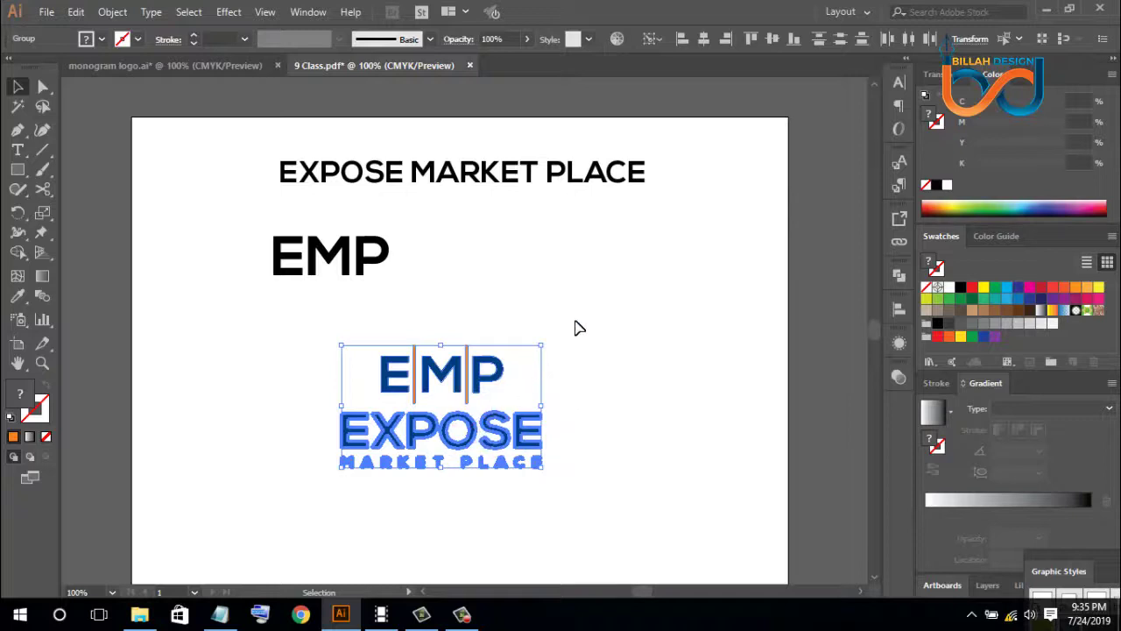
click(705, 41)
click(604, 377)
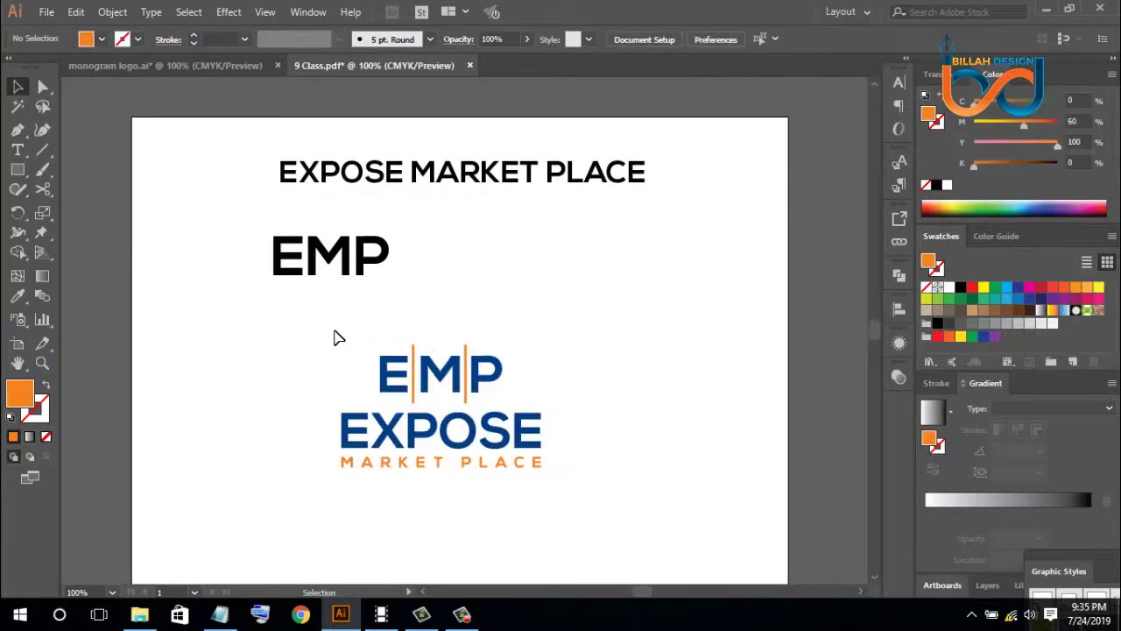
Move the finished EMP logo to the artboard's upper right and the black EXPOSE MARKET PLACE title to its upper left
drag(318, 321, 554, 517)
drag(502, 421, 720, 290)
click(705, 410)
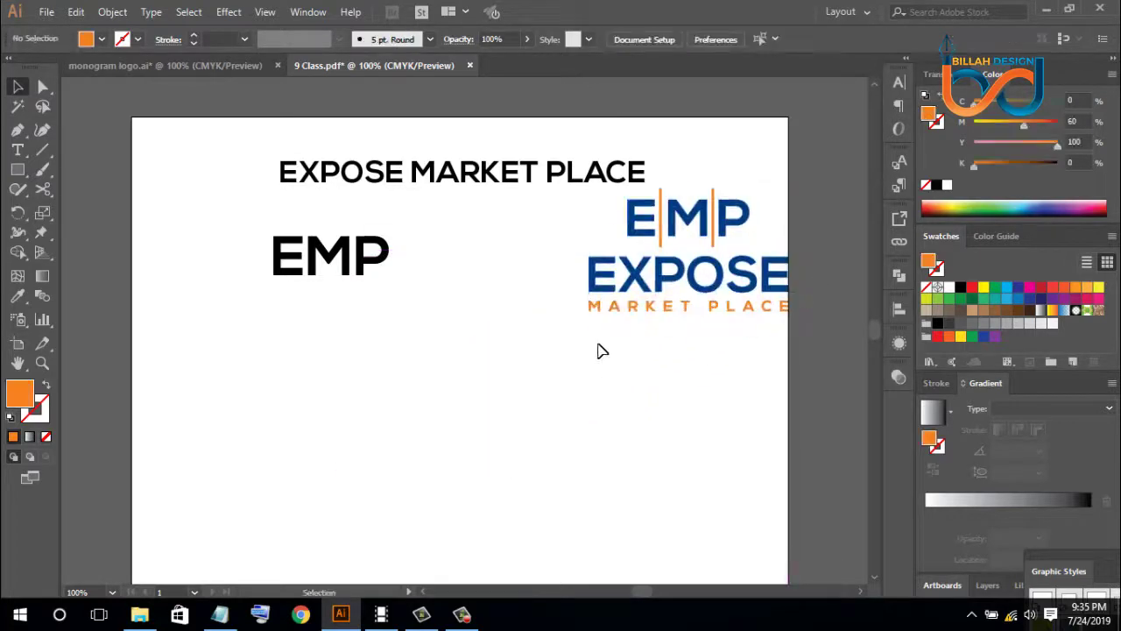
drag(558, 180, 430, 158)
click(520, 307)
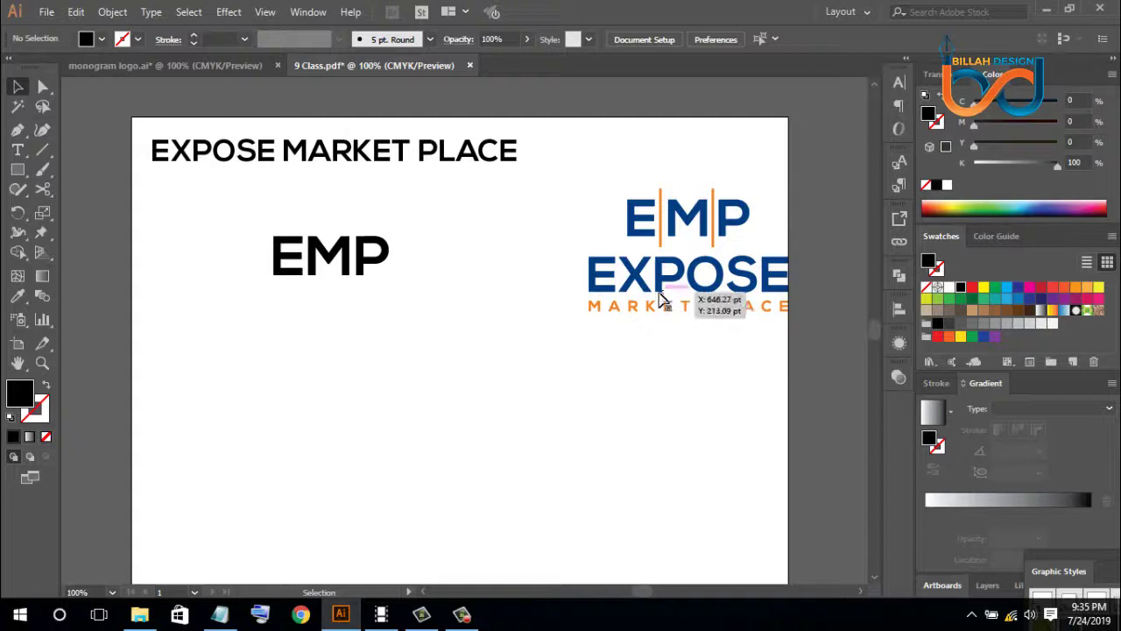
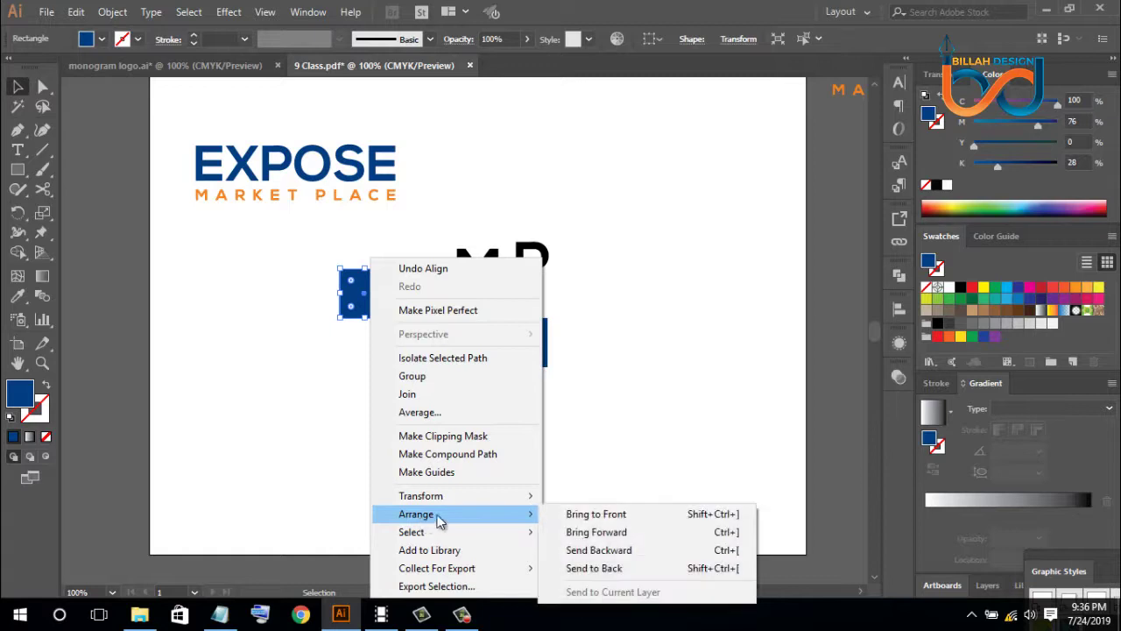
Send the blue square at the E behind its letter and bring the M and P to the front
click(594, 570)
click(613, 405)
drag(603, 226, 482, 271)
right_click(485, 271)
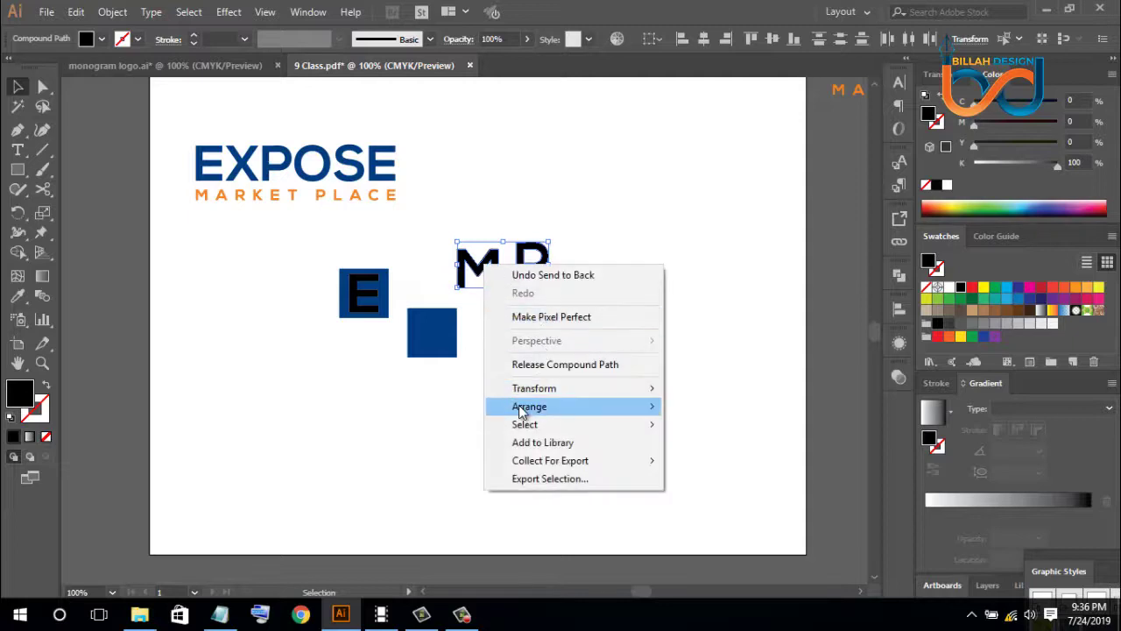
mouse_move(631, 412)
click(706, 407)
Center the black M horizontally and vertically on the middle blue square
drag(438, 373, 482, 228)
click(449, 347)
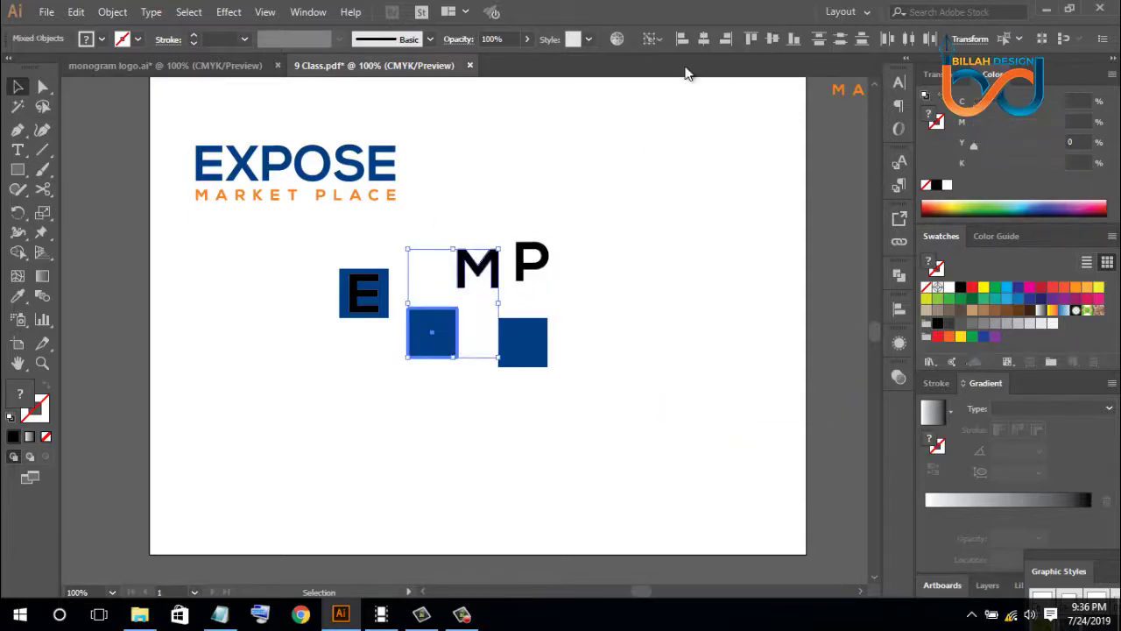
click(704, 39)
click(772, 39)
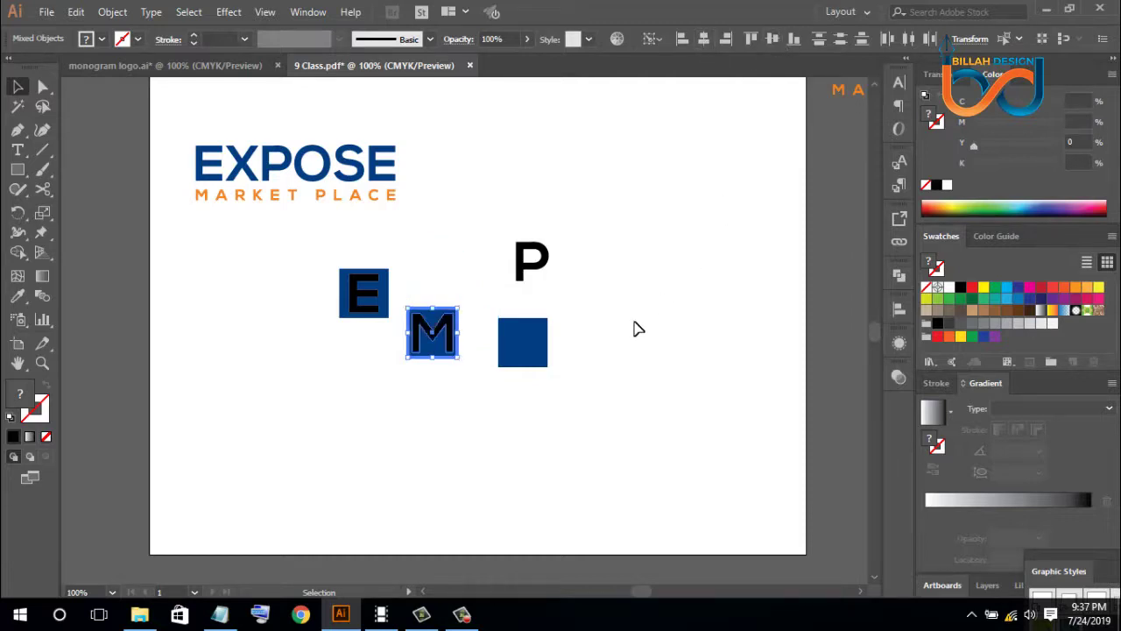
click(605, 342)
Center the black P horizontally and vertically on the remaining empty blue square
drag(583, 390, 529, 212)
click(530, 340)
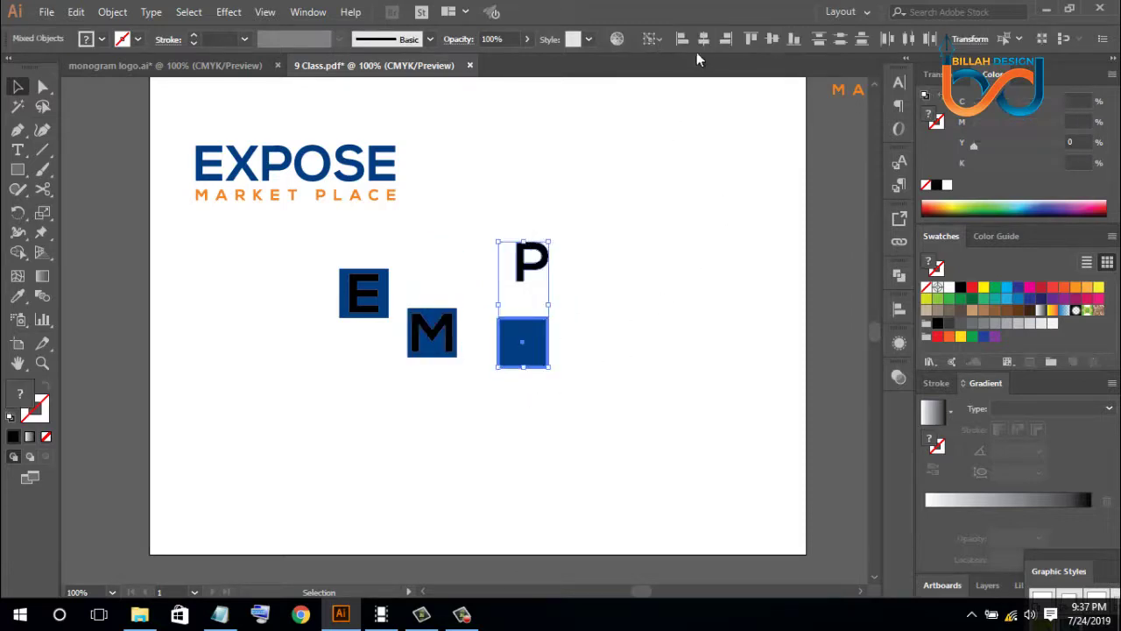
click(704, 40)
click(775, 39)
click(407, 443)
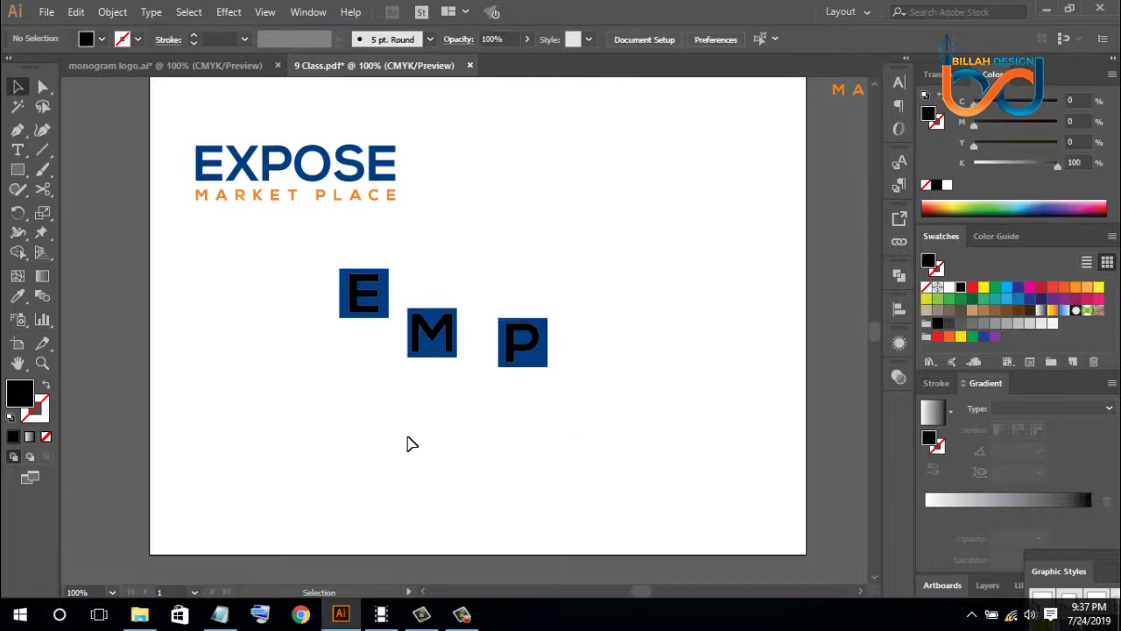
Cut the E, M and P out of their blue squares with the Minus Front Pathfinder operation
drag(329, 346, 404, 238)
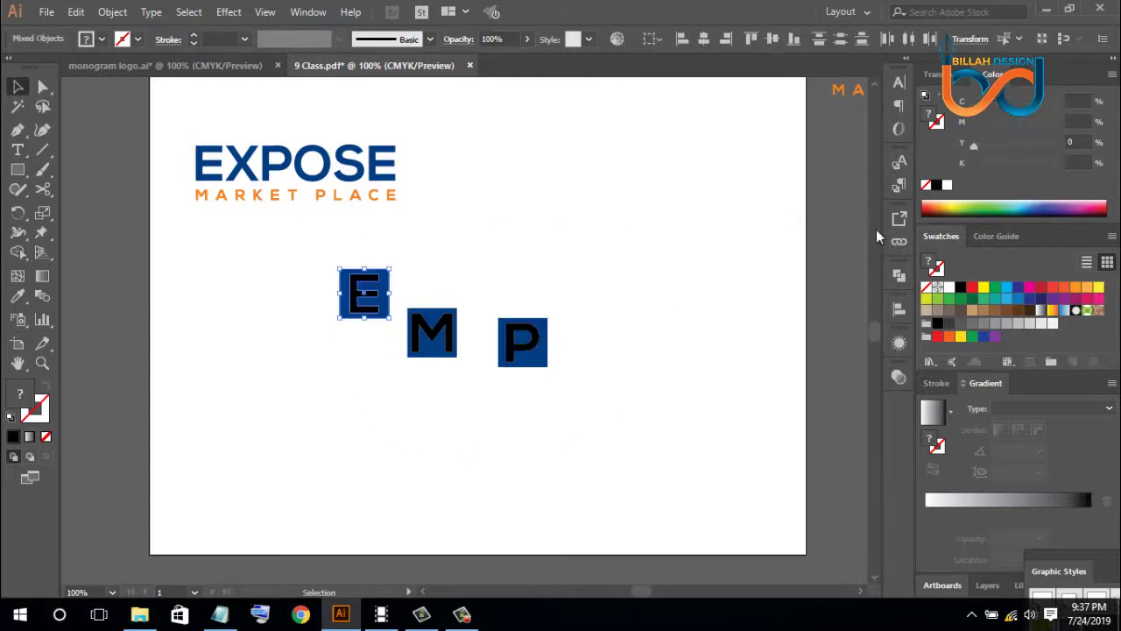
click(901, 281)
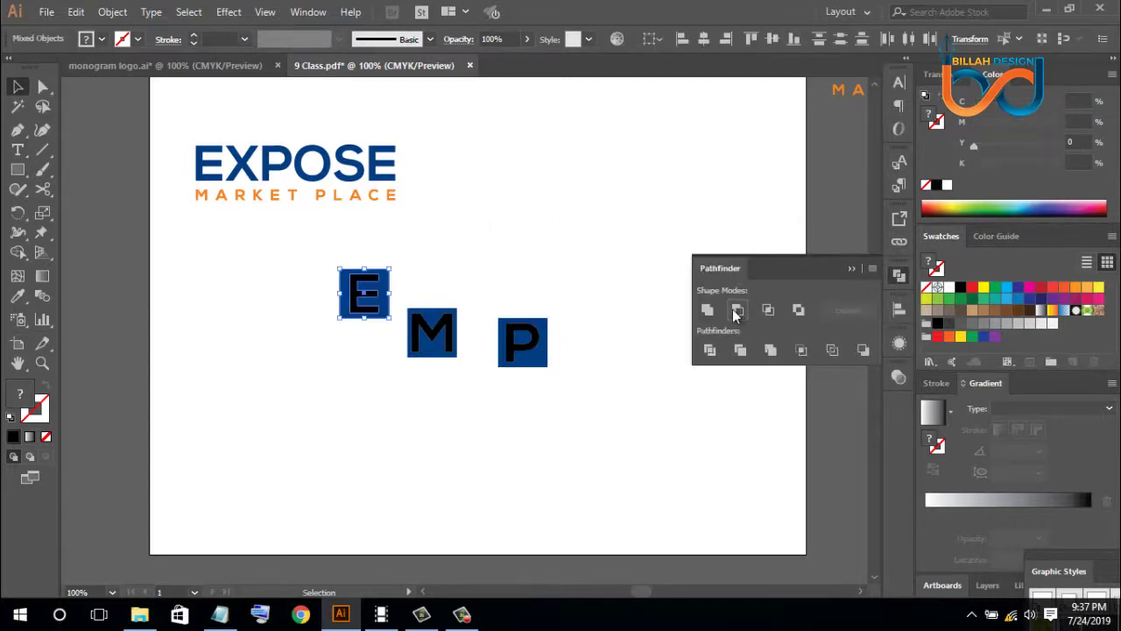
click(738, 309)
drag(444, 403, 437, 298)
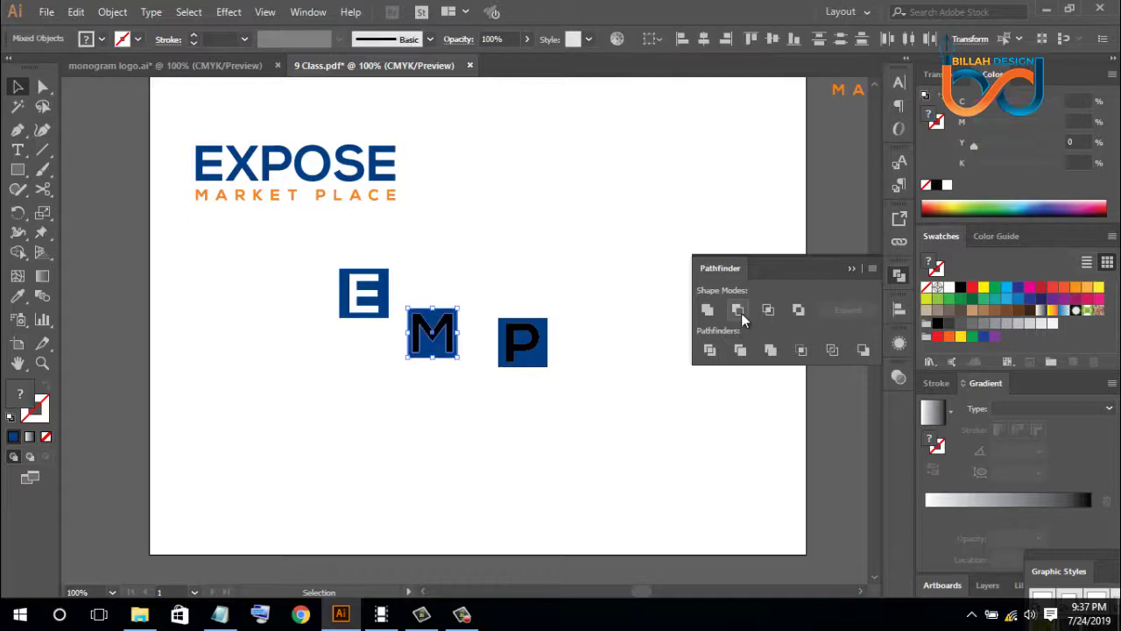
click(741, 313)
click(605, 427)
drag(516, 411, 565, 297)
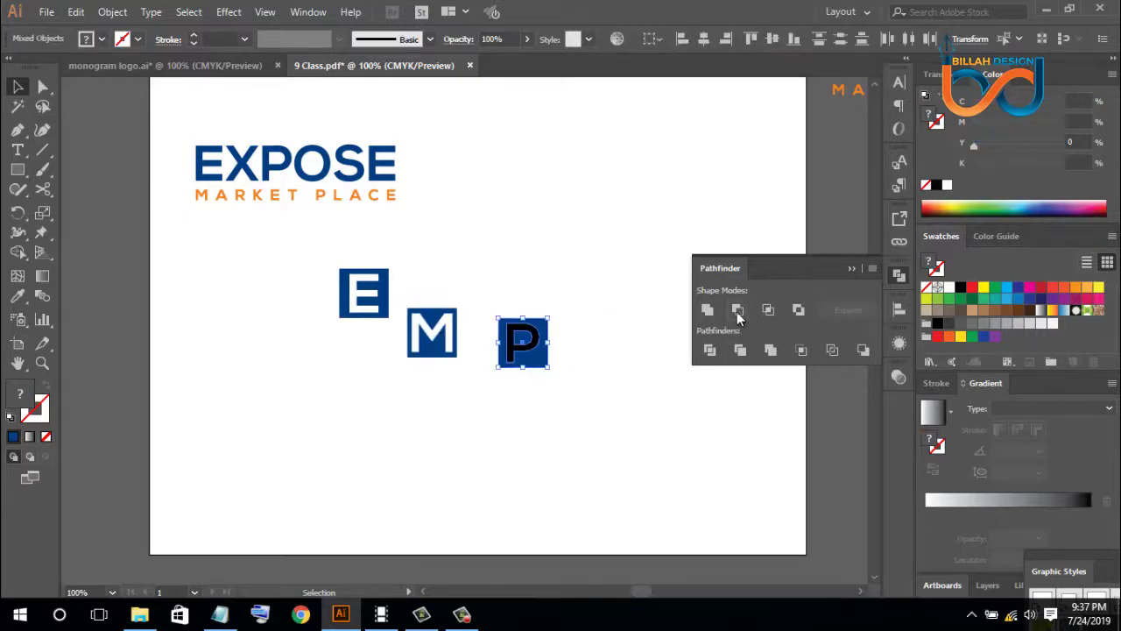
click(737, 313)
click(638, 364)
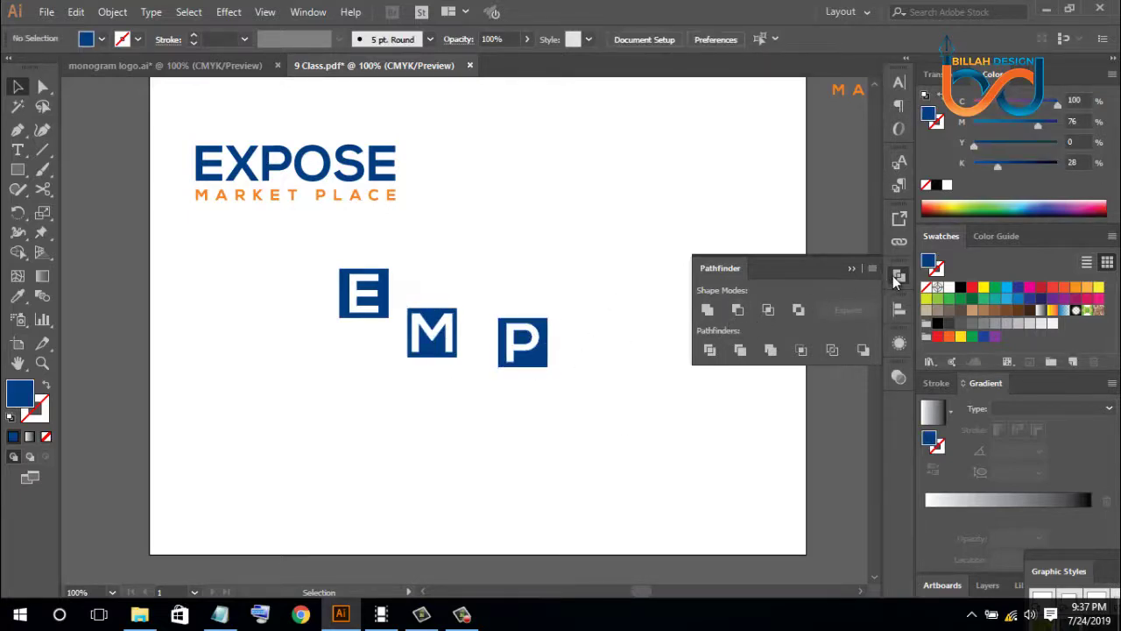
click(895, 276)
Place the M and P tiles in a row beside the E tile with small gaps between them
key(ctrl+minus)
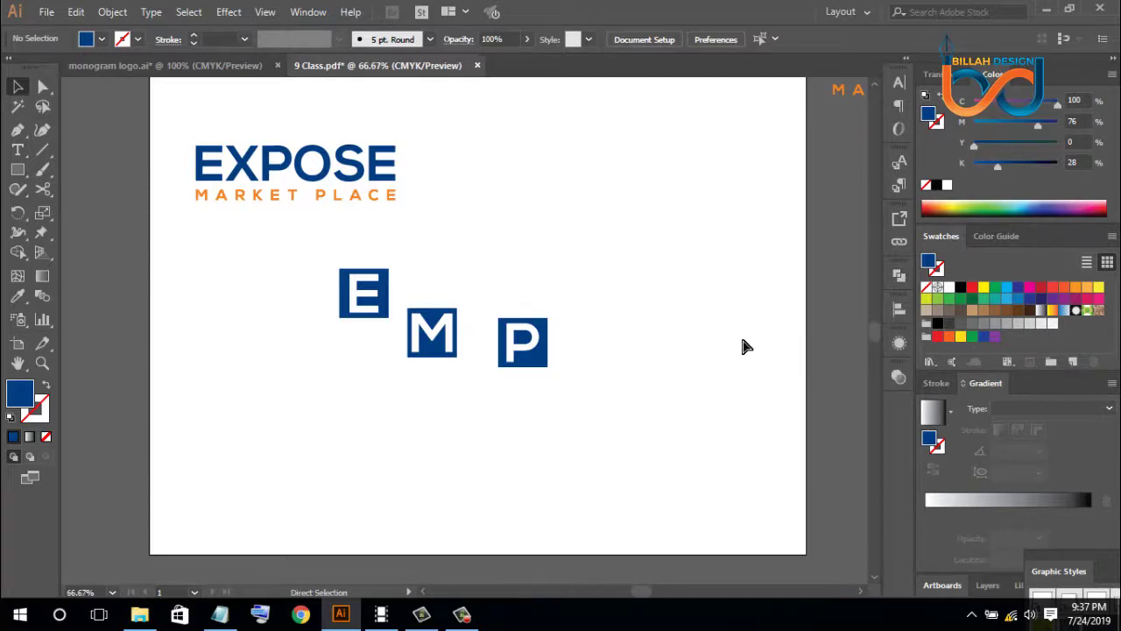
key(ctrl+plus)
drag(618, 280, 631, 297)
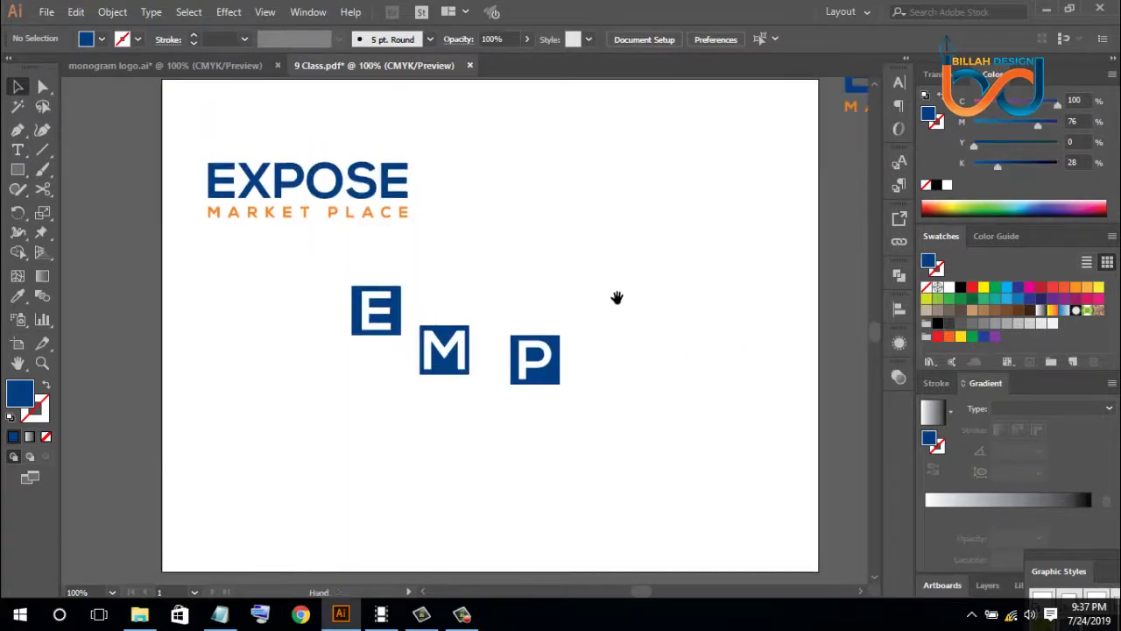
click(450, 336)
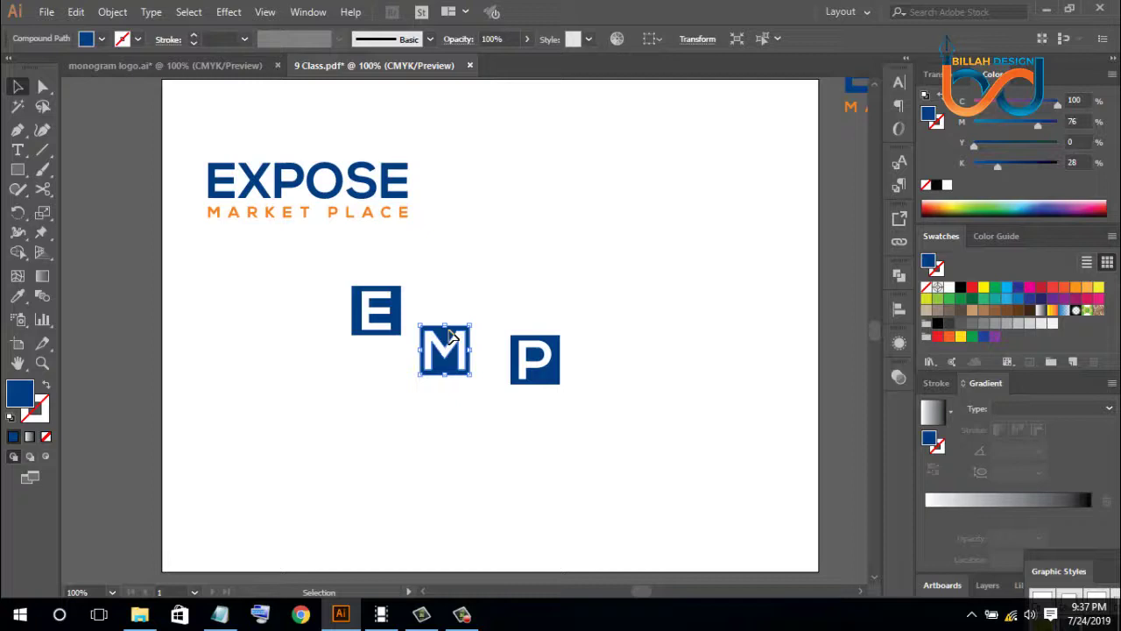
click(477, 400)
drag(446, 378, 438, 338)
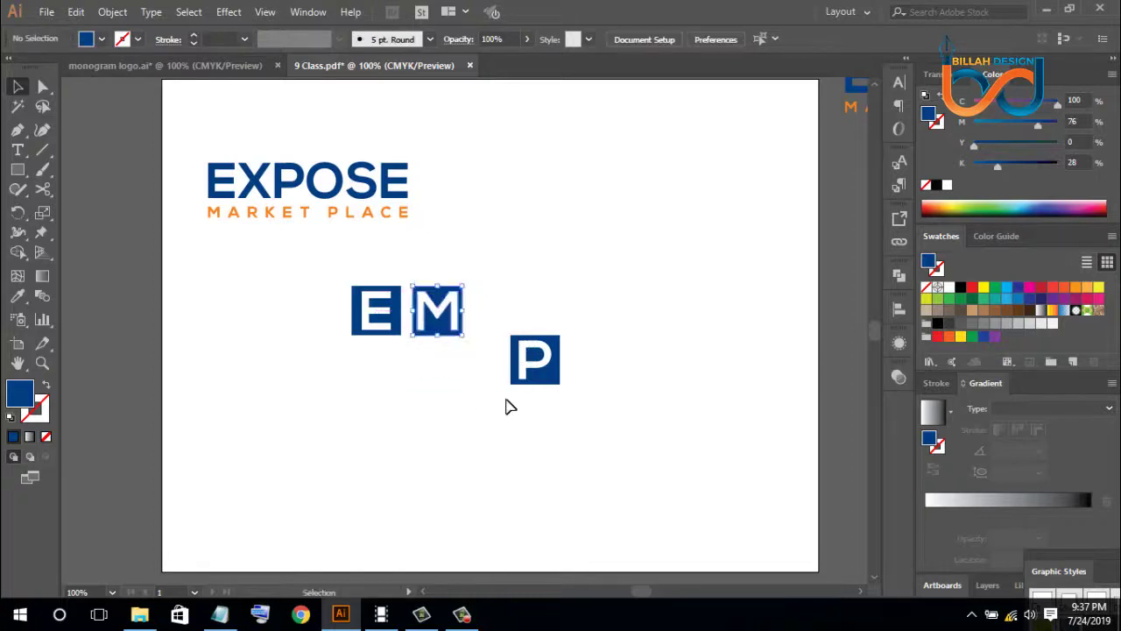
drag(546, 375, 509, 326)
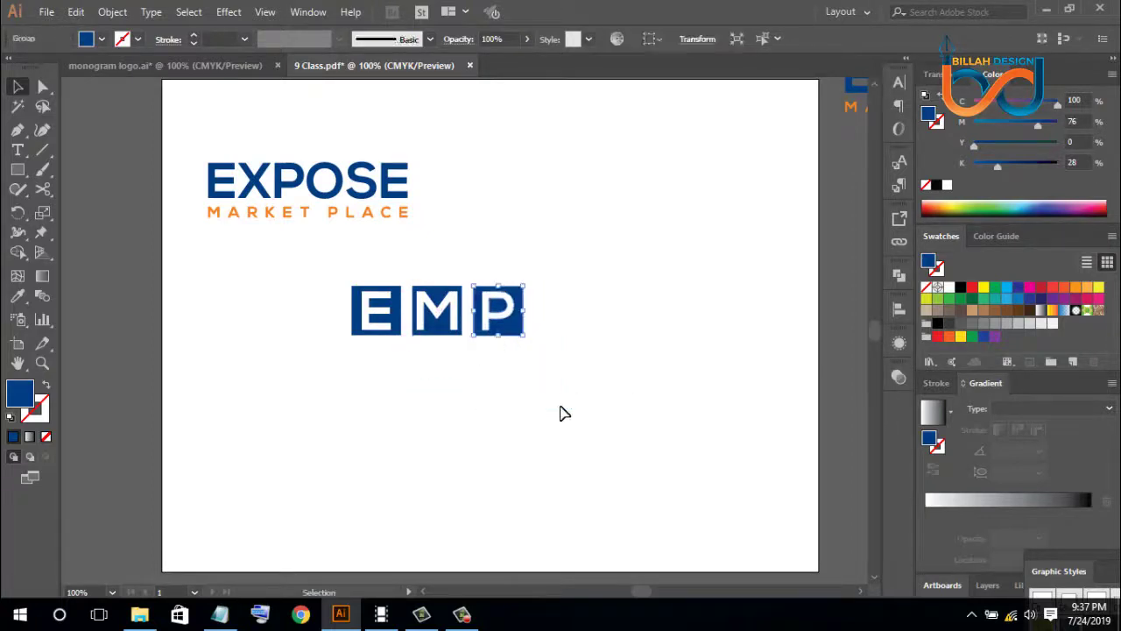
Align the E, M and P tiles along their bottom edges and distribute them evenly in the horizontal direction
drag(296, 390, 563, 275)
click(511, 333)
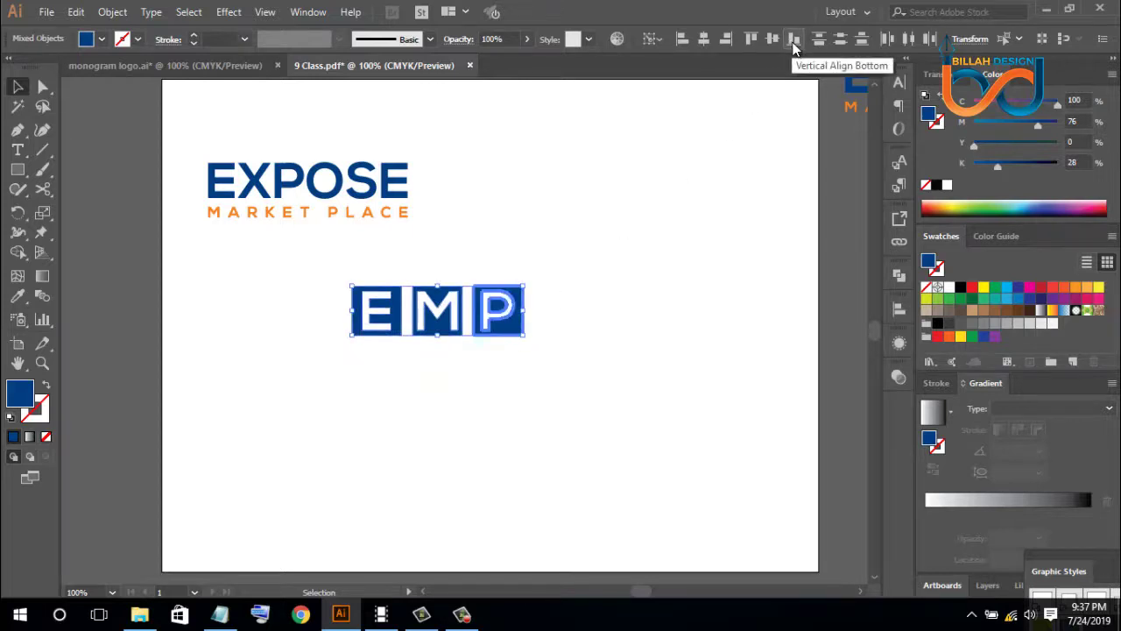
click(794, 40)
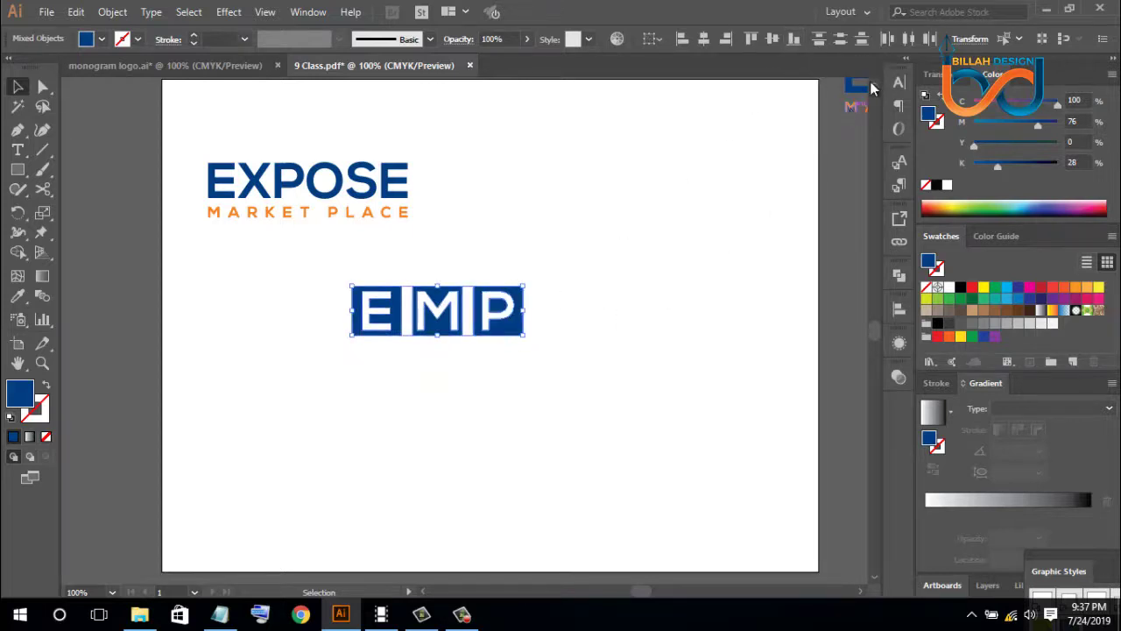
click(909, 41)
click(632, 400)
Group the three letter tiles and move them directly above the EXPOSE MARKET PLACE wordmark
drag(291, 254, 636, 361)
key(ctrl+g)
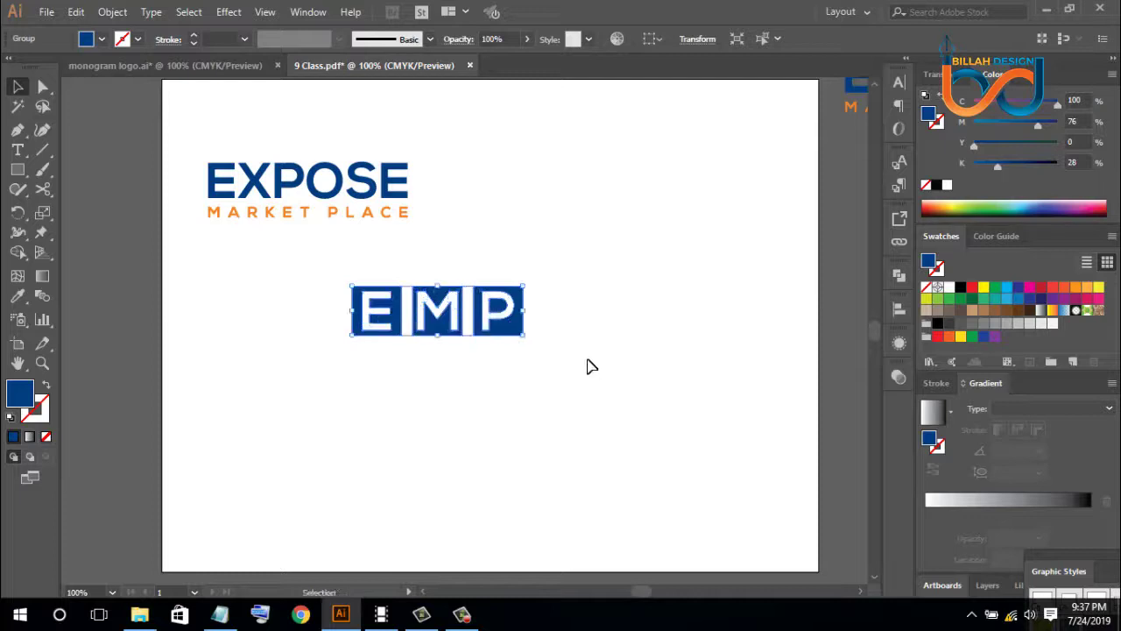
drag(513, 285, 421, 166)
click(511, 308)
drag(497, 284, 579, 399)
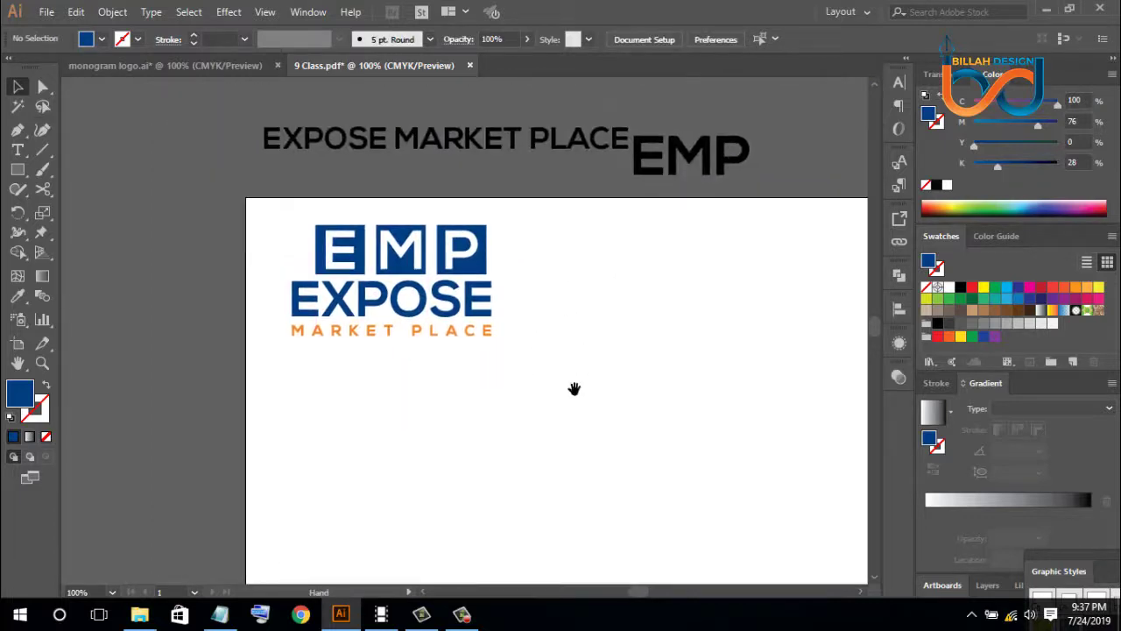
Scale the EMP tile group down proportionally so it is clearly narrower than the EXPOSE wordmark
click(482, 266)
drag(489, 252, 478, 253)
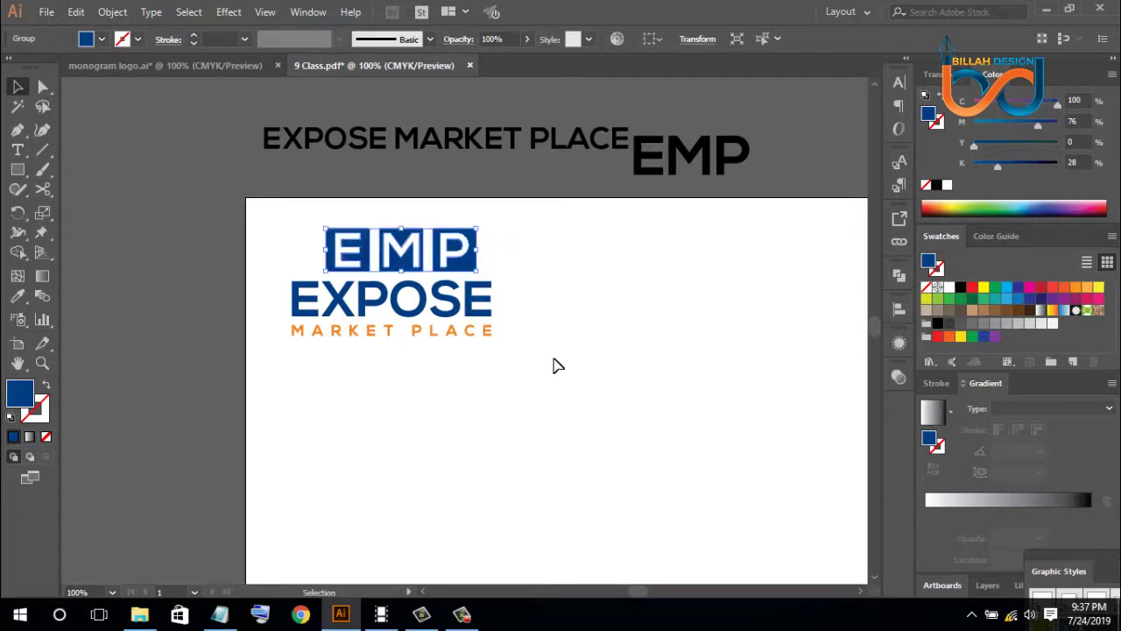
click(553, 366)
drag(581, 388, 526, 316)
click(416, 228)
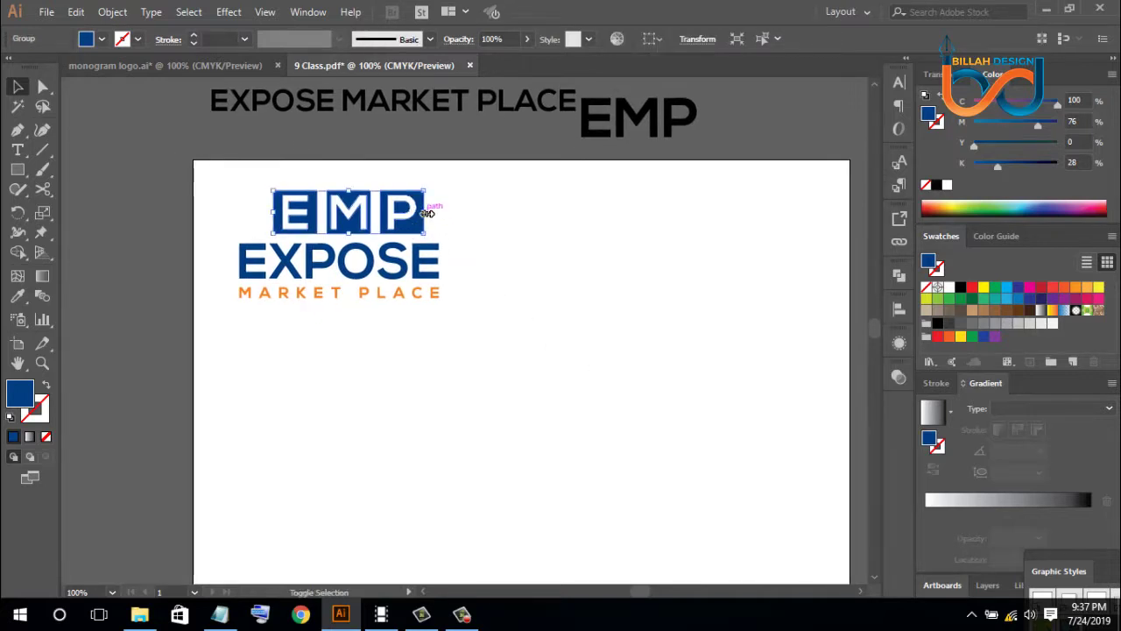
drag(425, 213, 375, 275)
Center the EMP tiles and the wordmark horizontally on each other and nudge the wordmark slightly up toward the tiles
click(493, 307)
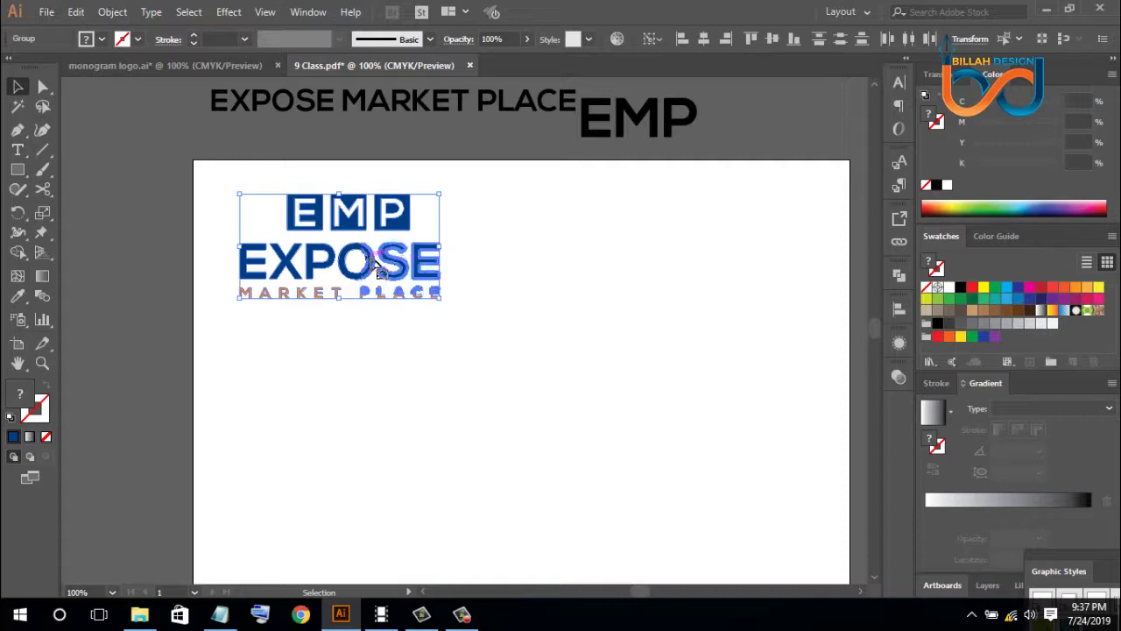
click(705, 41)
click(520, 352)
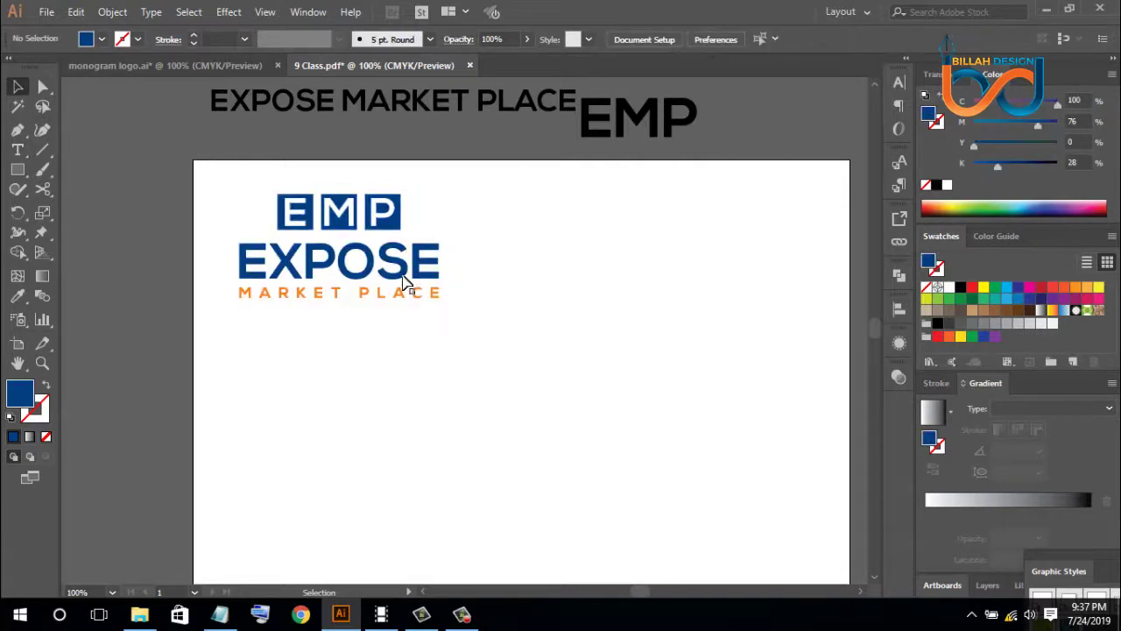
click(379, 261)
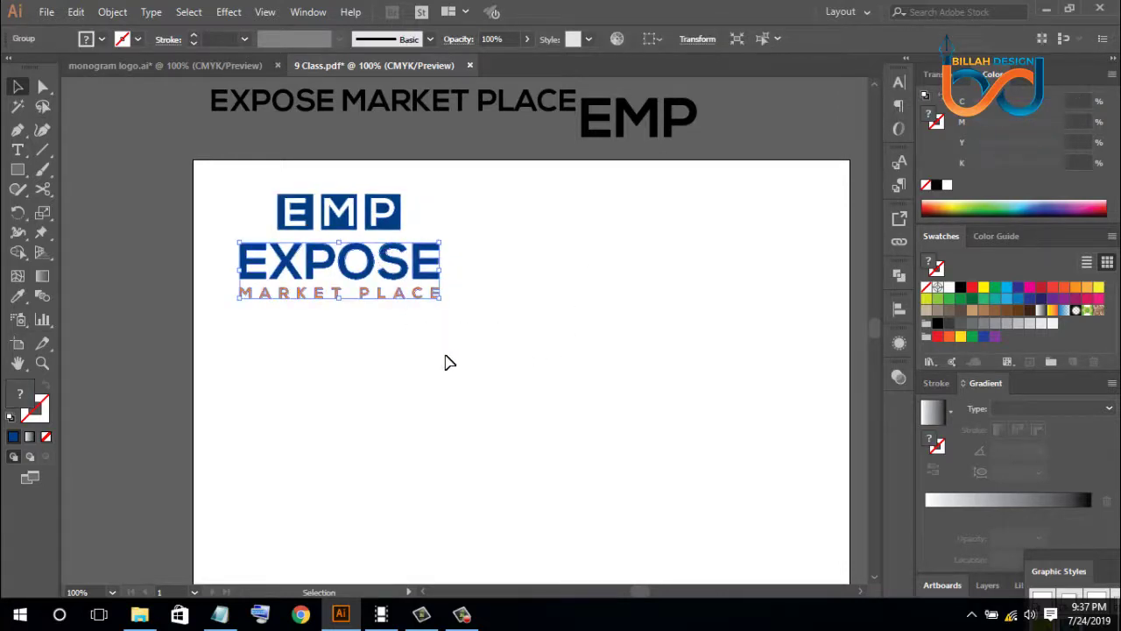
click(447, 361)
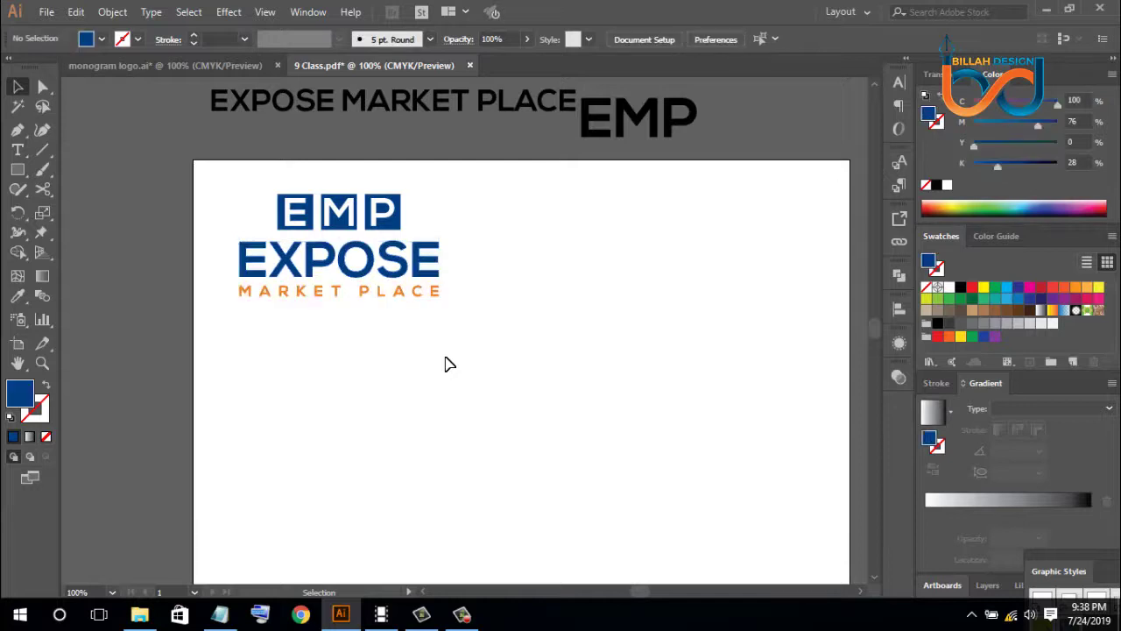
Ungroup the three EMP tiles above the wordmark
scroll(452, 369, up, 2)
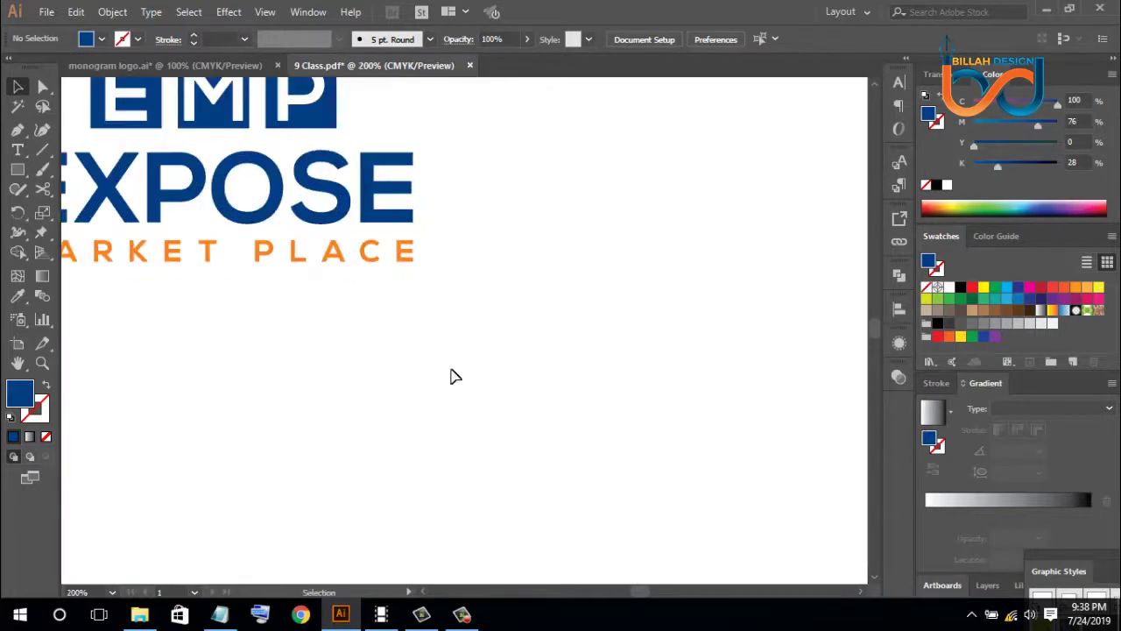
scroll(447, 306, up, 3)
scroll(442, 238, left, 3)
click(443, 239)
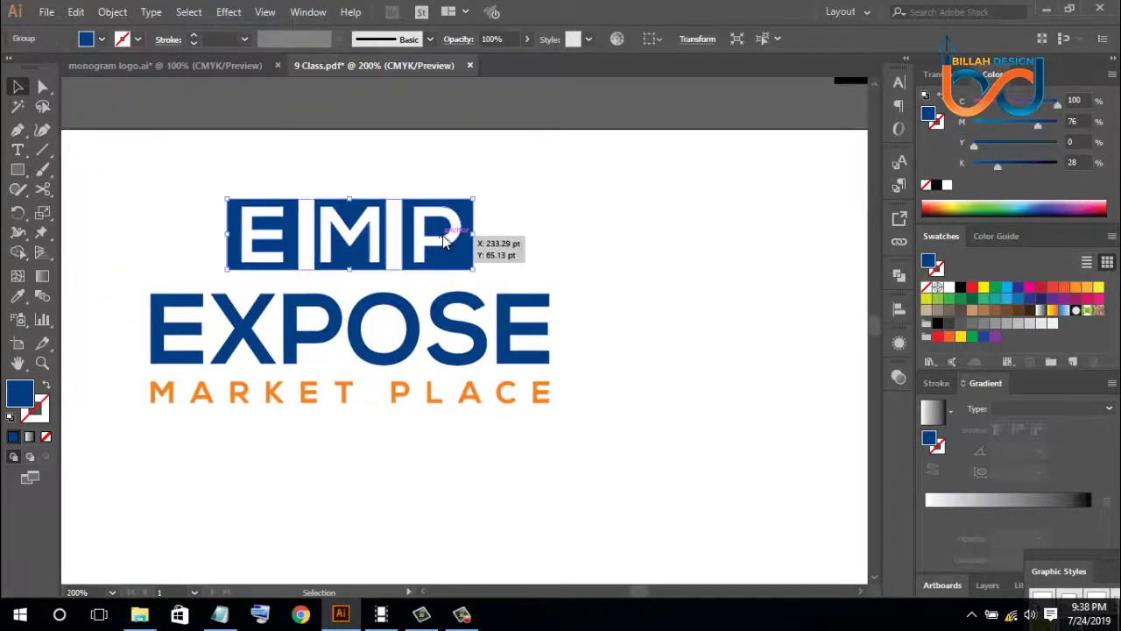
right_click(443, 238)
click(492, 375)
Nudge the P tile slightly left to narrow its gap to the M tile
click(451, 262)
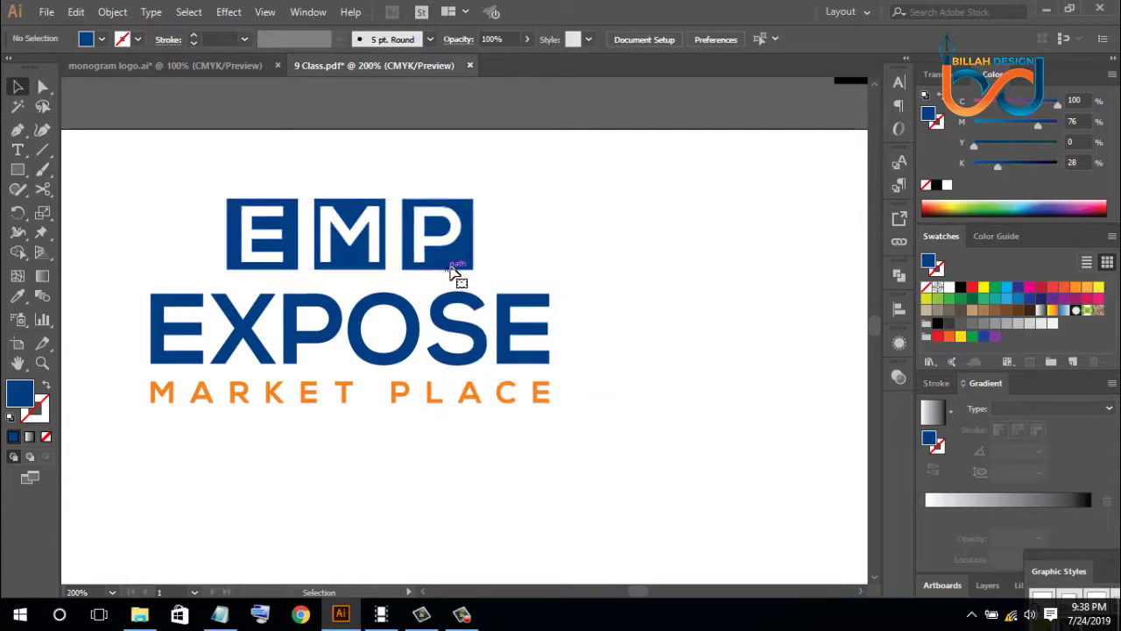
key(Left)
key(Left)
key(Left)
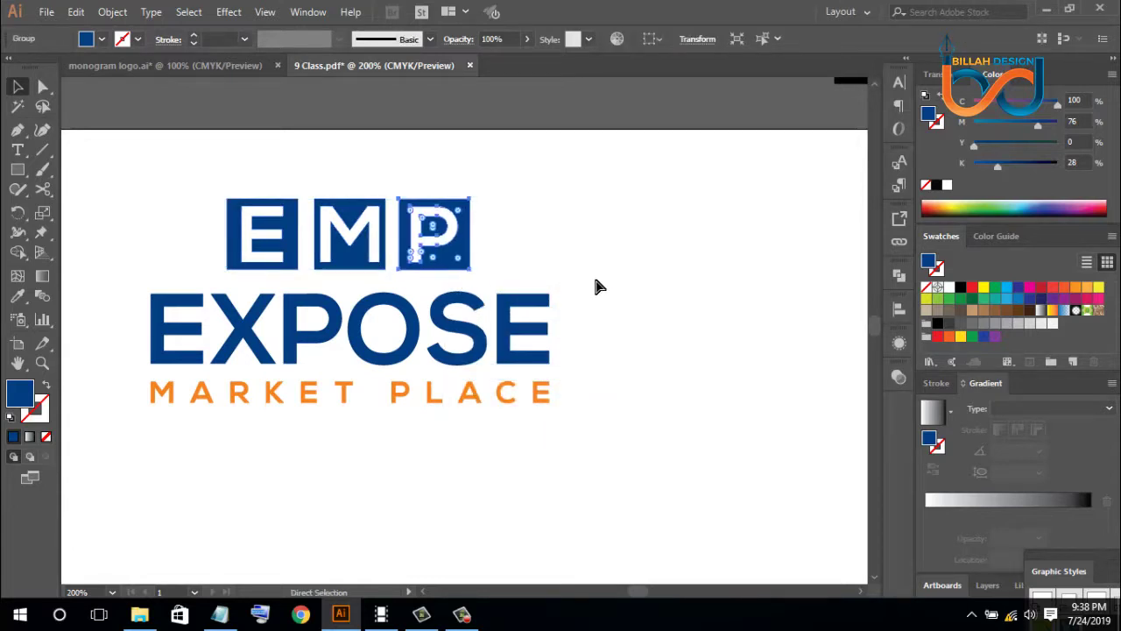
click(613, 295)
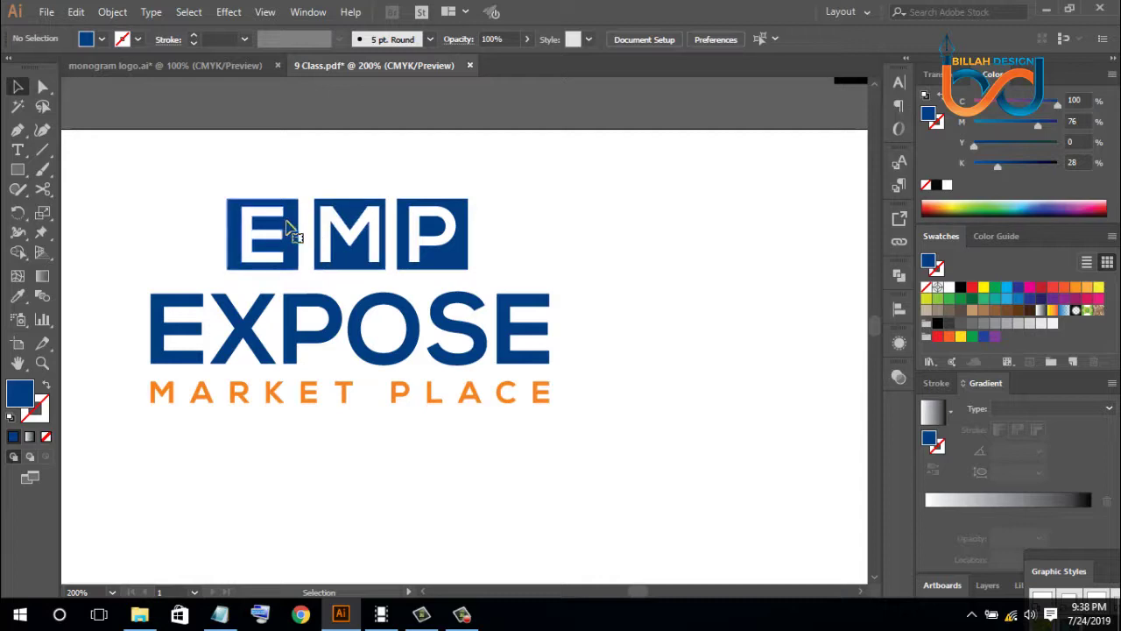
Nudge the E tile slightly right to narrow its gap to the M tile
click(288, 230)
key(Right)
key(Right)
key(Right)
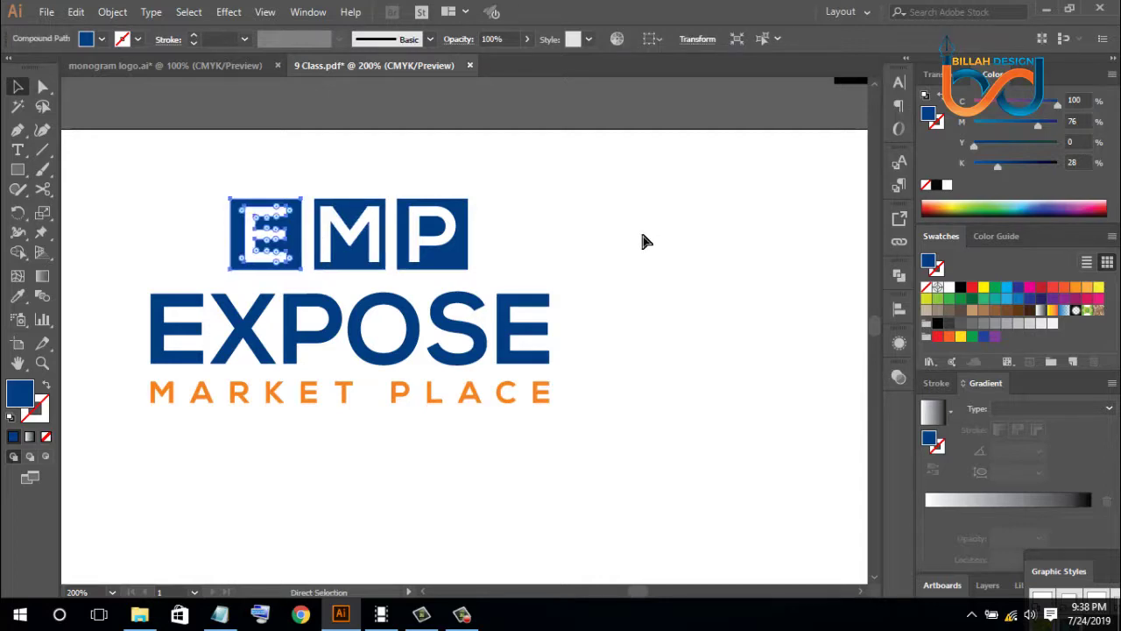
key(v)
click(641, 244)
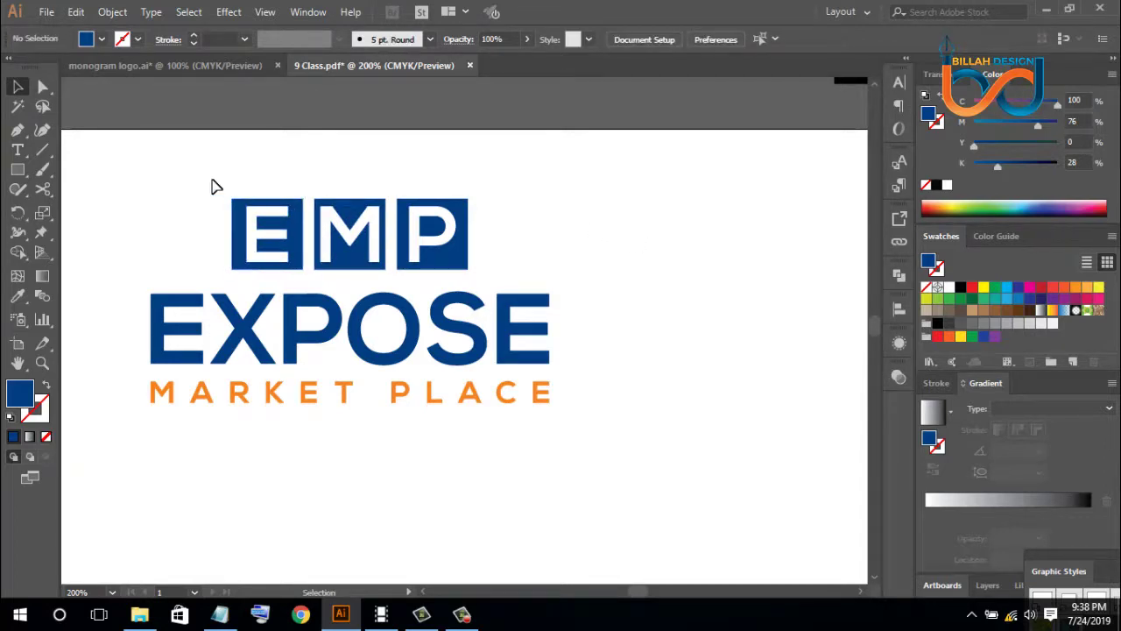
Group the three EMP tiles and recolor them with the orange sampled from the MARKET PLACE text
drag(188, 176, 548, 257)
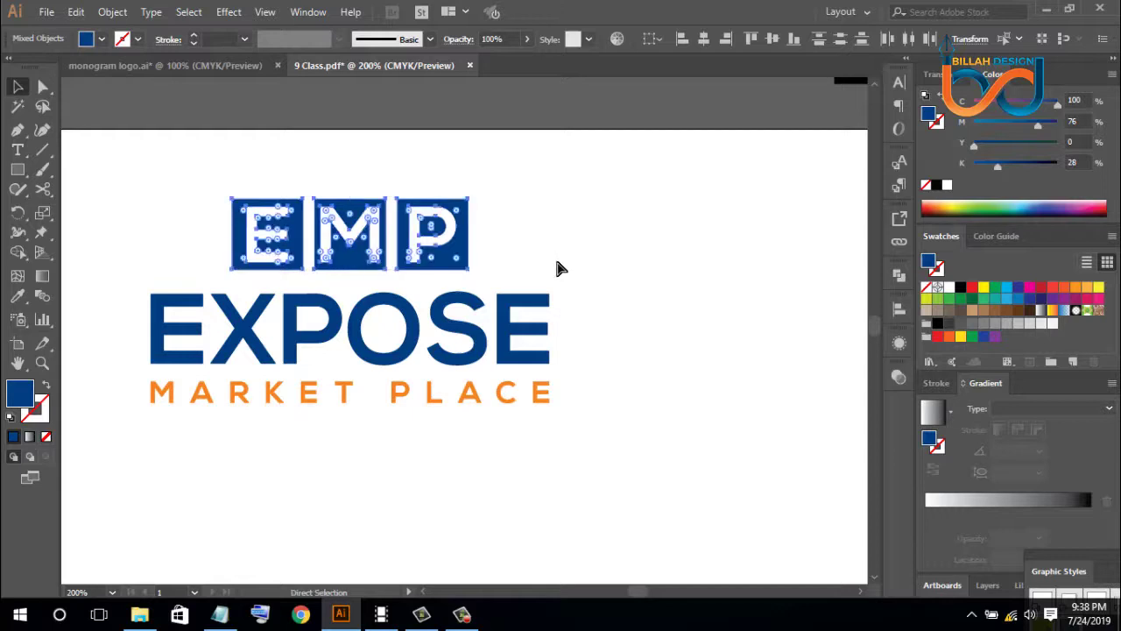
key(ctrl+g)
click(17, 298)
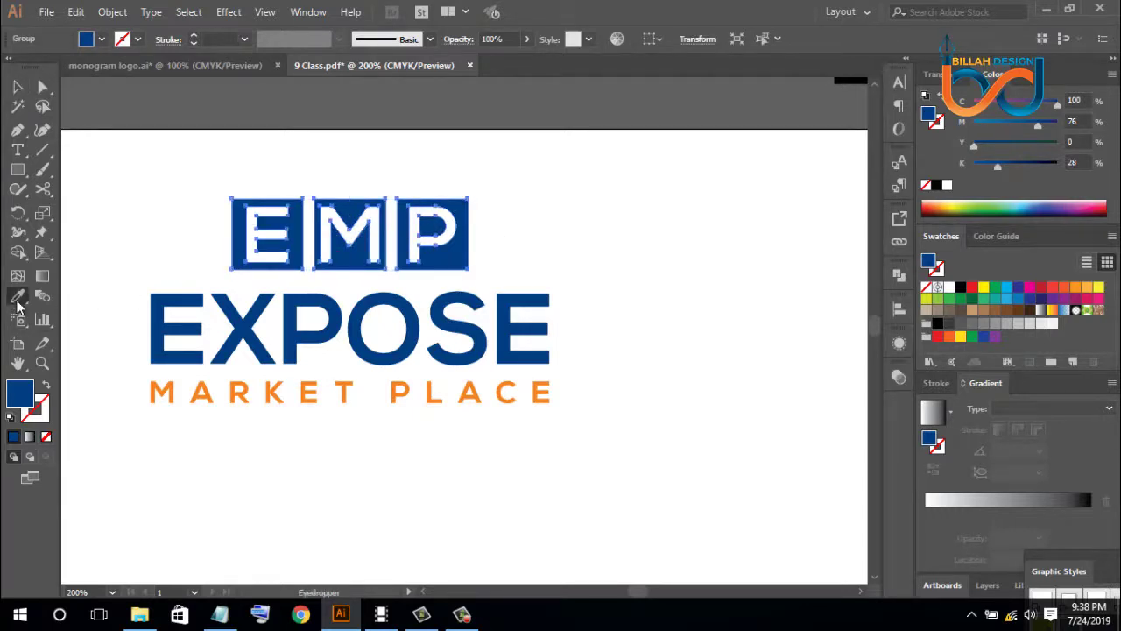
click(159, 388)
click(17, 86)
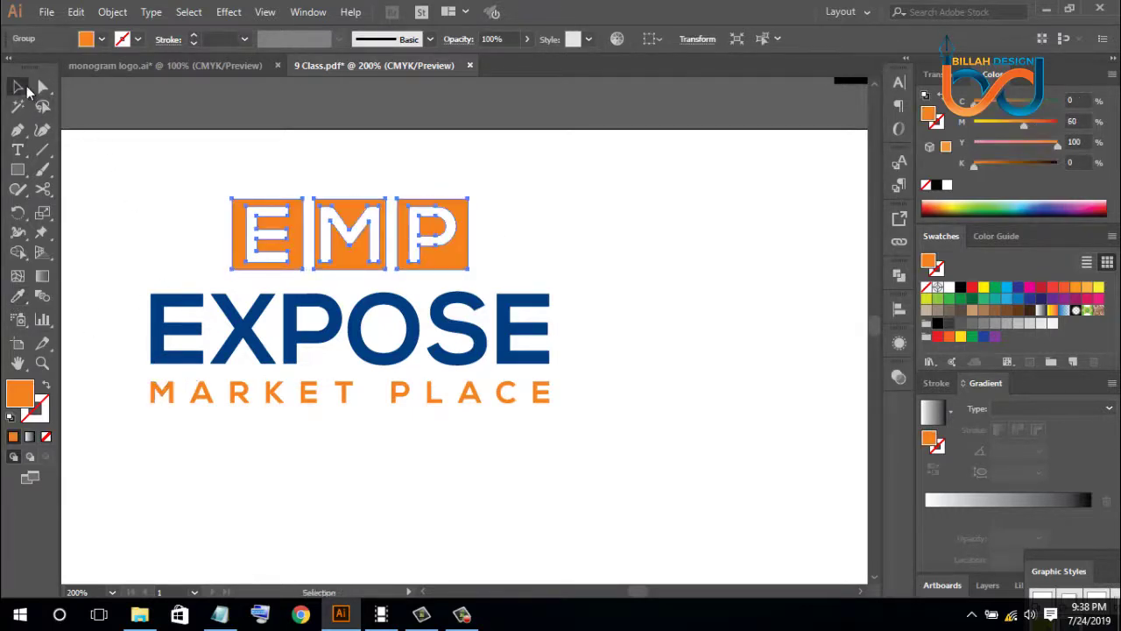
click(219, 285)
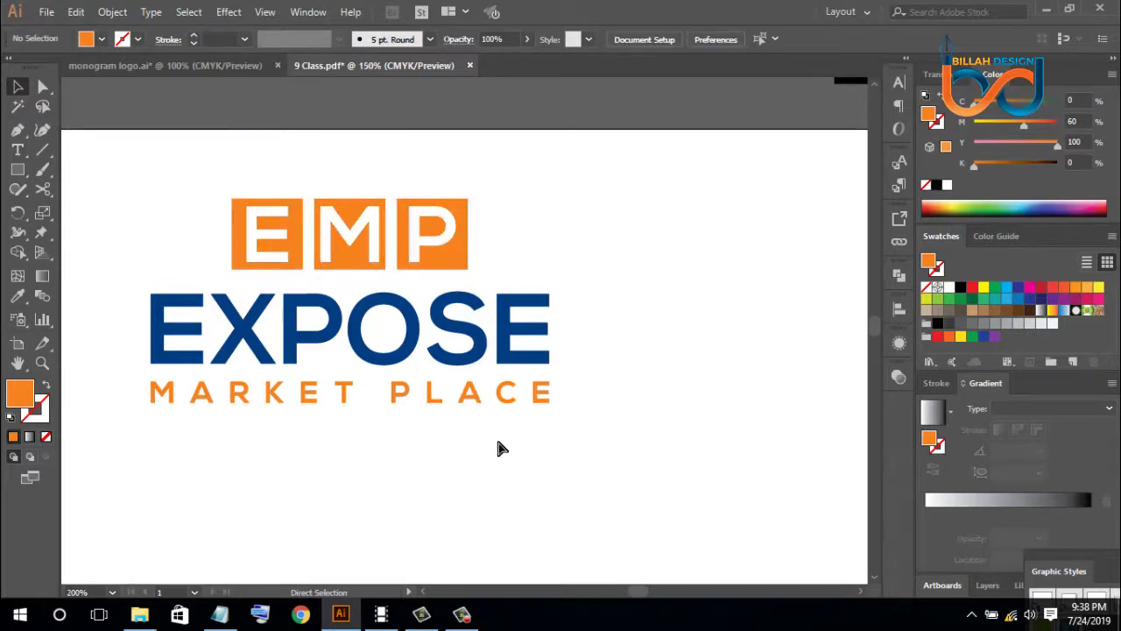
Place a copy of the EXPOSE MARKET PLACE wordmark in the empty area below the logo
key(ctrl+minus)
key(ctrl+minus)
drag(621, 393, 609, 359)
drag(271, 388, 390, 211)
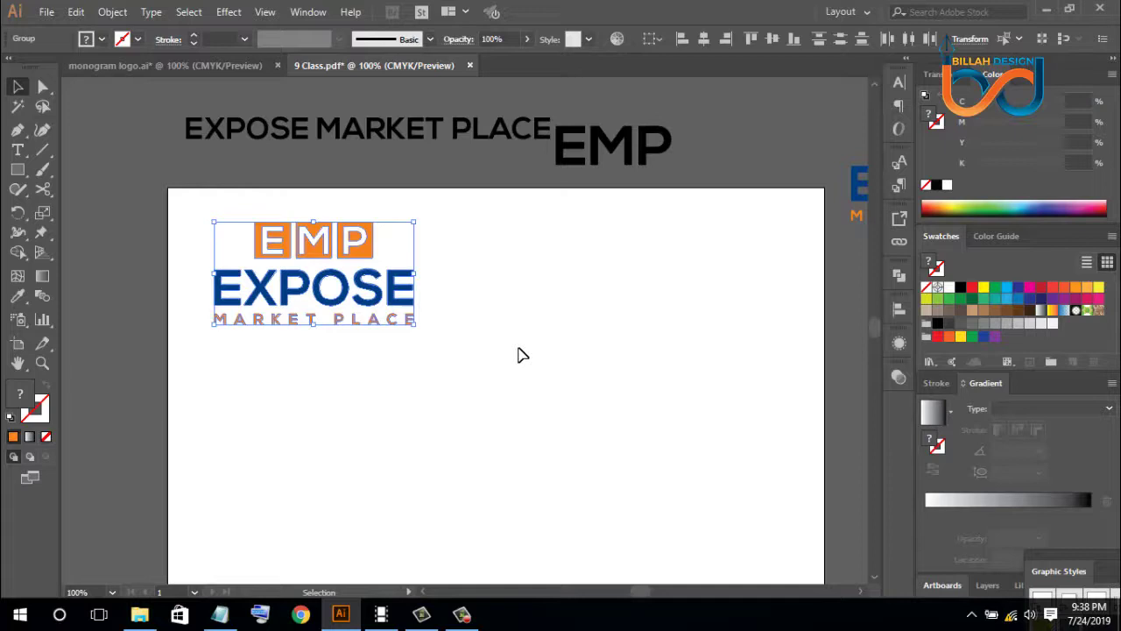
click(455, 344)
drag(400, 307, 375, 422)
click(483, 418)
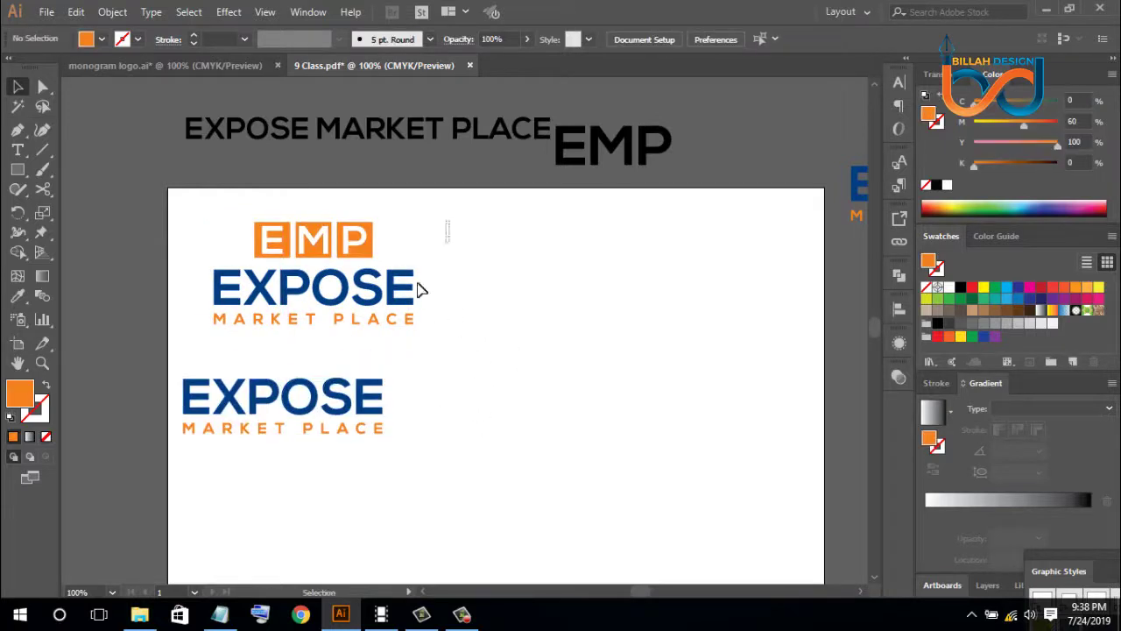
Move the complete logo with the orange EMP tiles over to the upper right part of the artboard
click(417, 291)
click(429, 317)
drag(400, 293, 734, 289)
click(748, 389)
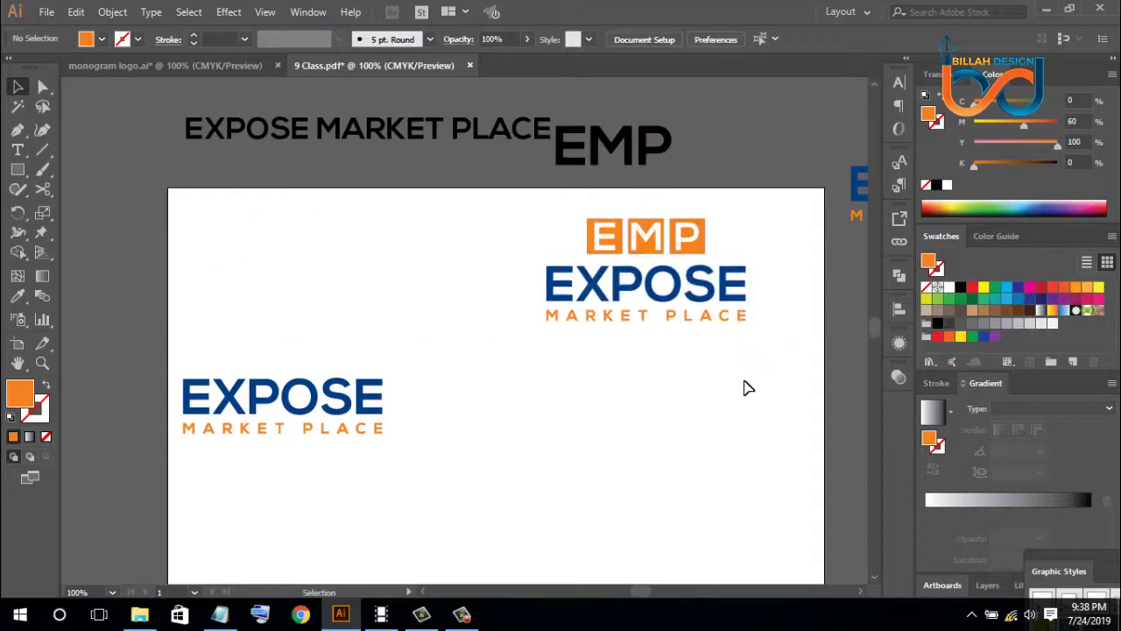
drag(754, 368, 609, 378)
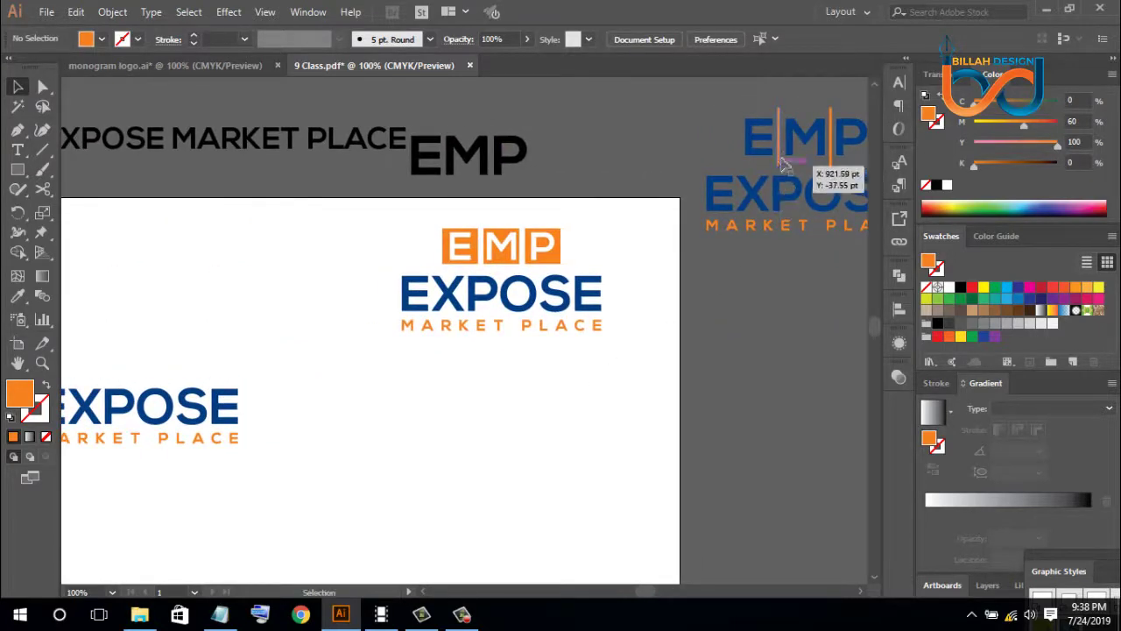
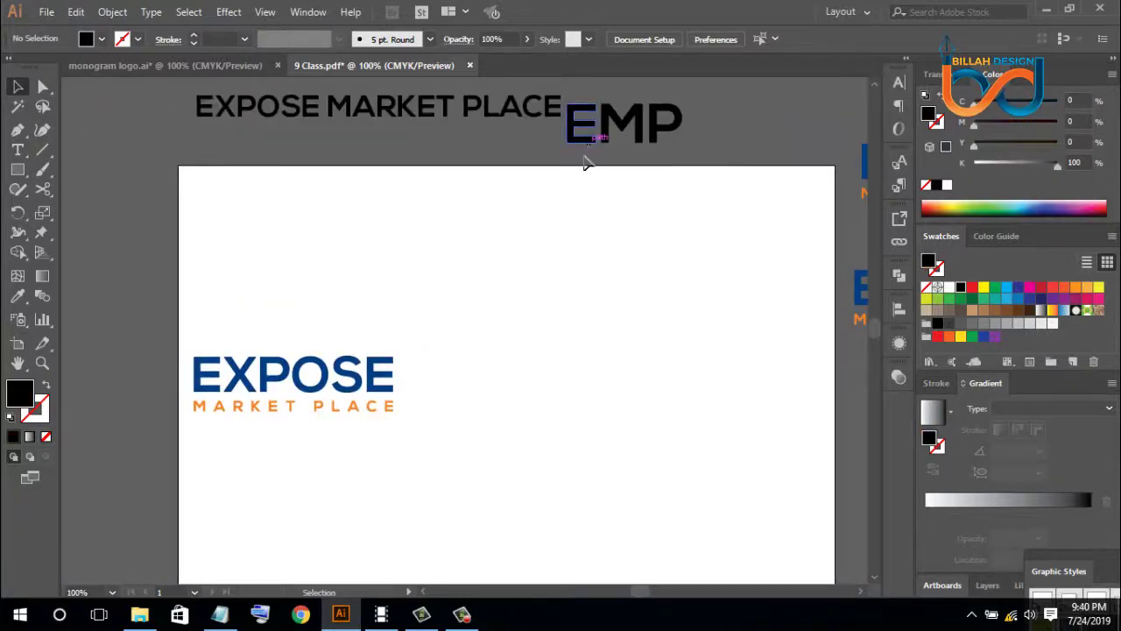
Copy the black EMP letters from above the artboard onto it and ungroup the copy
drag(587, 148, 533, 253)
right_click(533, 253)
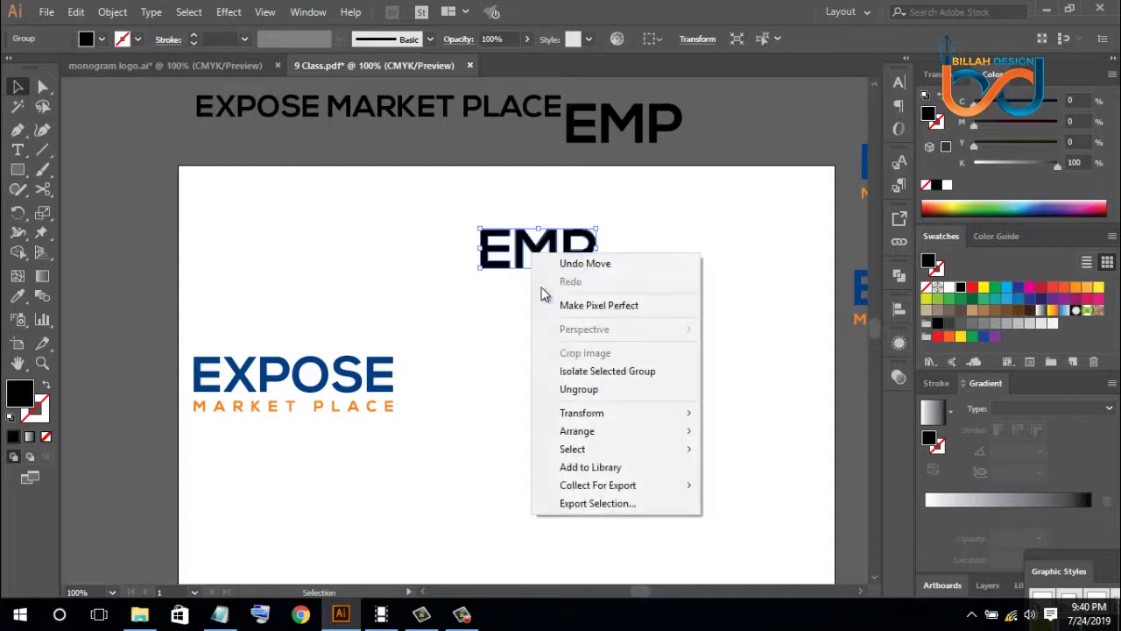
click(580, 389)
click(306, 205)
Draw a small black square above the EXPOSE wordmark and rotate it 45 degrees into a diamond
click(18, 169)
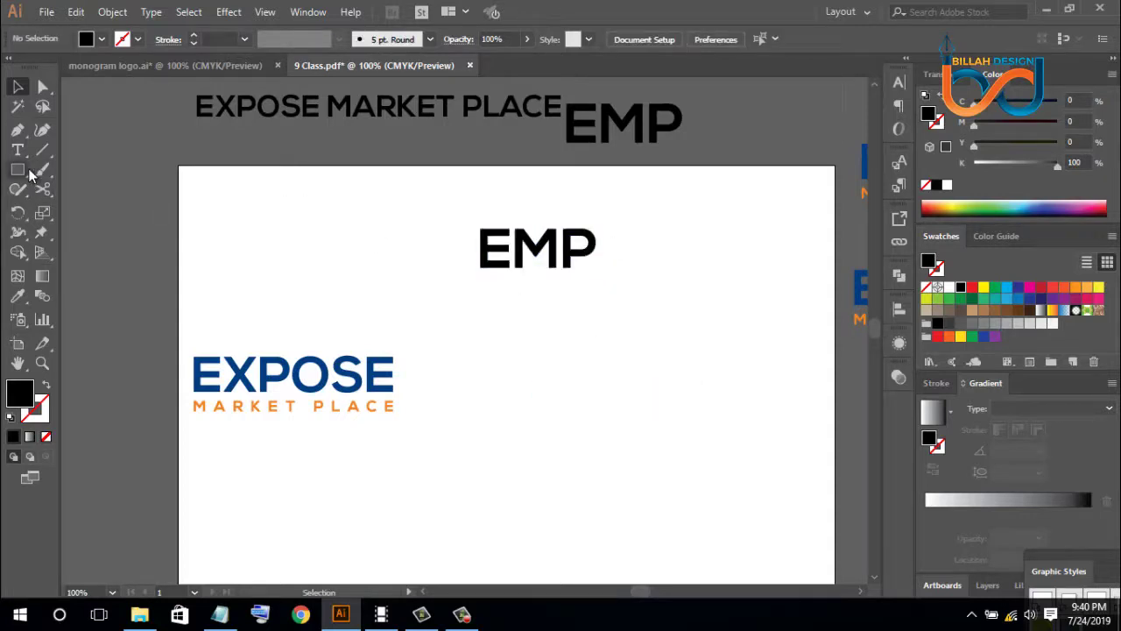
drag(331, 248, 356, 284)
key(v)
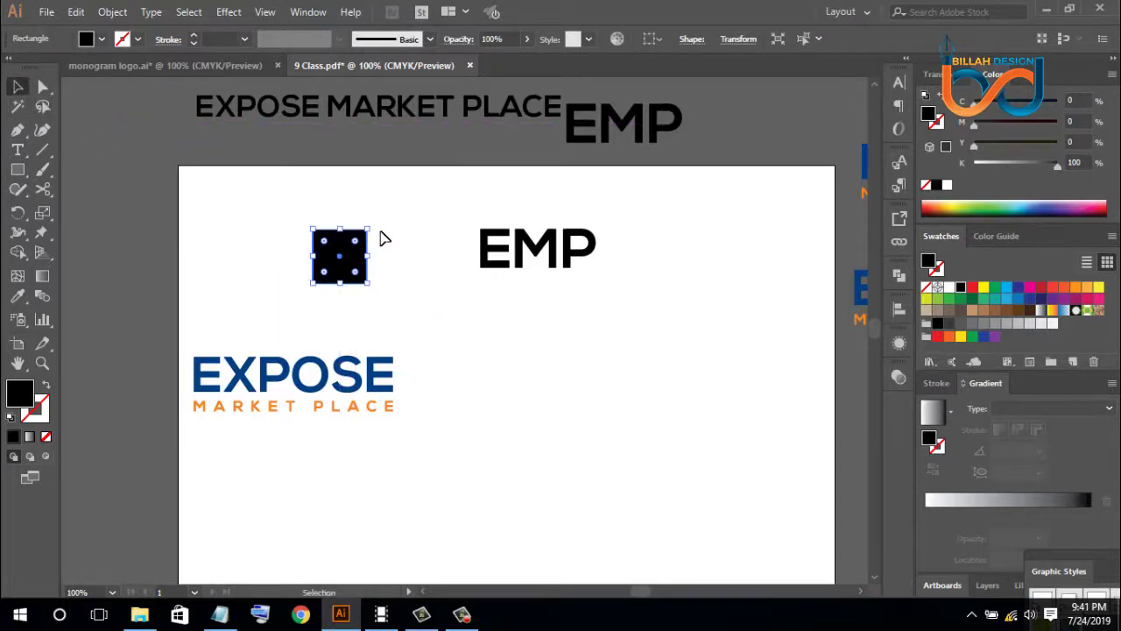
drag(374, 221, 387, 258)
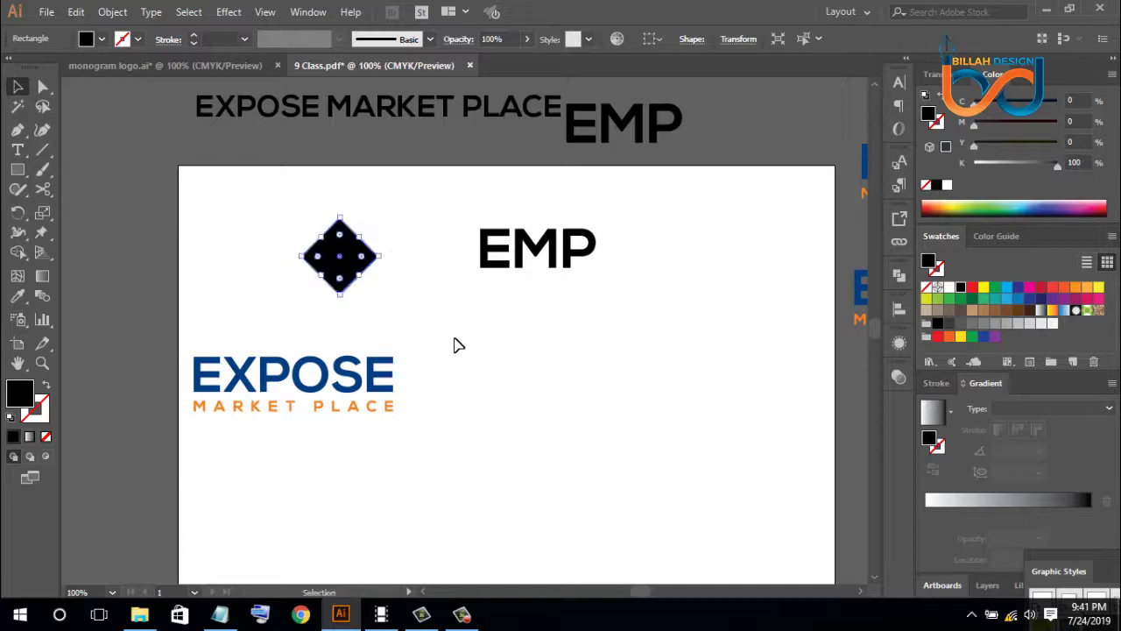
click(456, 344)
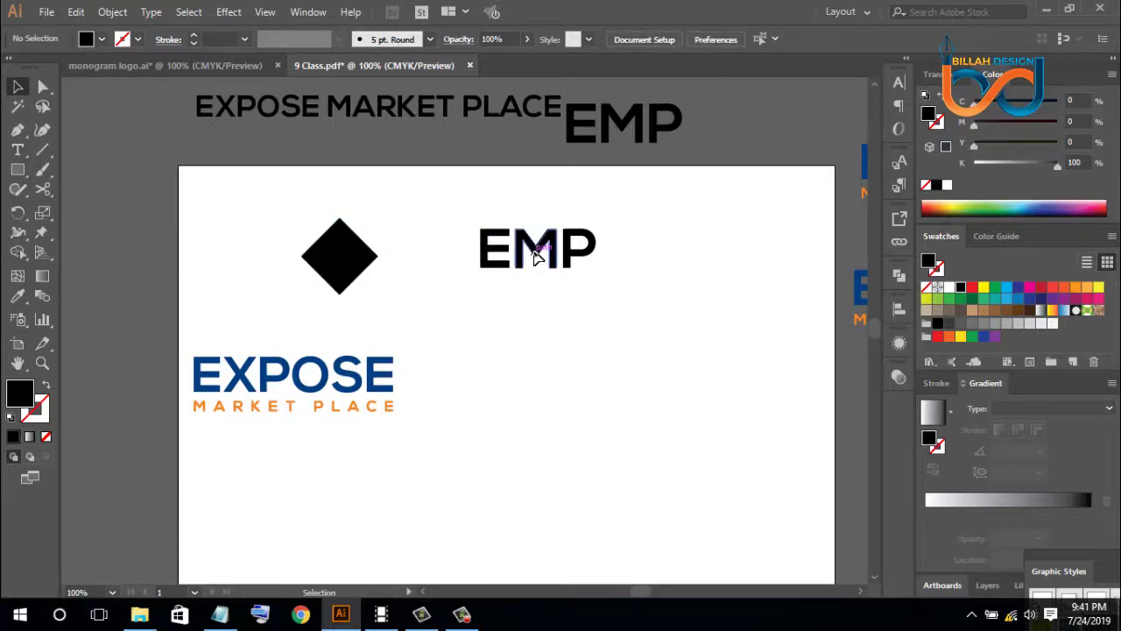
Move the M below the E and P, and enlarge the black diamond slightly from its center
drag(534, 254, 523, 298)
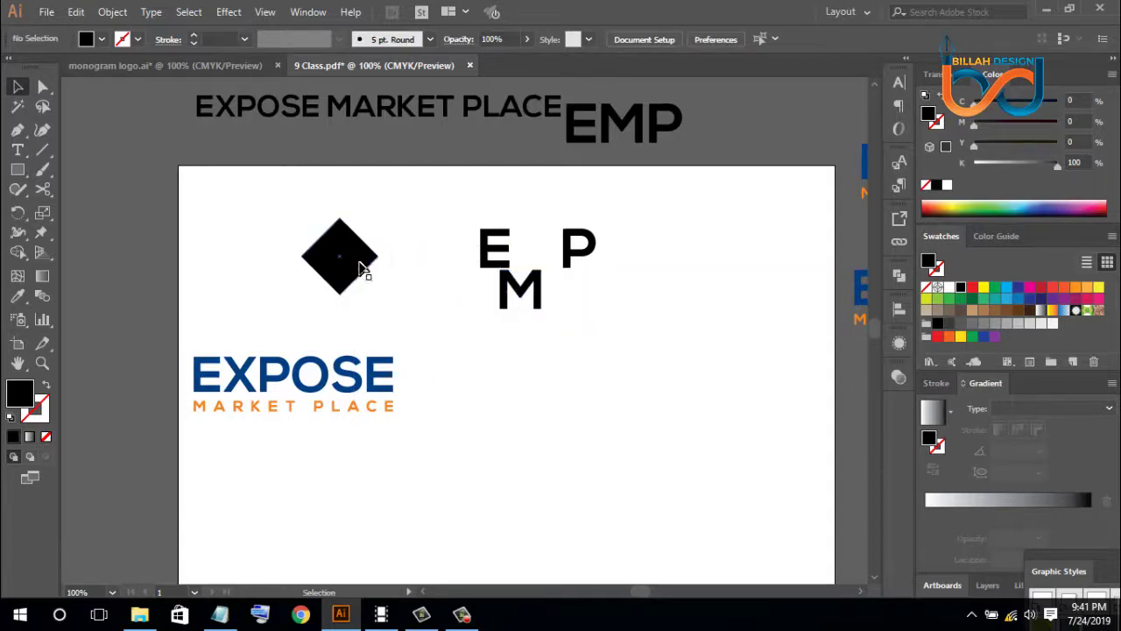
click(368, 254)
drag(338, 217, 341, 213)
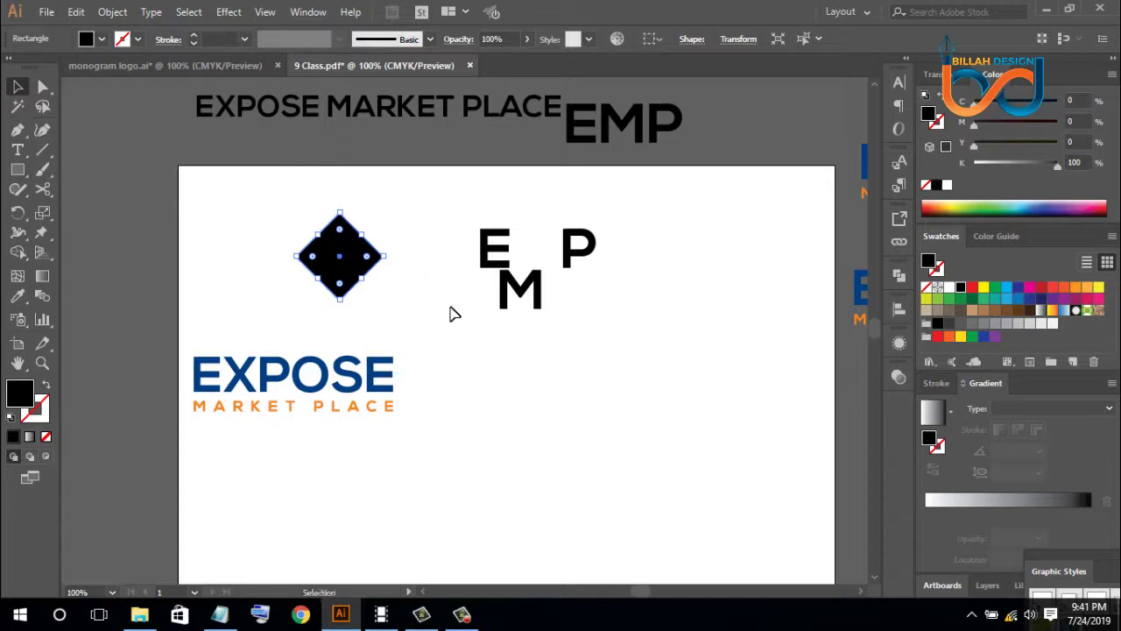
click(451, 312)
click(350, 258)
click(469, 355)
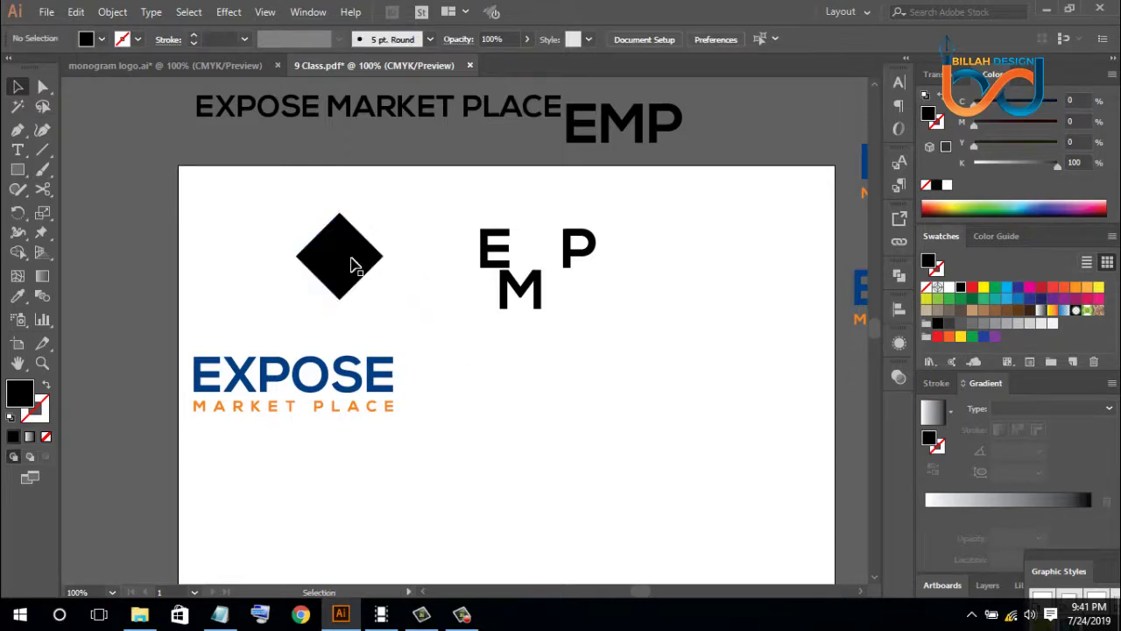
Recolor the diamond with the orange sampled from the MARKET PLACE text
click(359, 258)
click(18, 295)
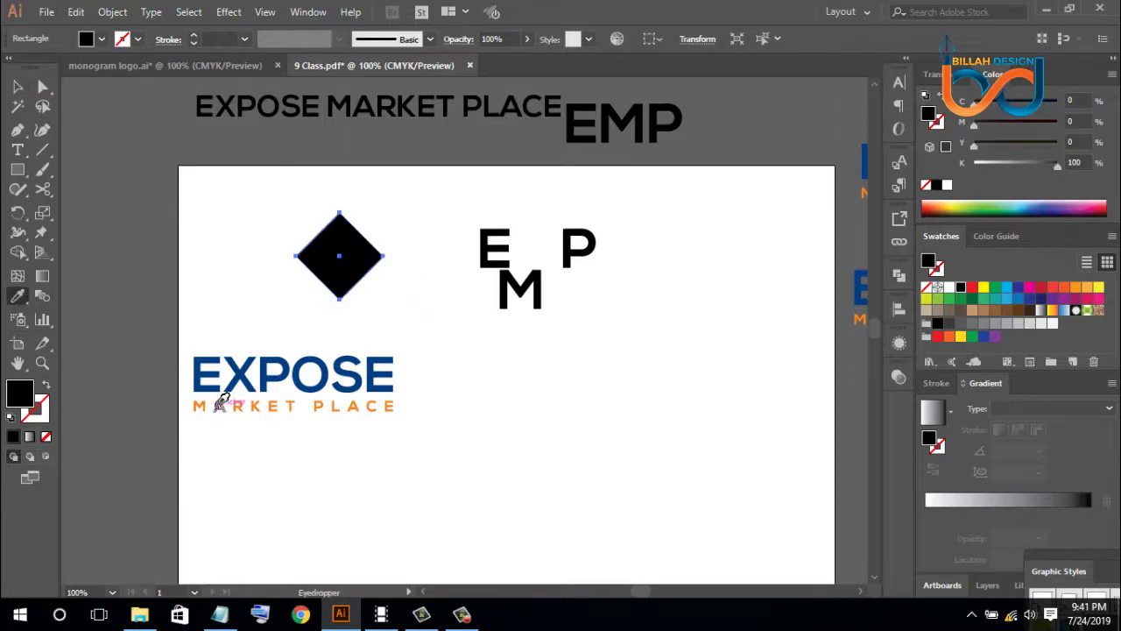
click(216, 408)
key(v)
click(484, 327)
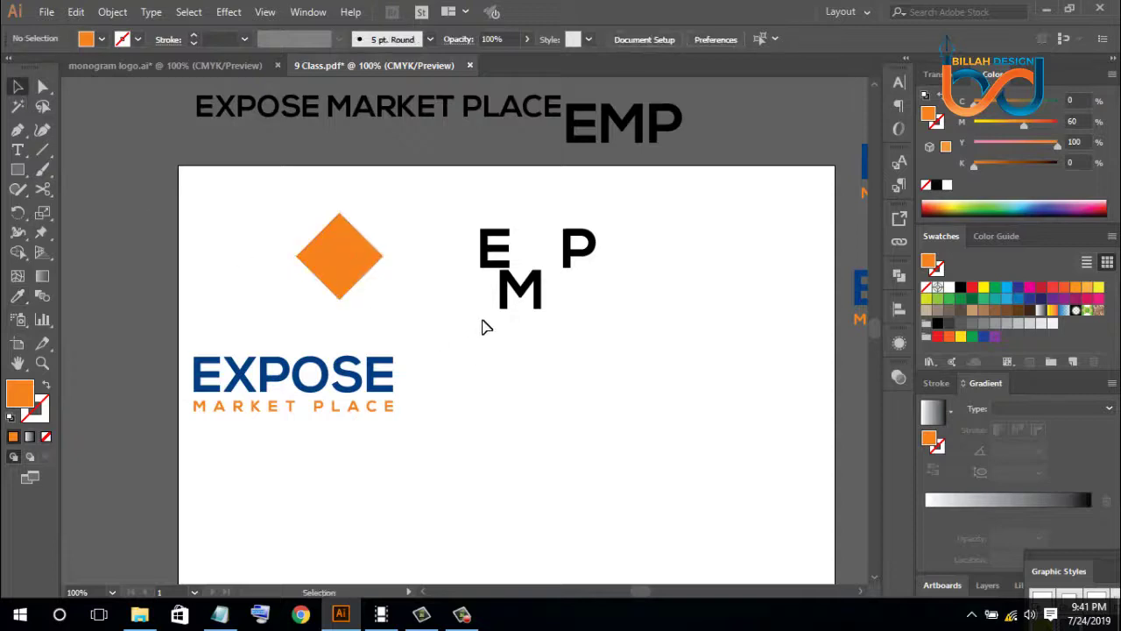
Bring the separate E, M and P letters to the front and move them down to clear space beside the diamond
drag(454, 335, 608, 223)
right_click(594, 244)
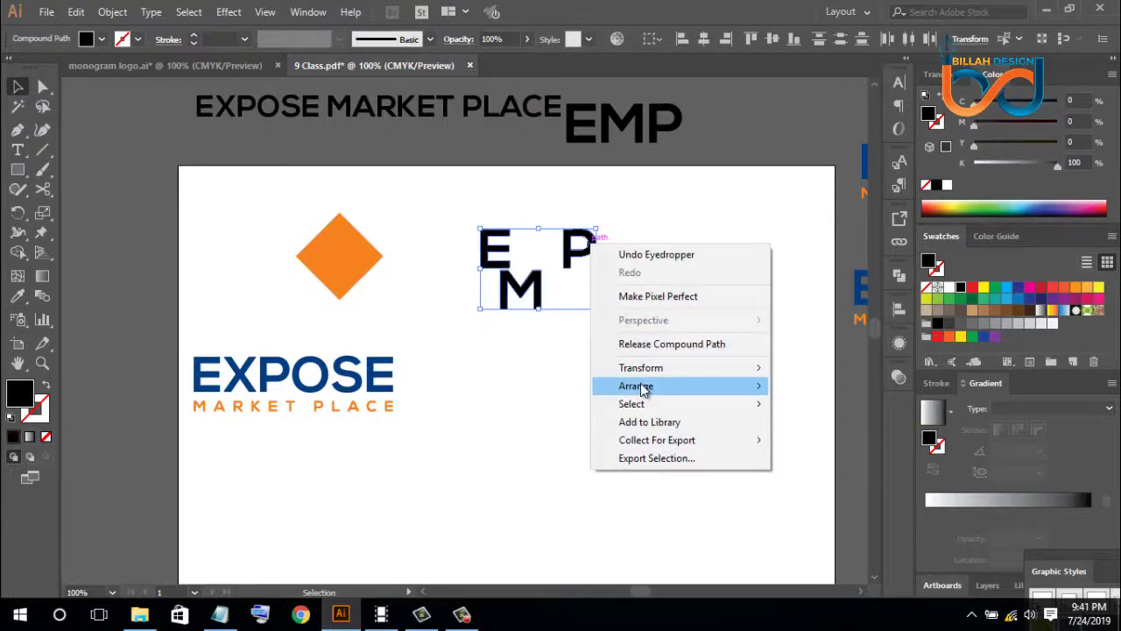
mouse_move(645, 390)
click(805, 394)
click(724, 403)
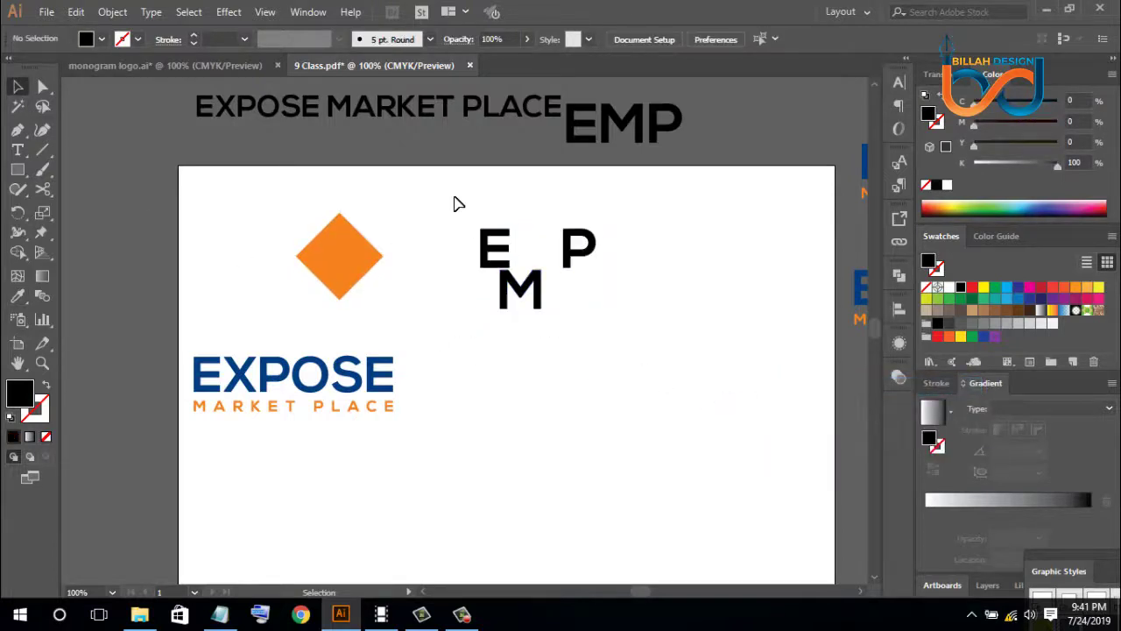
drag(455, 202, 587, 358)
click(676, 395)
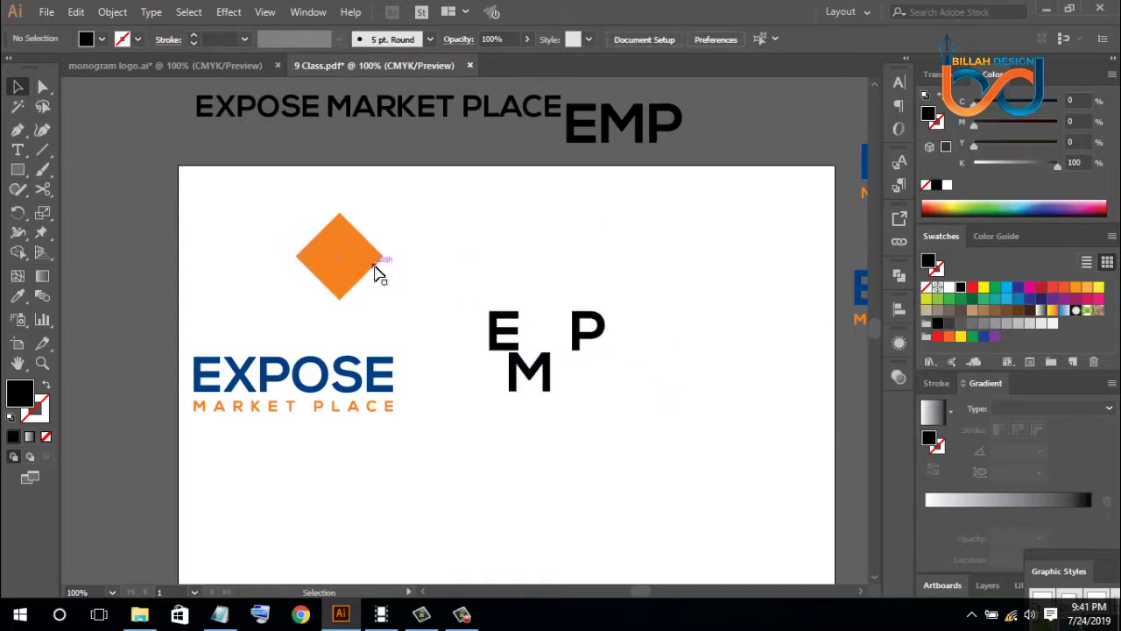
Duplicate the orange diamond into an evenly spaced row of three and place E, M and P on them in order
drag(359, 267, 548, 260)
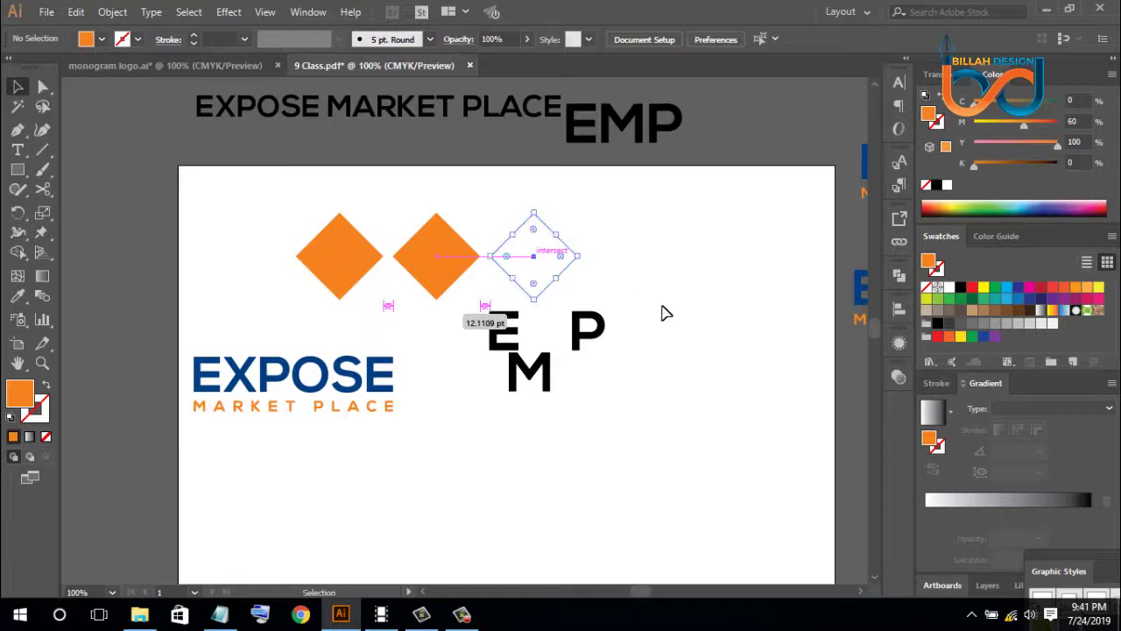
click(663, 316)
drag(504, 326, 340, 255)
click(495, 395)
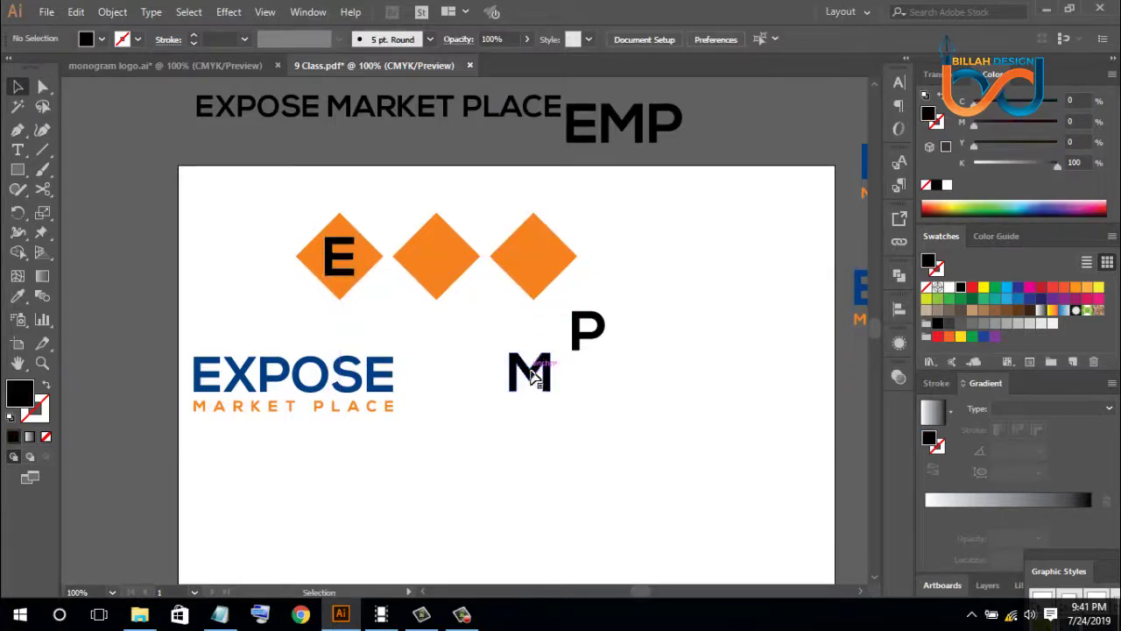
drag(531, 375, 440, 261)
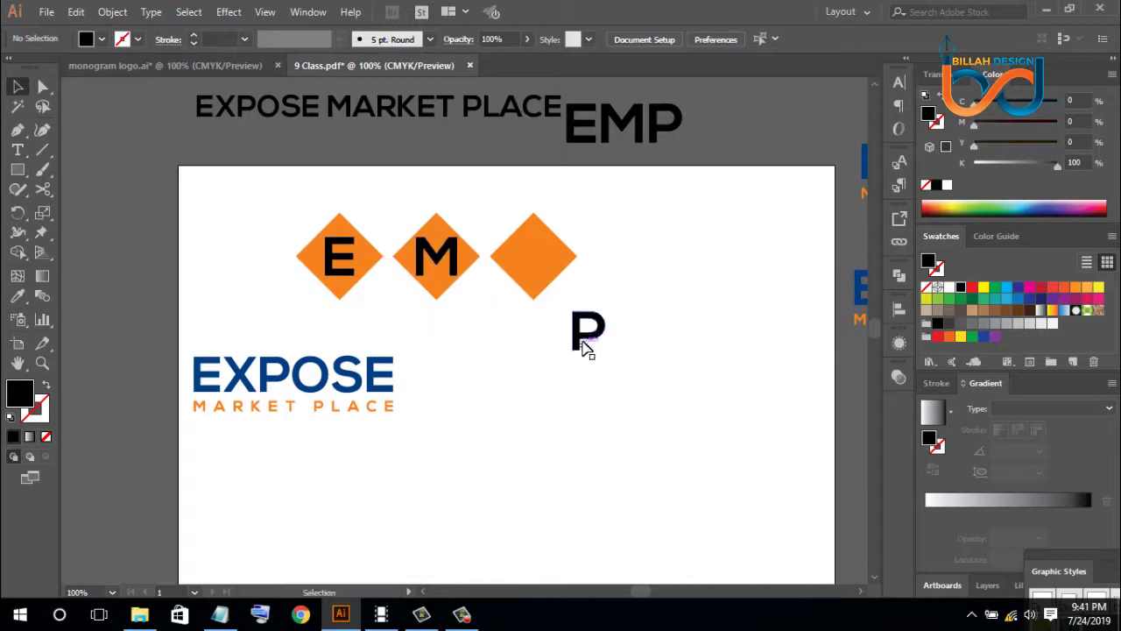
drag(584, 346, 548, 286)
Center the P, M and E letters horizontally on their own diamonds
drag(613, 221, 526, 300)
click(546, 270)
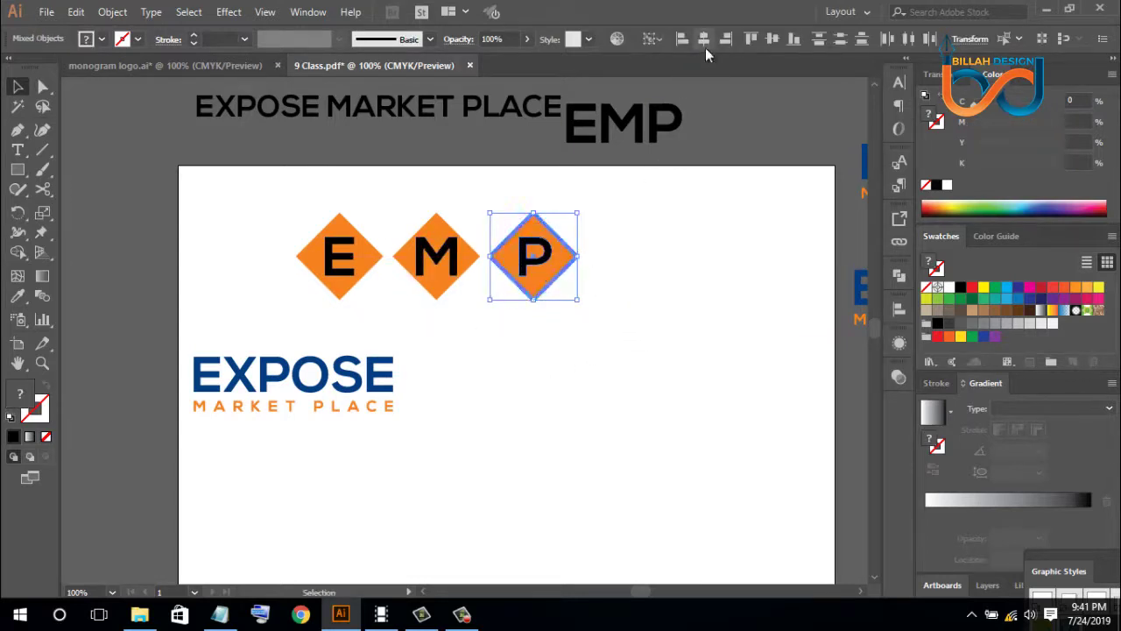
click(703, 39)
click(690, 319)
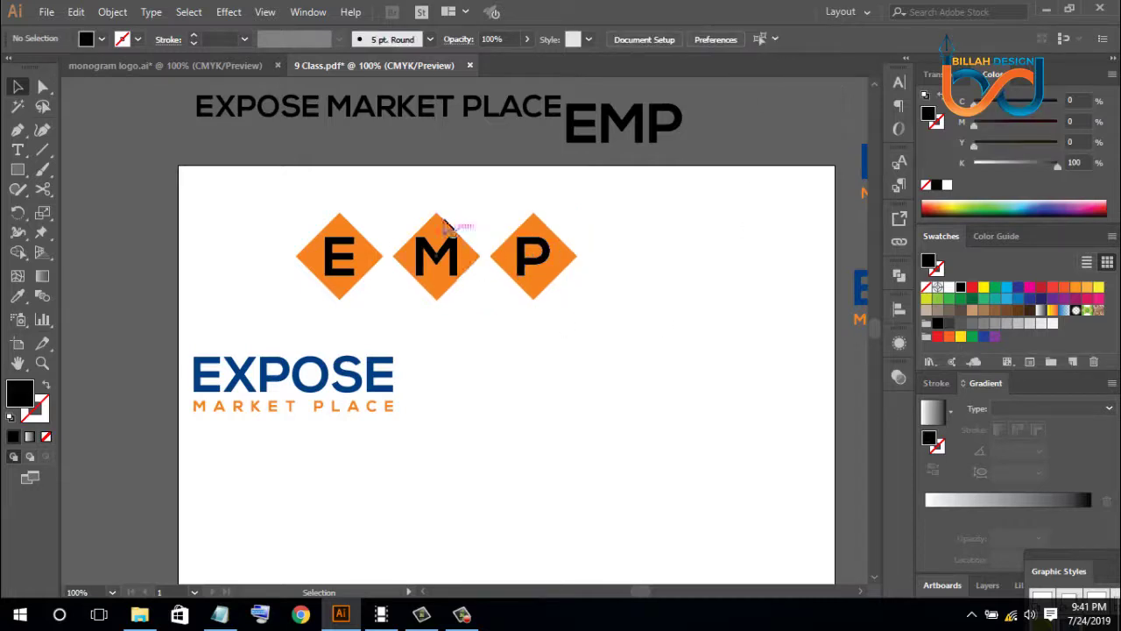
drag(455, 311, 454, 306)
click(438, 283)
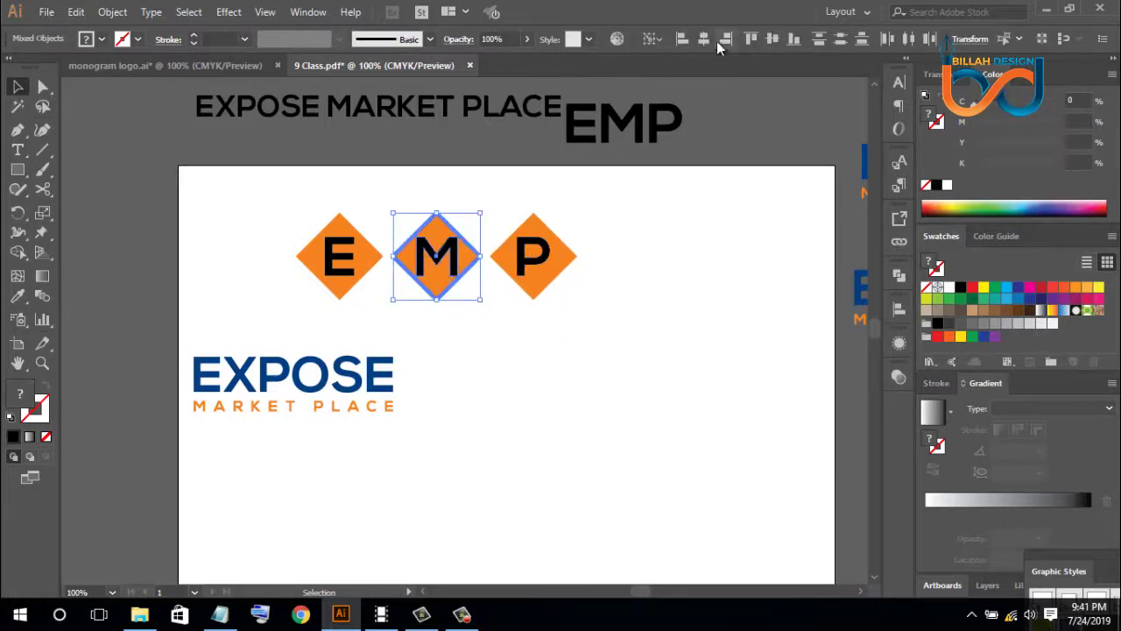
click(385, 273)
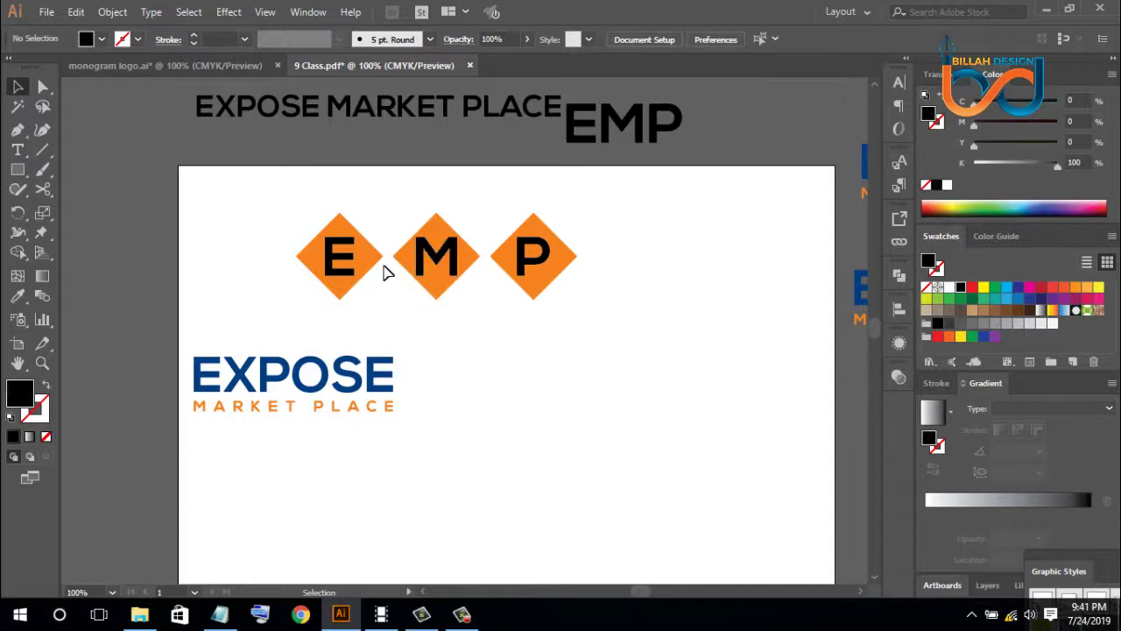
drag(348, 271, 370, 266)
click(373, 267)
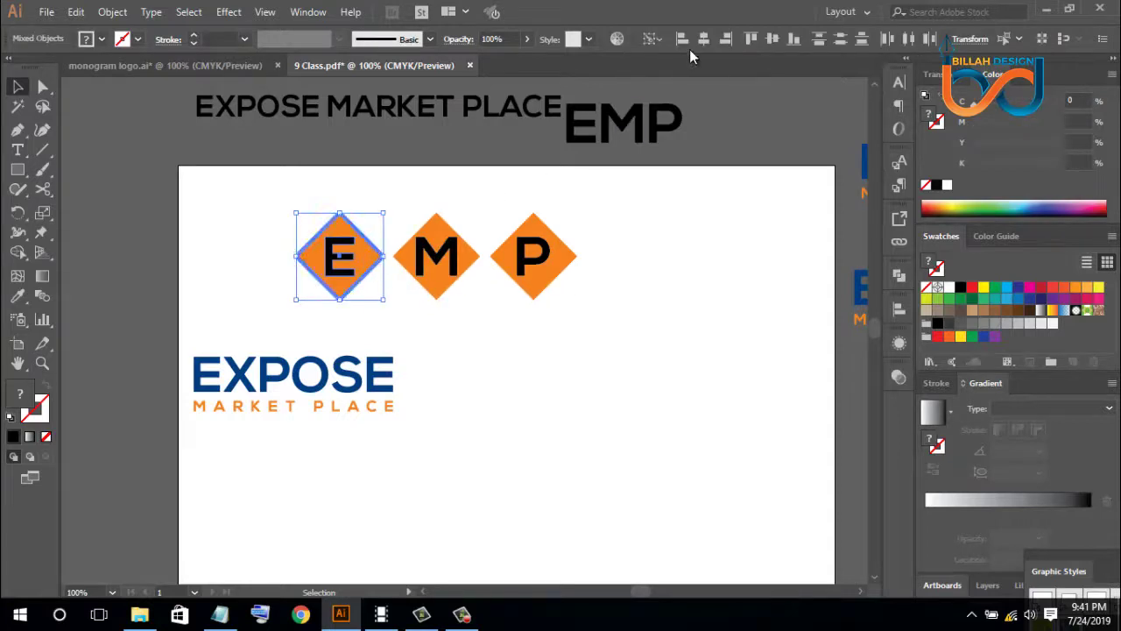
click(384, 303)
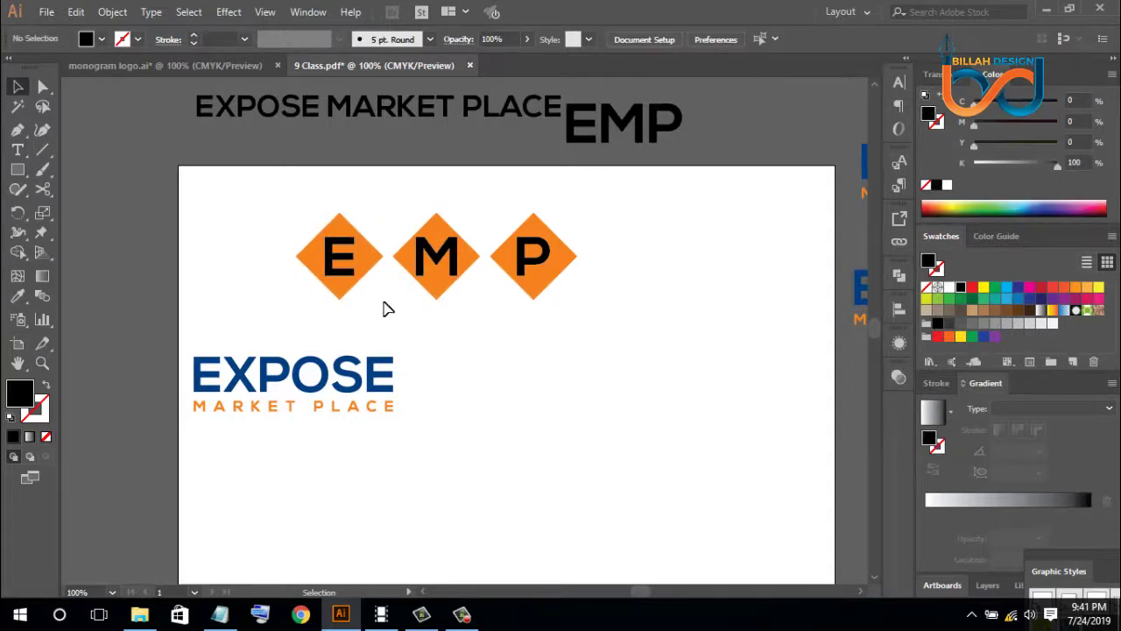
Cut the E, P and M letters out of their orange diamonds using Minus Front
drag(344, 280, 347, 282)
click(898, 276)
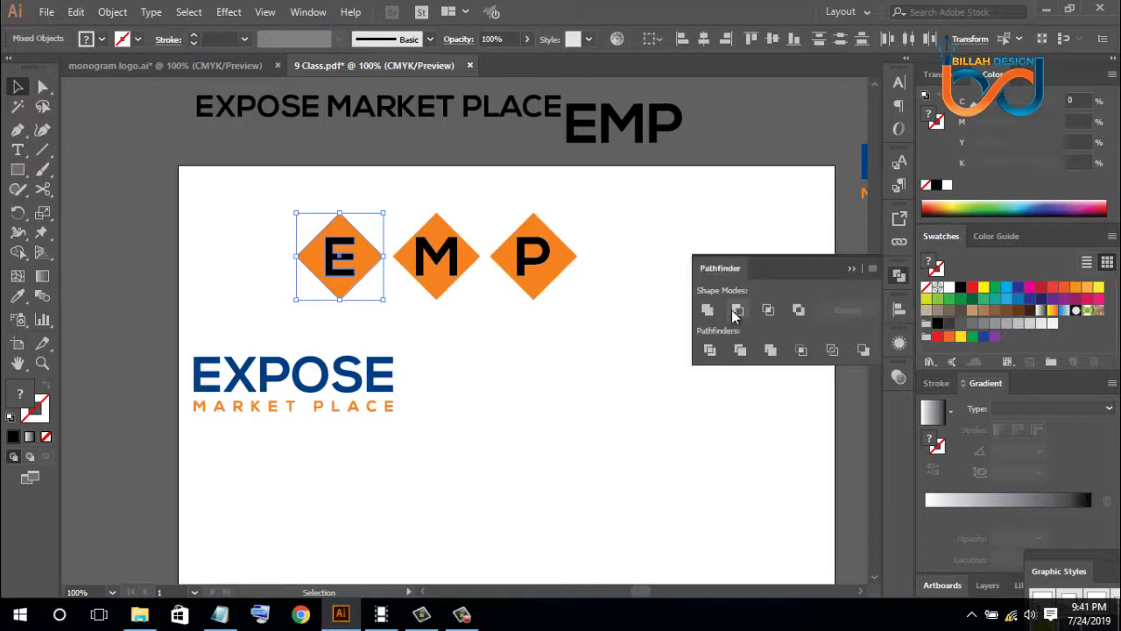
click(727, 313)
drag(603, 213, 540, 296)
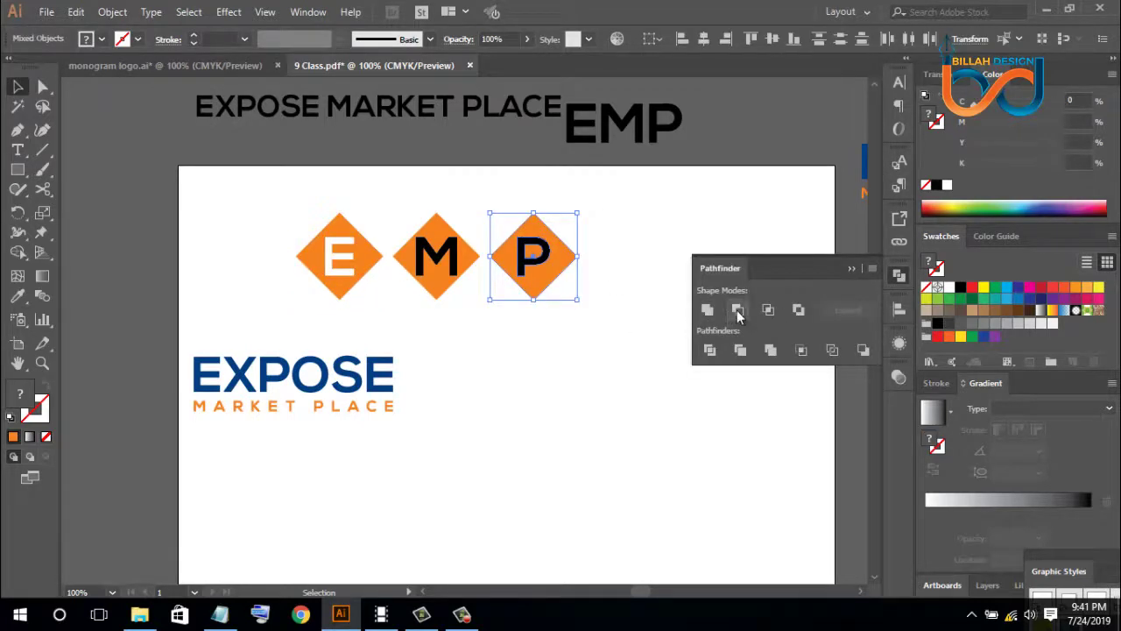
click(738, 310)
click(602, 363)
click(437, 271)
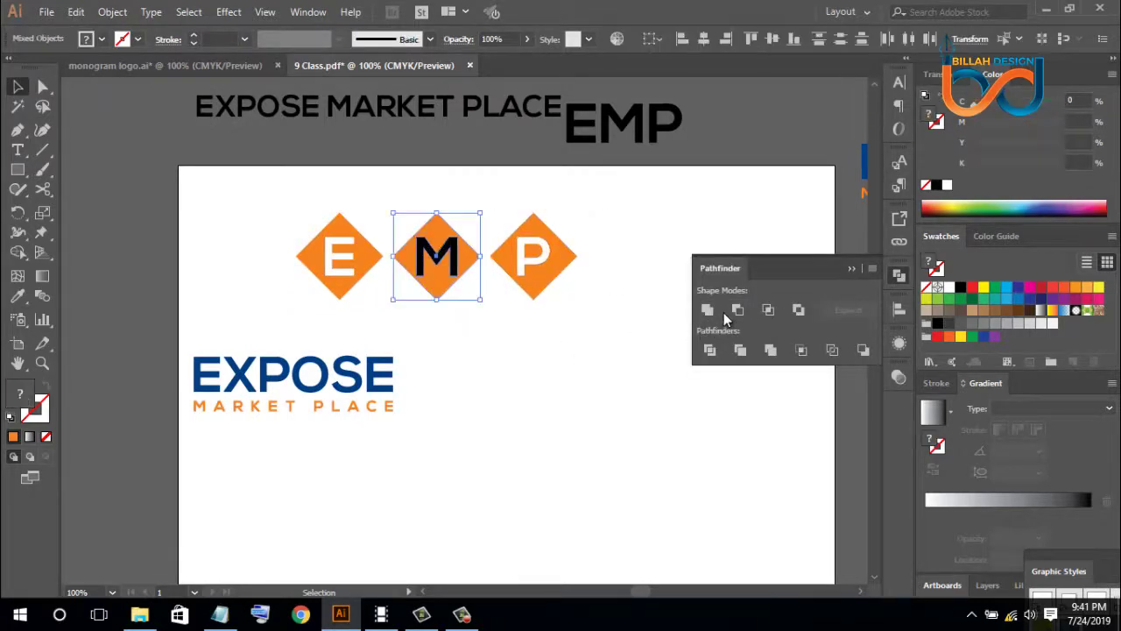
click(738, 310)
click(899, 276)
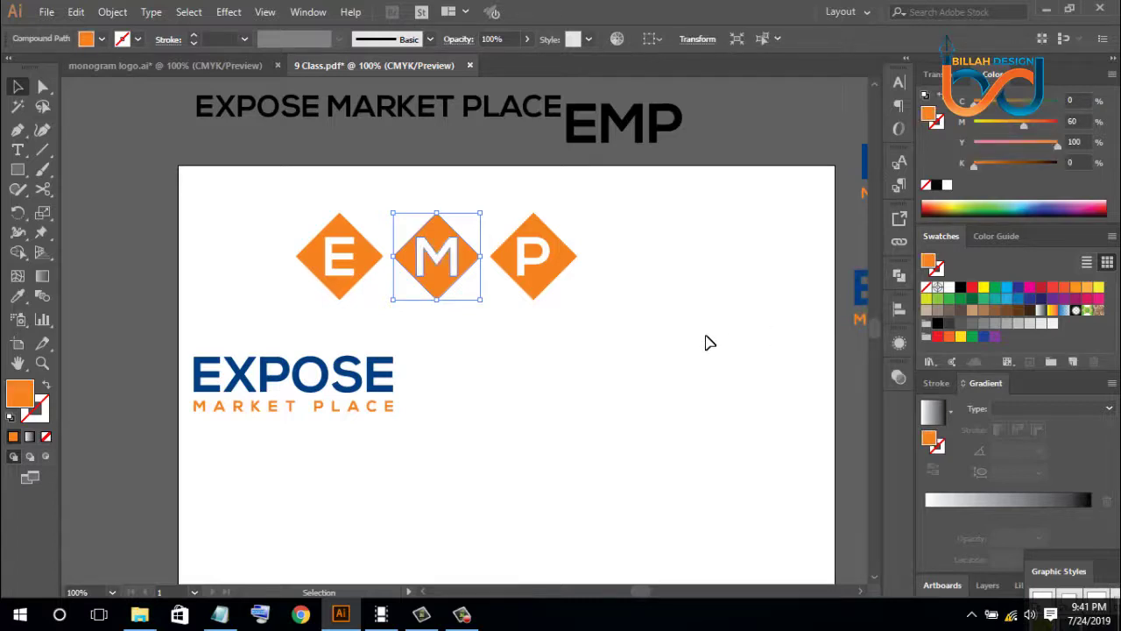
click(706, 342)
Scale down the whole row of three lettered diamonds proportionally
drag(270, 209, 579, 318)
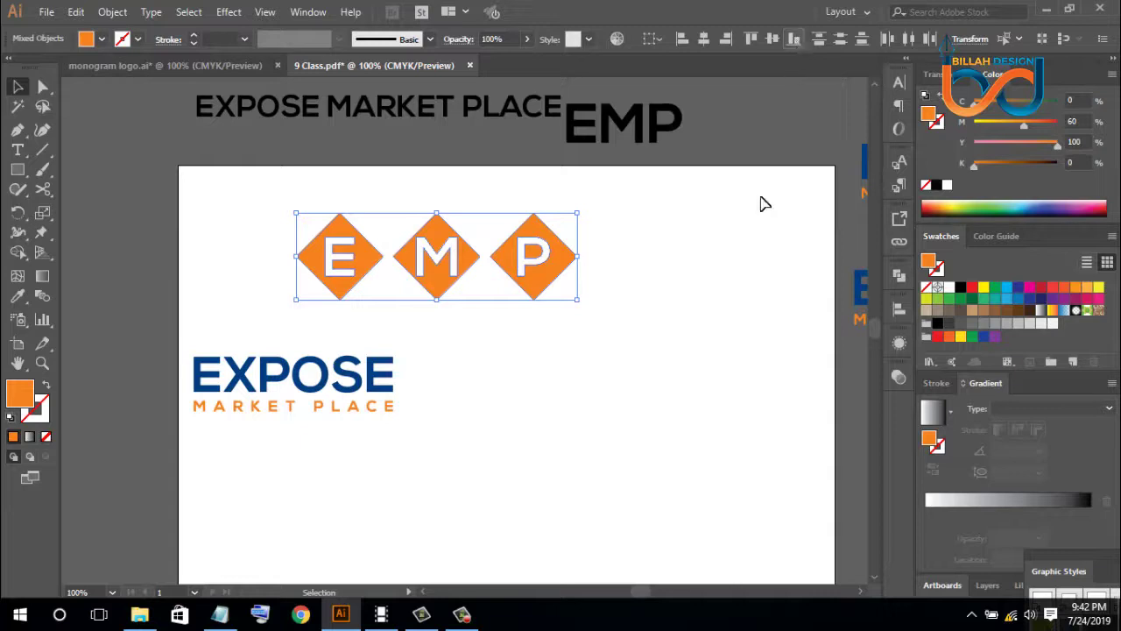
click(656, 396)
drag(272, 213, 627, 323)
drag(580, 258, 537, 289)
Nudge the M and P diamonds toward the E diamond to tighten the row with small, even gaps
drag(594, 226, 518, 348)
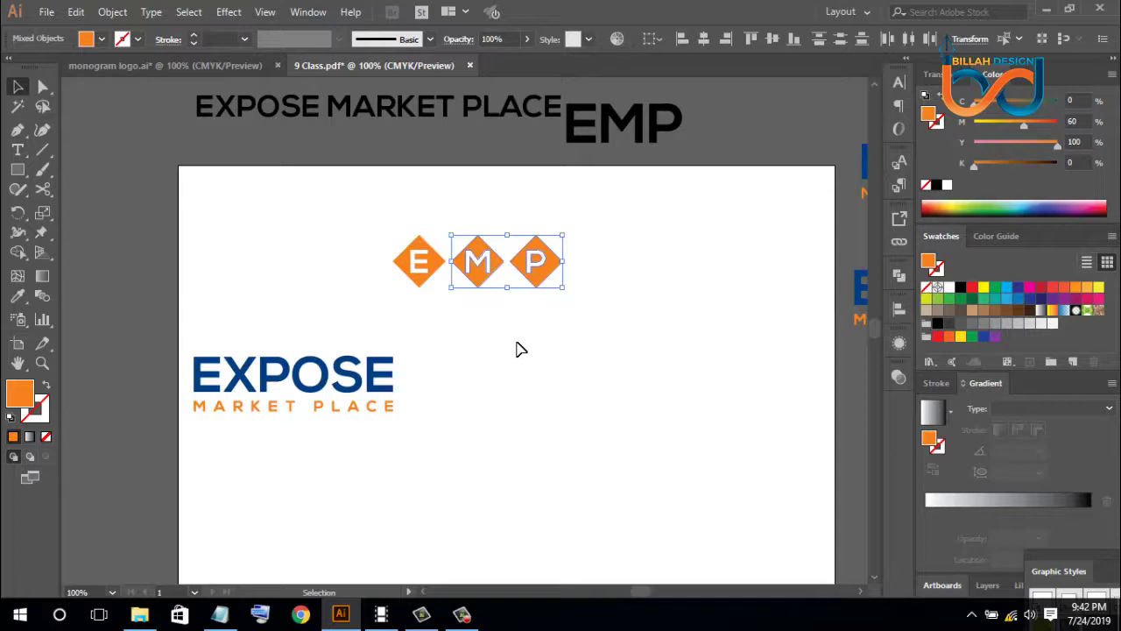
key(Left)
key(Left)
key(Left)
key(Left)
click(601, 268)
drag(601, 231, 540, 329)
Move the diamond row directly above the EXPOSE MARKET PLACE wordmark and place an enlarged copy of the row beside it
click(376, 230)
drag(360, 219, 588, 318)
drag(540, 275, 245, 329)
click(488, 403)
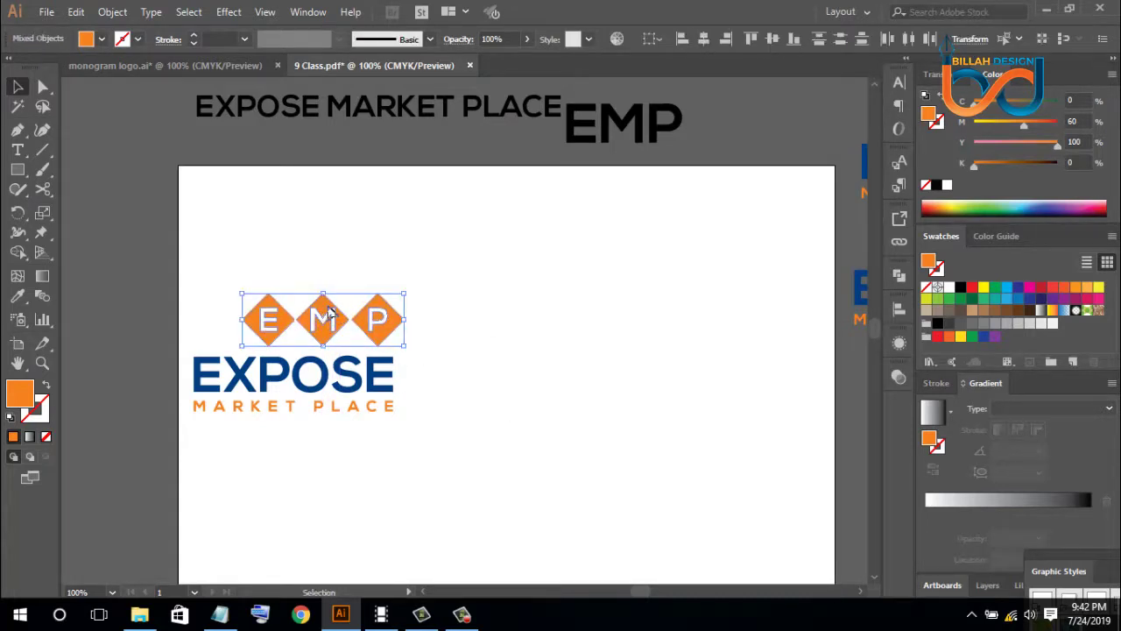
drag(324, 311, 568, 271)
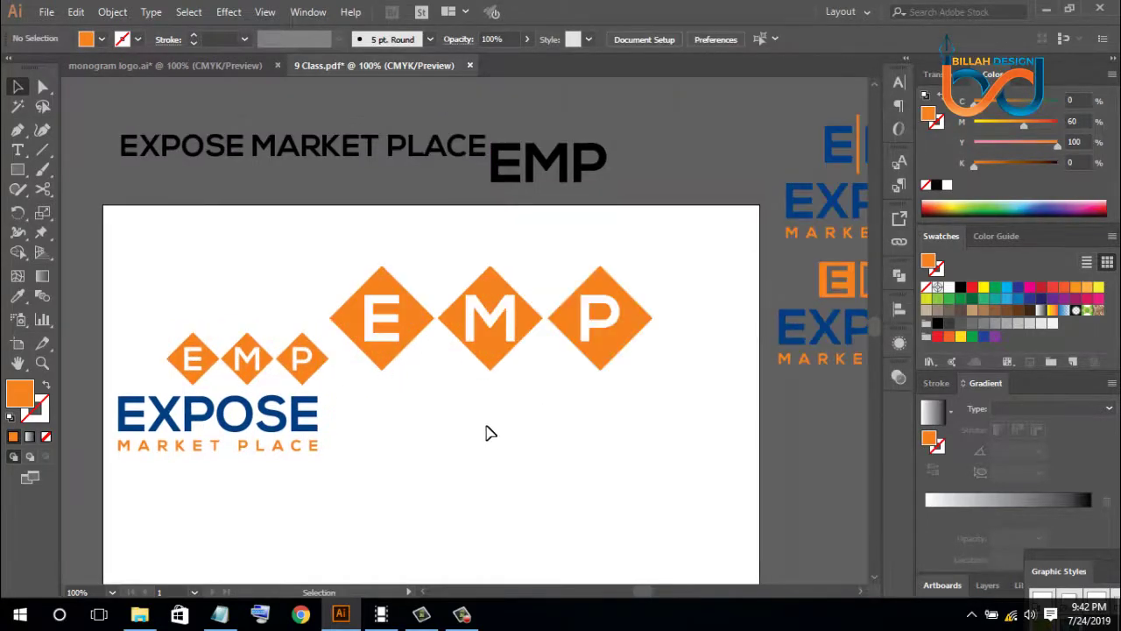
Shift the M and P diamonds of the enlarged row left so that each diamond's corner overlaps its neighbor
drag(488, 420, 657, 294)
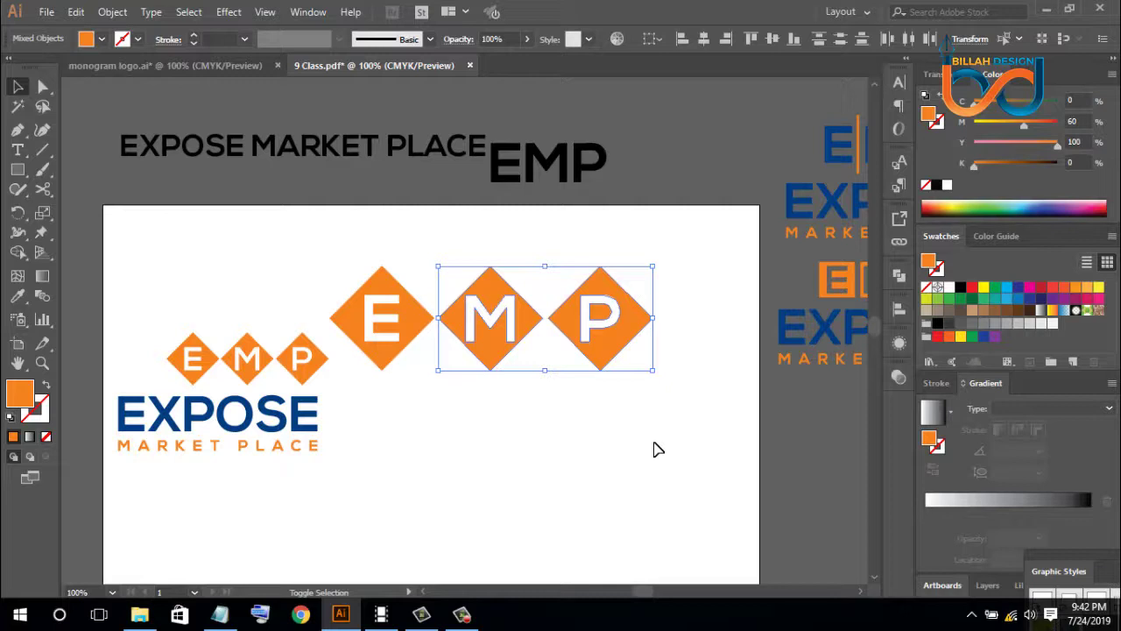
key(shift+Left)
key(shift+Left)
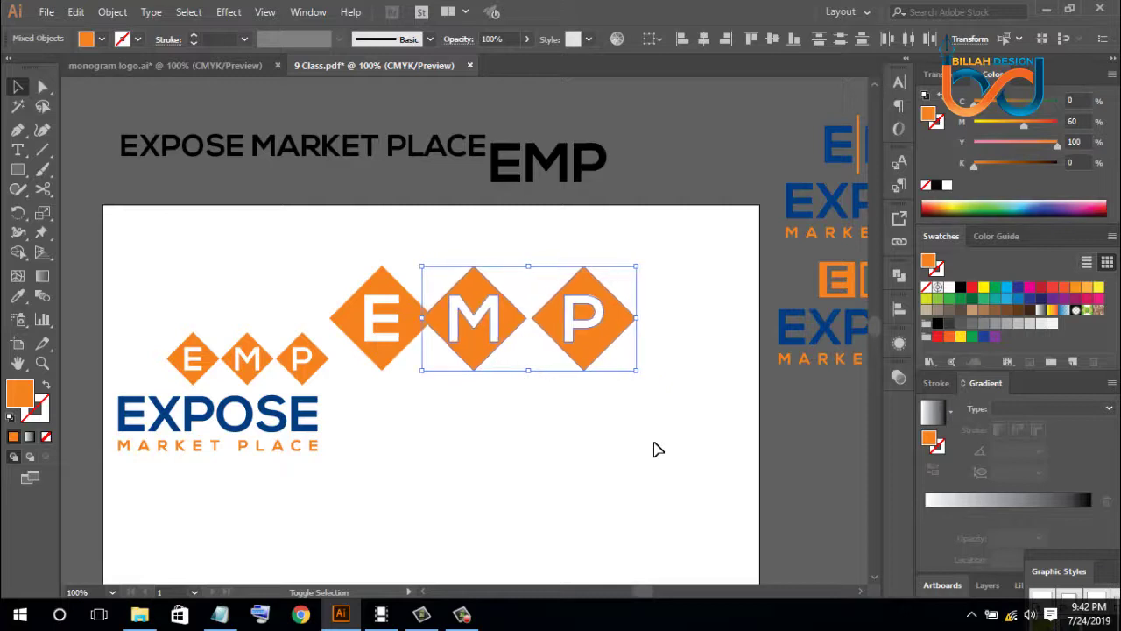
key(shift+Left)
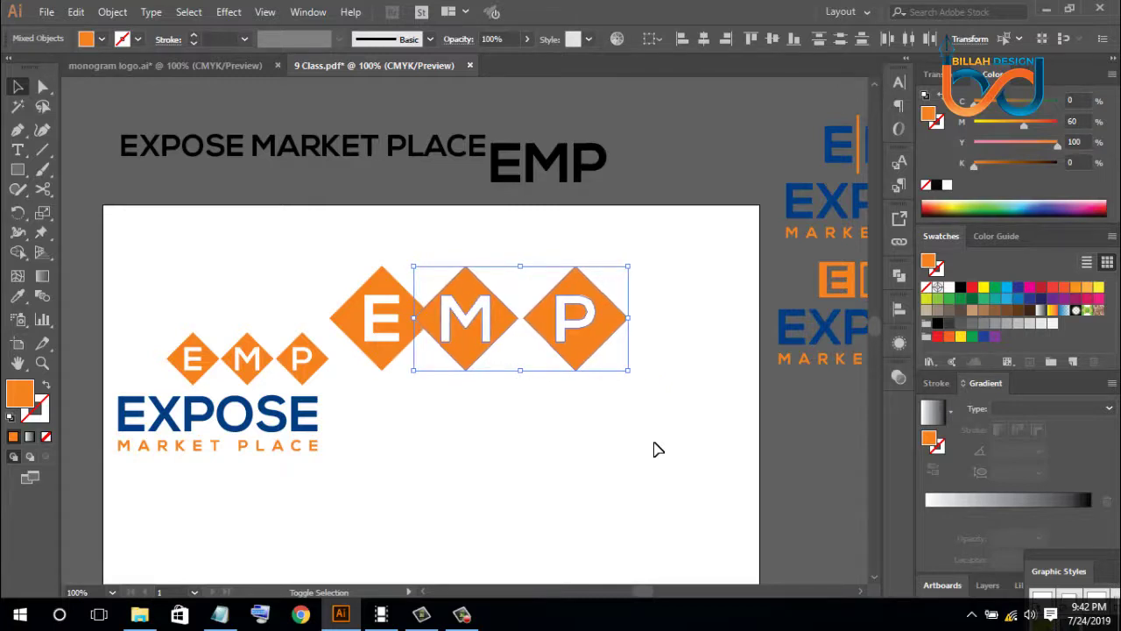
click(659, 449)
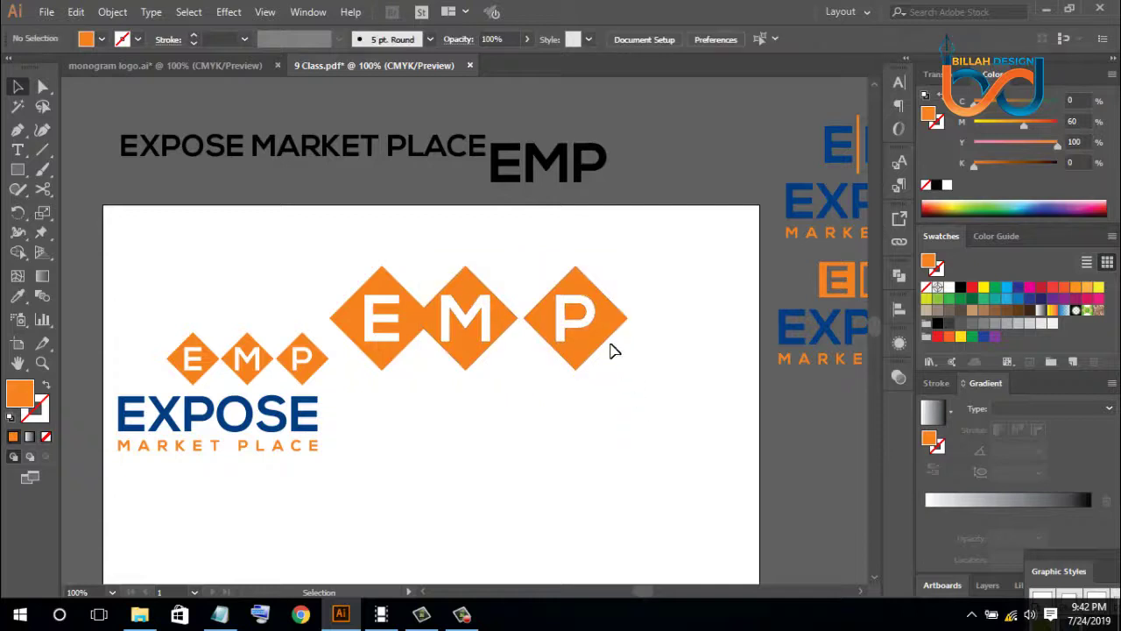
shift+click(603, 355)
key(shift+Left)
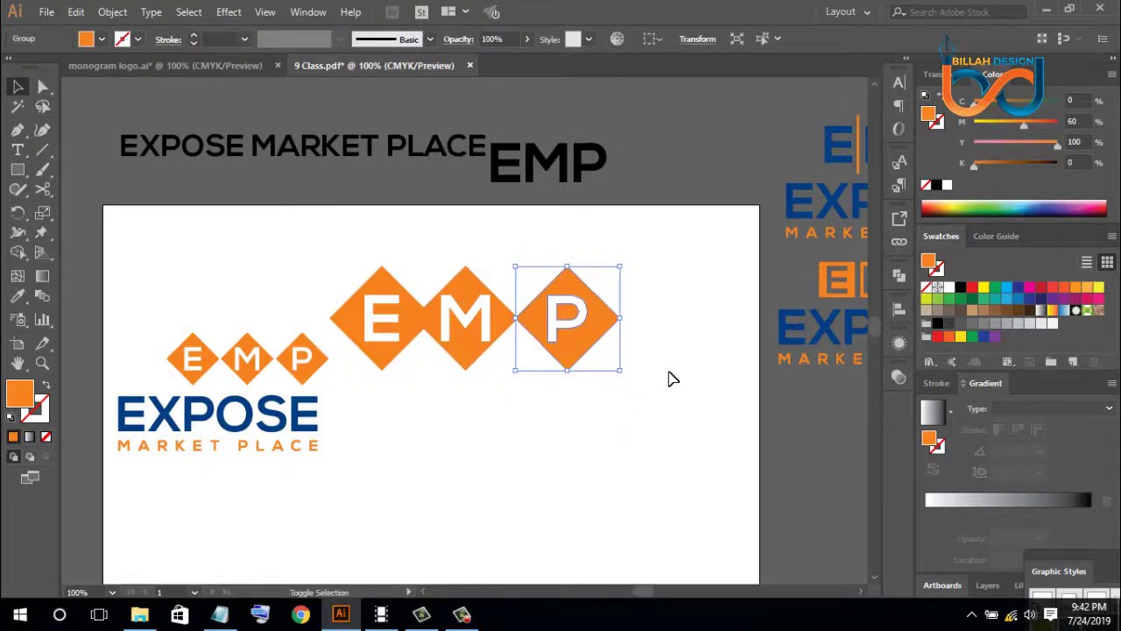
key(shift+Left)
key(shift+Left)
click(669, 380)
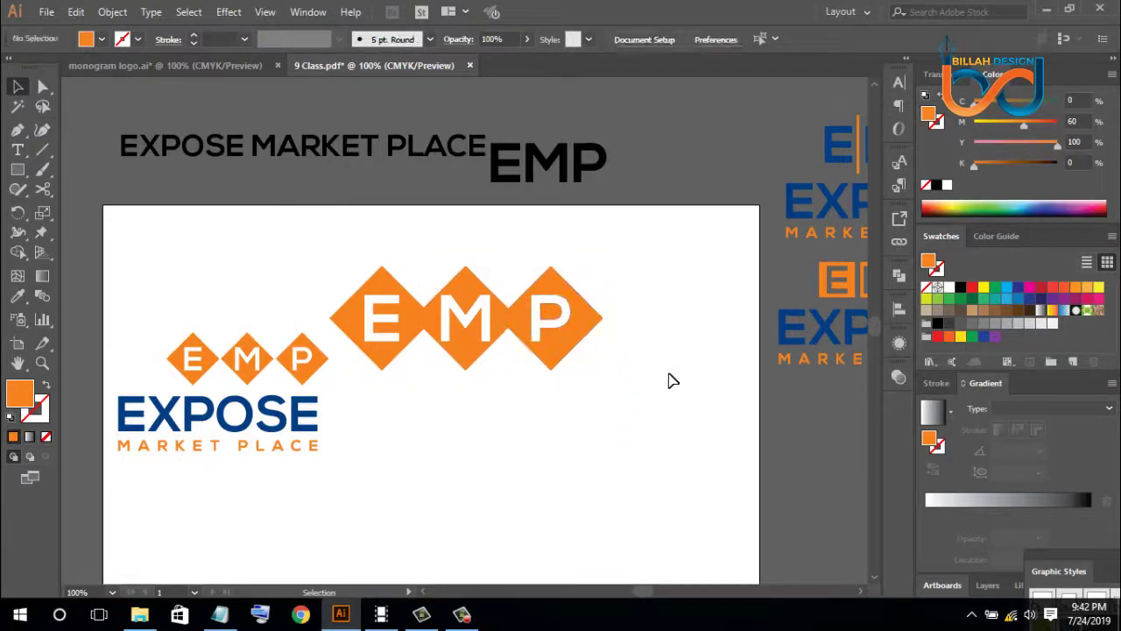
Create an Offset Path of 7 pt with Miter joins around the enlarged M diamond
click(478, 350)
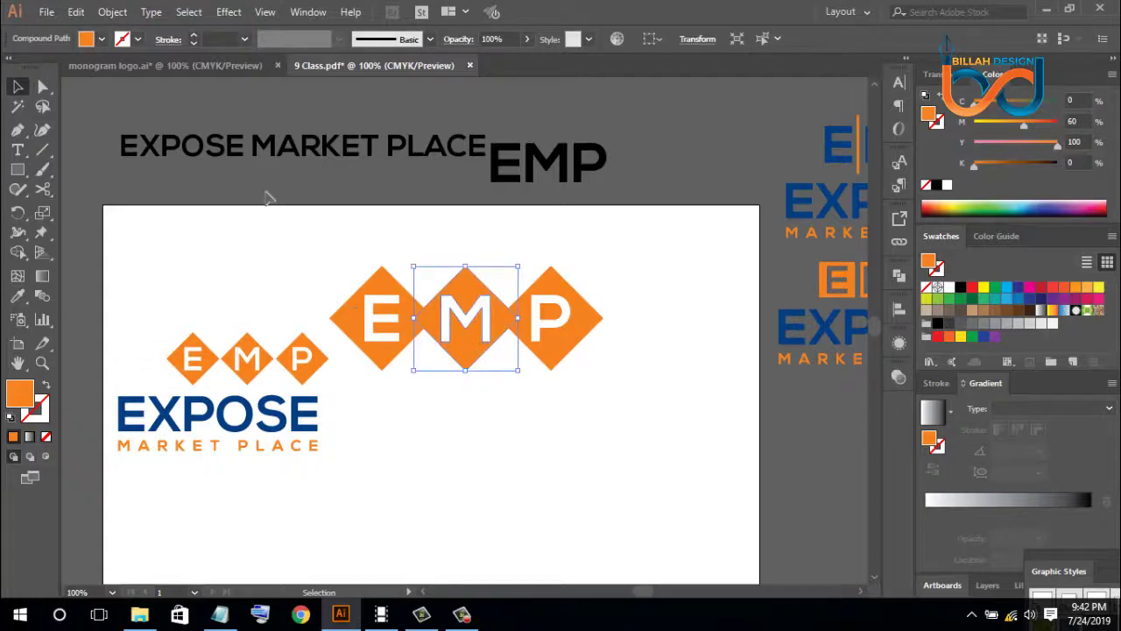
click(112, 12)
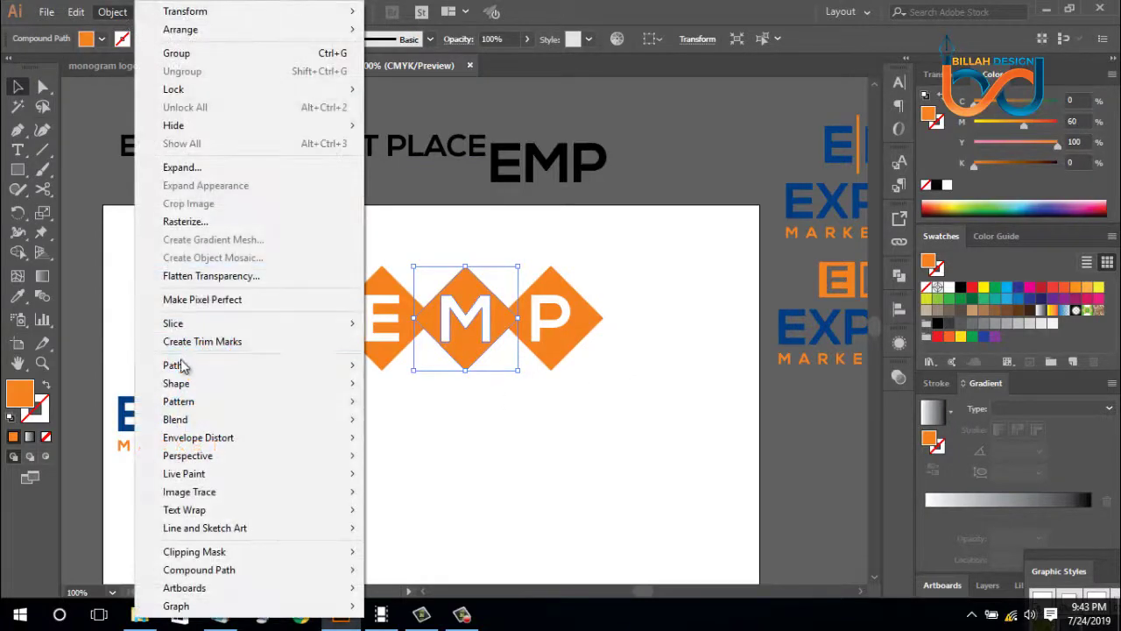
mouse_move(181, 365)
click(458, 427)
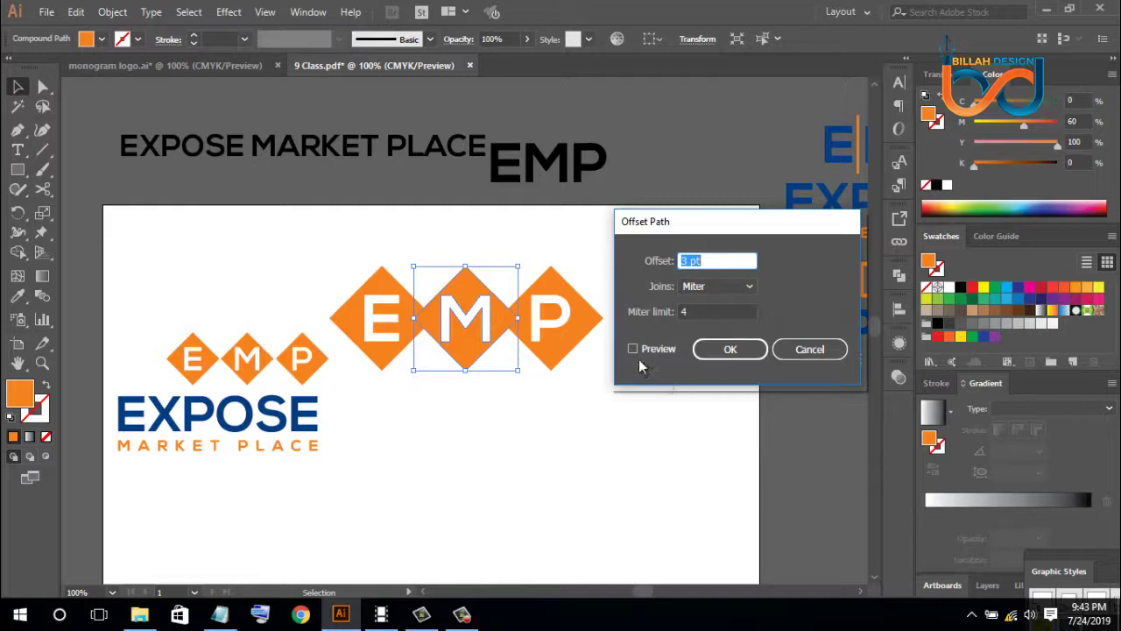
click(633, 349)
click(714, 255)
key(Up)
key(Up)
key(Up)
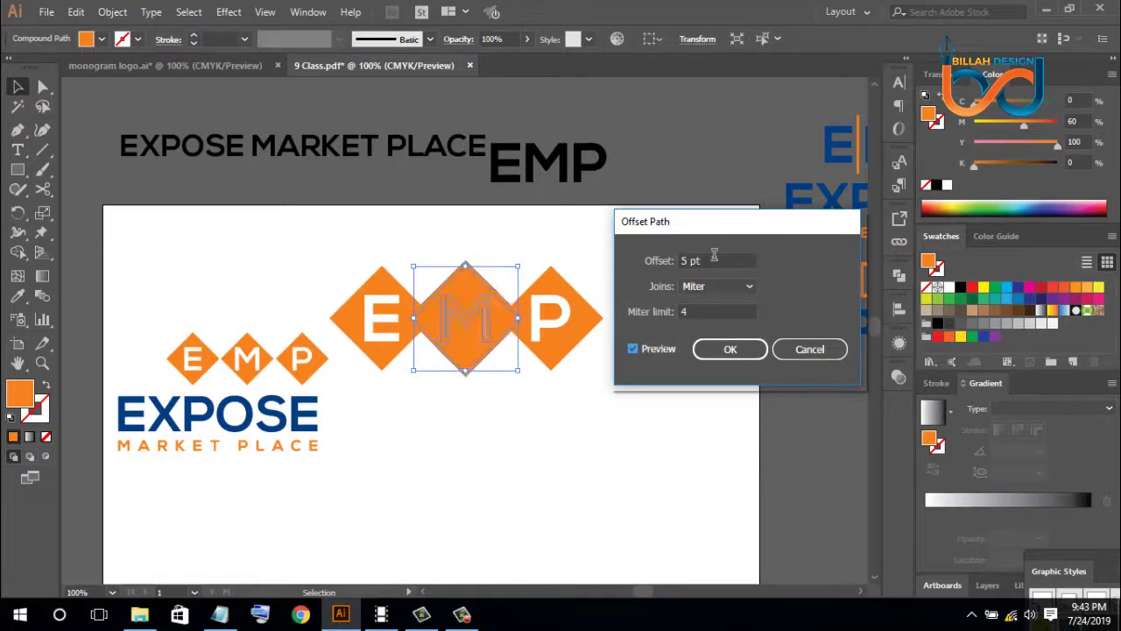
key(Up)
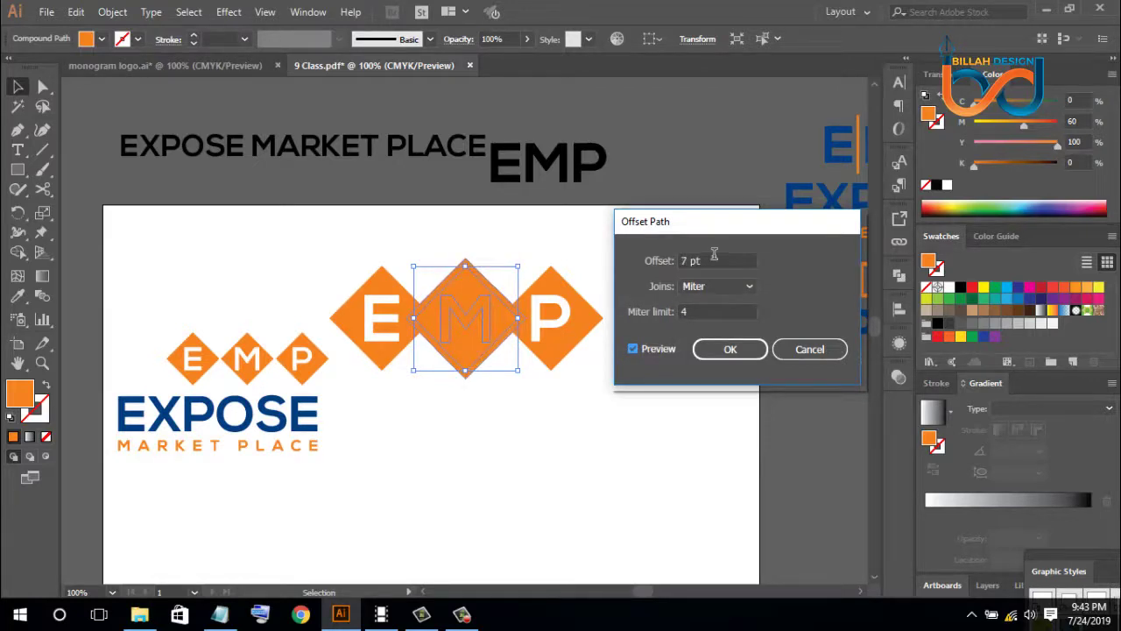
click(730, 349)
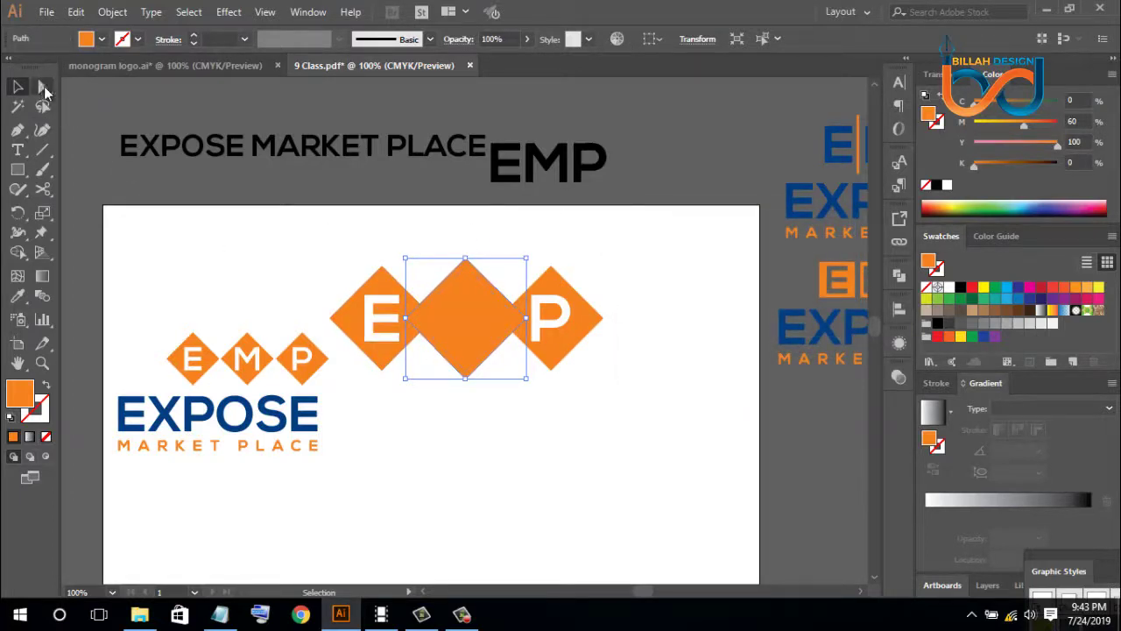
Subtract the offset diamond from the E diamond with Minus Front to leave a gap beside the M diamond
click(43, 87)
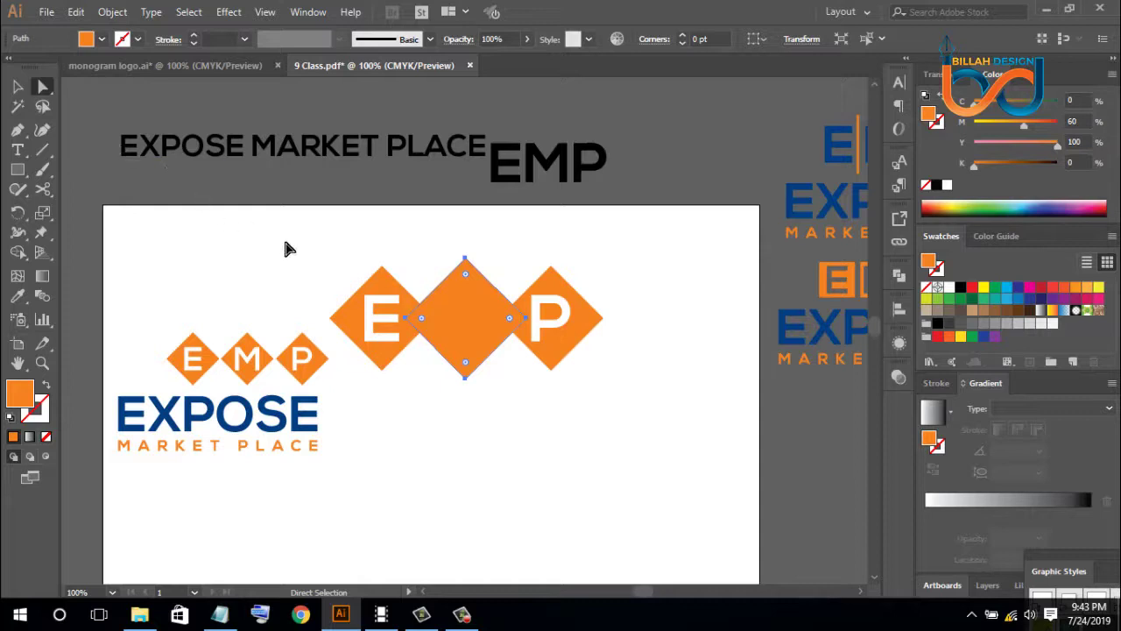
click(386, 297)
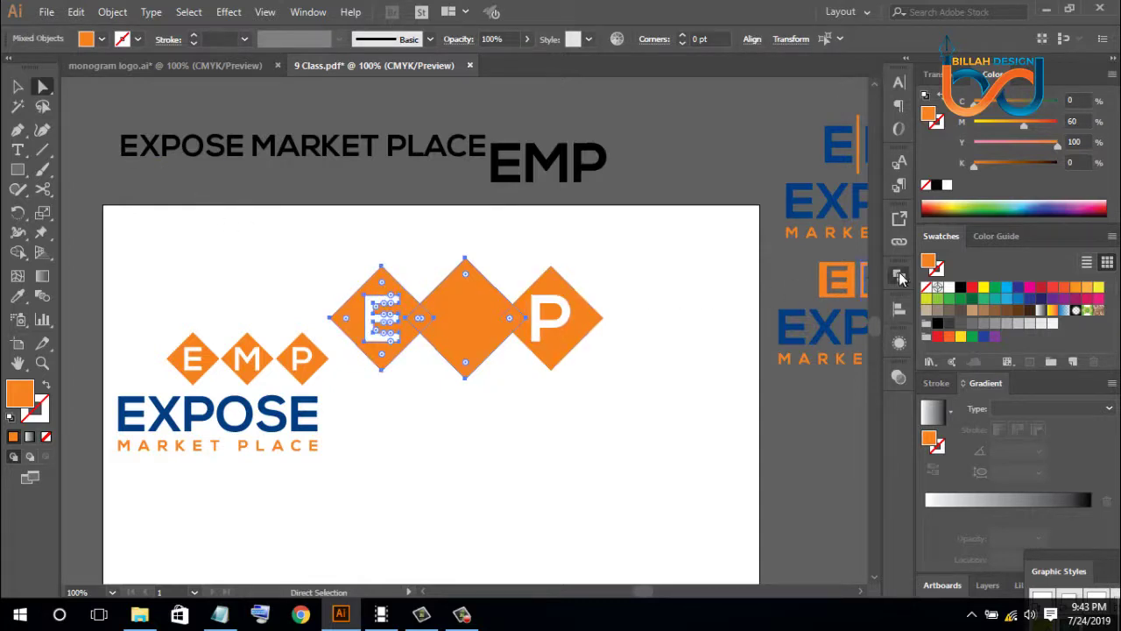
click(900, 276)
click(740, 311)
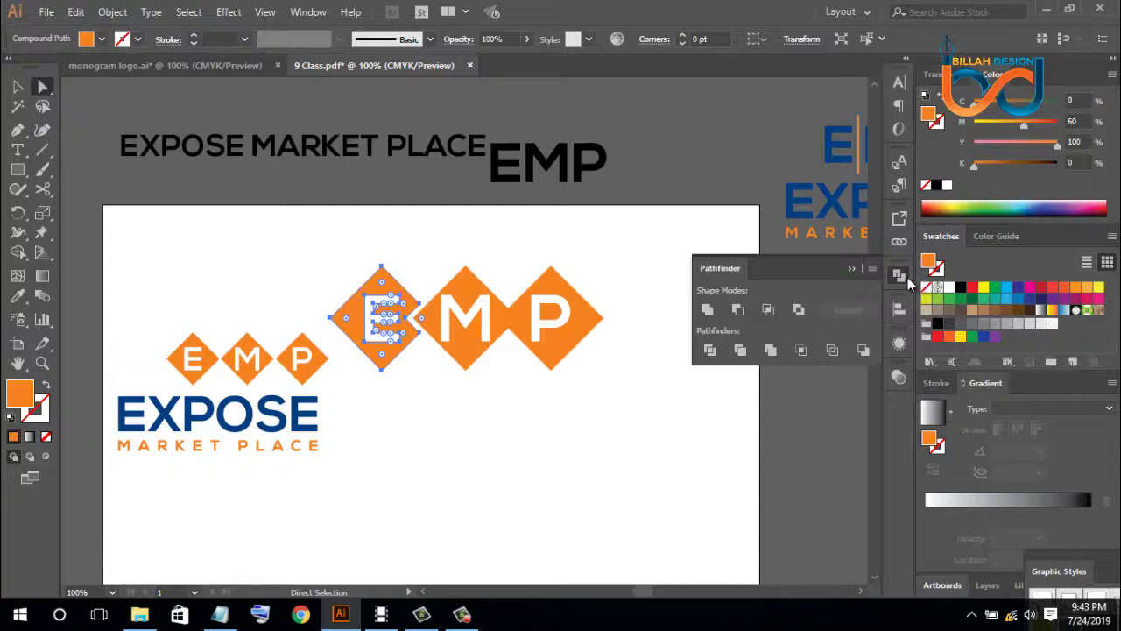
click(902, 278)
click(630, 350)
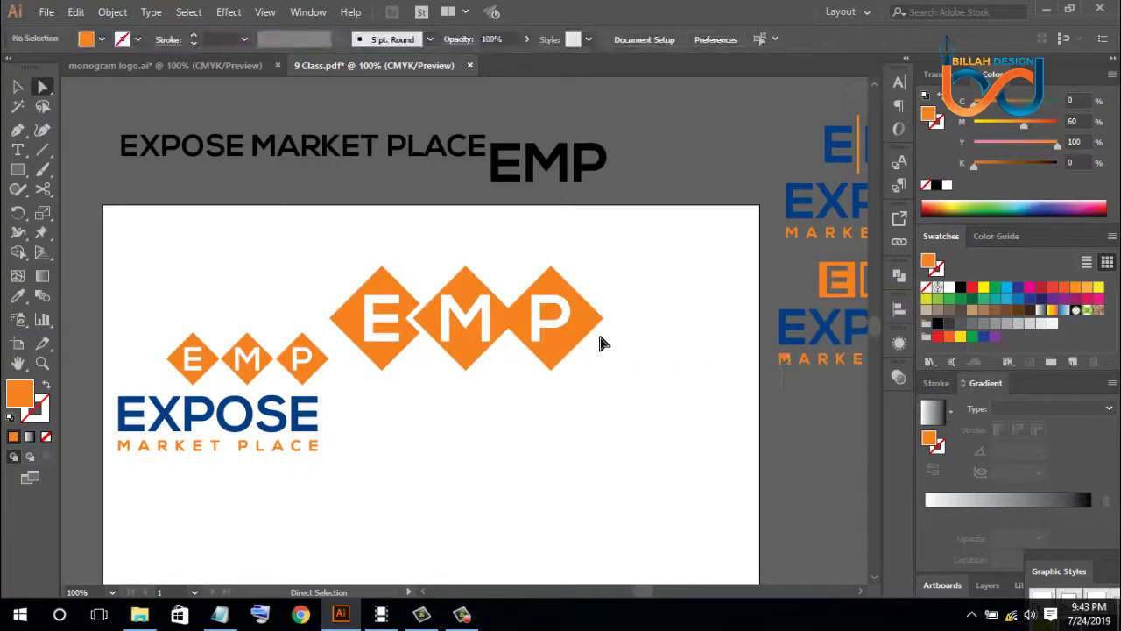
key(ctrl+z)
click(655, 408)
Create an Offset Path of 7 pt around the enlarged P diamond
click(588, 318)
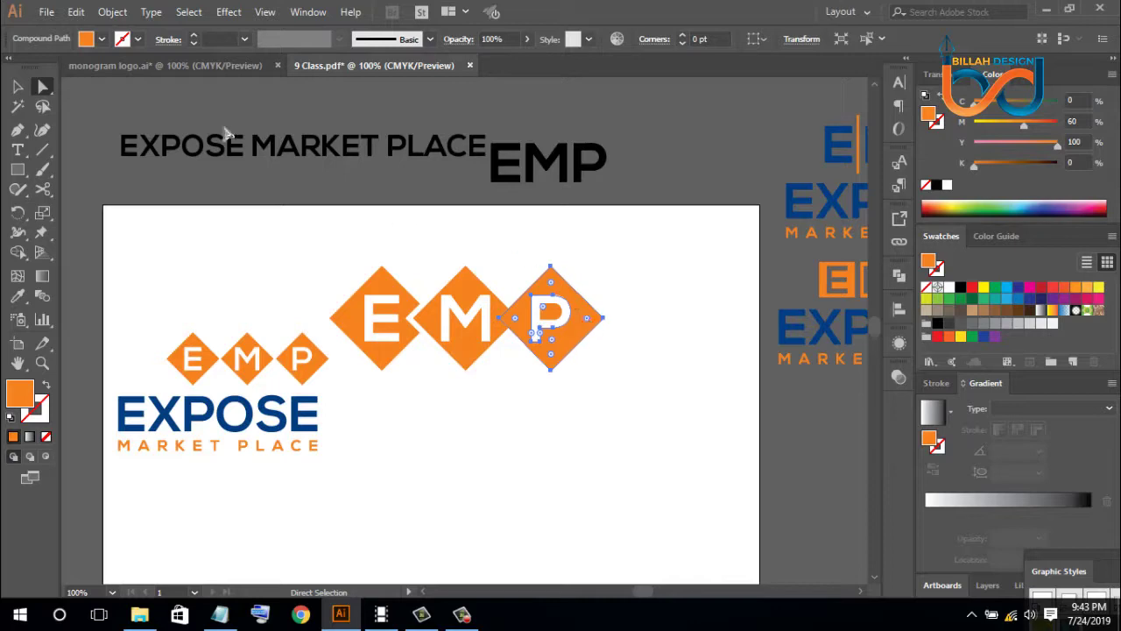
click(112, 12)
mouse_move(167, 372)
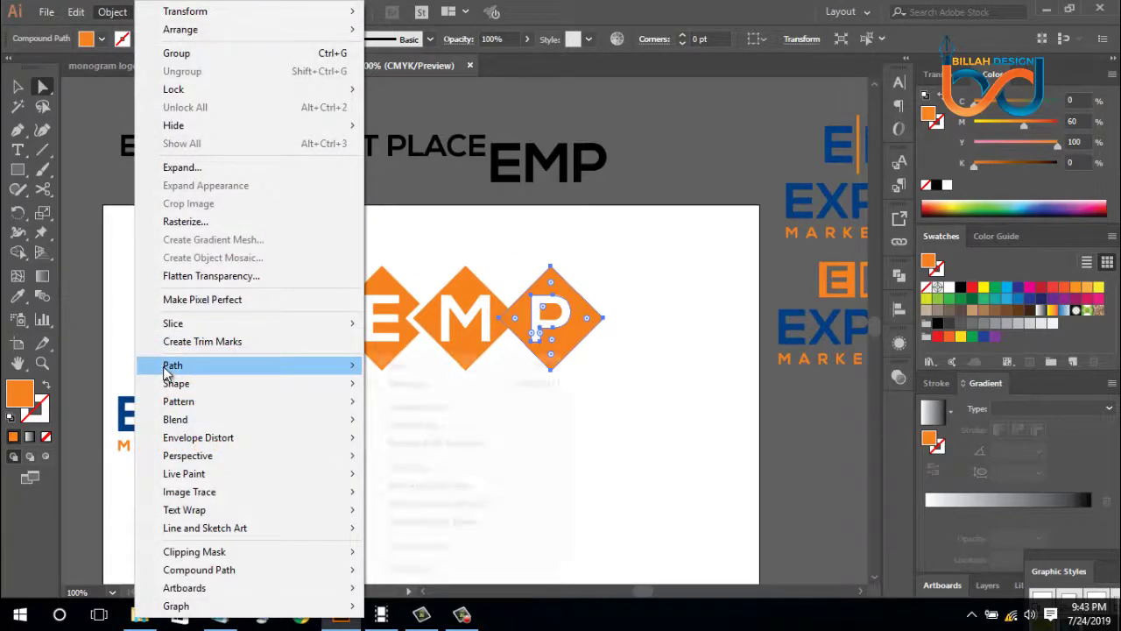
click(405, 425)
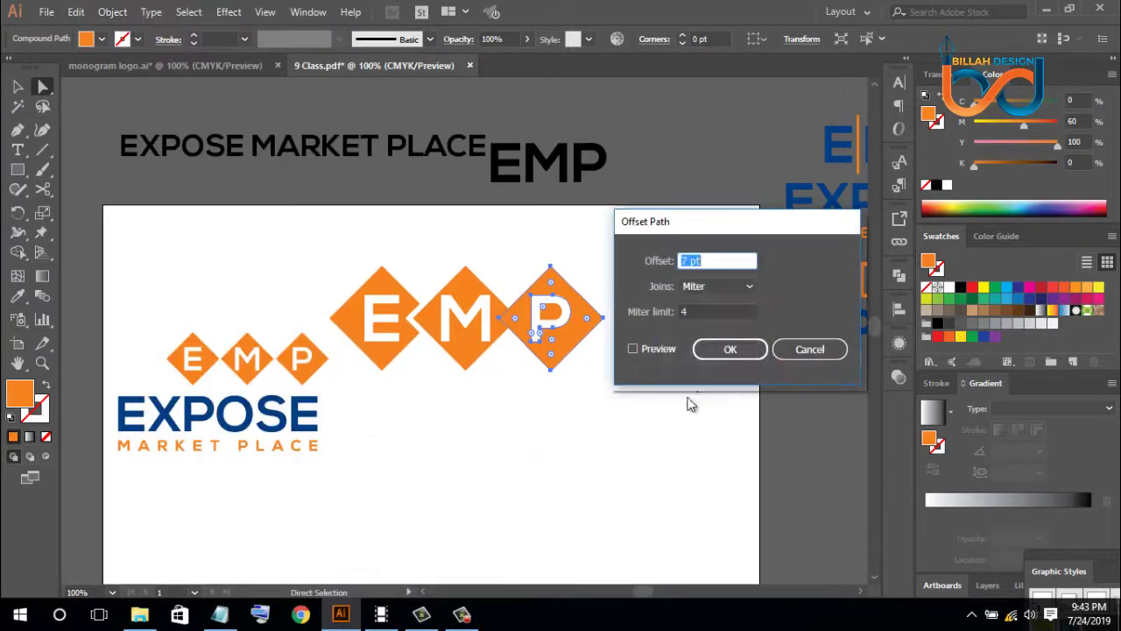
click(728, 351)
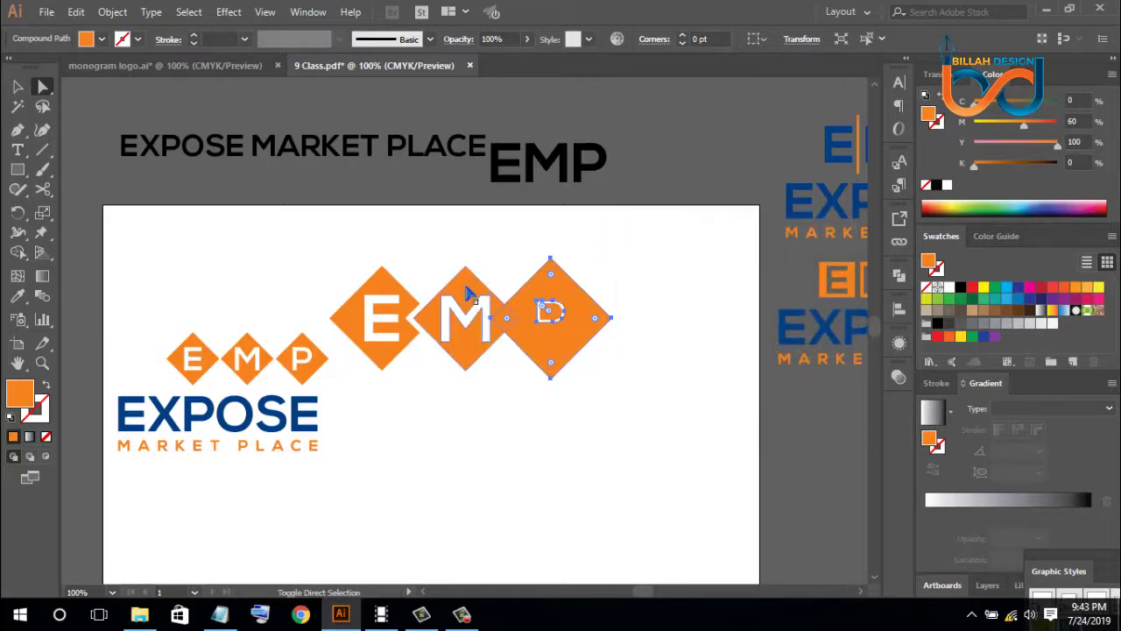
Subtract the P diamond's offset shape from the M diamond with Minus Front
shift+click(480, 303)
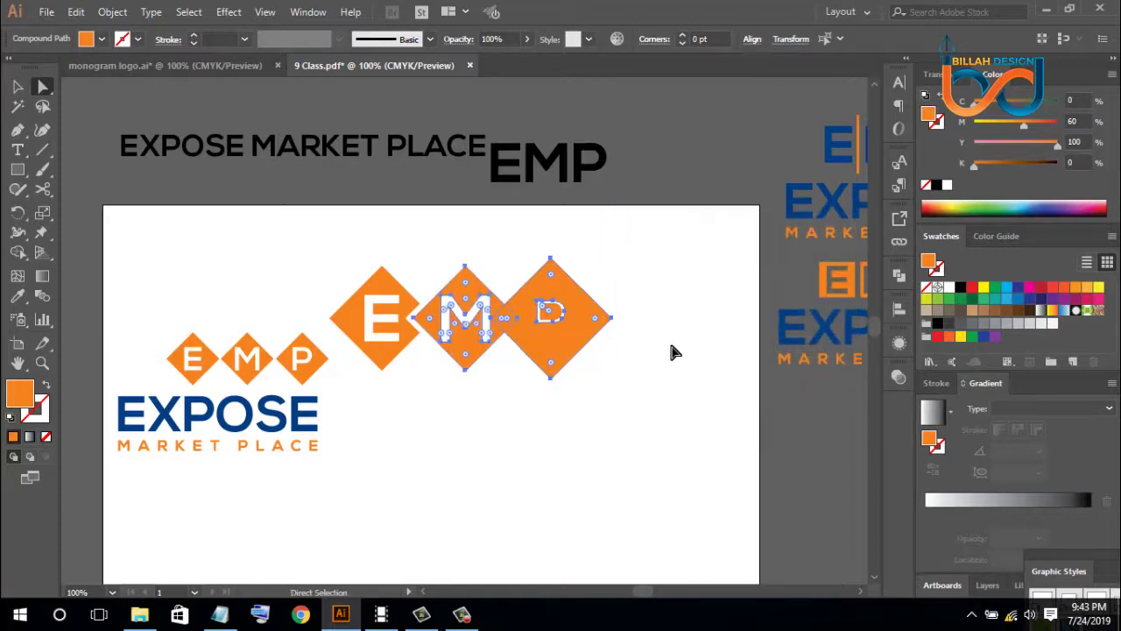
click(898, 276)
click(740, 310)
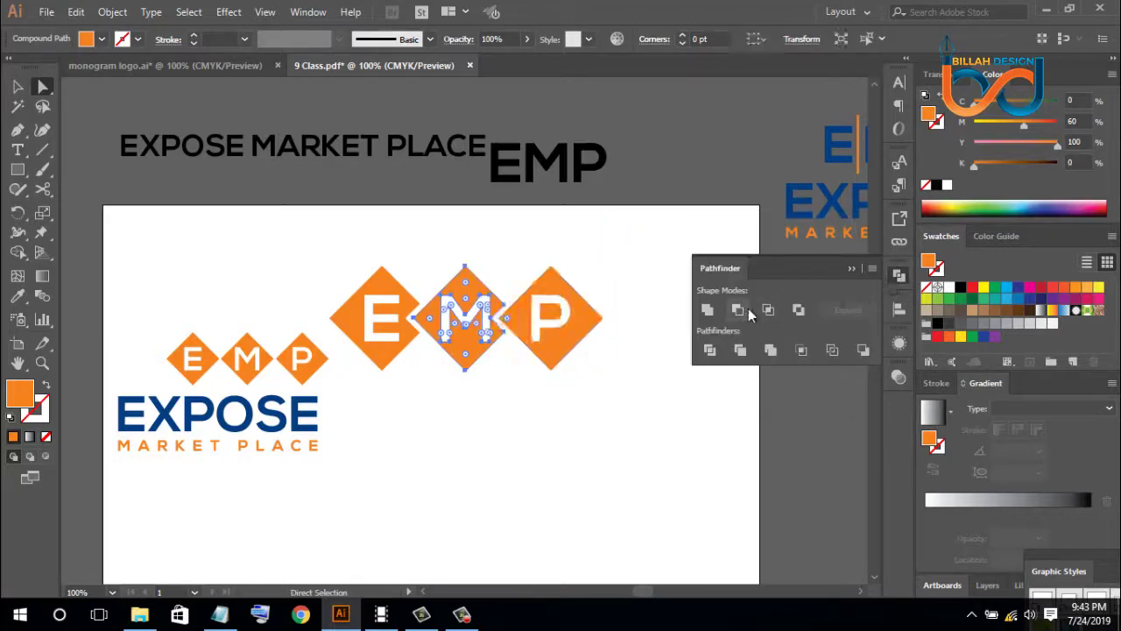
click(904, 274)
click(617, 444)
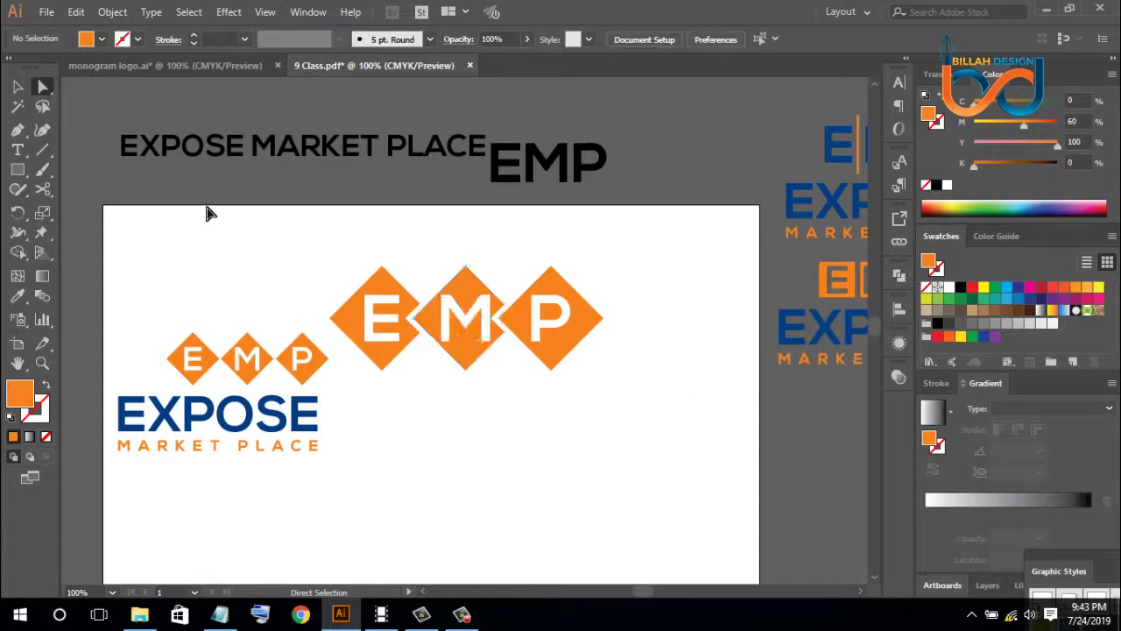
Group the three interlocking E, M and P diamonds and scale the group down proportionally
key(v)
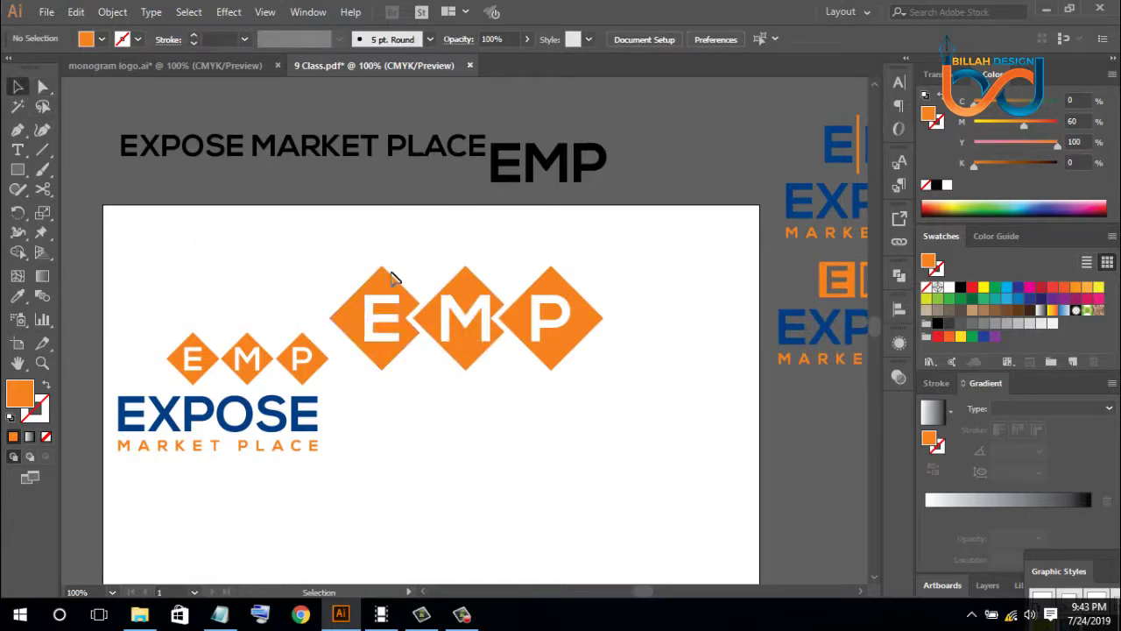
drag(366, 254, 607, 413)
key(a)
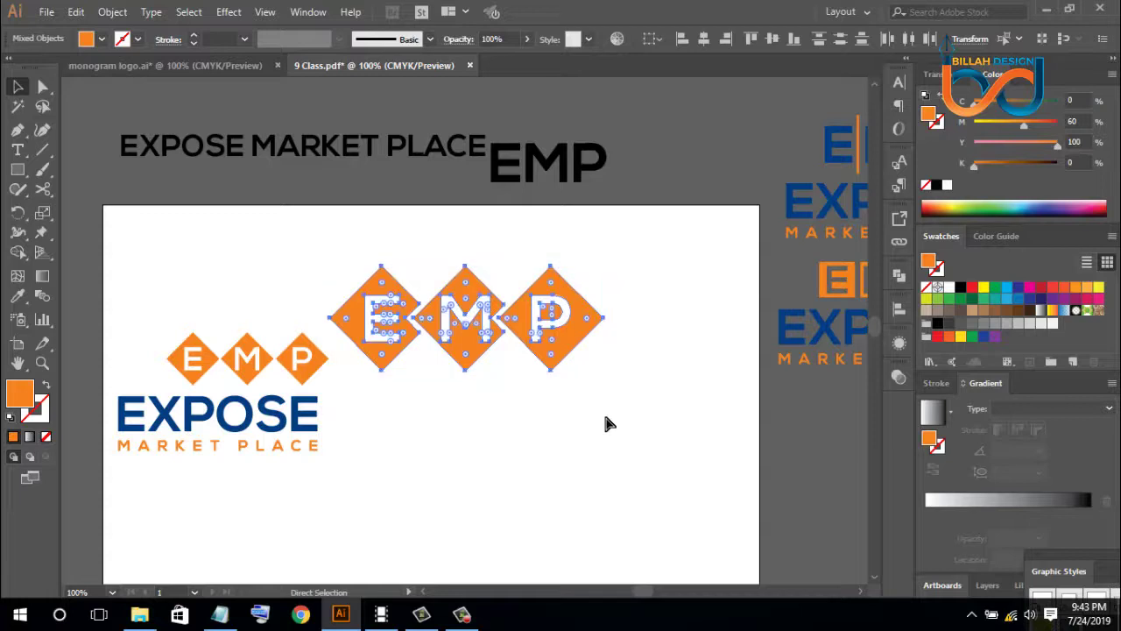
key(v)
key(ctrl+g)
drag(605, 317, 563, 319)
click(575, 427)
drag(565, 374, 573, 318)
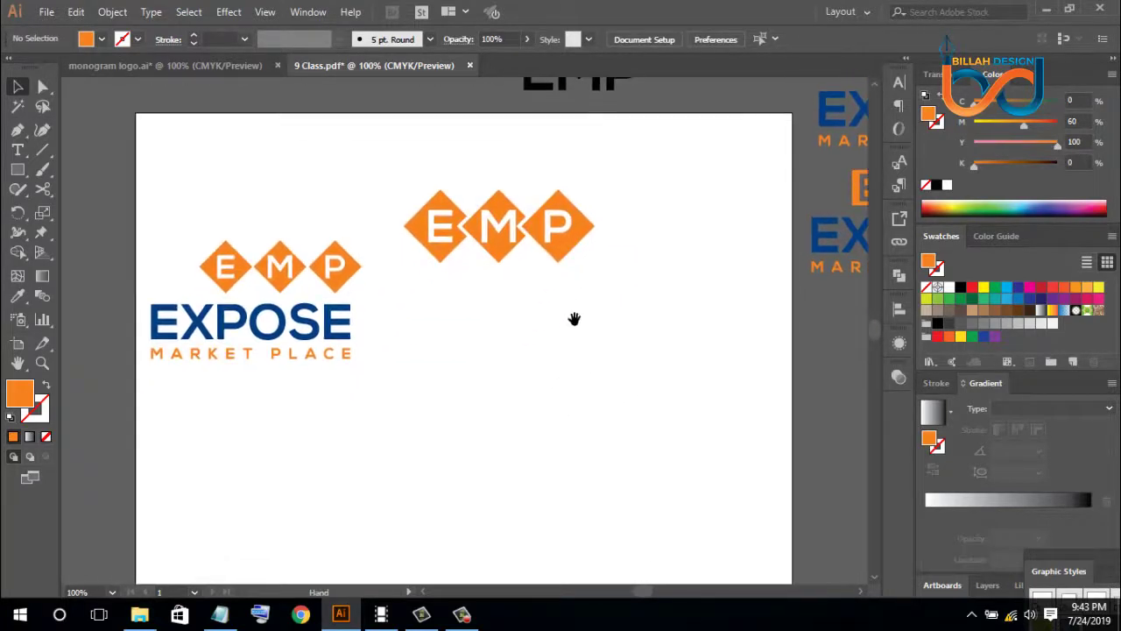
click(328, 327)
click(360, 400)
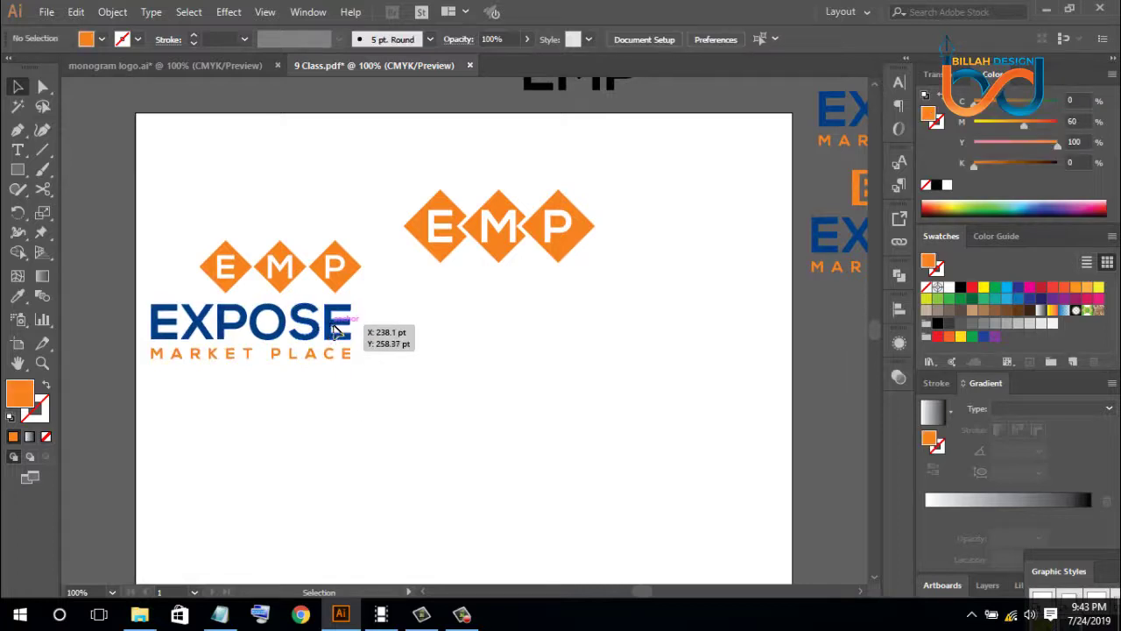
Copy the EXPOSE MARKET PLACE wordmark beneath the interlocking diamonds and centre the two horizontally
drag(336, 327, 586, 292)
click(619, 402)
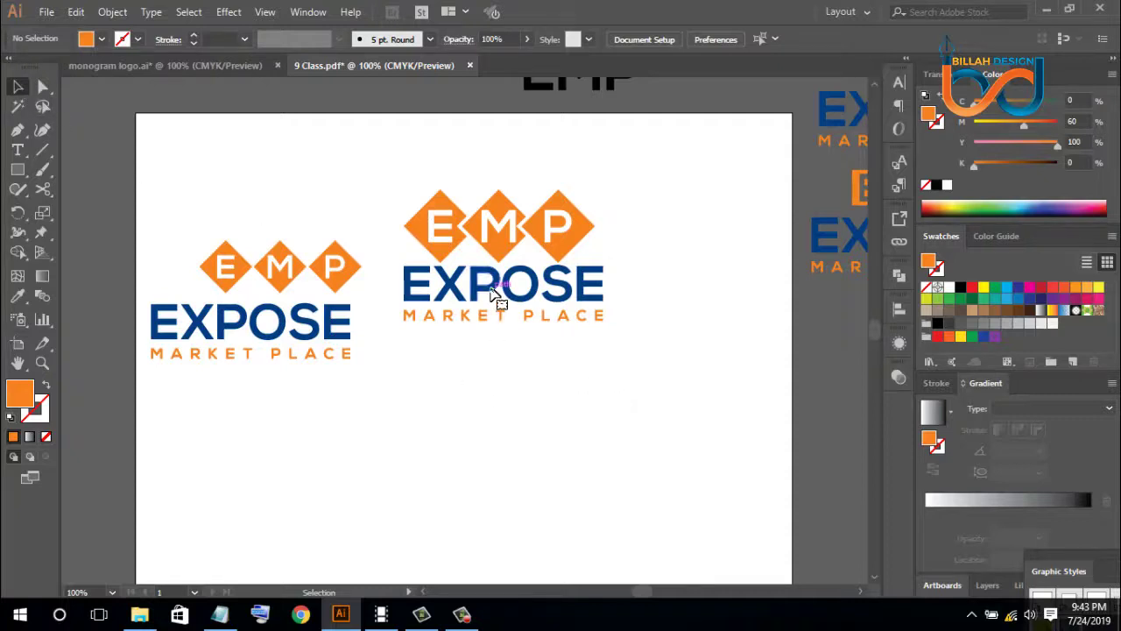
drag(651, 193, 515, 300)
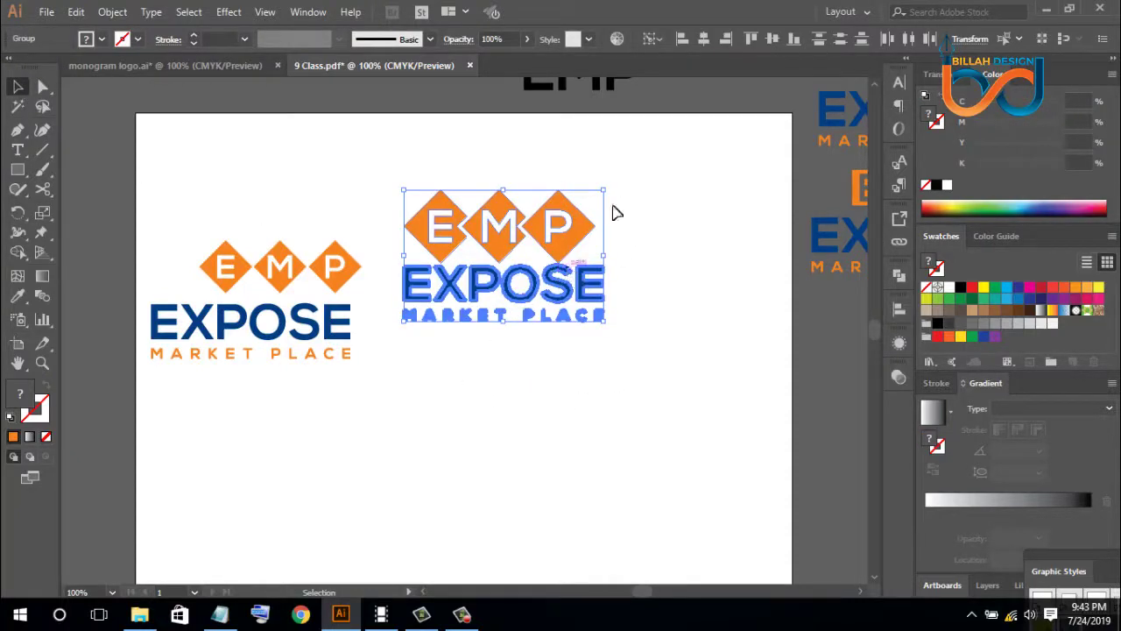
click(687, 282)
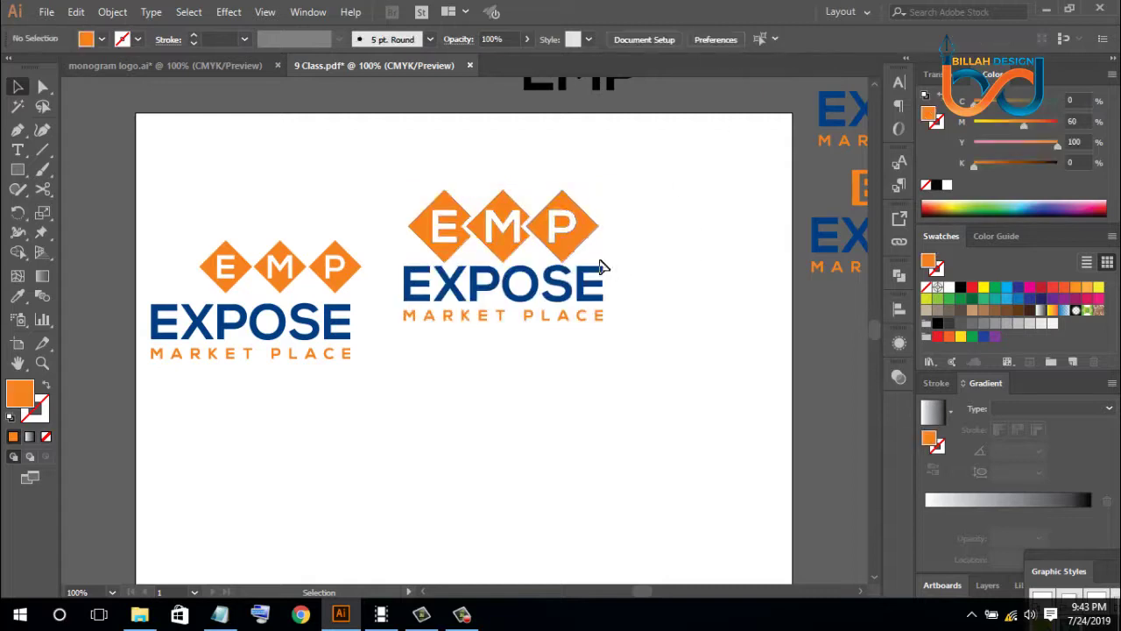
Scale the interlocking diamond group down proportionally about its centre so it is narrower than the wordmark
click(592, 235)
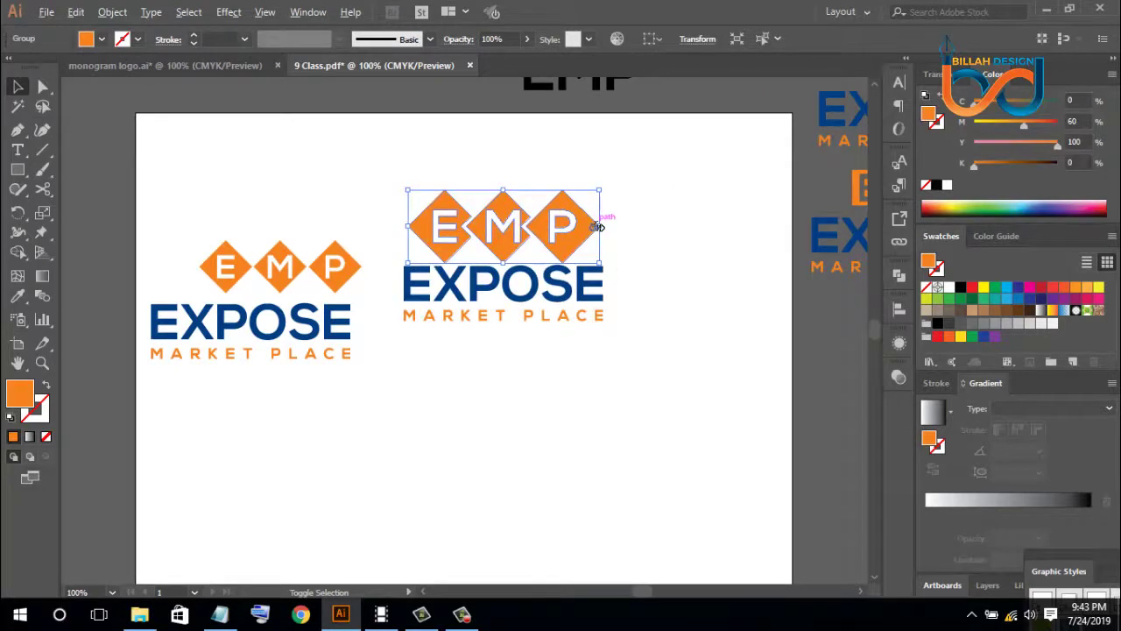
drag(599, 228, 580, 227)
click(590, 336)
Nudge the wordmark beneath the interlocking diamonds slightly up to tighten the gap
click(521, 316)
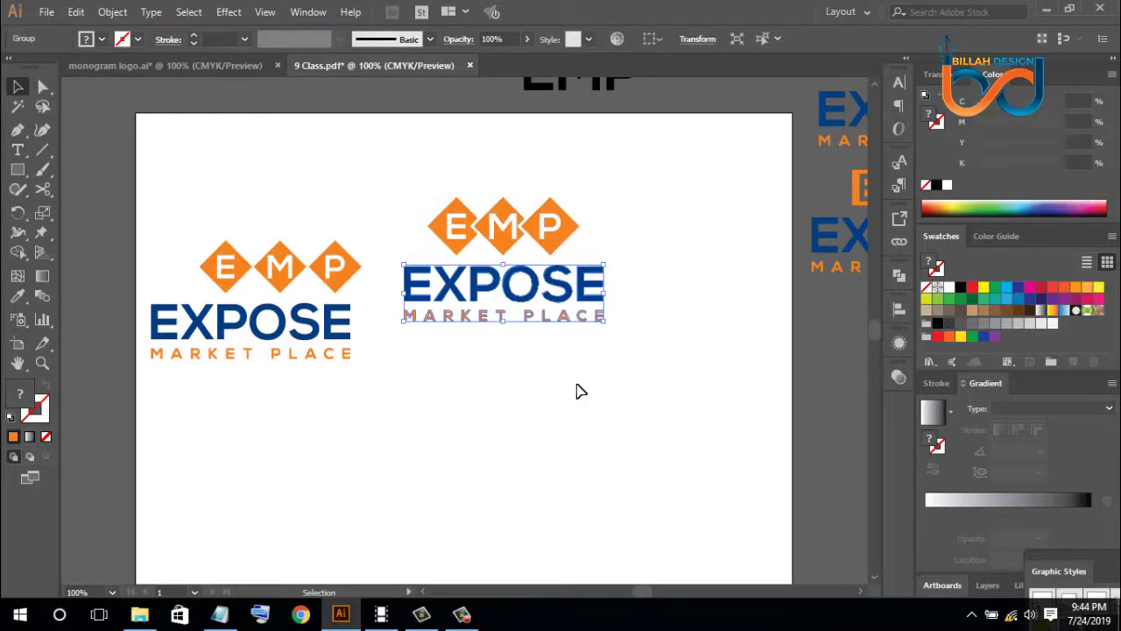
key(Up)
key(Up)
key(Up)
key(Up)
key(Up)
click(586, 394)
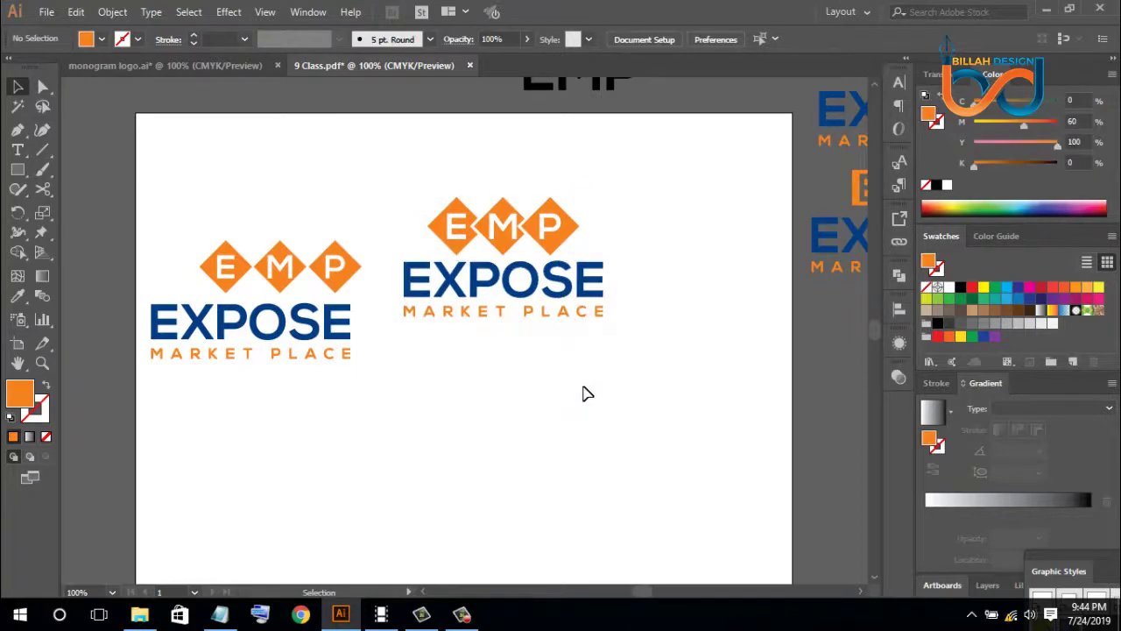
key(ctrl+minus)
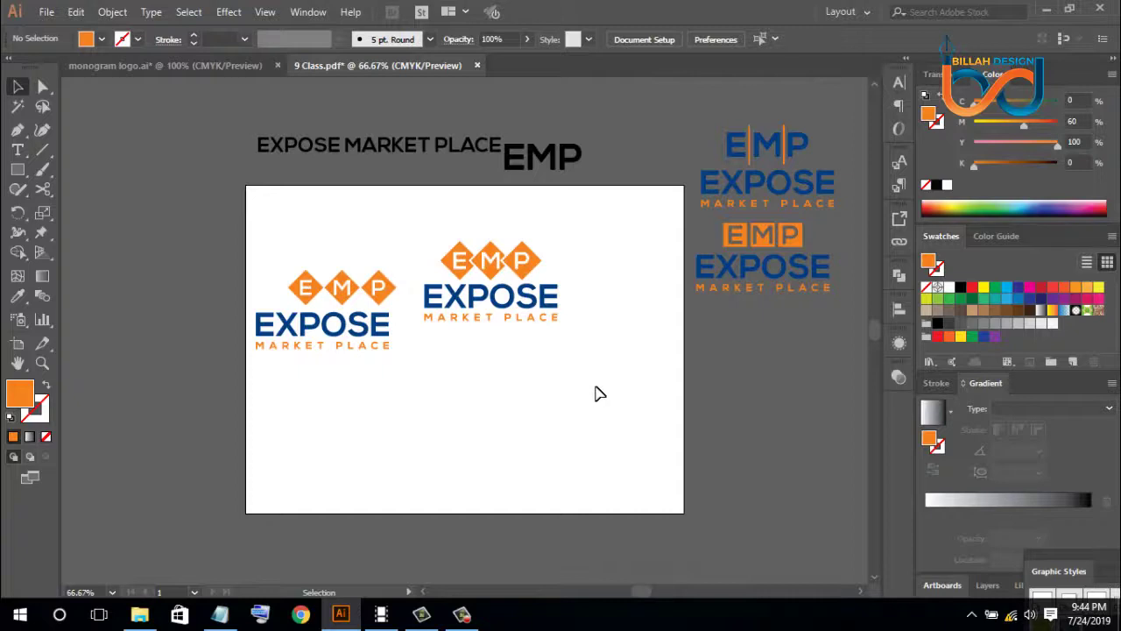
scroll(578, 360, down, 1)
drag(251, 225, 359, 302)
click(704, 39)
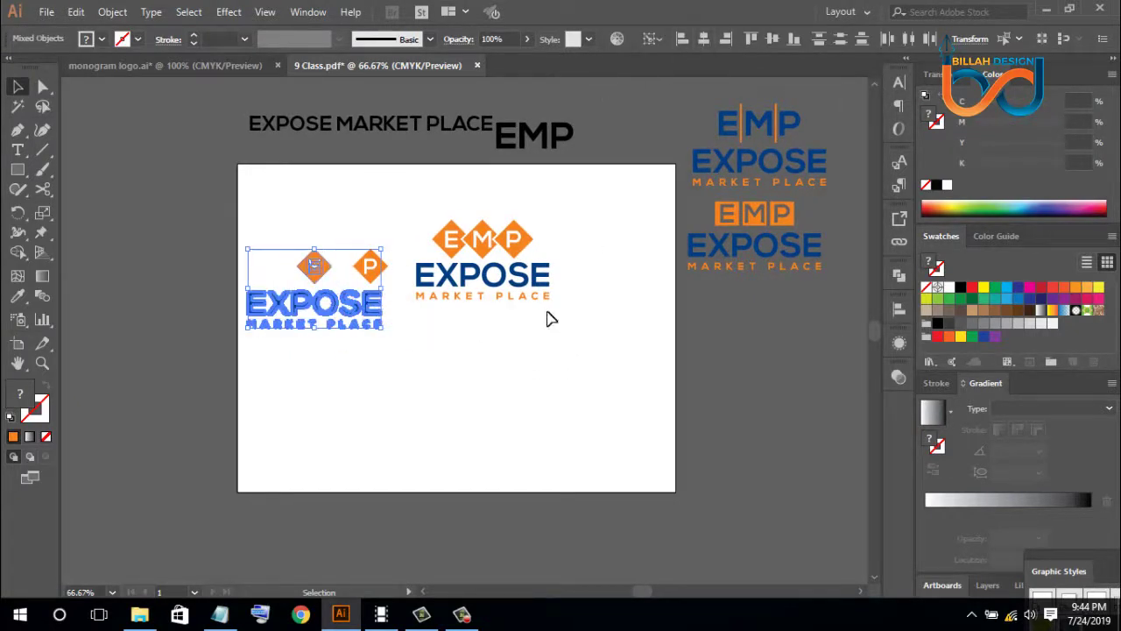
key(ctrl+z)
key(ctrl+z)
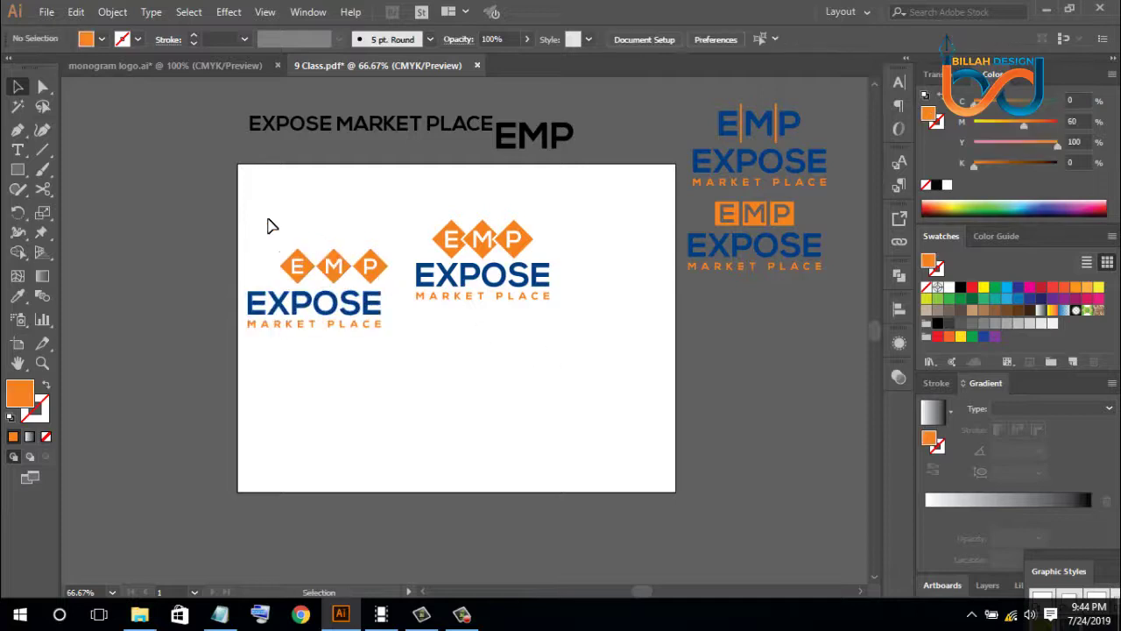
Group the three separate E, M and P diamonds and centre them horizontally over their wordmark
drag(270, 225, 378, 279)
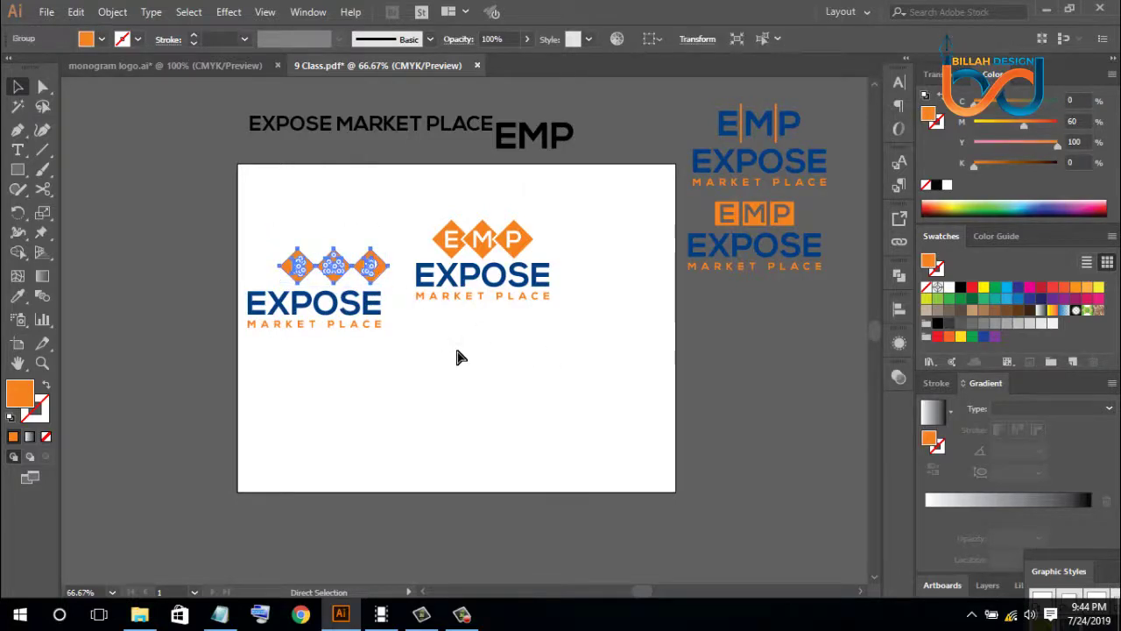
click(306, 379)
drag(306, 379, 385, 302)
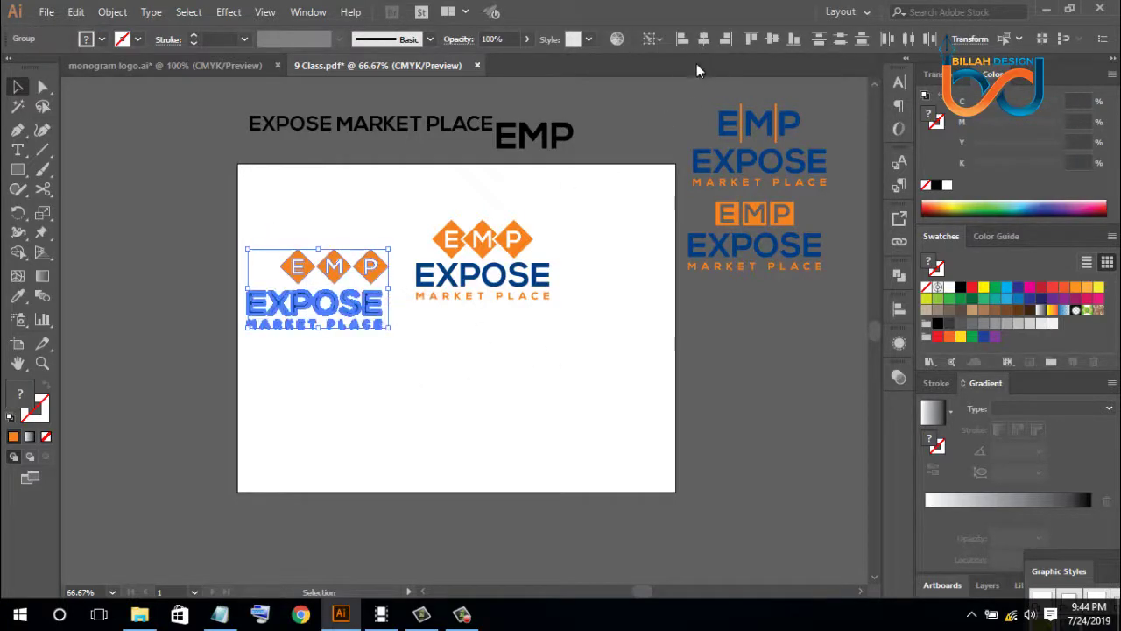
click(704, 43)
click(561, 356)
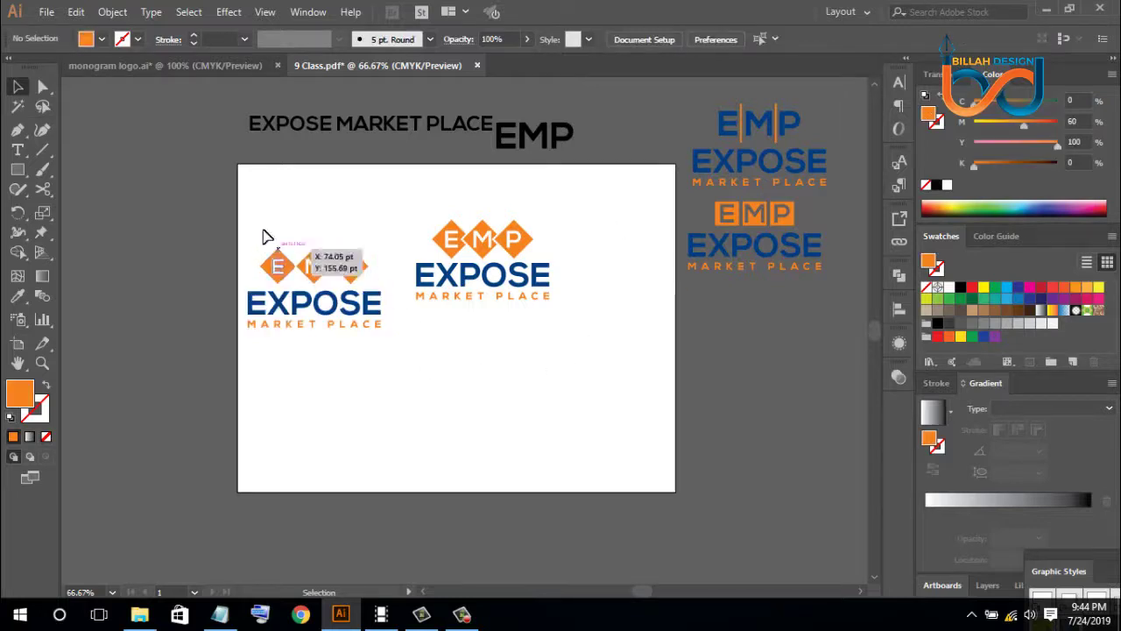
Group the separate-diamond logo and move it outside the artboard, beneath the orange-square variant
drag(263, 237, 345, 320)
drag(689, 383, 817, 354)
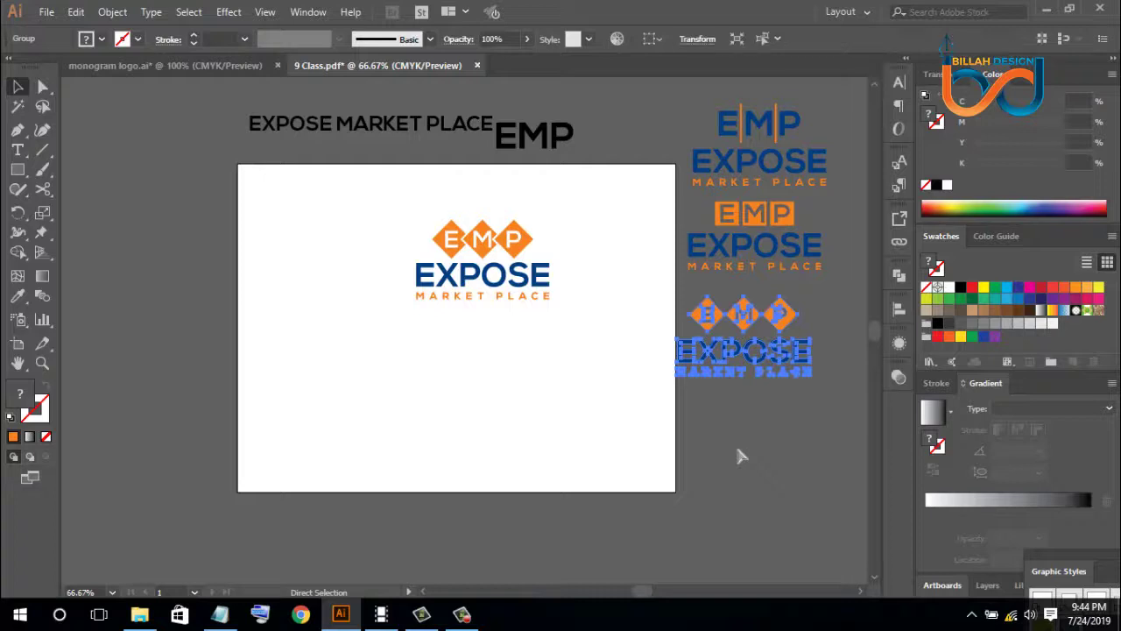
click(739, 455)
drag(758, 359, 773, 351)
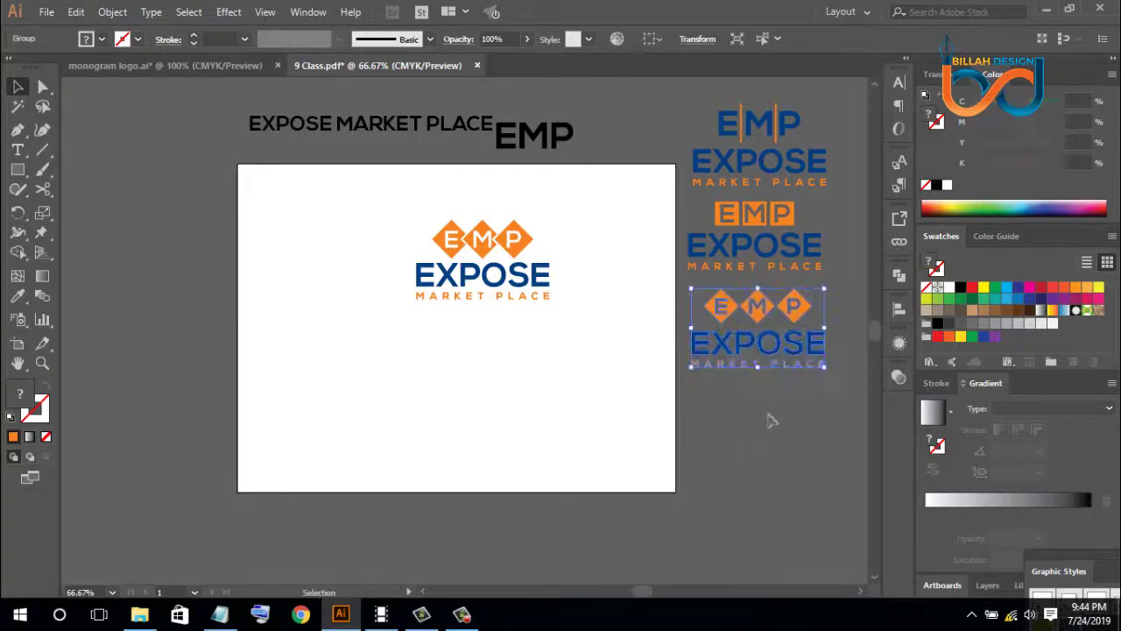
Duplicate the EXPOSE MARKET PLACE wordmark from the interlocking-diamond logo onto an empty area of the artboard
click(342, 316)
drag(358, 301, 471, 307)
drag(488, 288, 355, 346)
Group the interlocking-diamond logo and move it outside the artboard, beneath the separate-diamond variant
drag(590, 225, 460, 329)
key(v)
click(563, 366)
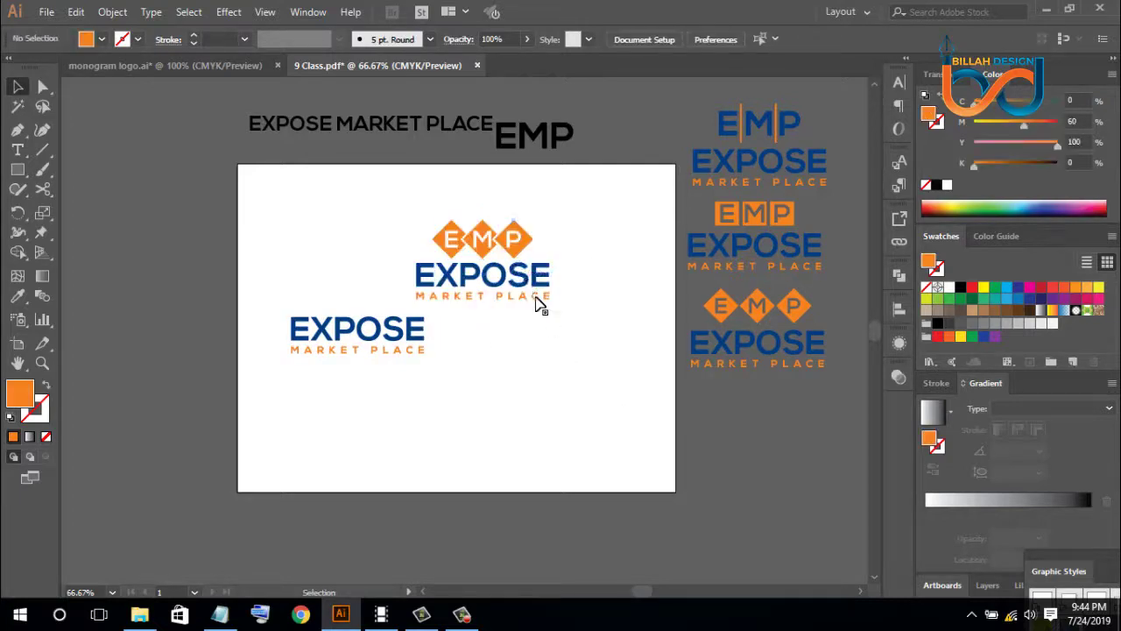
drag(536, 298, 800, 445)
click(591, 388)
Move the remaining wordmark copy to the middle of the artboard, leaving room above it for a new monogram
drag(411, 343, 459, 285)
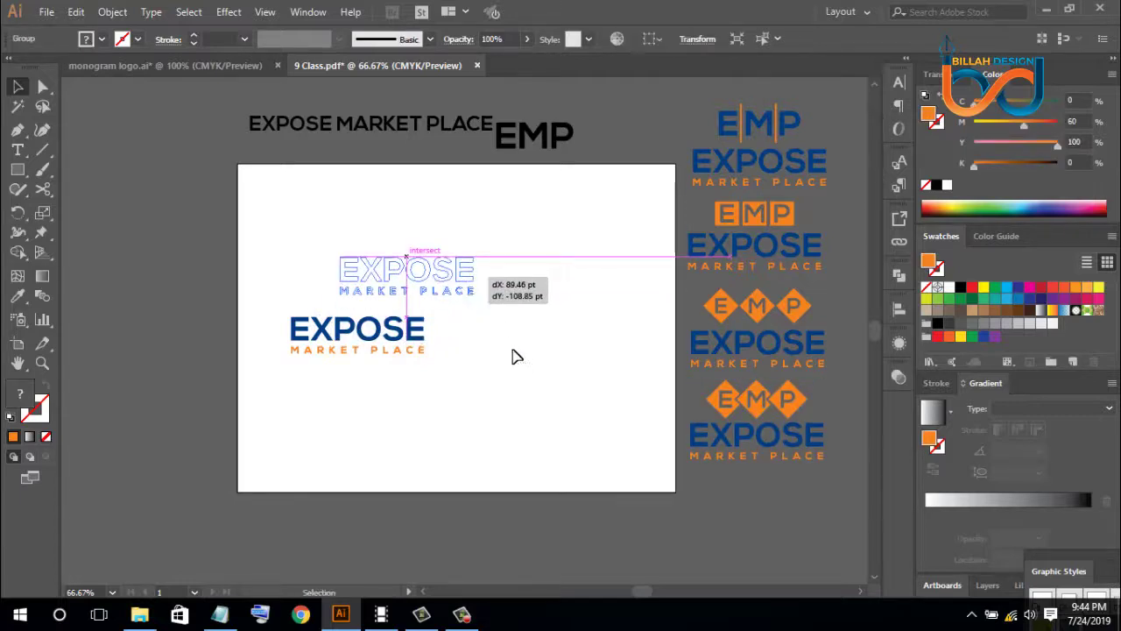
click(519, 362)
drag(524, 334, 524, 349)
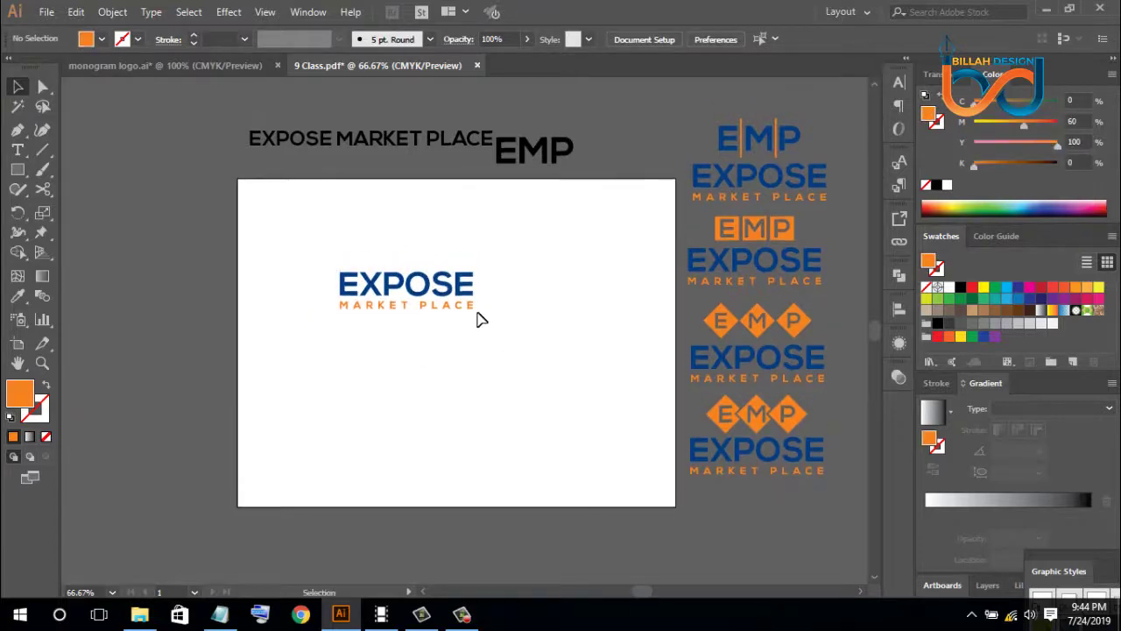
drag(451, 303, 453, 371)
Copy the black EMP lettering onto the upper part of the artboard, enlarge it and ungroup its letters
drag(526, 156, 518, 260)
right_click(532, 257)
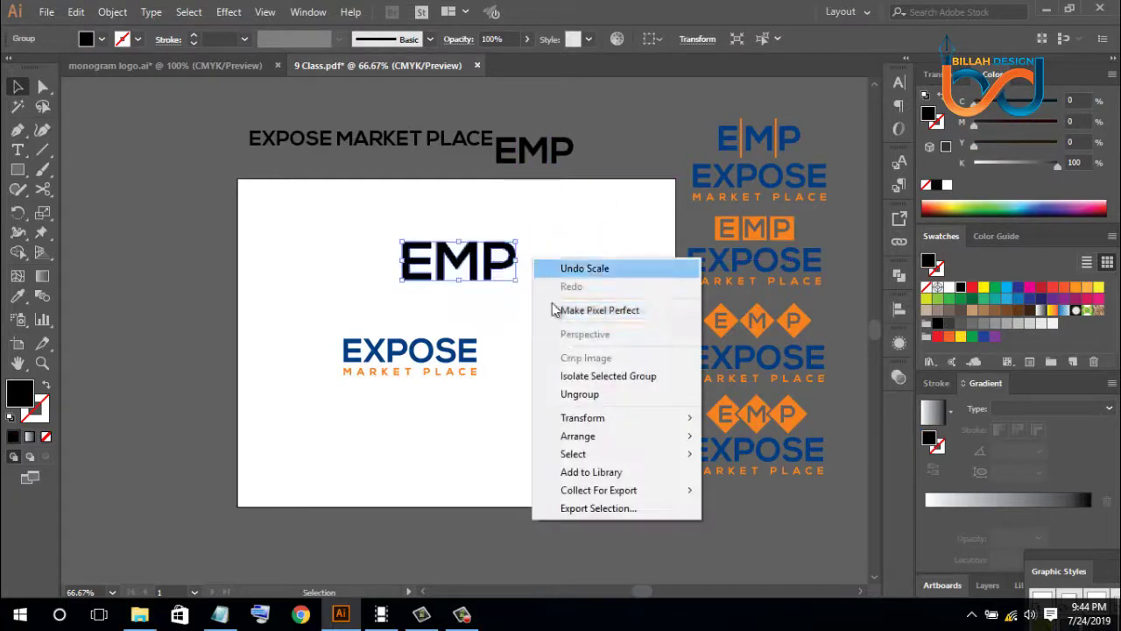
click(593, 396)
Move the wordmark down near the lower edge of the artboard
click(463, 385)
drag(463, 386, 477, 486)
click(441, 335)
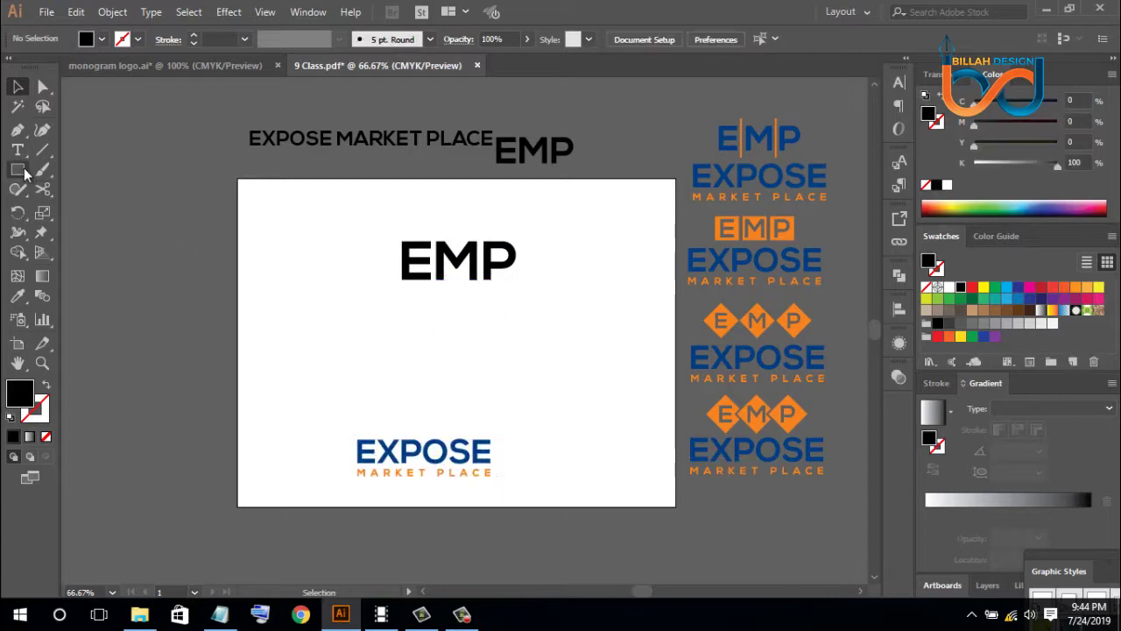
Draw a black circle about 129 pt in diameter beside the EMP letters with the Ellipse tool
drag(24, 174, 97, 206)
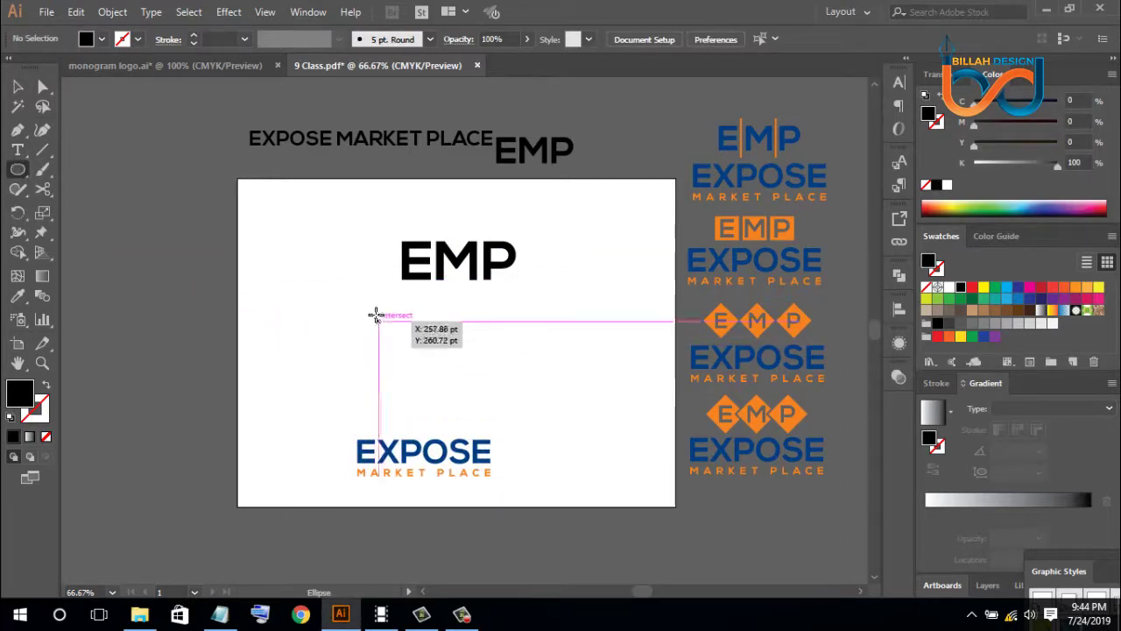
drag(325, 261, 360, 294)
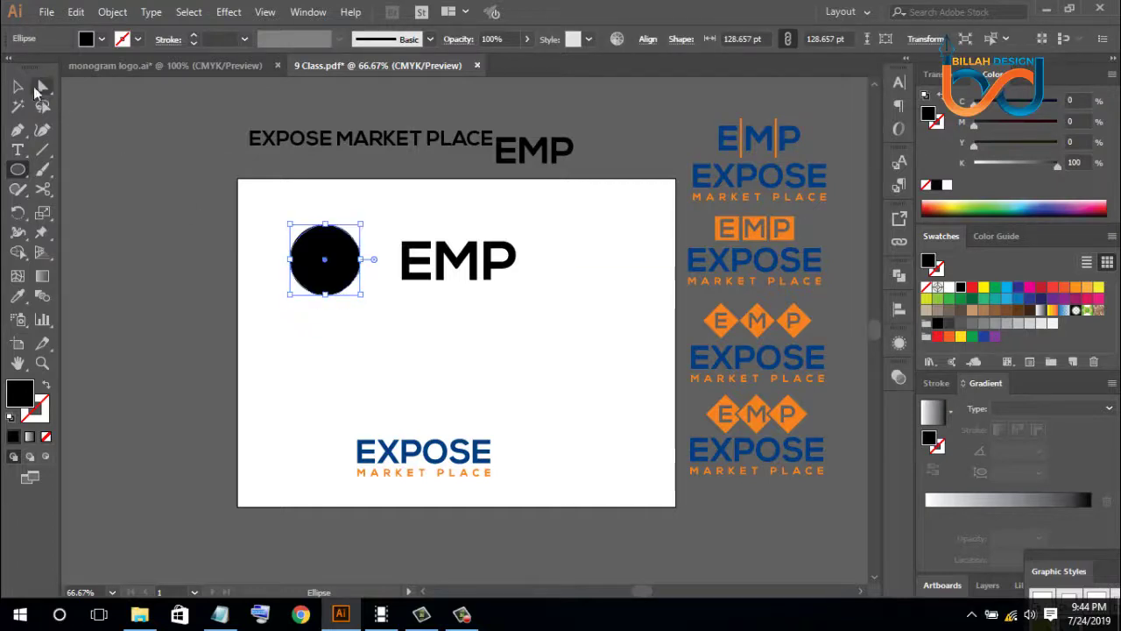
click(19, 87)
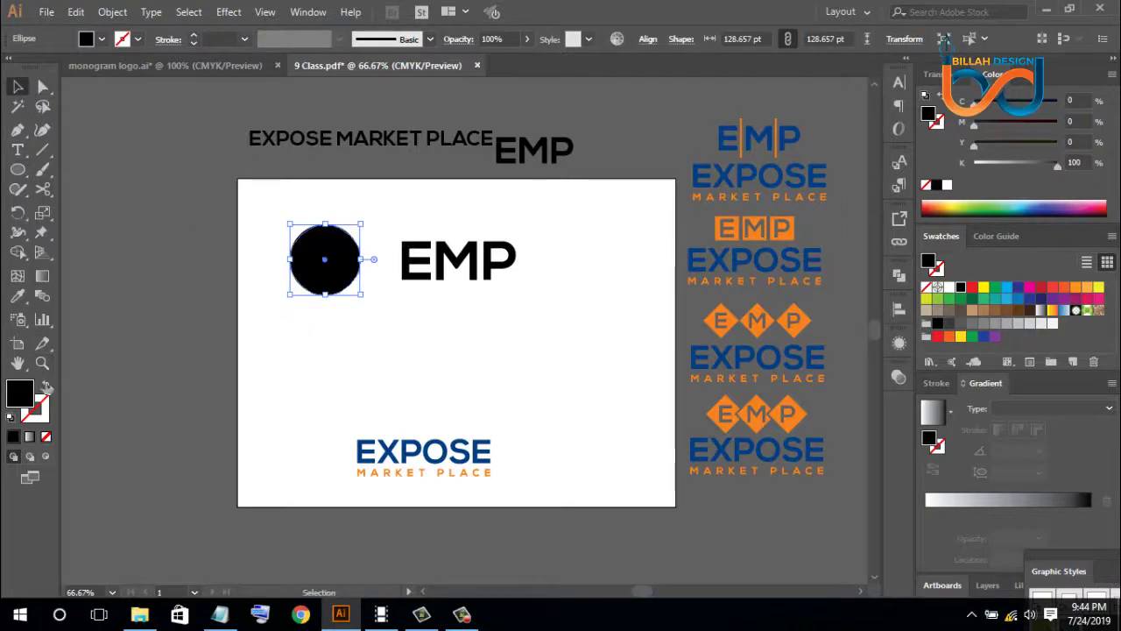
Turn the circle into an unfilled black ring with a 6 pt stroke
click(47, 388)
scroll(224, 38, up, 5)
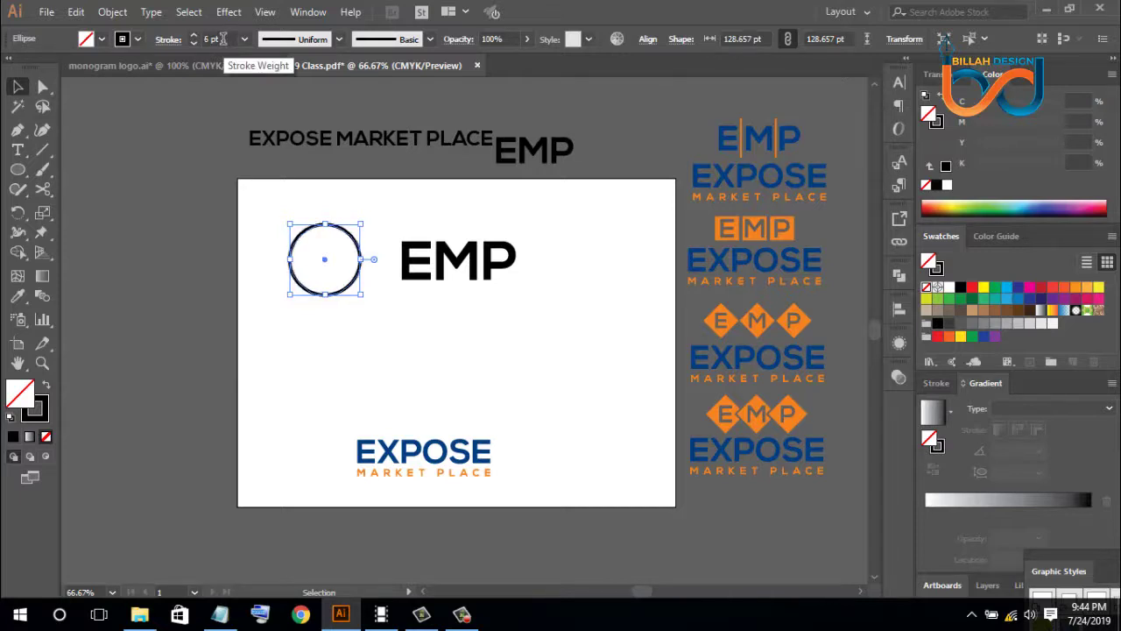
scroll(223, 38, up, 1)
scroll(223, 39, down, 1)
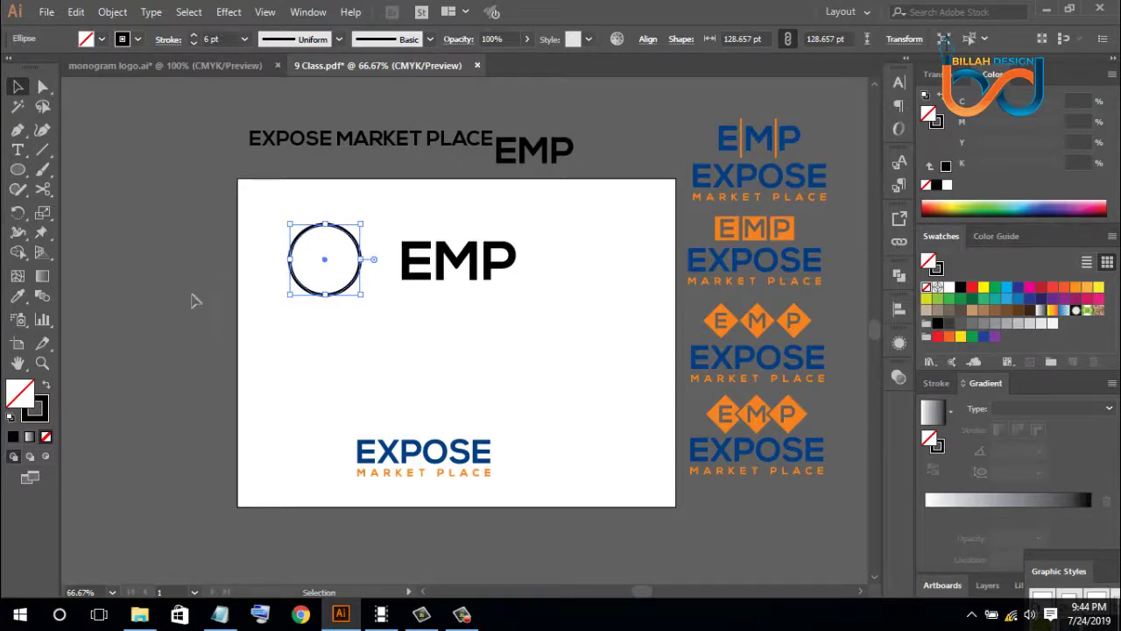
click(308, 373)
Duplicate the ring in place and scale the copy about its centre to about 112 pt in diameter
click(324, 260)
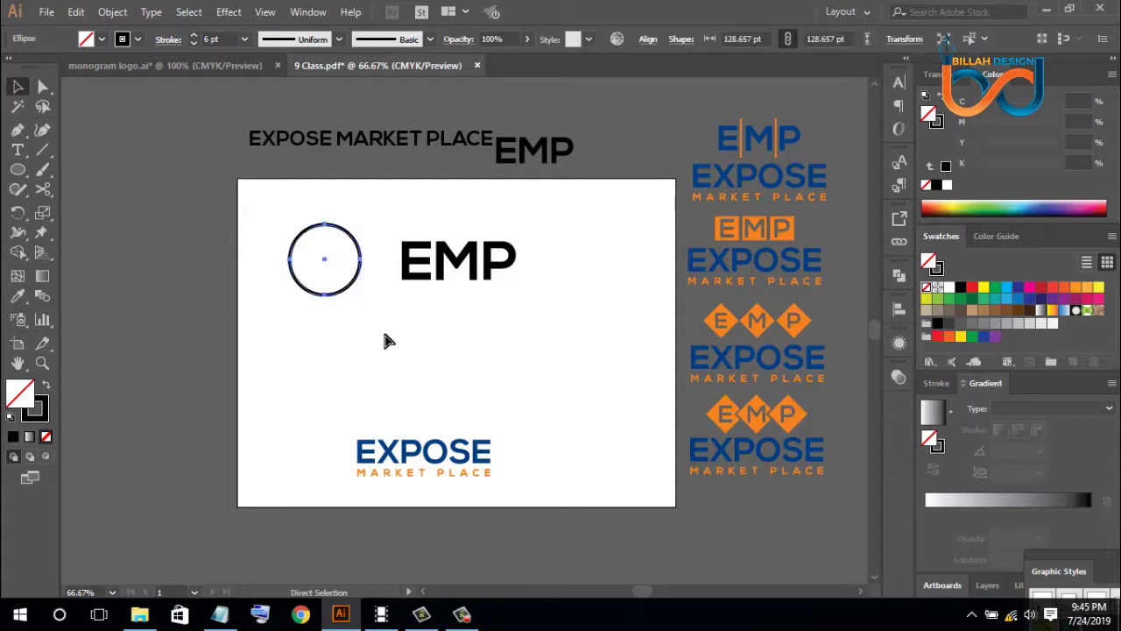
key(v)
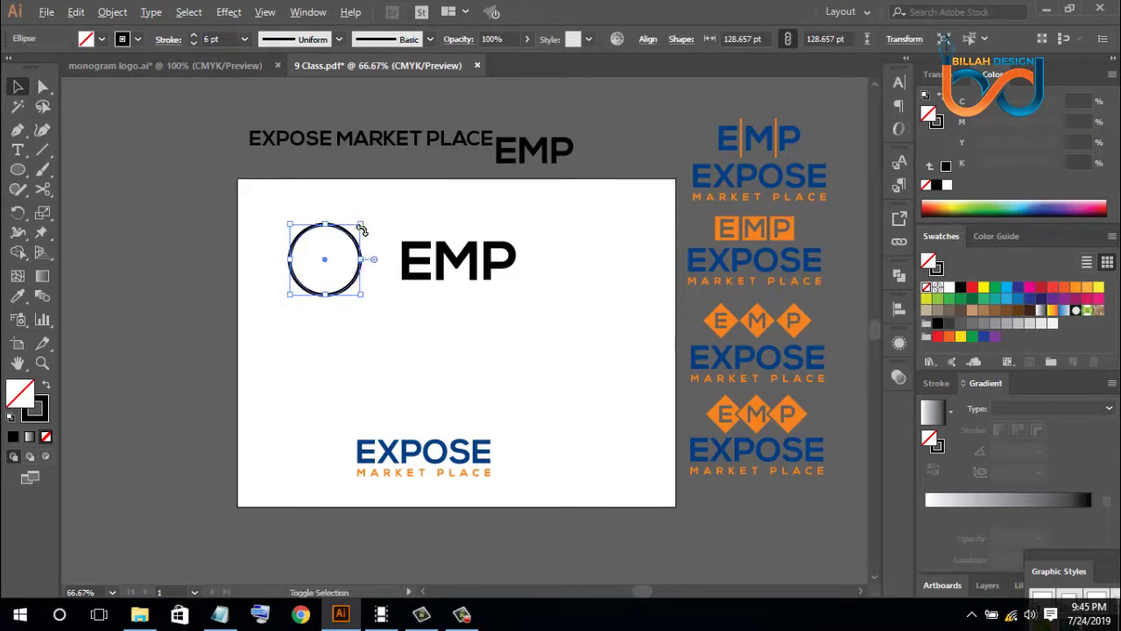
drag(363, 227, 359, 230)
click(369, 321)
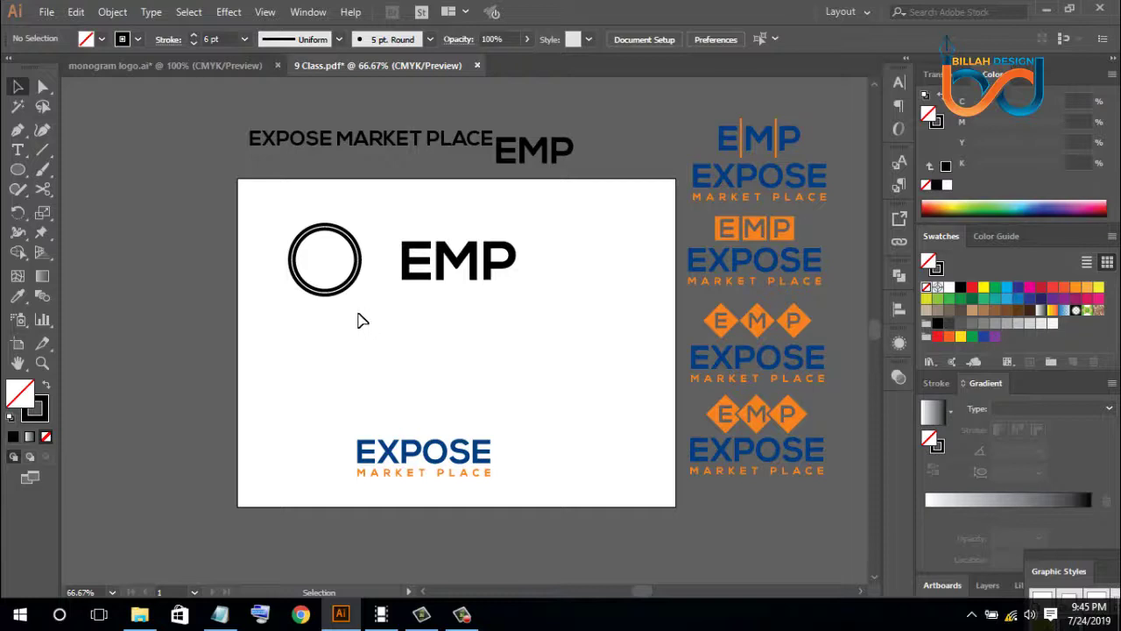
Swap the inner circle's stroke and fill to make it a solid black disc without a stroke
click(330, 294)
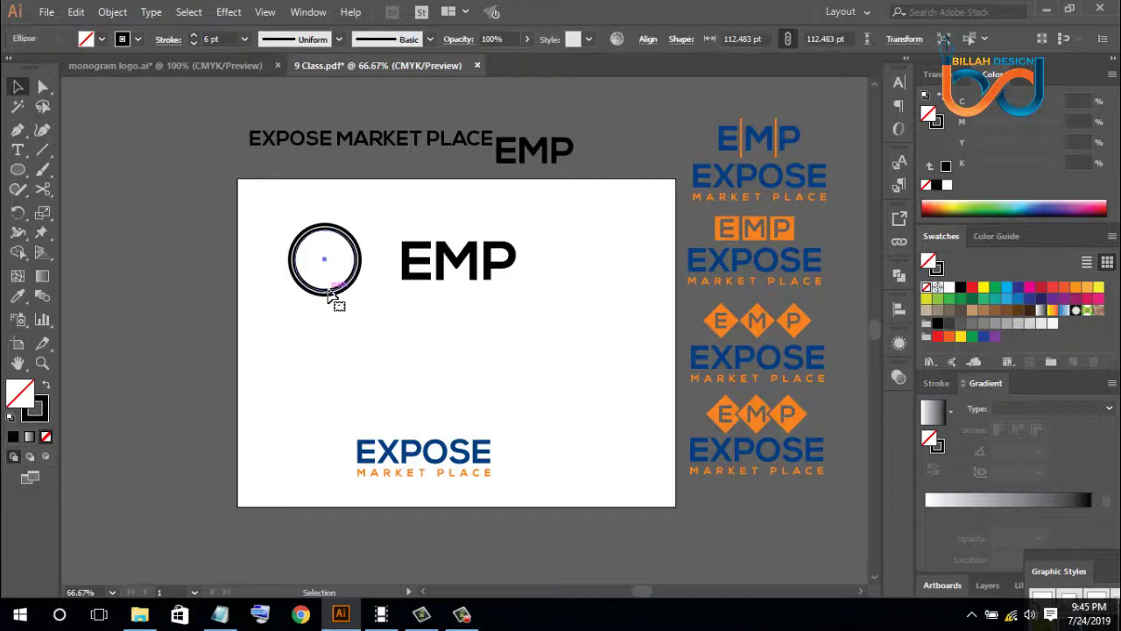
click(50, 386)
click(456, 389)
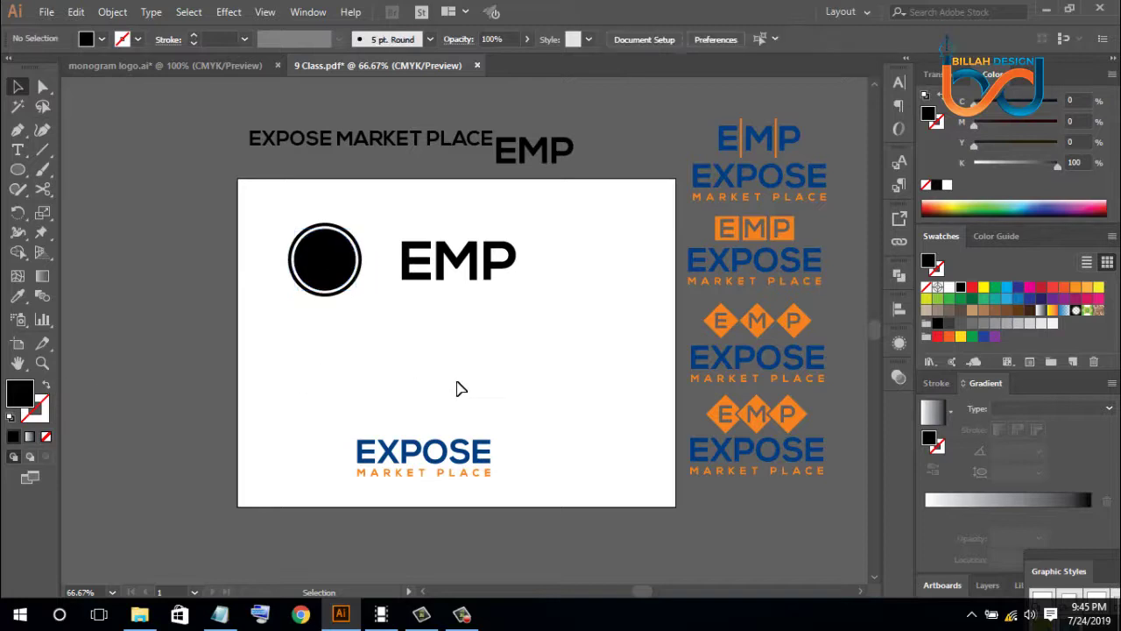
Scale the inner black disc down slightly about its centre to widen the gap to the outer ring
key(ctrl+equal)
key(ctrl+equal)
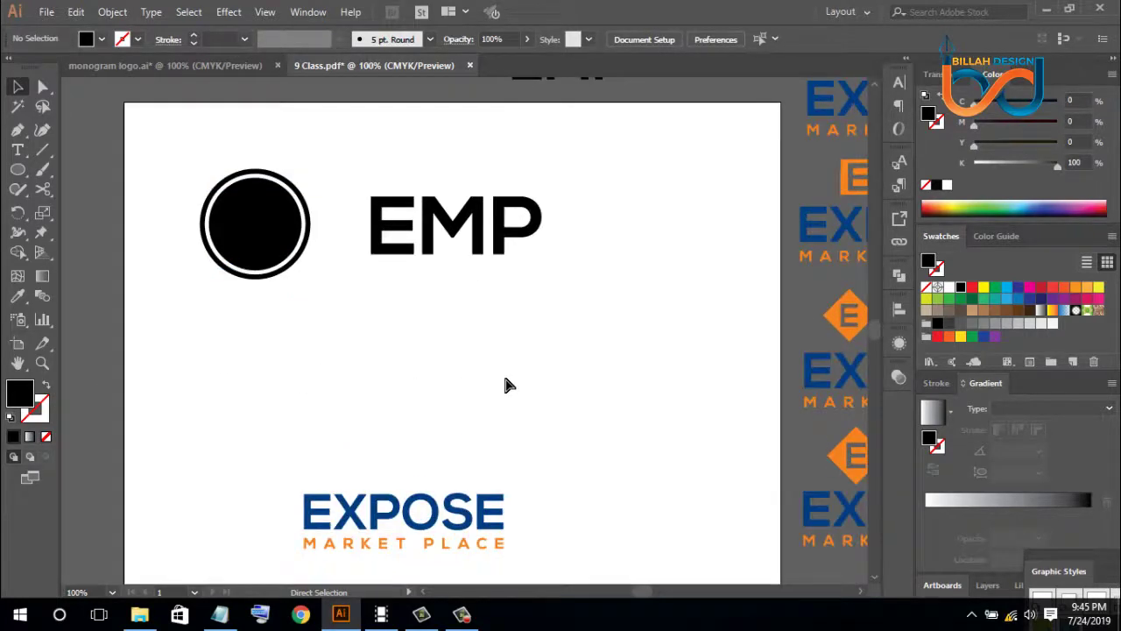
drag(330, 308, 456, 395)
click(312, 277)
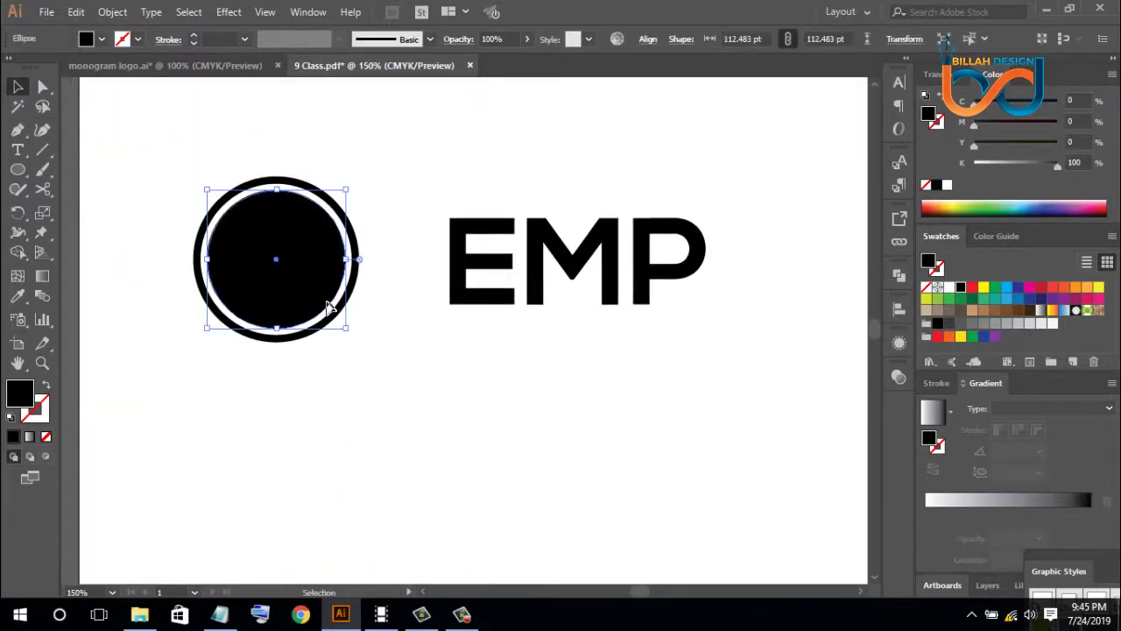
shift+click(316, 283)
click(317, 283)
drag(344, 188, 334, 192)
click(399, 347)
Expand the outer ring with both Fill and Stroke enabled
click(342, 320)
click(429, 377)
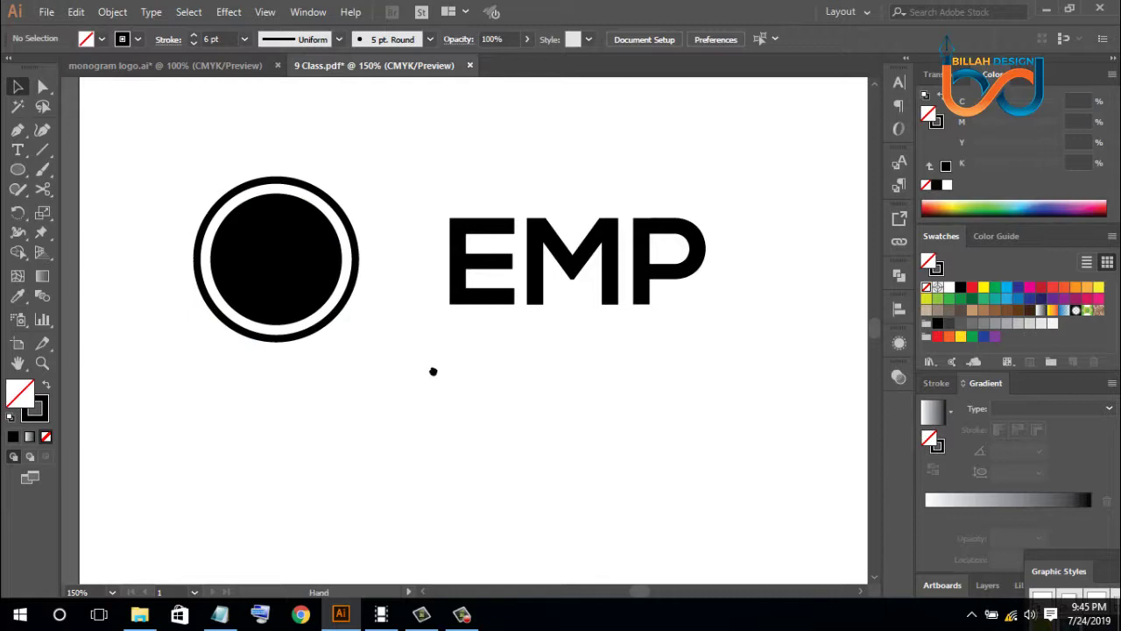
drag(433, 370, 454, 373)
click(367, 314)
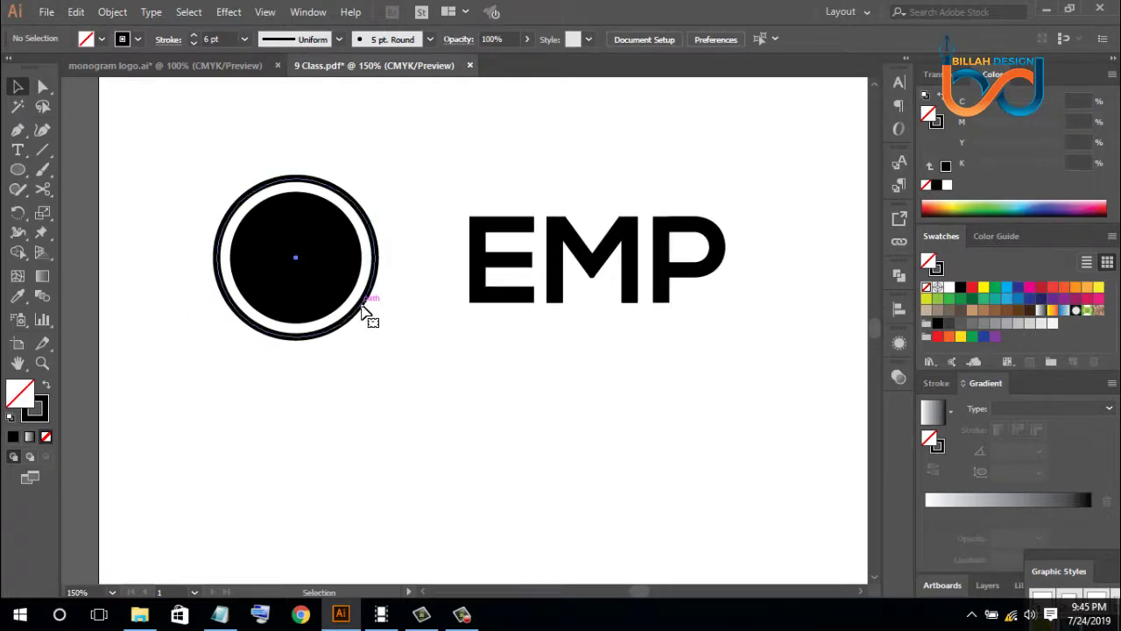
click(114, 12)
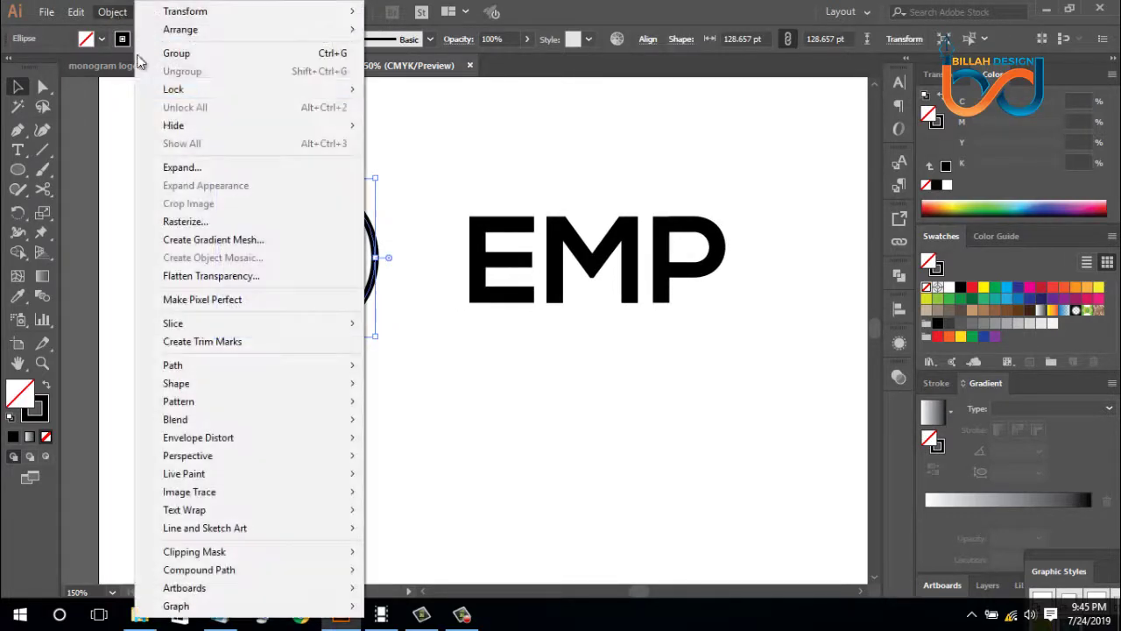
click(189, 169)
click(510, 399)
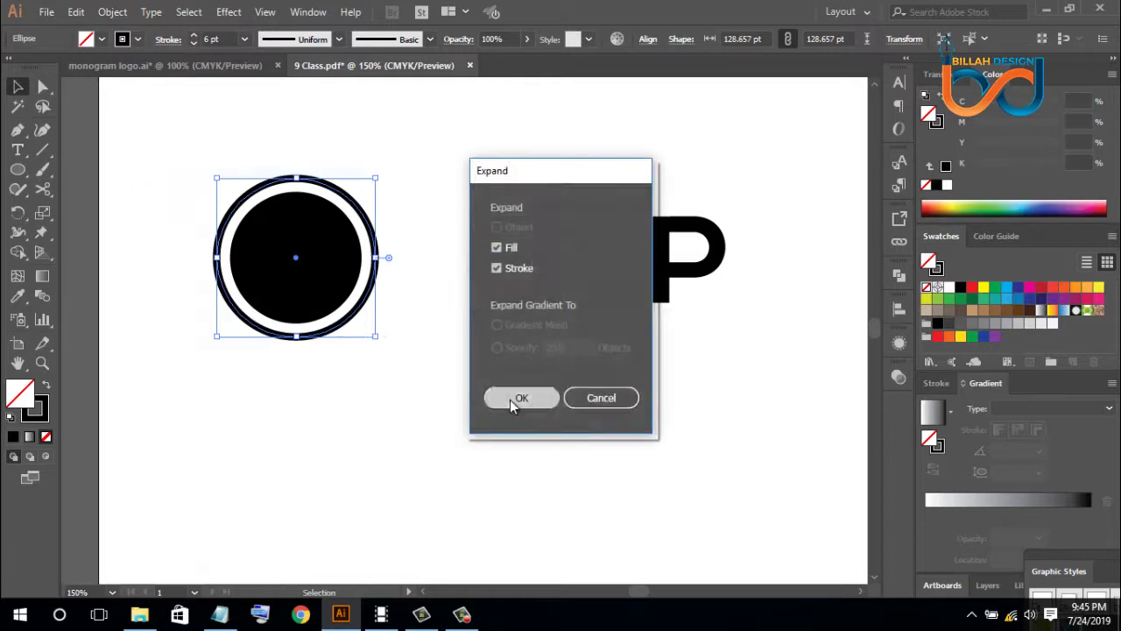
Group the expanded outer ring with the solid inner disc
click(398, 302)
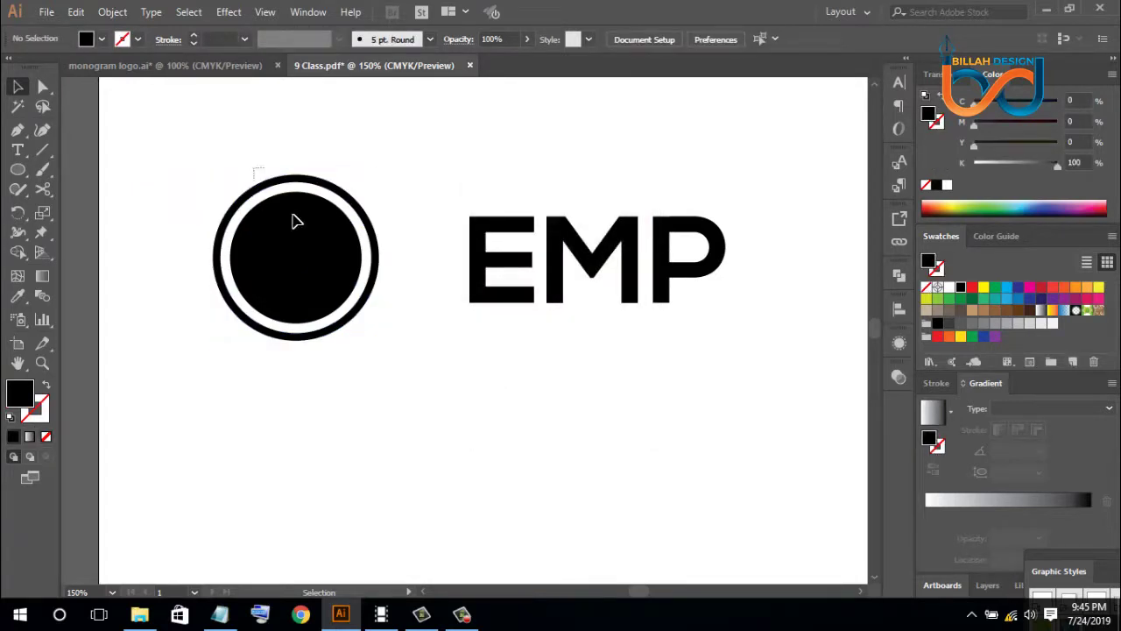
click(302, 225)
right_click(305, 228)
click(351, 328)
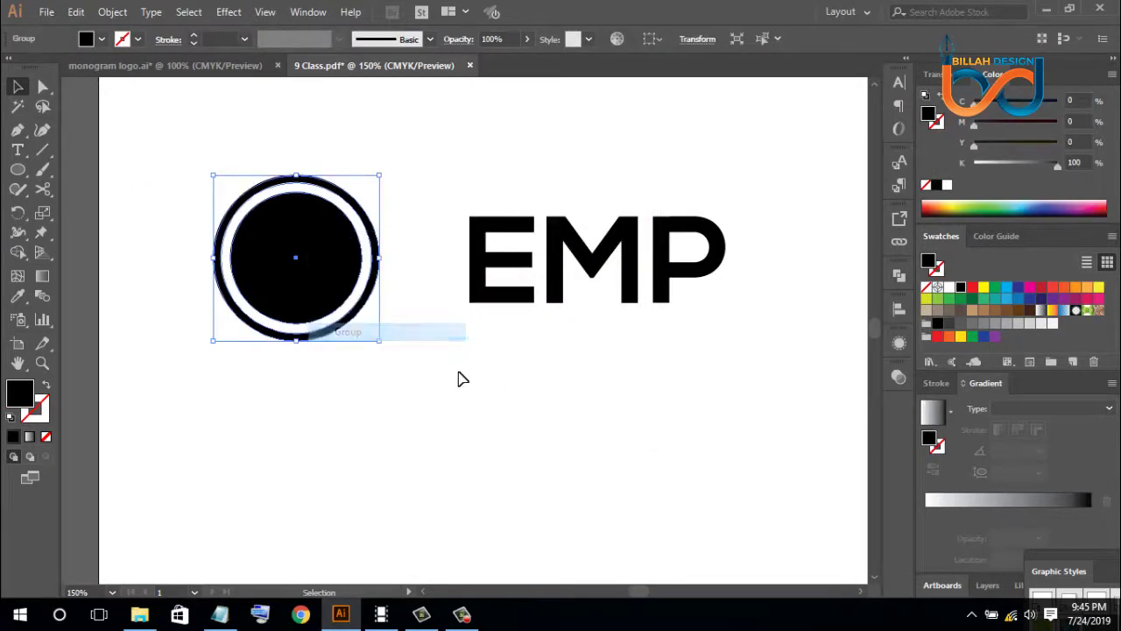
click(463, 377)
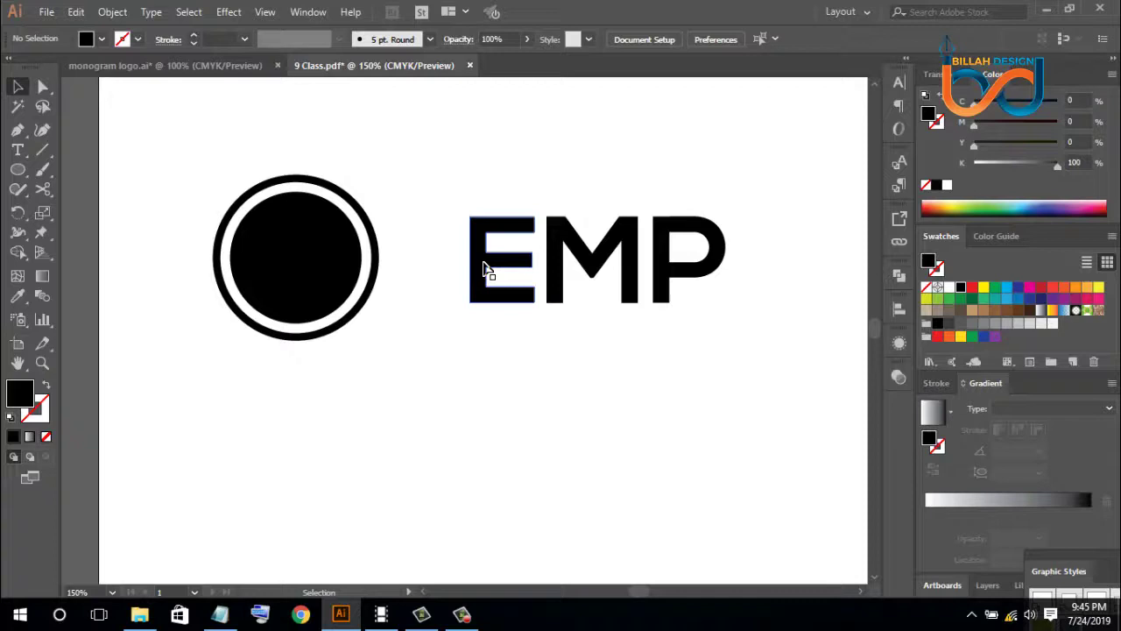
Move the M from the EMP lettering onto the disc, fill it red, and bring it to the front
click(590, 271)
click(605, 376)
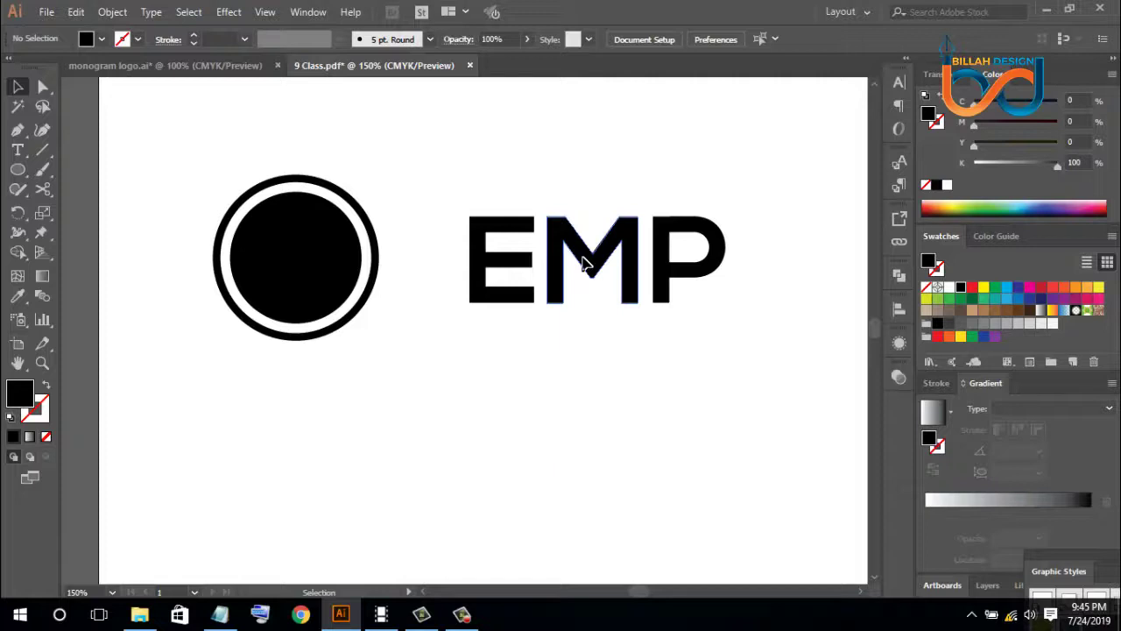
drag(580, 263, 296, 261)
click(972, 288)
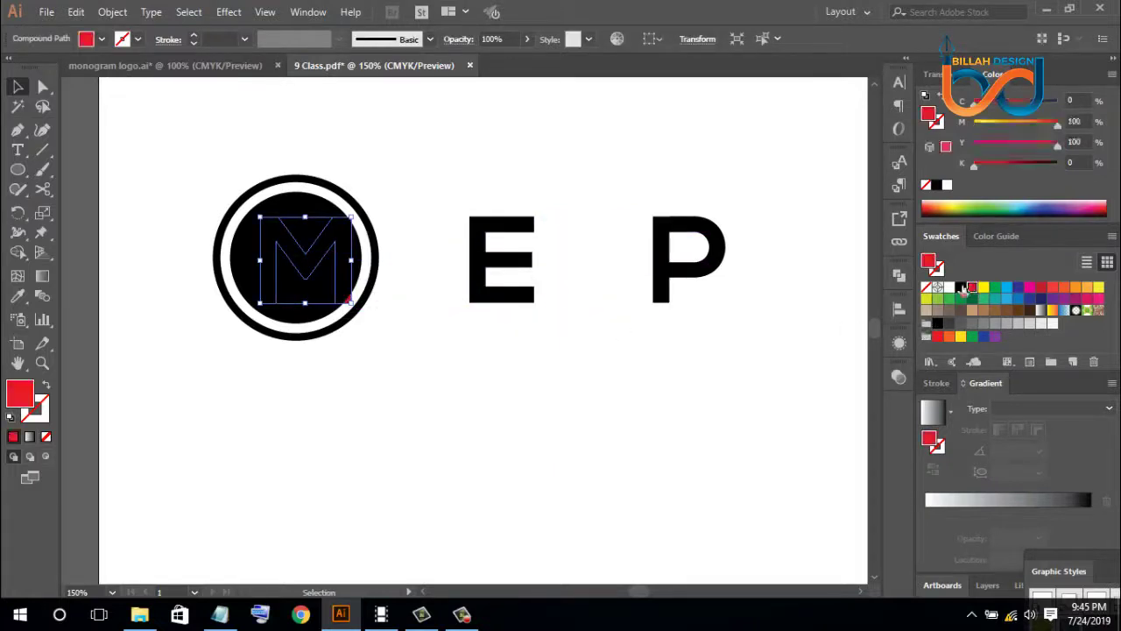
right_click(452, 166)
mouse_move(500, 321)
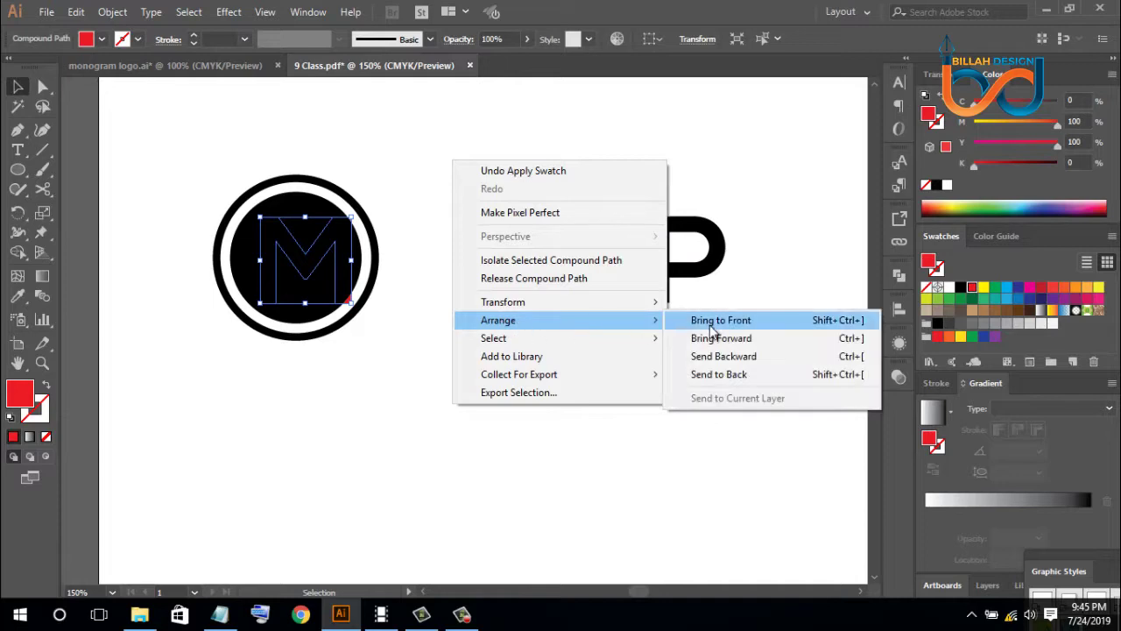
click(712, 321)
Centre the red M horizontally and vertically within the ringed circle
drag(215, 150, 386, 368)
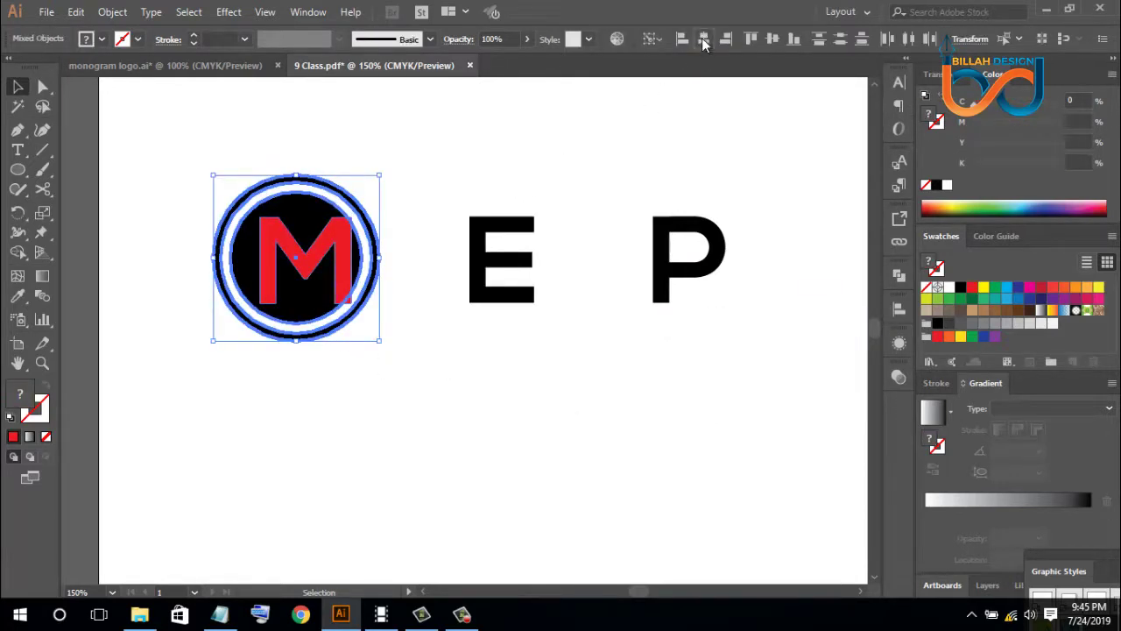
click(703, 39)
click(772, 41)
click(464, 337)
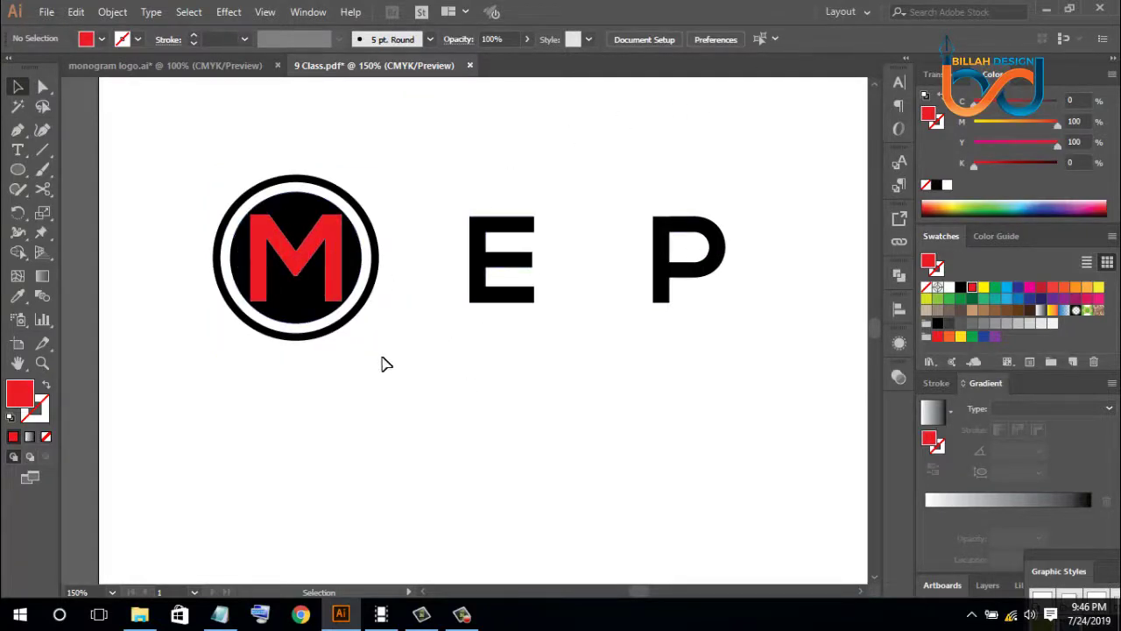
Duplicate the ringed circle below and to the right of the M circle, and move the E, filled red, onto the copy
click(301, 312)
drag(308, 312, 437, 457)
click(506, 306)
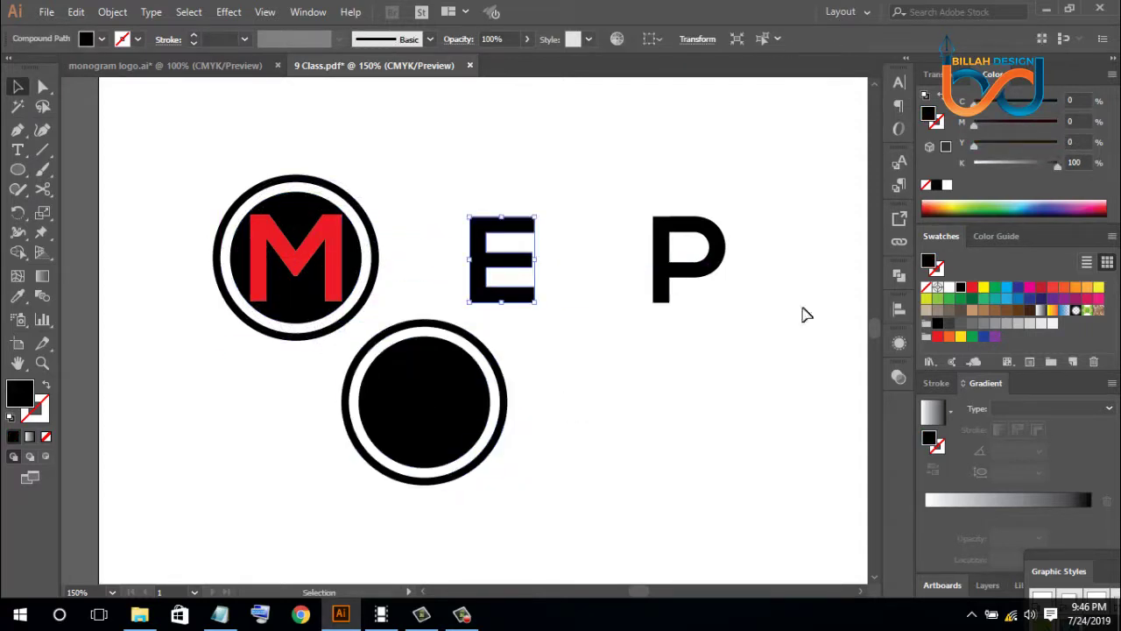
click(971, 288)
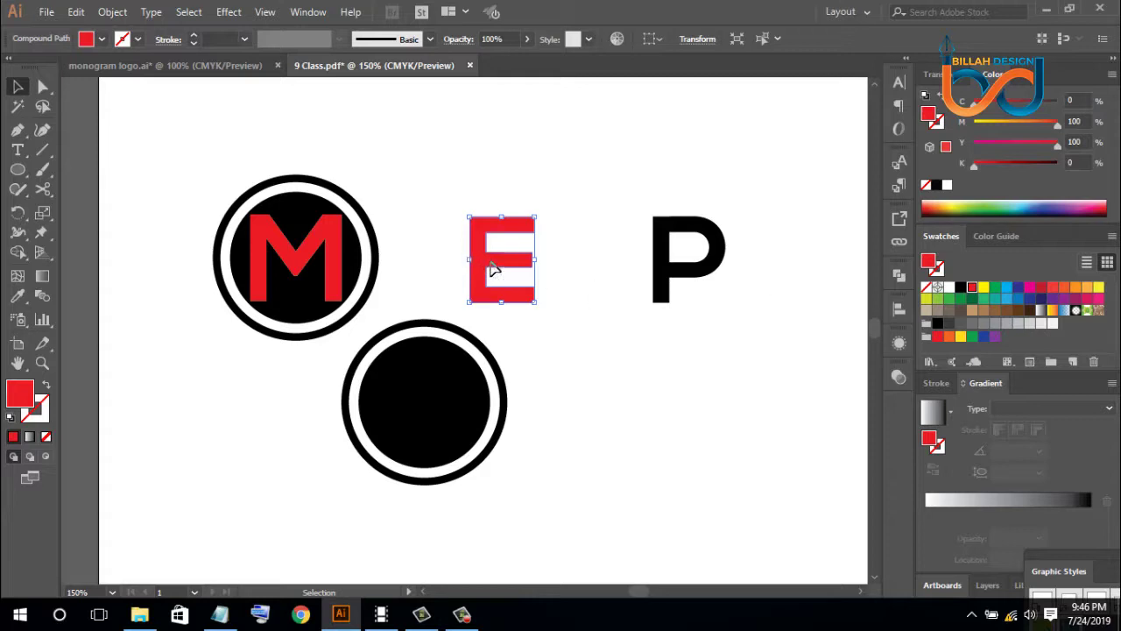
drag(490, 269, 431, 408)
click(628, 413)
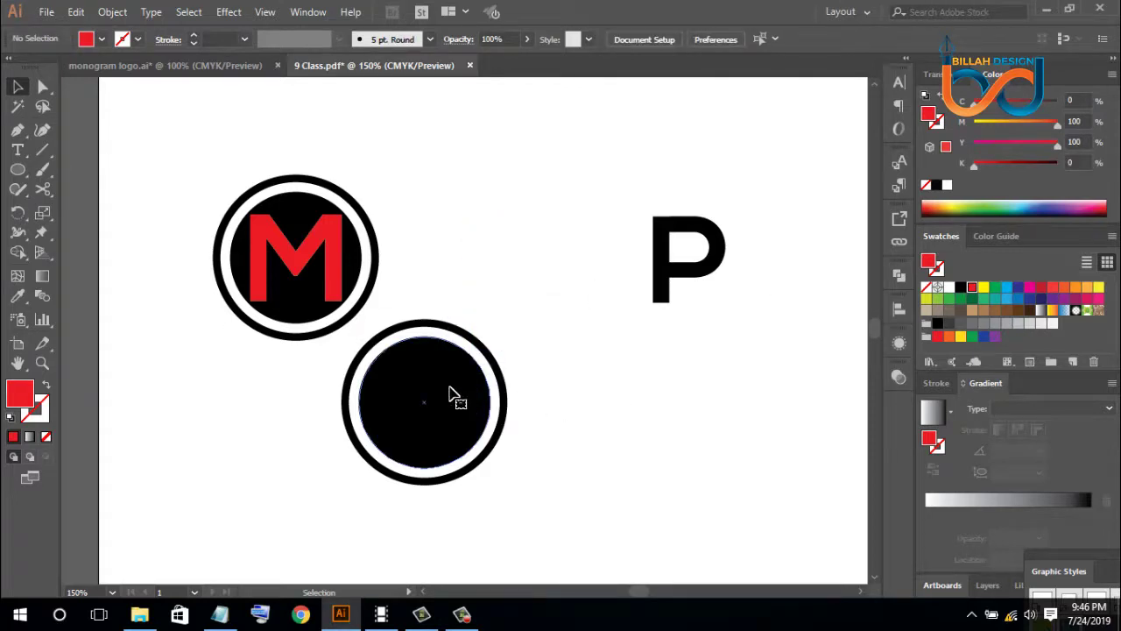
Send the duplicated ringed circle to the back, behind the red E
click(450, 396)
right_click(450, 395)
click(533, 445)
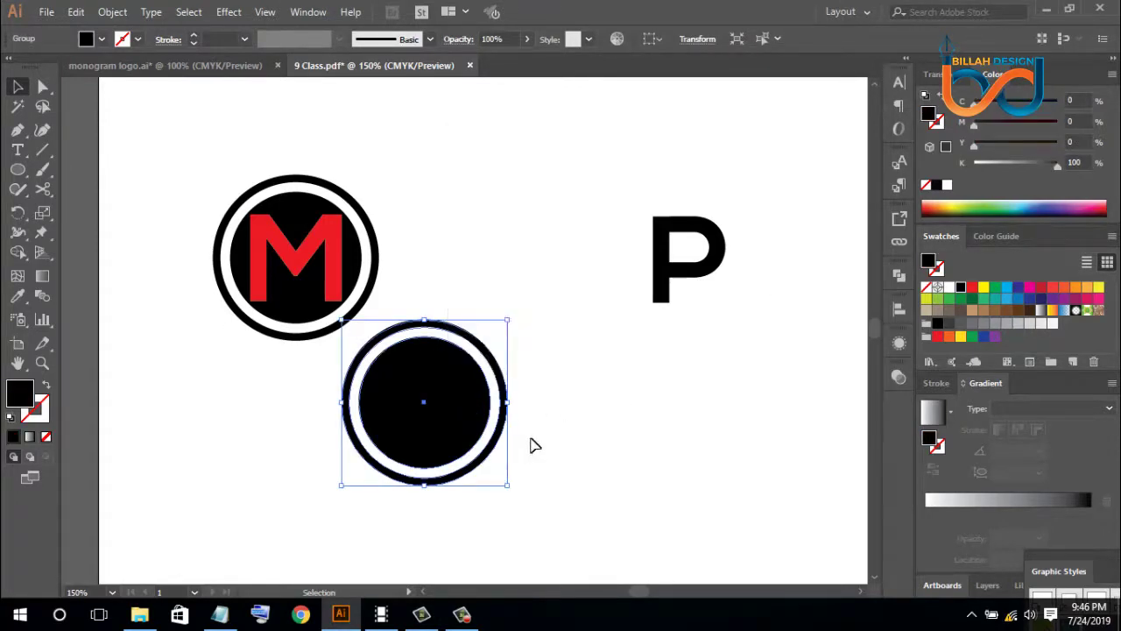
click(533, 446)
right_click(460, 400)
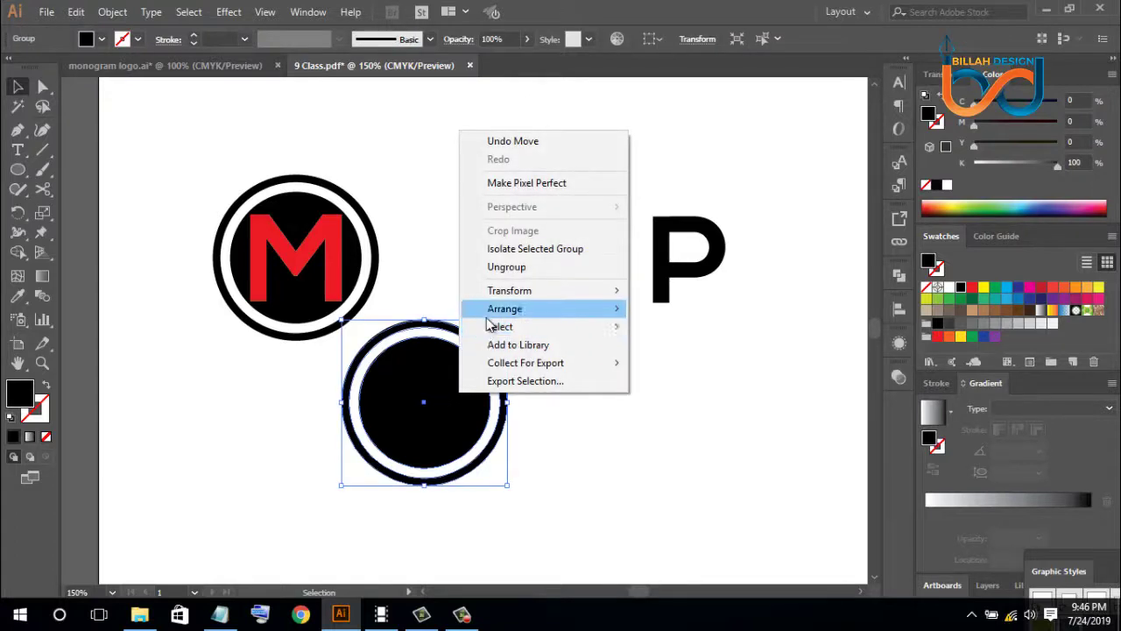
mouse_move(536, 316)
click(679, 364)
click(563, 403)
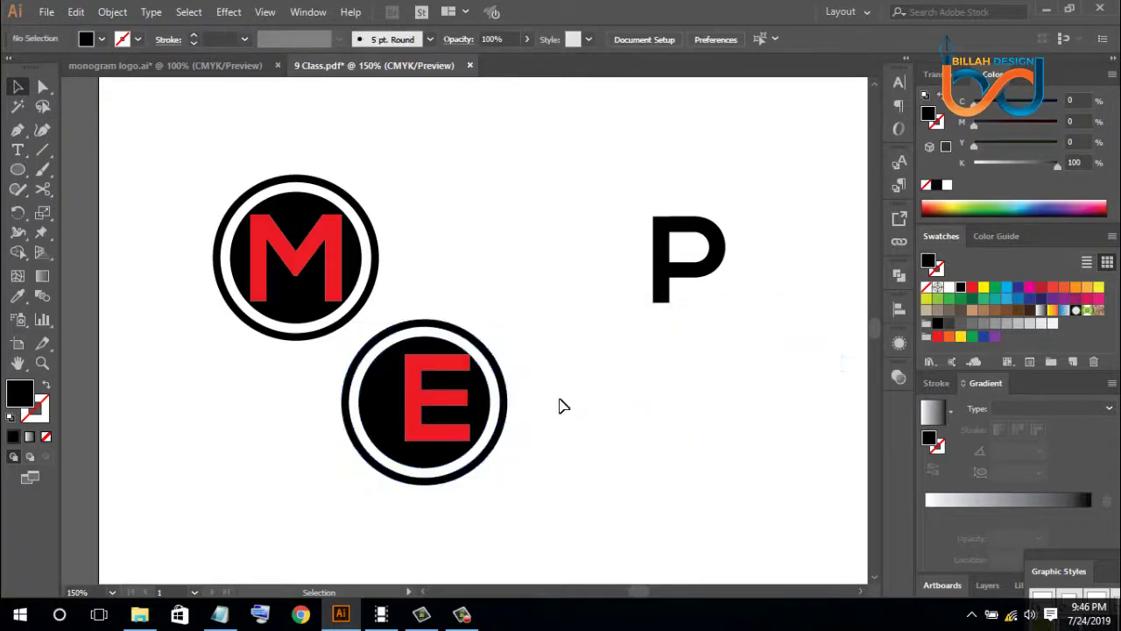
Place another copy of the ringed circle beside the P and fill the P red
drag(484, 405, 613, 282)
click(644, 289)
click(679, 280)
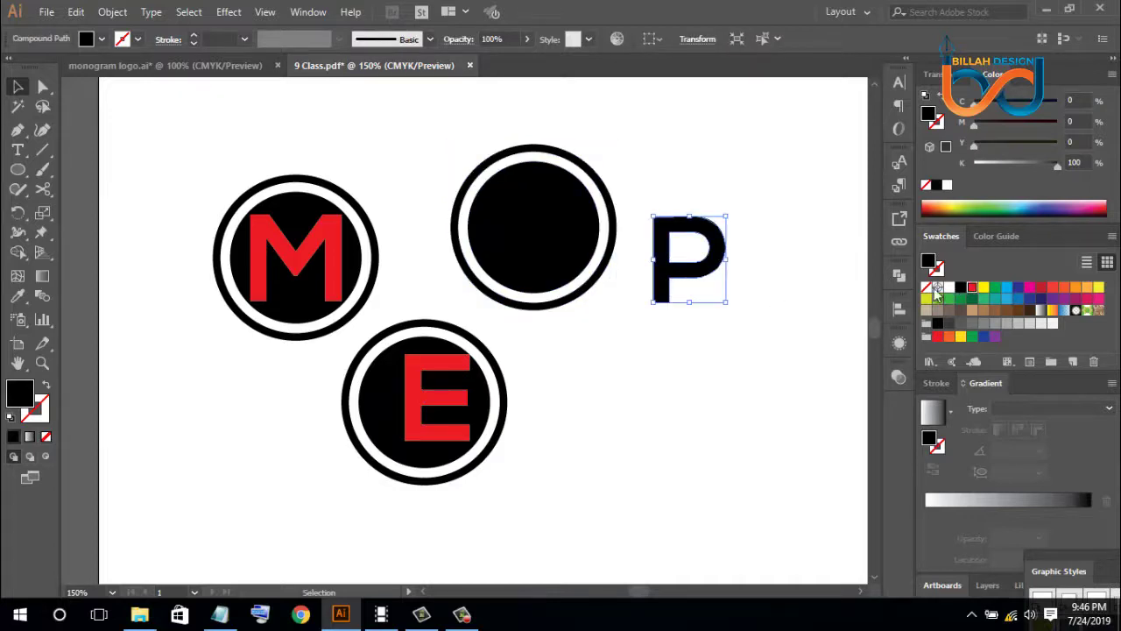
click(973, 287)
Bring the red P to the front and move it onto the empty ringed circle
right_click(691, 240)
mouse_move(736, 402)
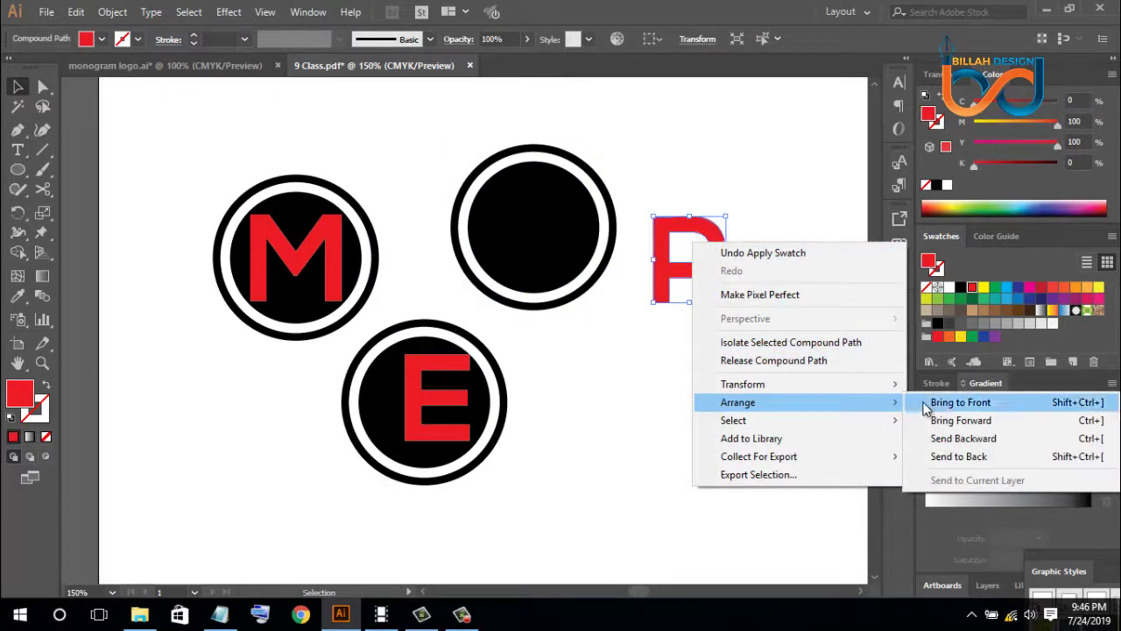
click(927, 402)
drag(671, 283, 612, 348)
Centre the P horizontally and vertically within its ringed circle
drag(681, 147, 547, 271)
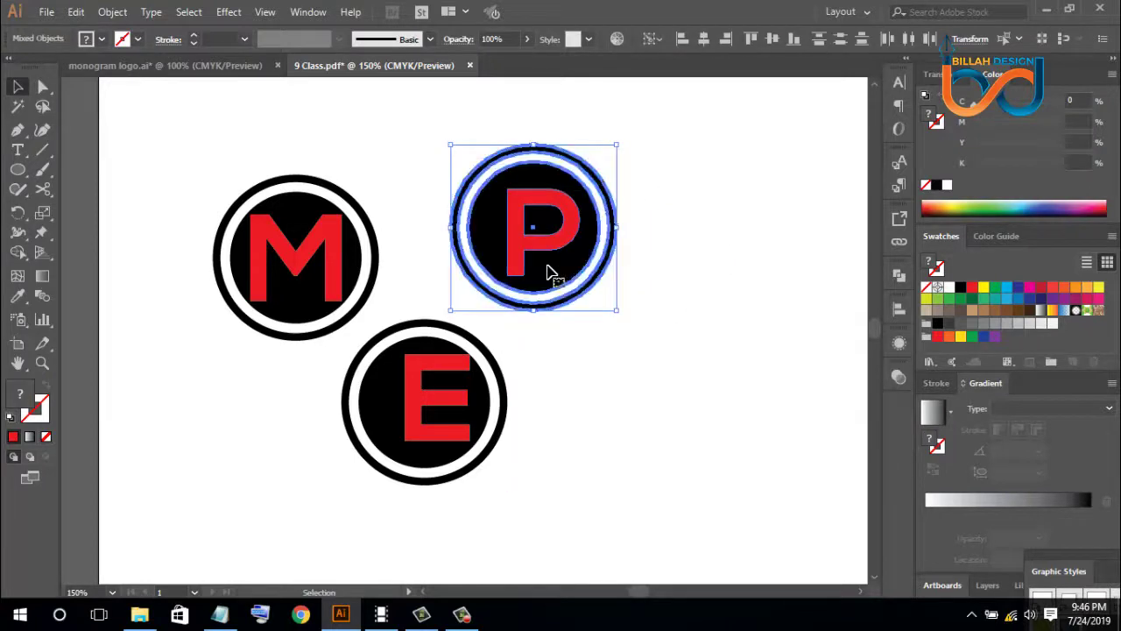
click(703, 38)
click(772, 38)
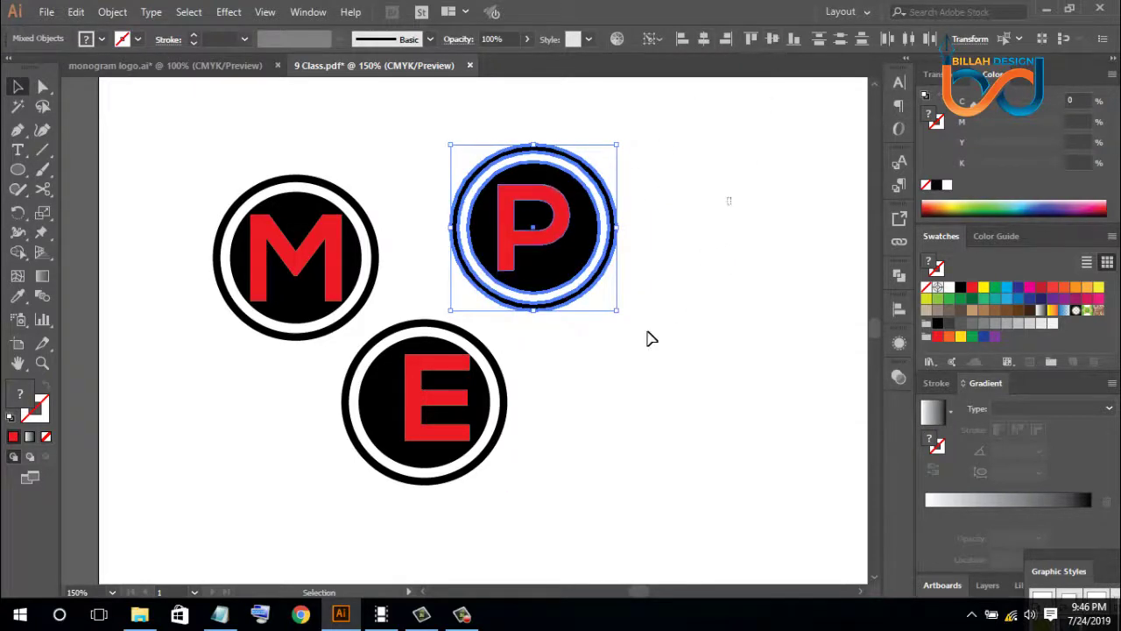
click(645, 333)
Align the E and its ringed circle on their horizontal and vertical centres
click(485, 405)
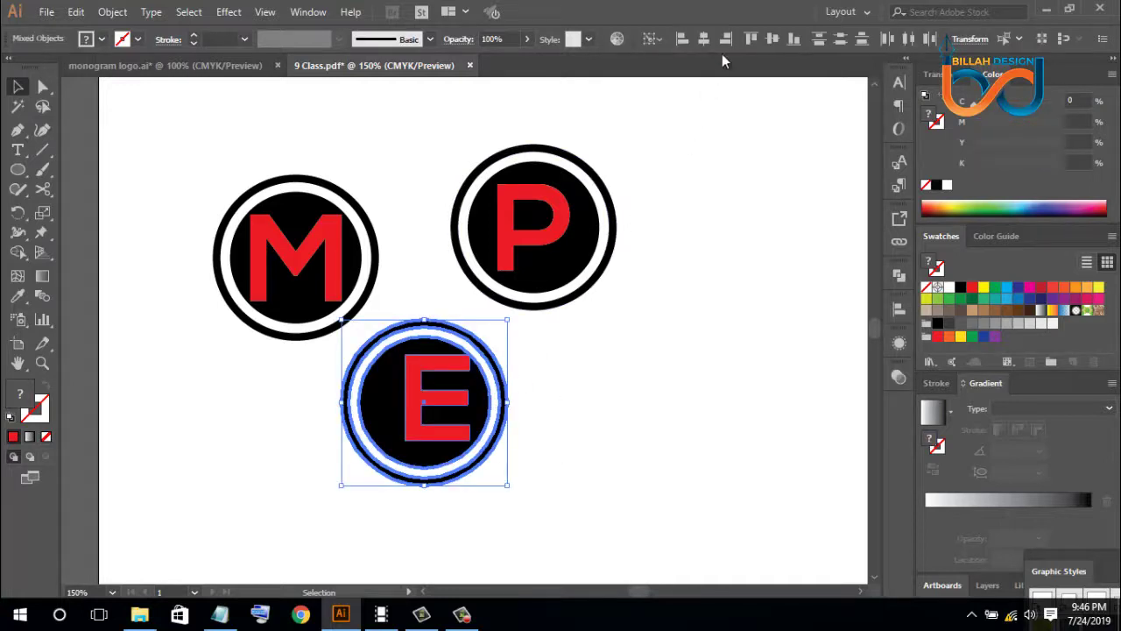
click(703, 38)
click(772, 39)
click(715, 278)
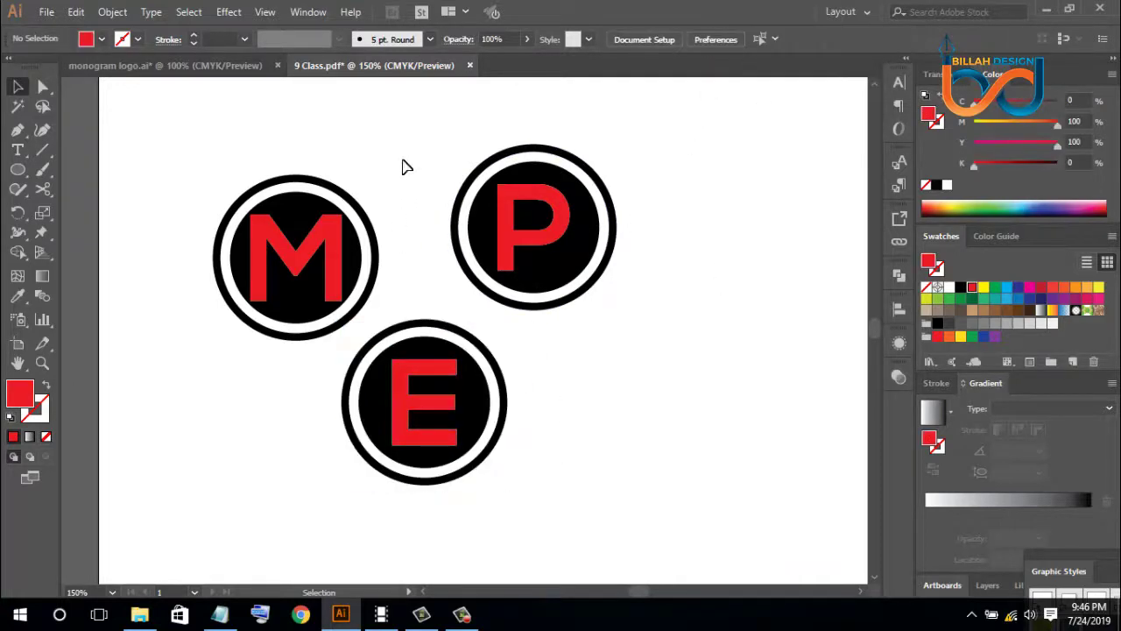
Group each of the letters M, E and P with its own ringed circle
drag(401, 164, 296, 291)
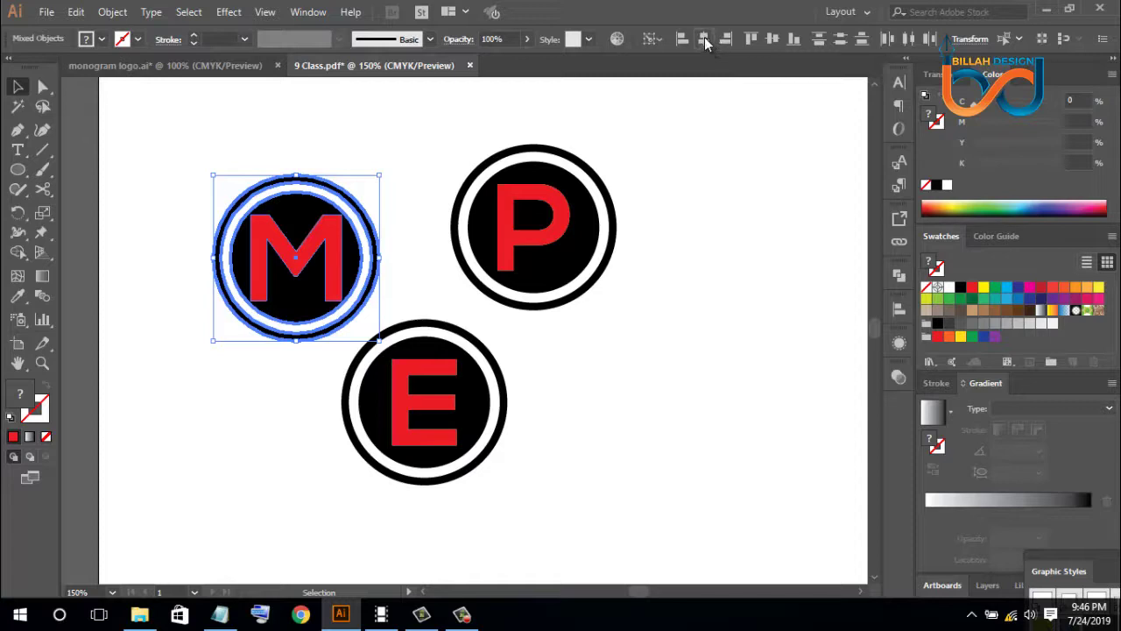
click(699, 333)
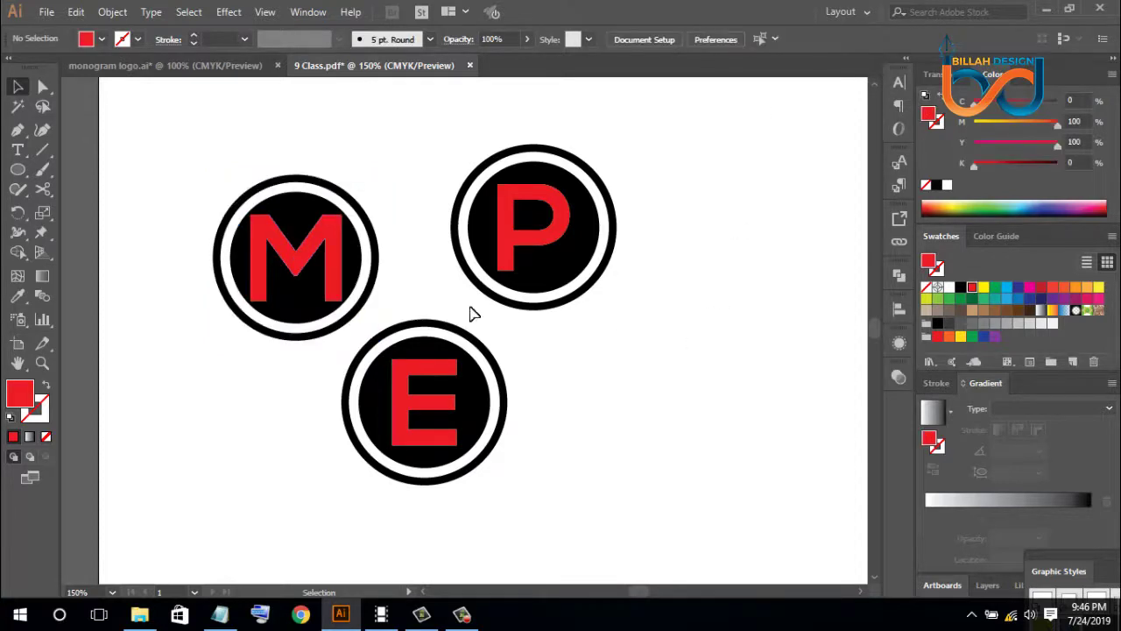
click(302, 245)
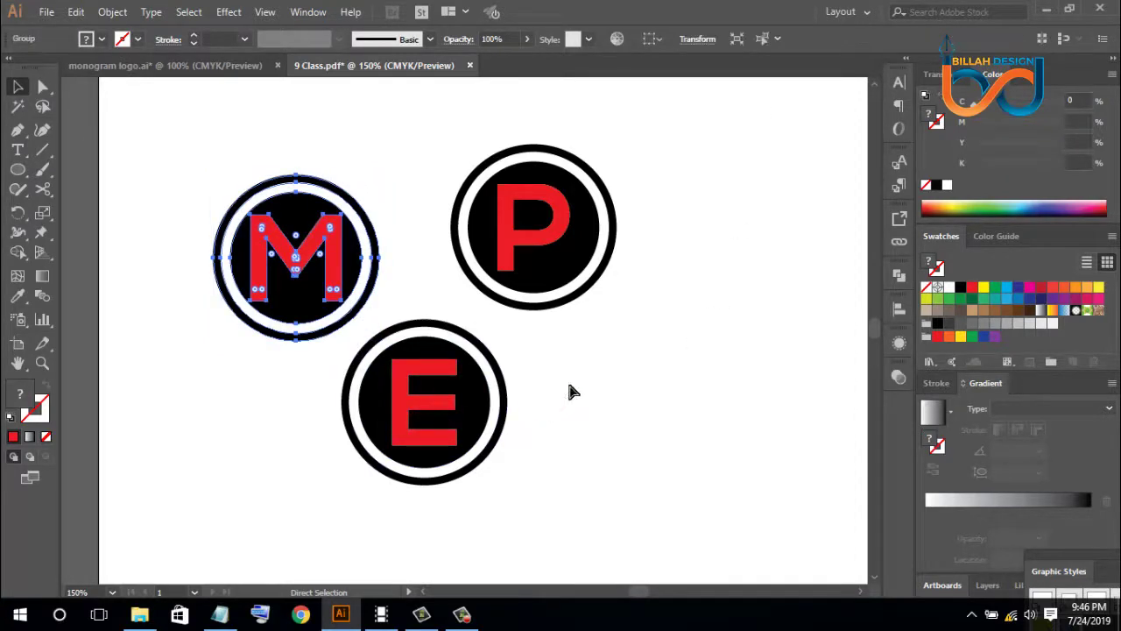
drag(578, 375, 313, 457)
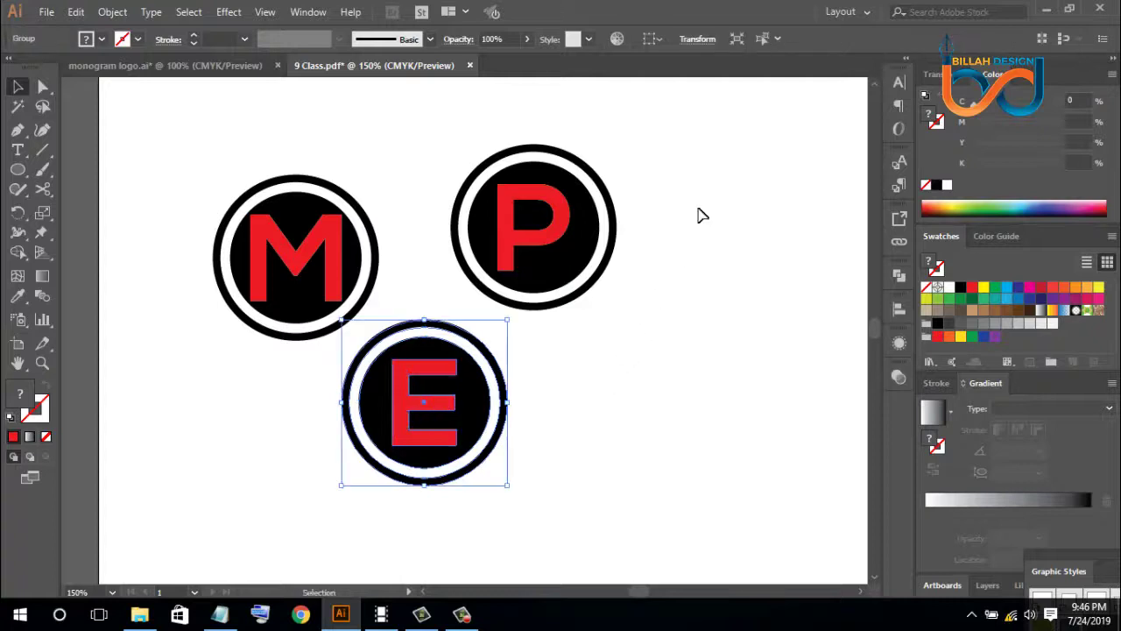
ctrl+click(542, 296)
click(640, 383)
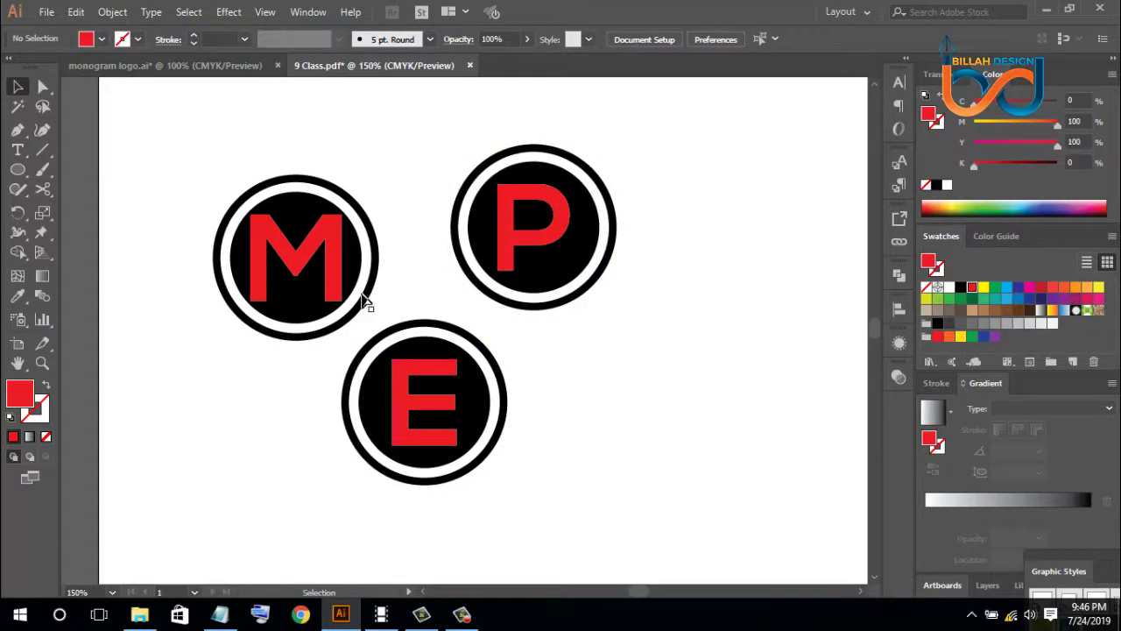
Arrange the badges in a row reading EMP, with the M badge beside the E and the P badge beside the M
drag(363, 298, 613, 410)
click(689, 318)
drag(565, 445, 448, 325)
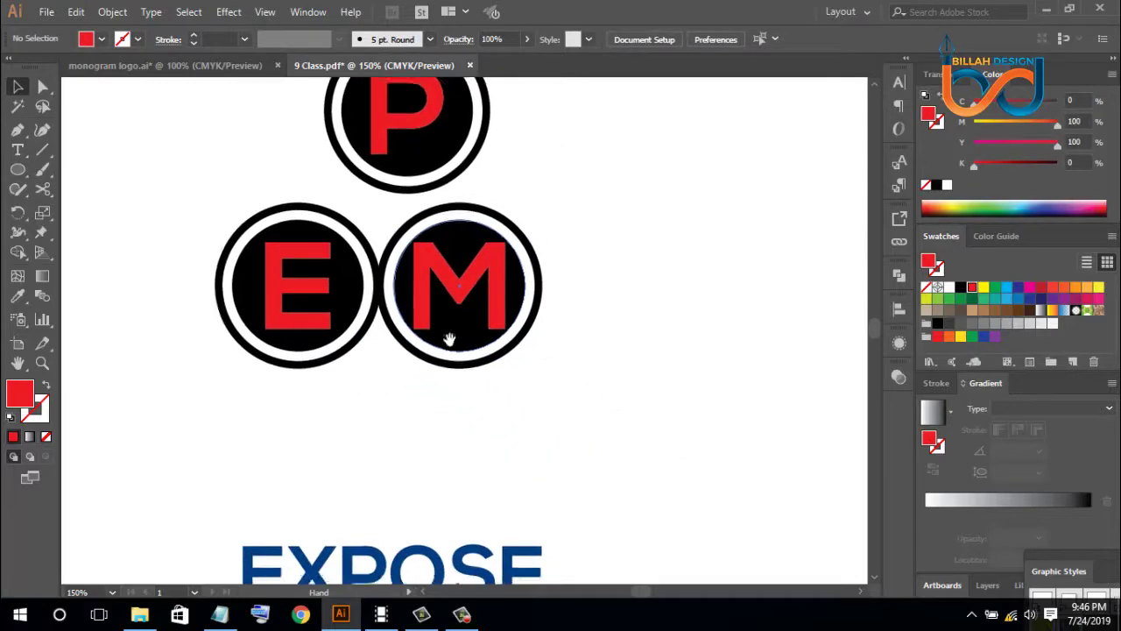
drag(440, 138, 661, 346)
click(282, 445)
Align the bottom edges of the three badges using the P badge as the key object
drag(215, 430, 750, 187)
click(664, 281)
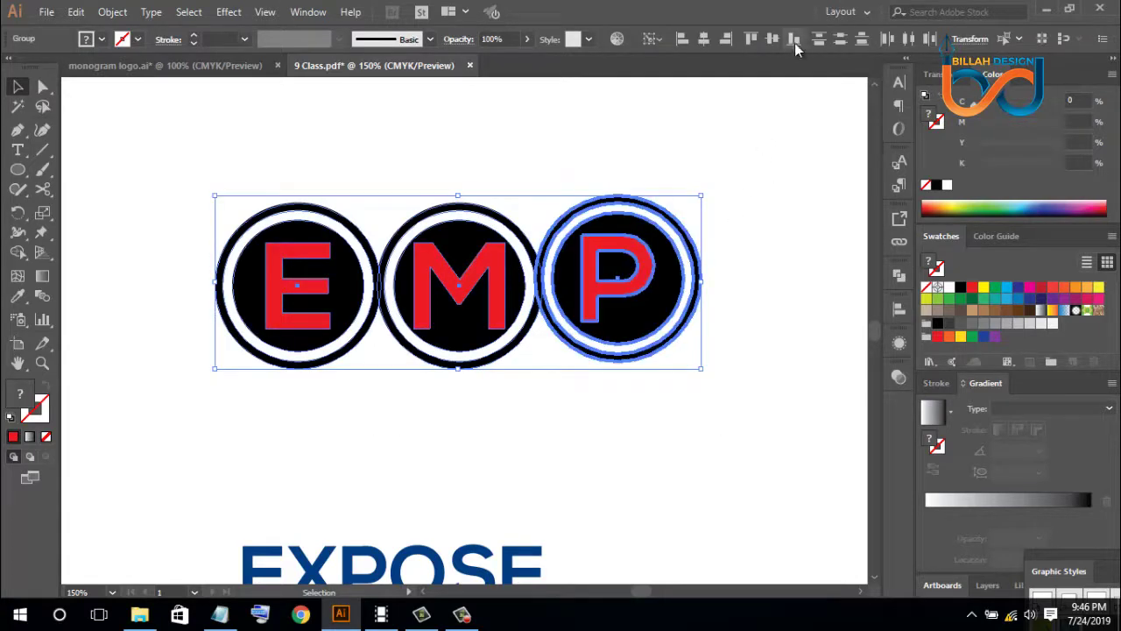
click(794, 39)
click(631, 405)
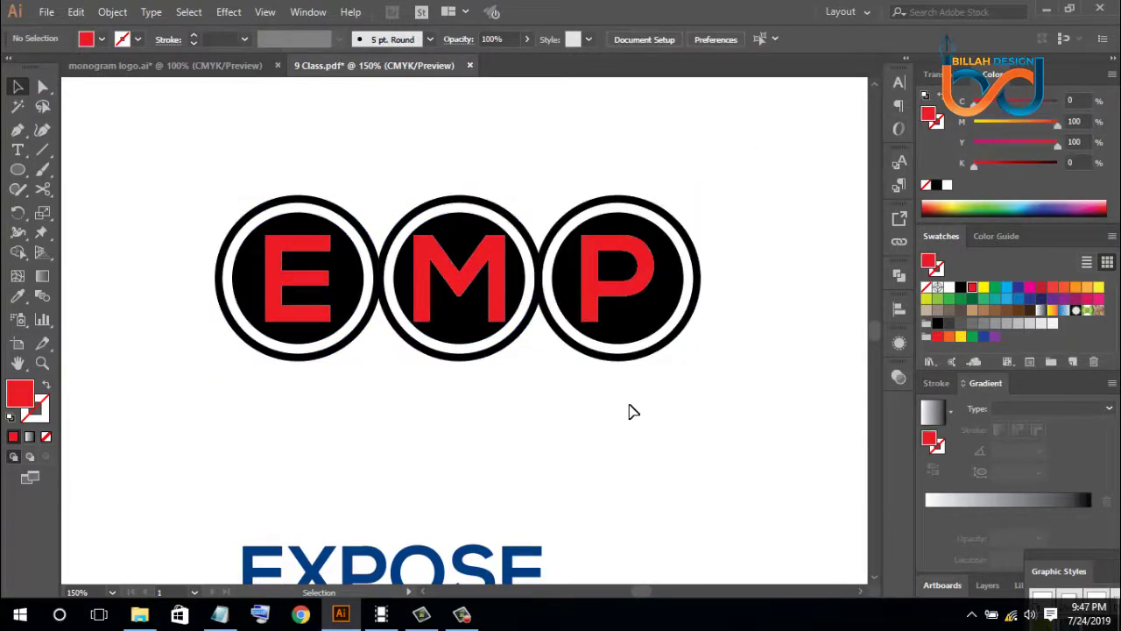
Fill only the outer ring of the M badge with the cyan swatch (C=100), leaving the rest of the group untouched
key(ctrl+plus)
key(ctrl+plus)
key(ctrl+plus)
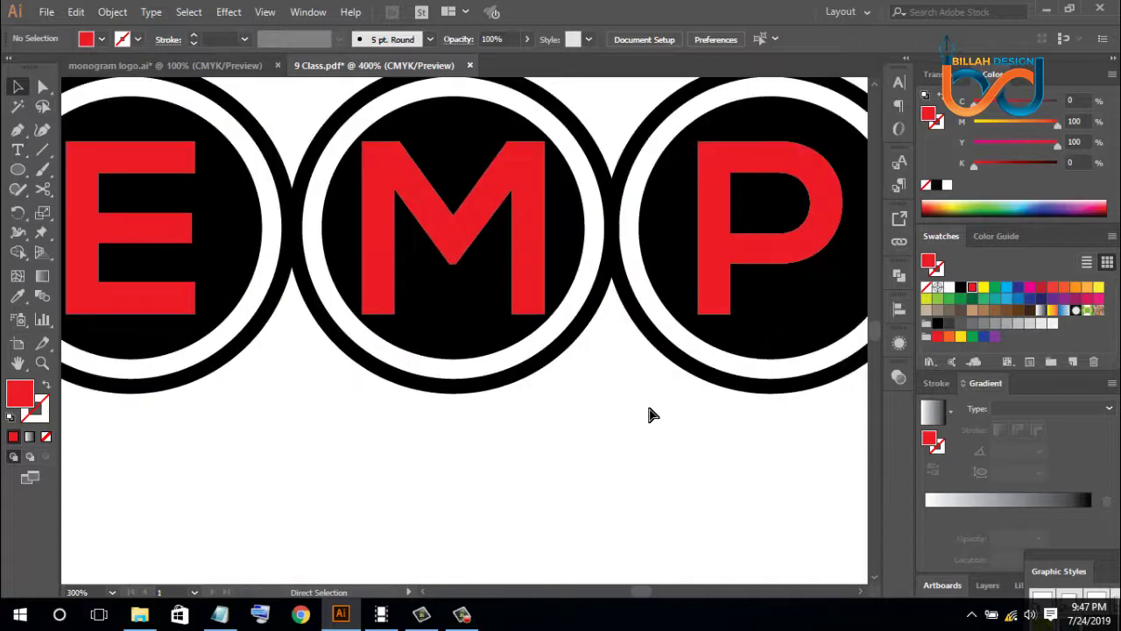
scroll(438, 416, up, 1)
scroll(438, 416, left, 3)
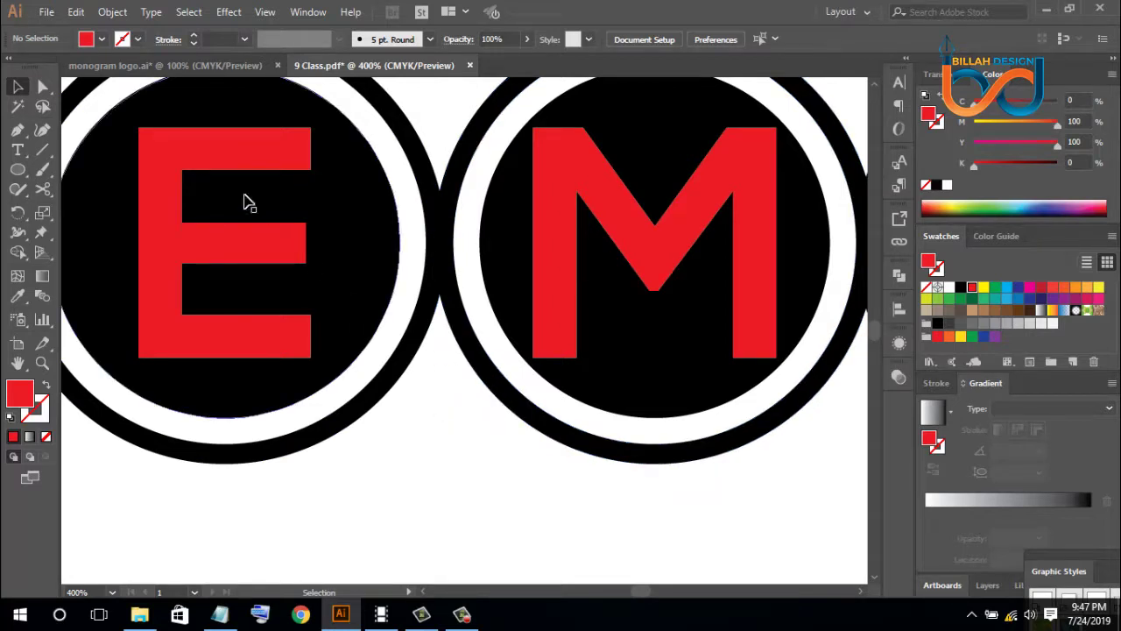
key(a)
click(489, 372)
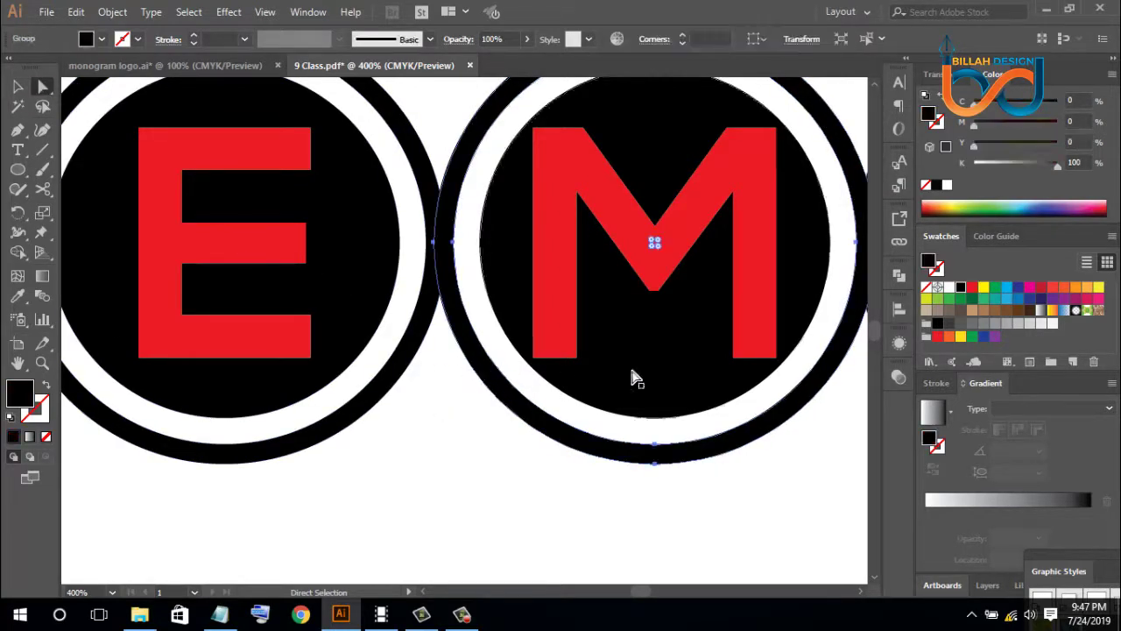
click(1009, 288)
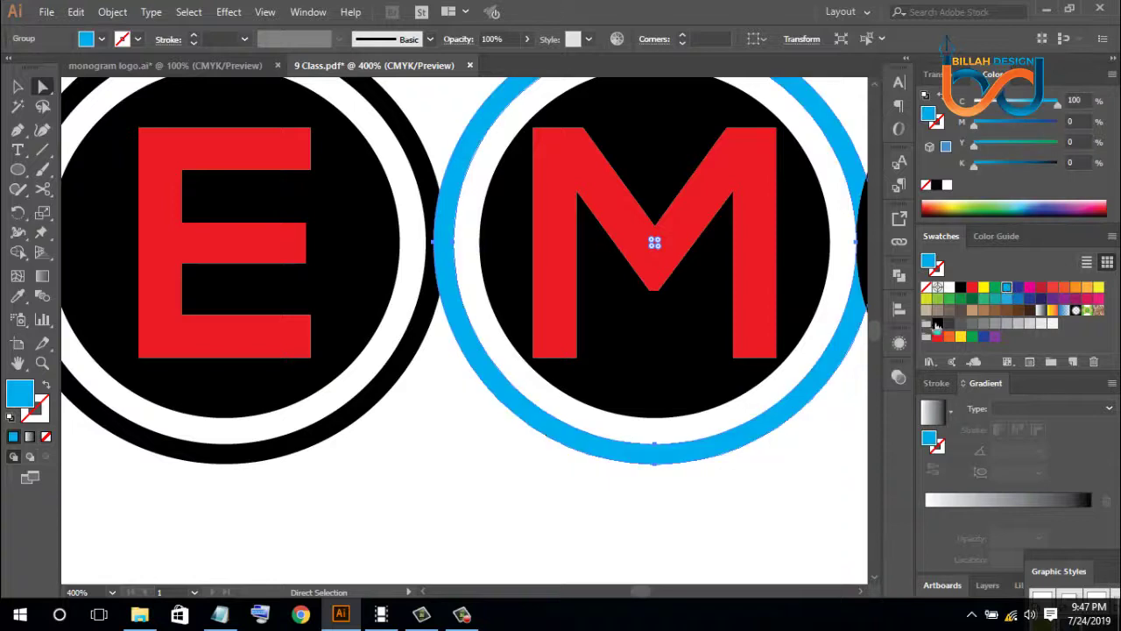
click(430, 464)
click(20, 90)
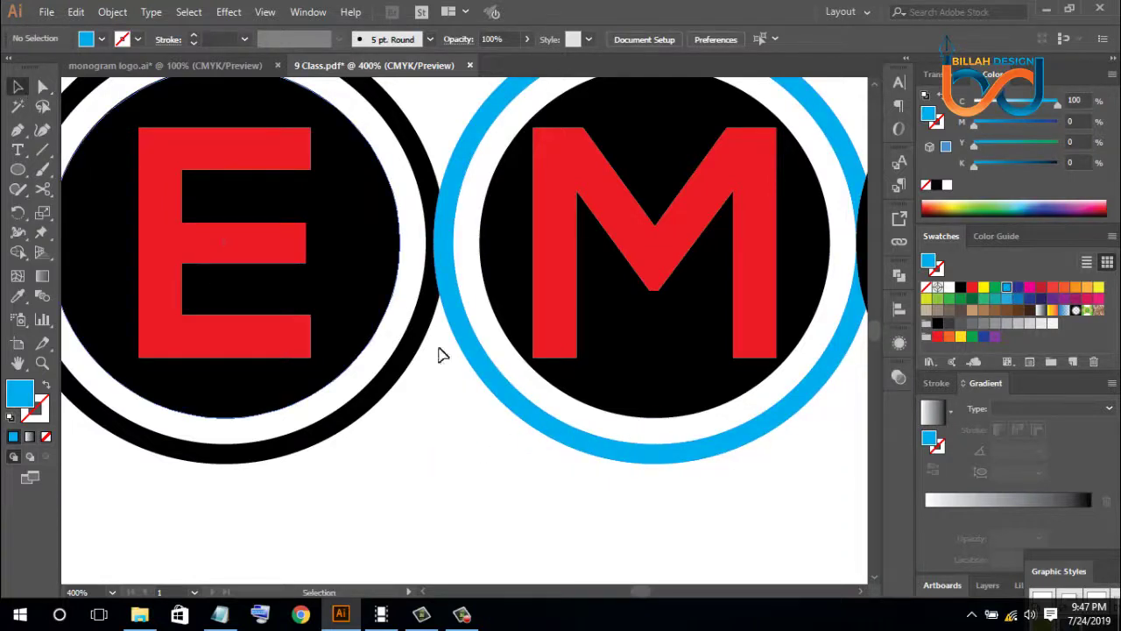
drag(463, 400, 514, 429)
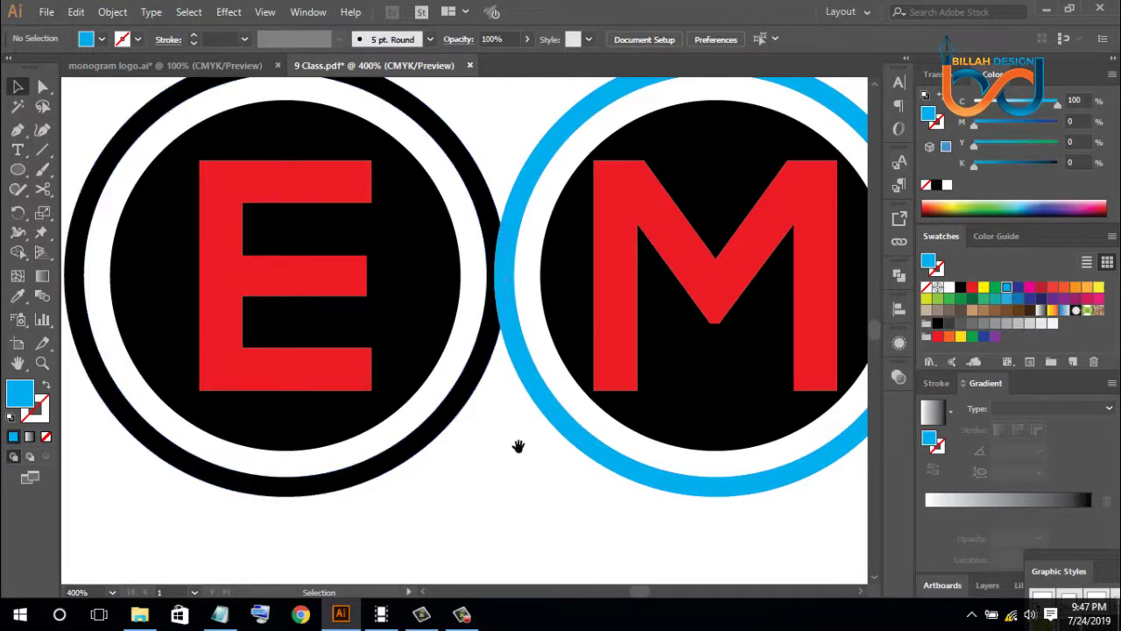
drag(523, 445, 524, 429)
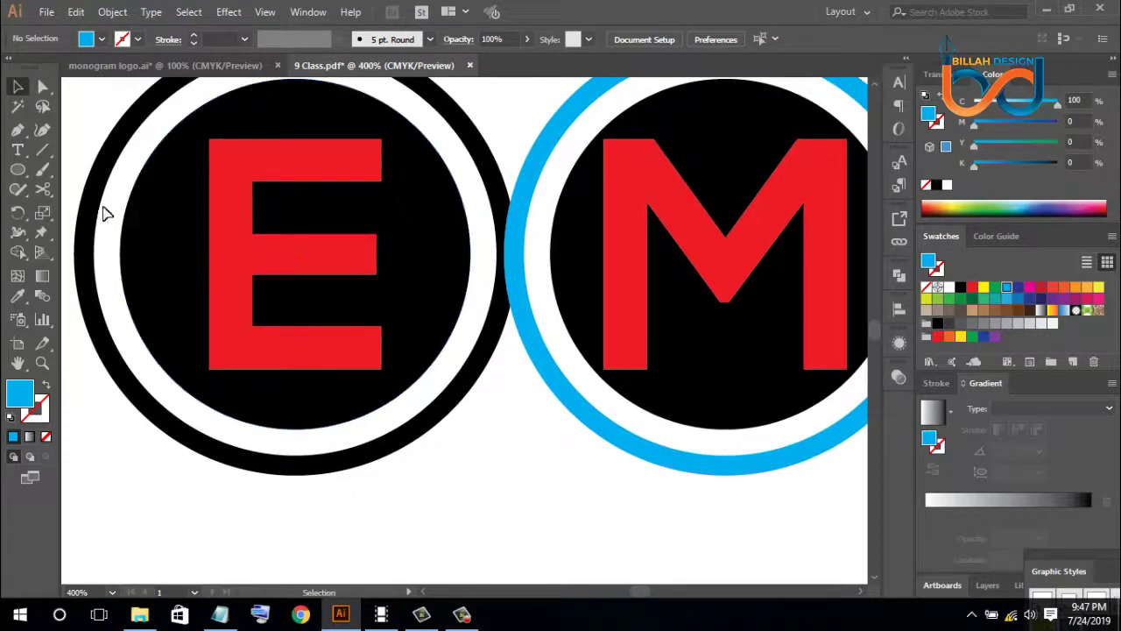
Draw a straight vertical guide path with the Pen tool from the right inner edge of the E badge's outer ring downwards
click(18, 129)
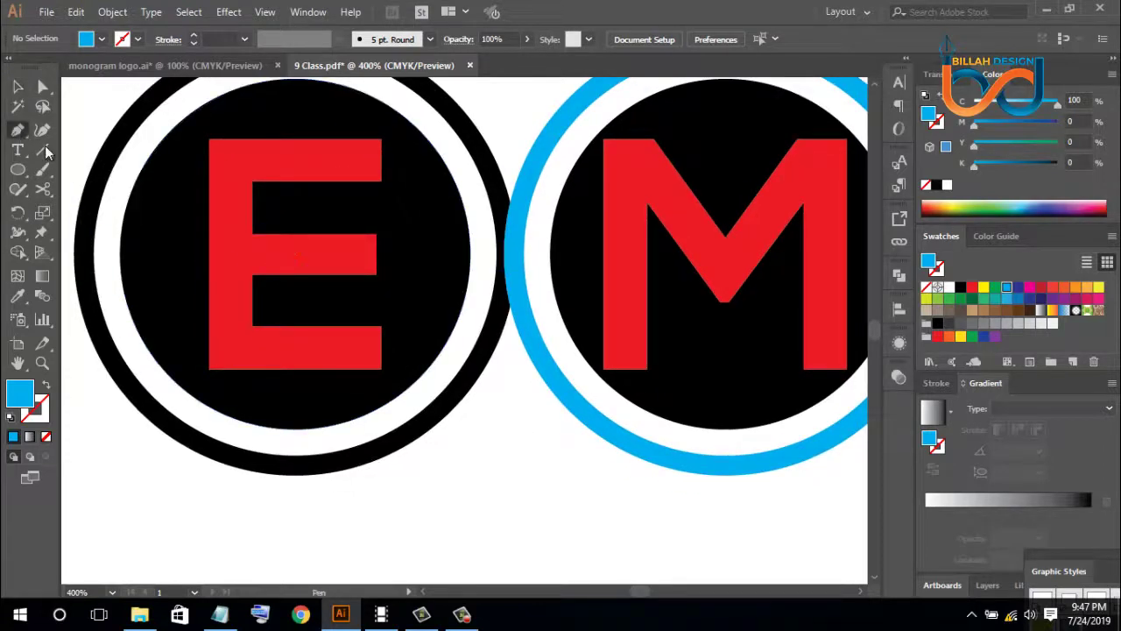
click(496, 255)
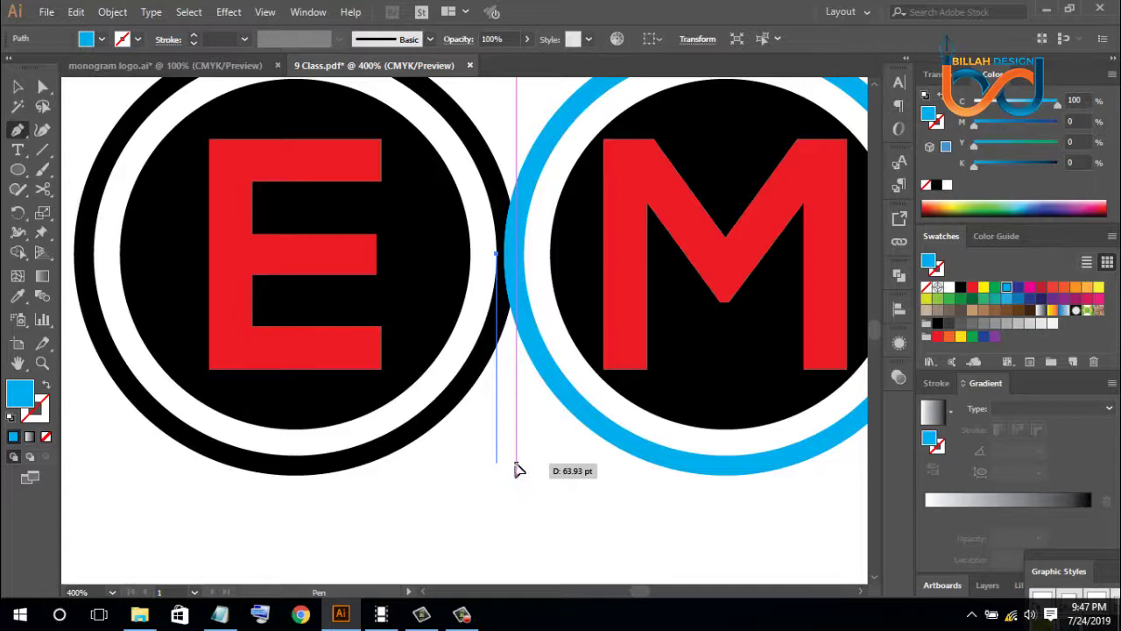
drag(497, 462, 67, 249)
click(17, 87)
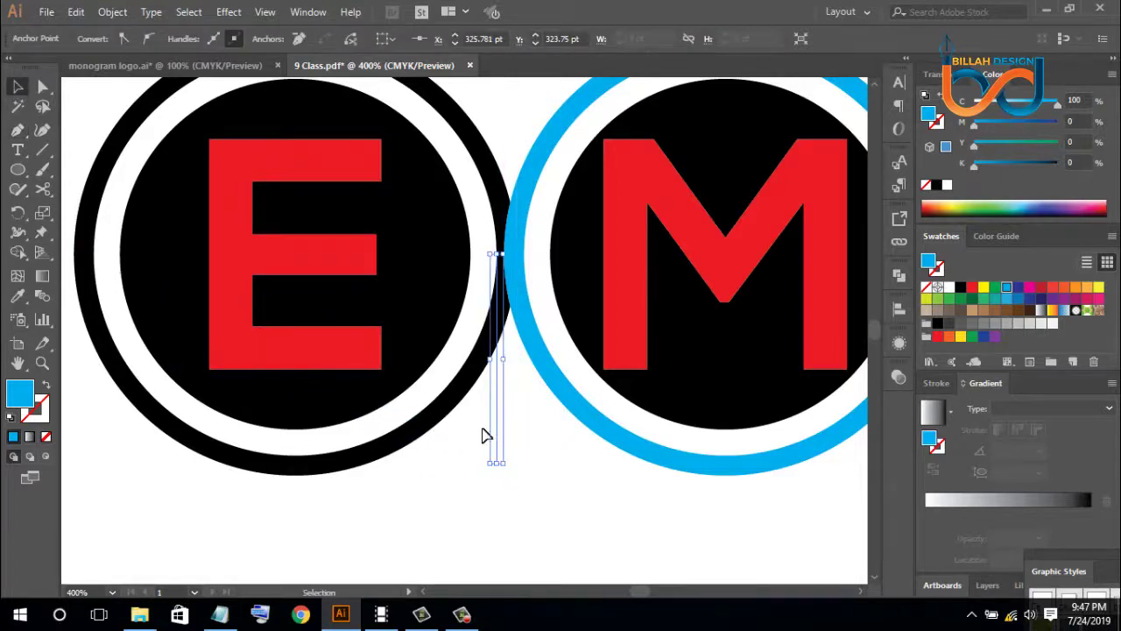
click(570, 496)
Align the left edge of the M badge to the vertical guide path, then delete the guide
click(561, 418)
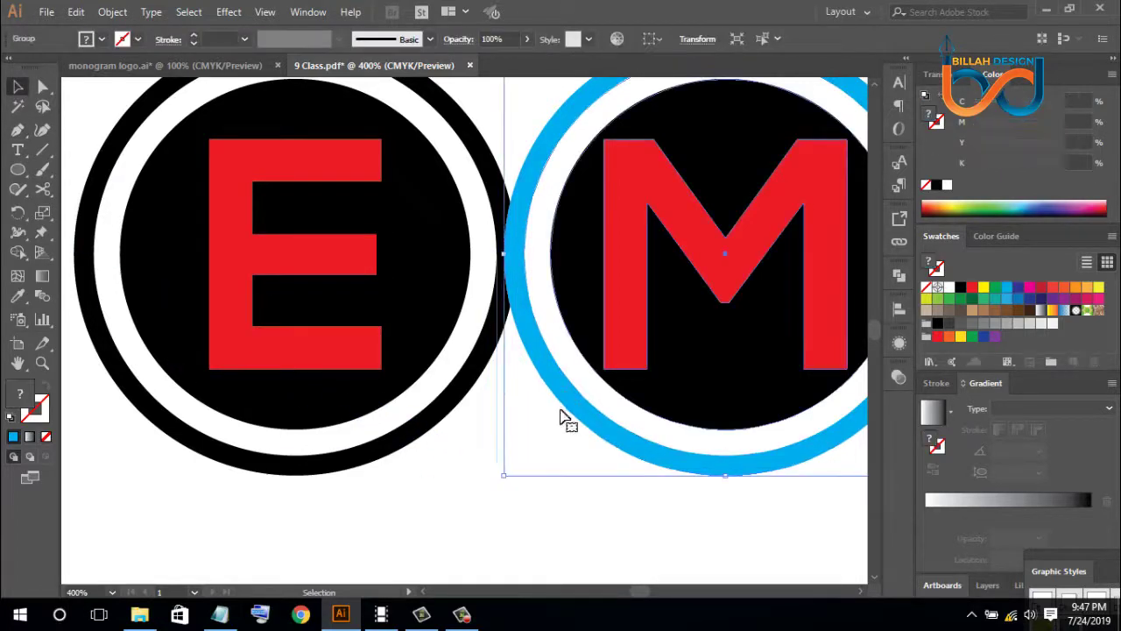
shift+click(508, 447)
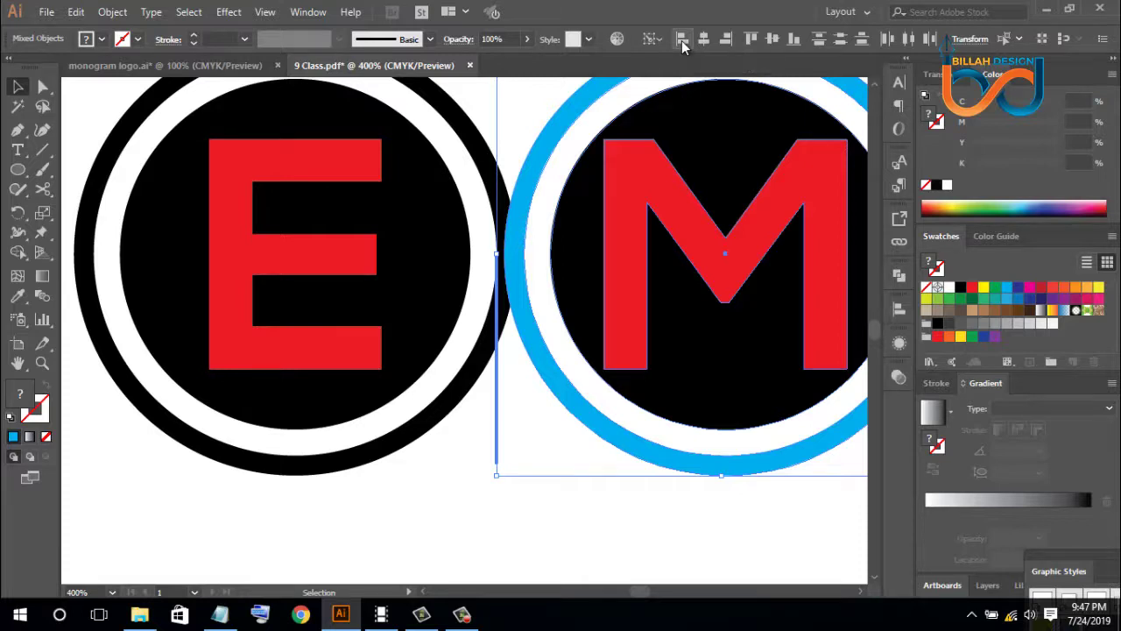
click(682, 40)
click(539, 456)
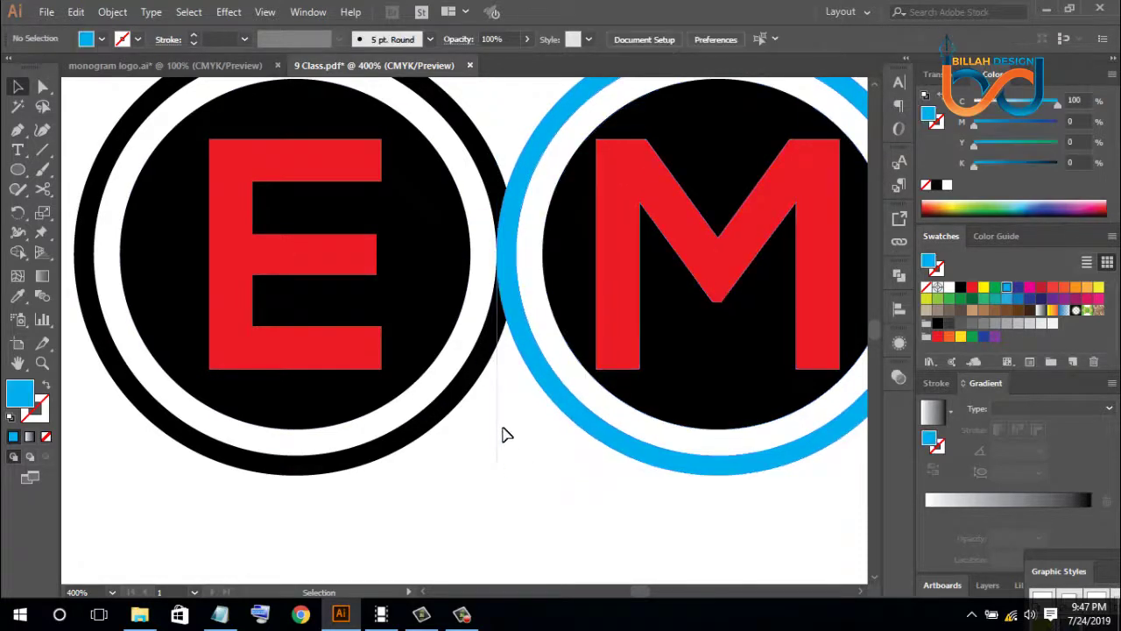
drag(496, 408, 458, 468)
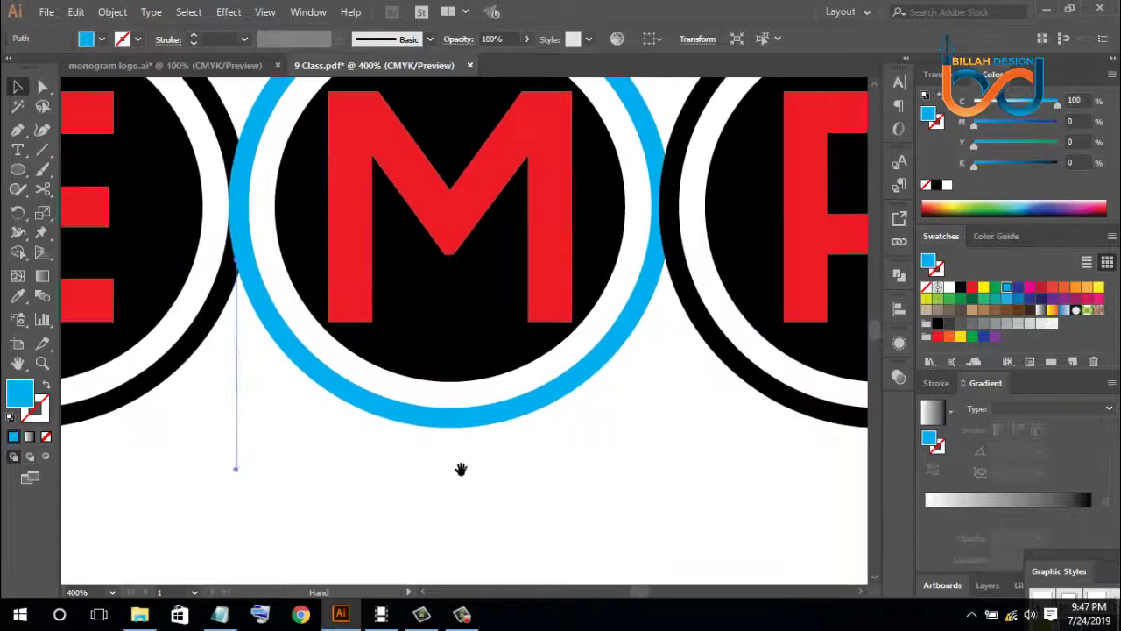
click(634, 458)
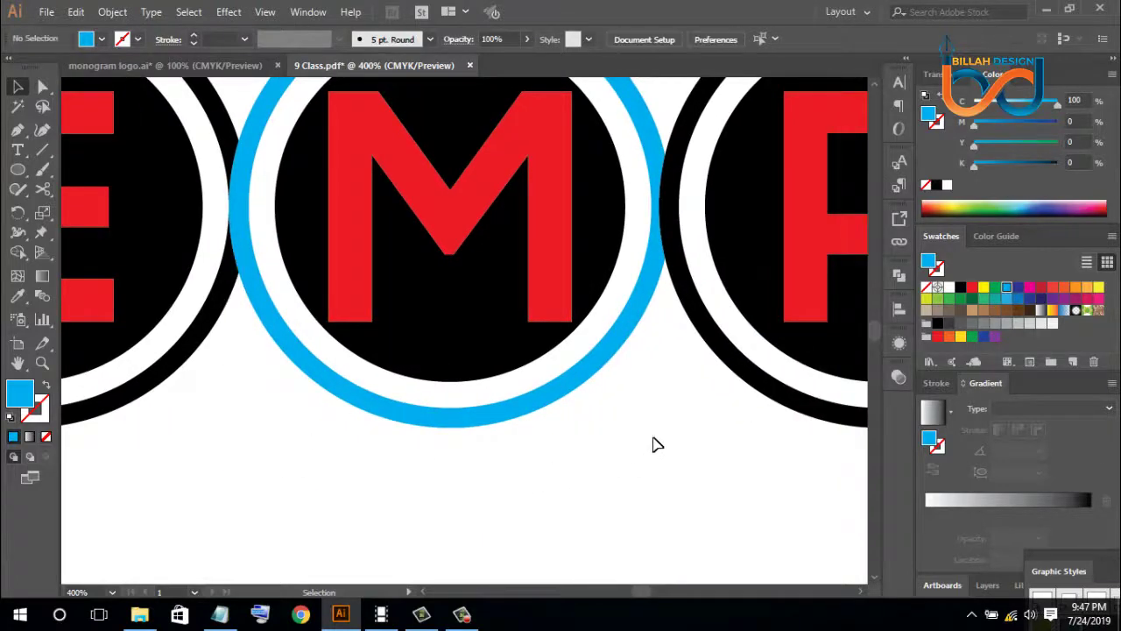
Draw a second vertical guide path from the right inner edge of the M badge's cyan ring downwards
drag(657, 445, 591, 459)
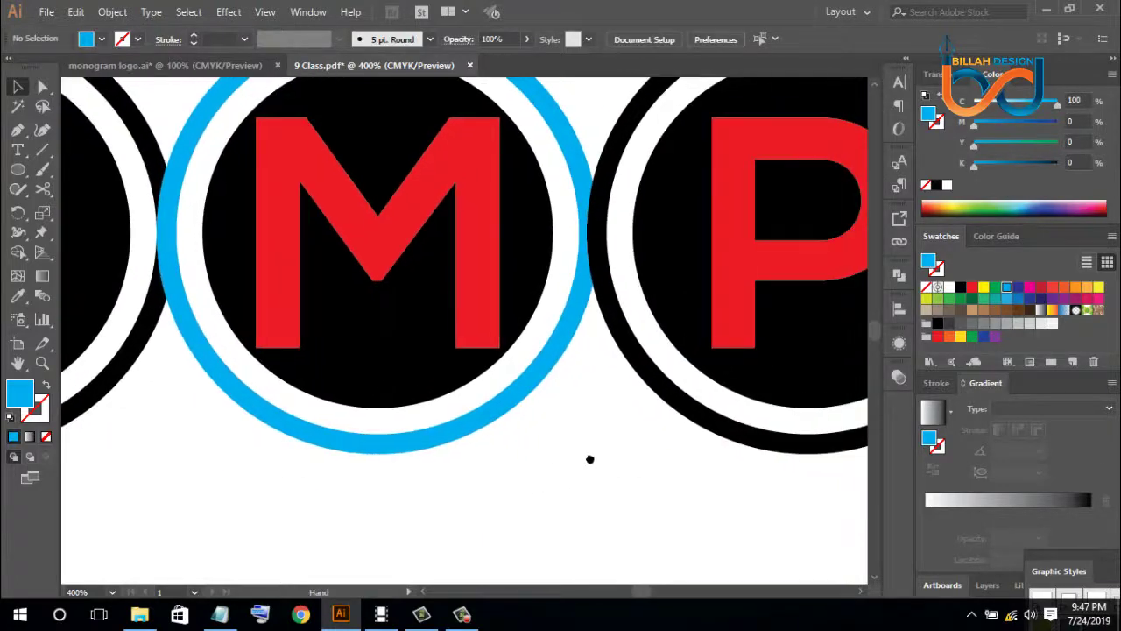
click(18, 130)
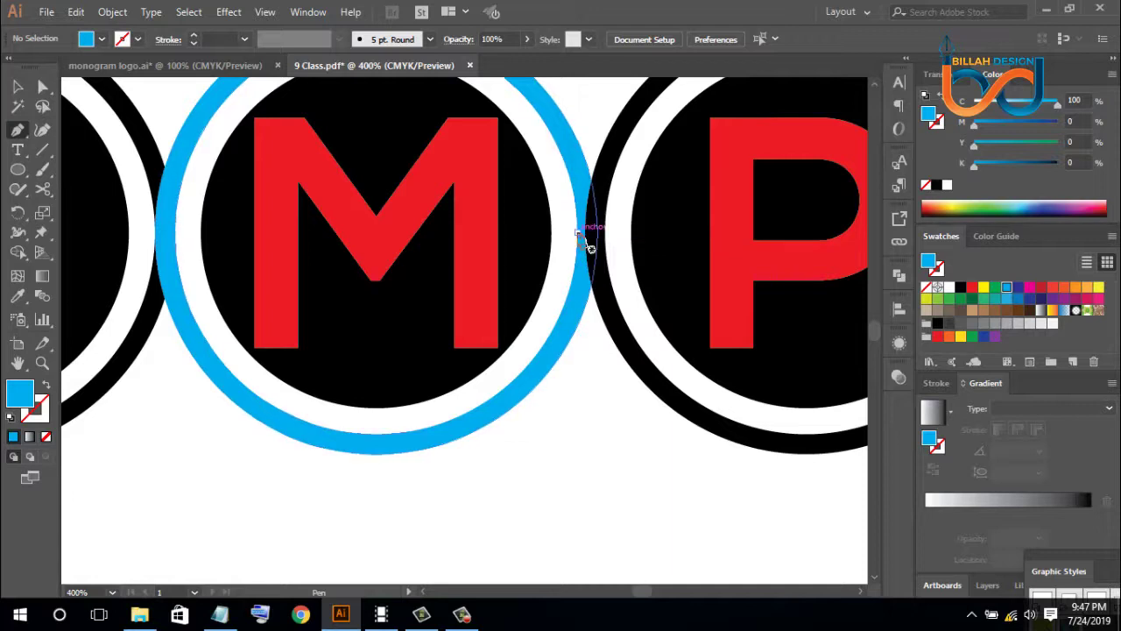
click(577, 233)
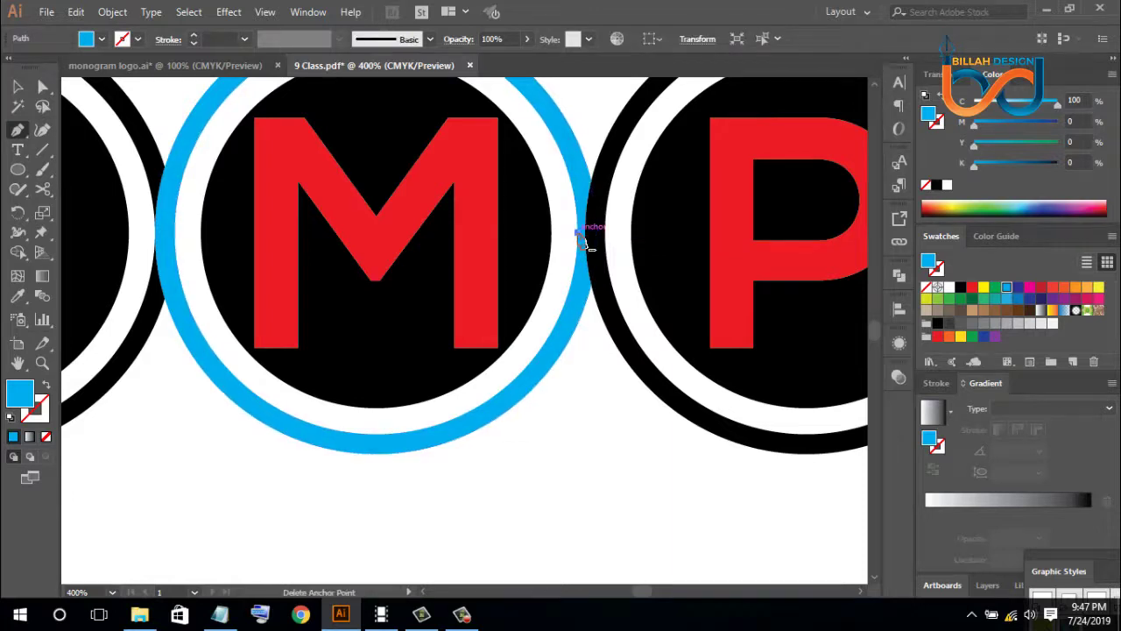
click(585, 454)
key(v)
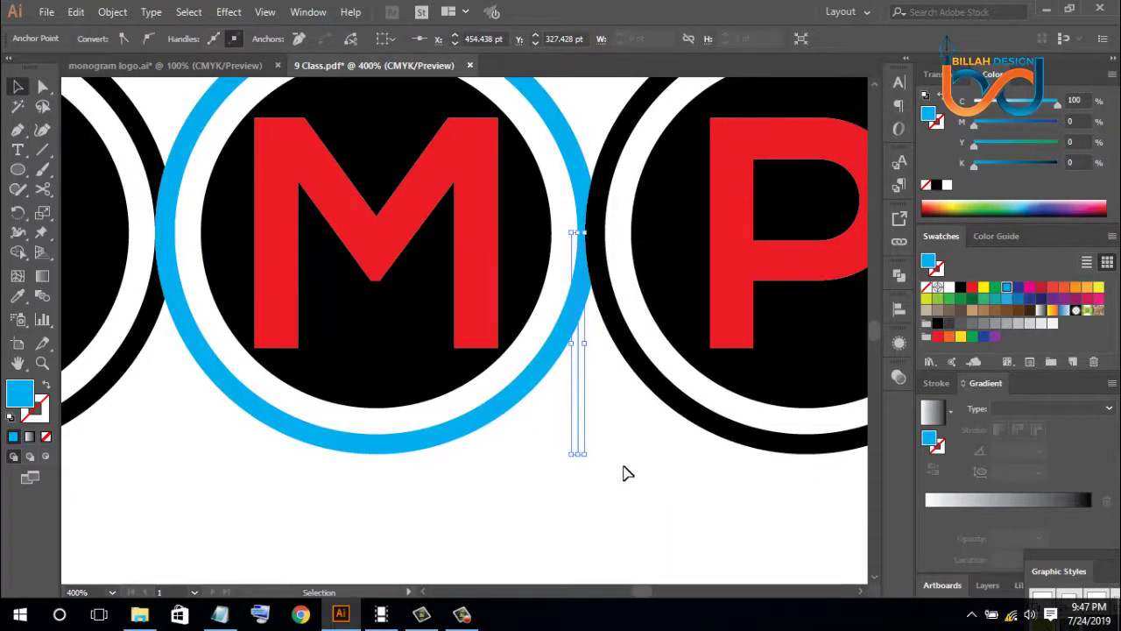
Align the left edge of the P badge to the second guide path and delete that guide
drag(555, 485, 637, 420)
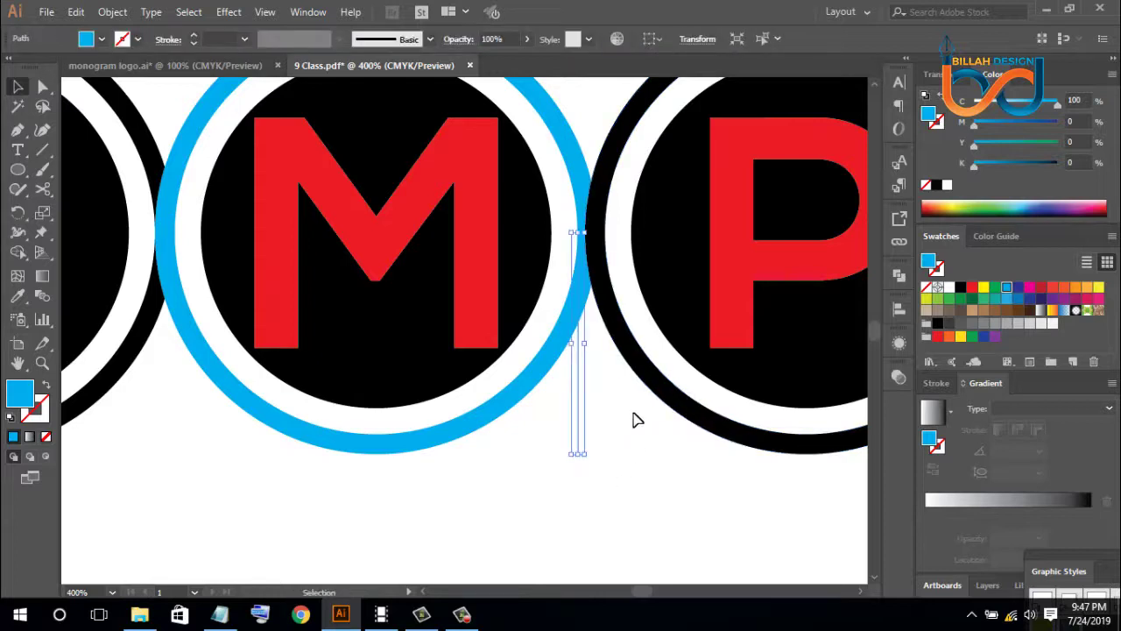
shift+click(638, 368)
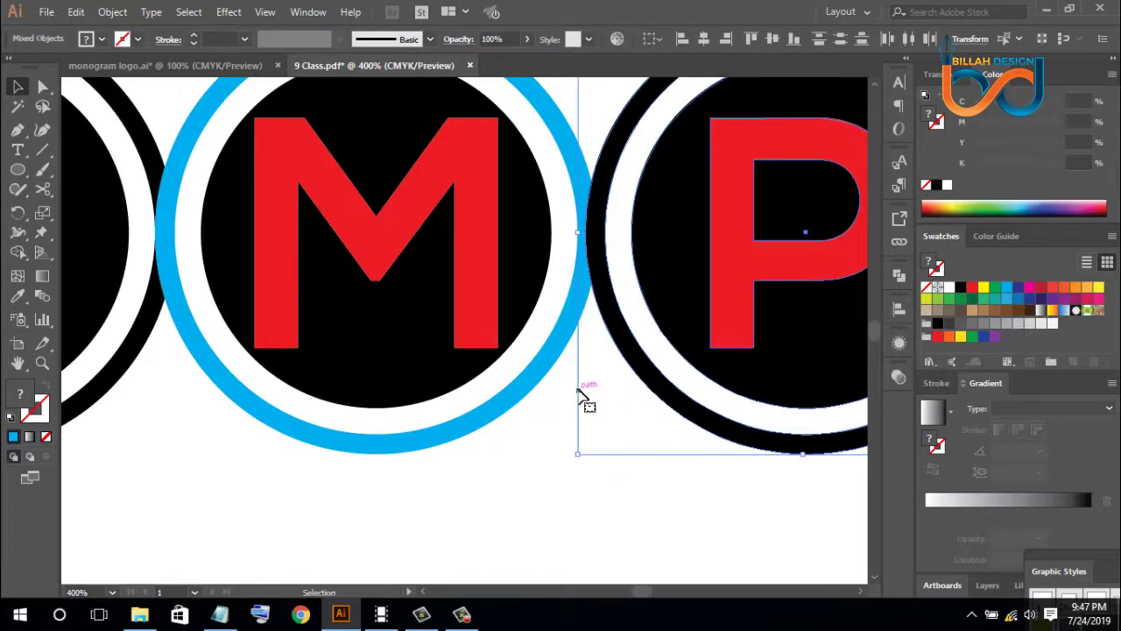
click(683, 39)
drag(531, 476, 613, 419)
key(Delete)
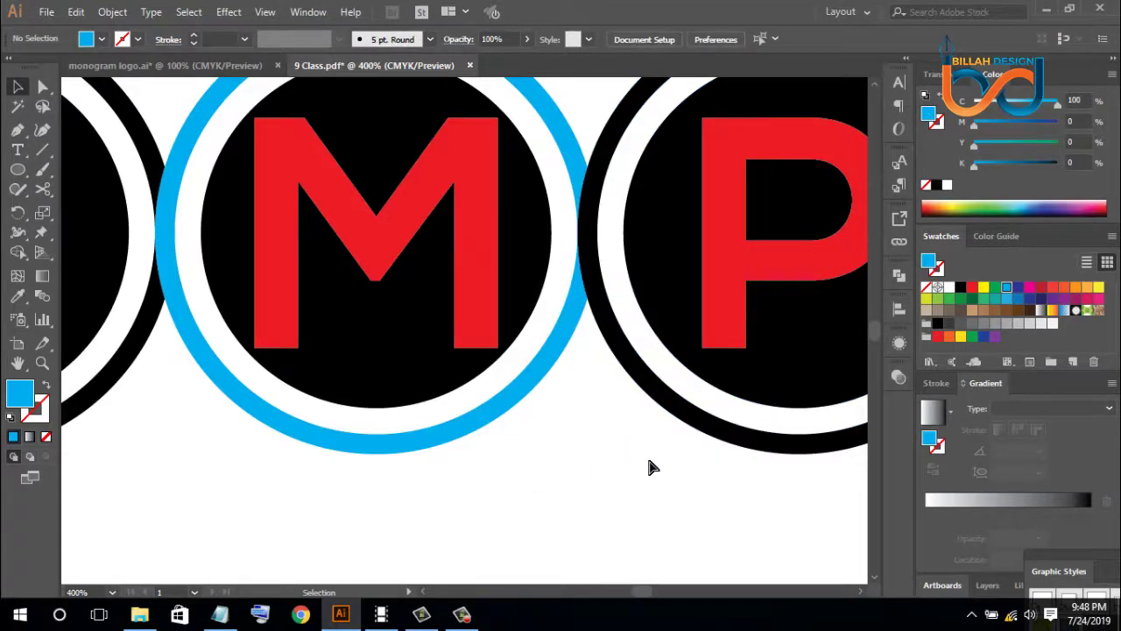
Duplicate the complete EMP badge row and place the copy directly above the original
key(ctrl+0)
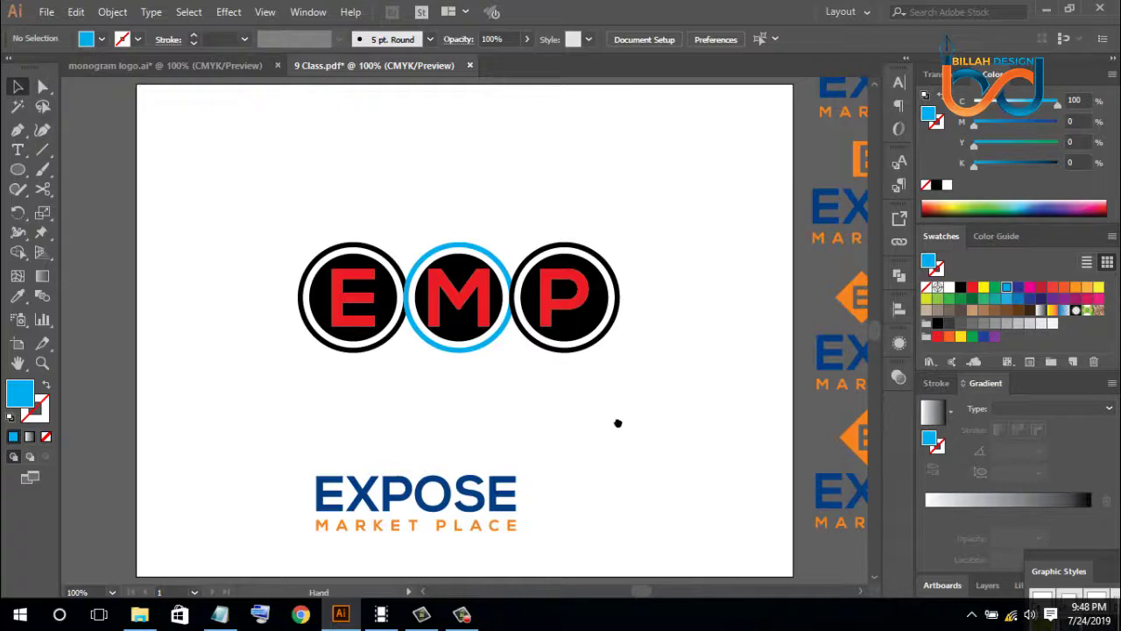
drag(618, 424, 634, 416)
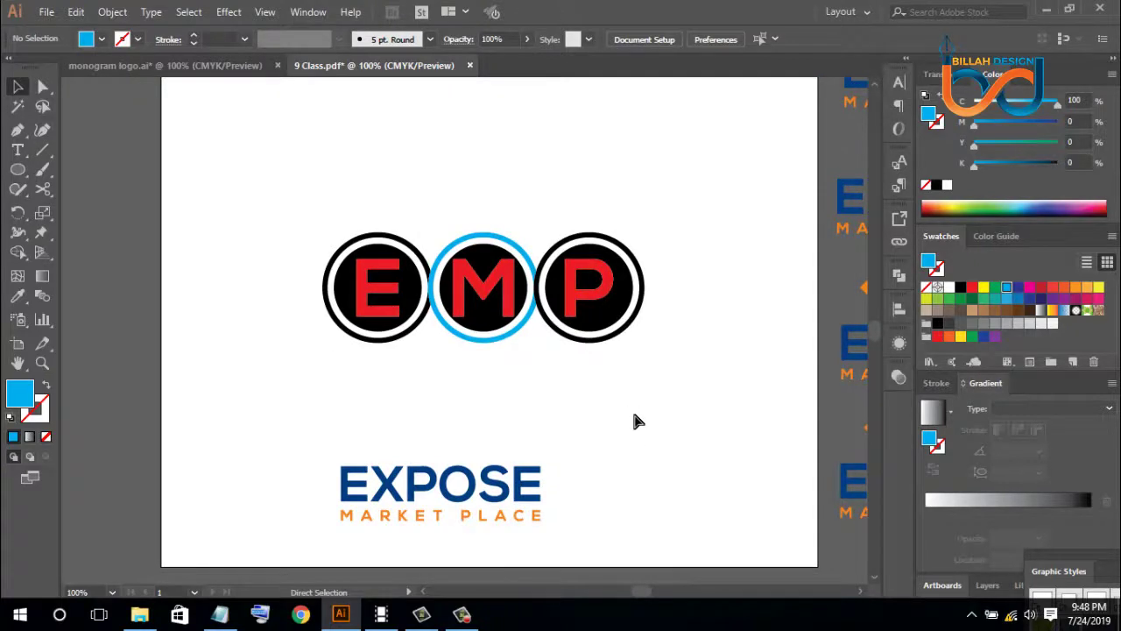
key(ctrl+plus)
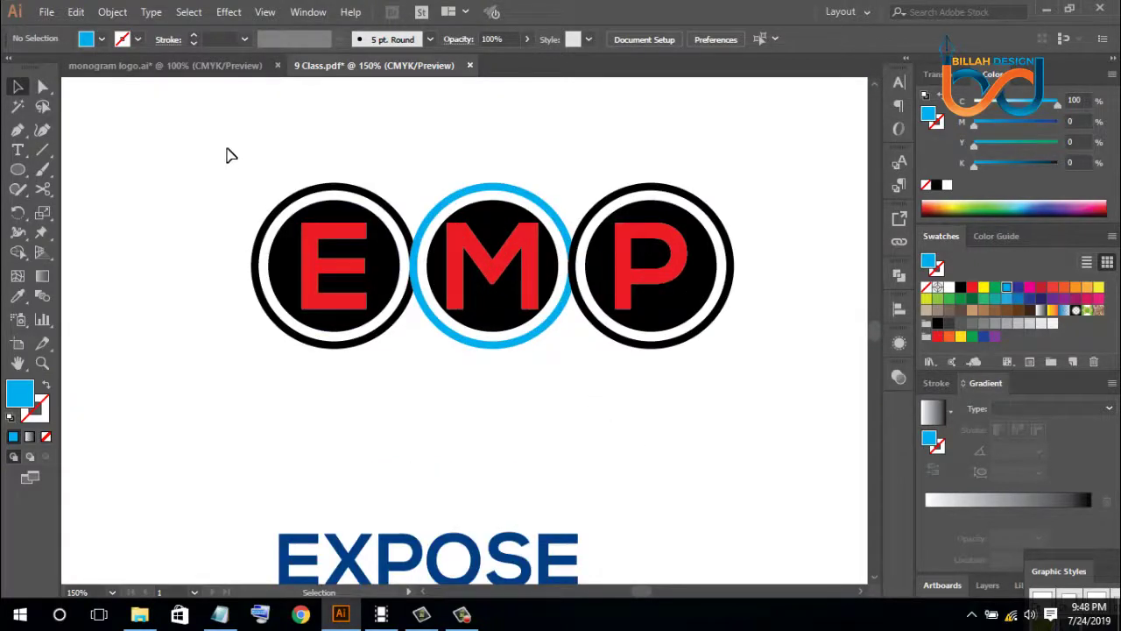
drag(226, 155, 744, 389)
drag(669, 307, 671, 120)
click(703, 393)
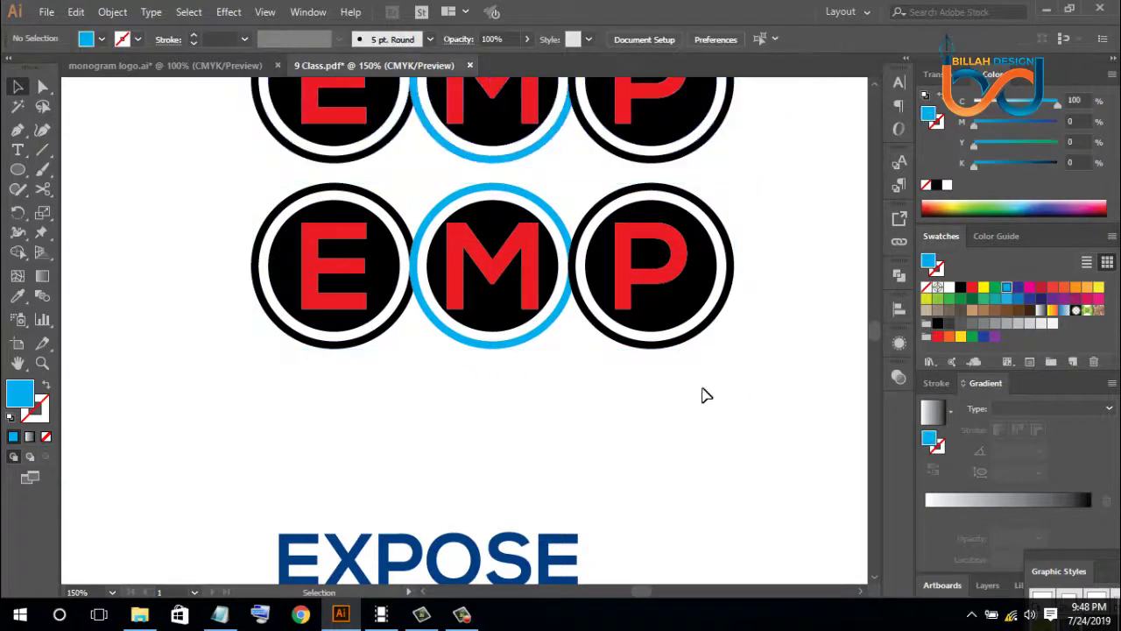
scroll(601, 391, up, 1)
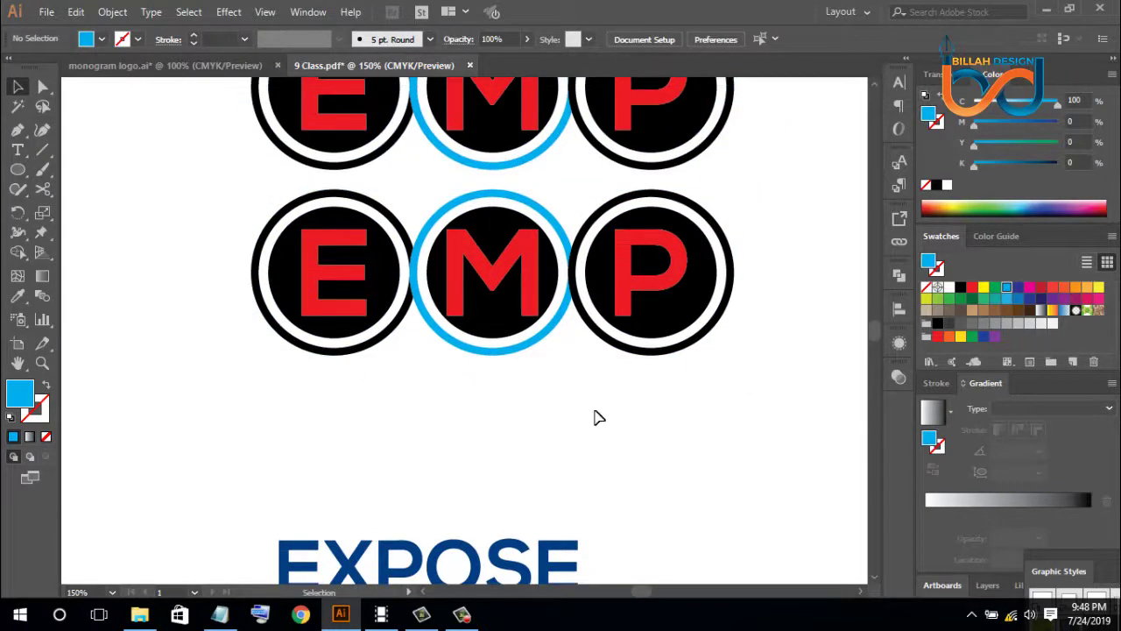
Ungroup the M, E and P badges of the lower row, separating the letters from their ringed circles
right_click(424, 322)
click(470, 457)
click(518, 443)
click(400, 325)
right_click(403, 359)
click(449, 457)
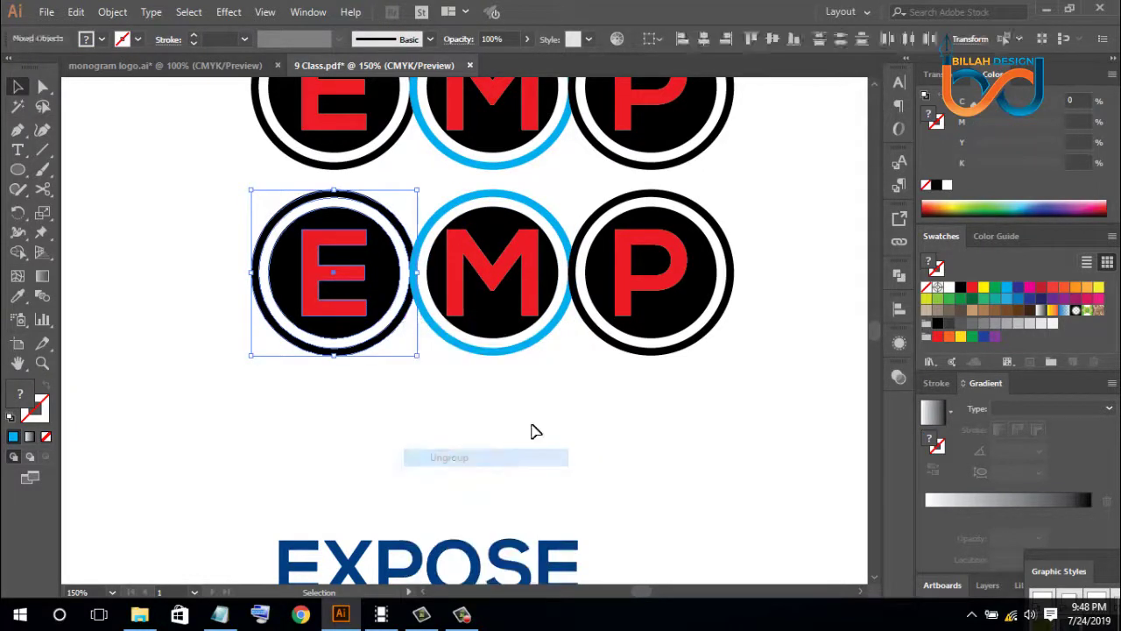
click(532, 430)
click(593, 322)
right_click(593, 323)
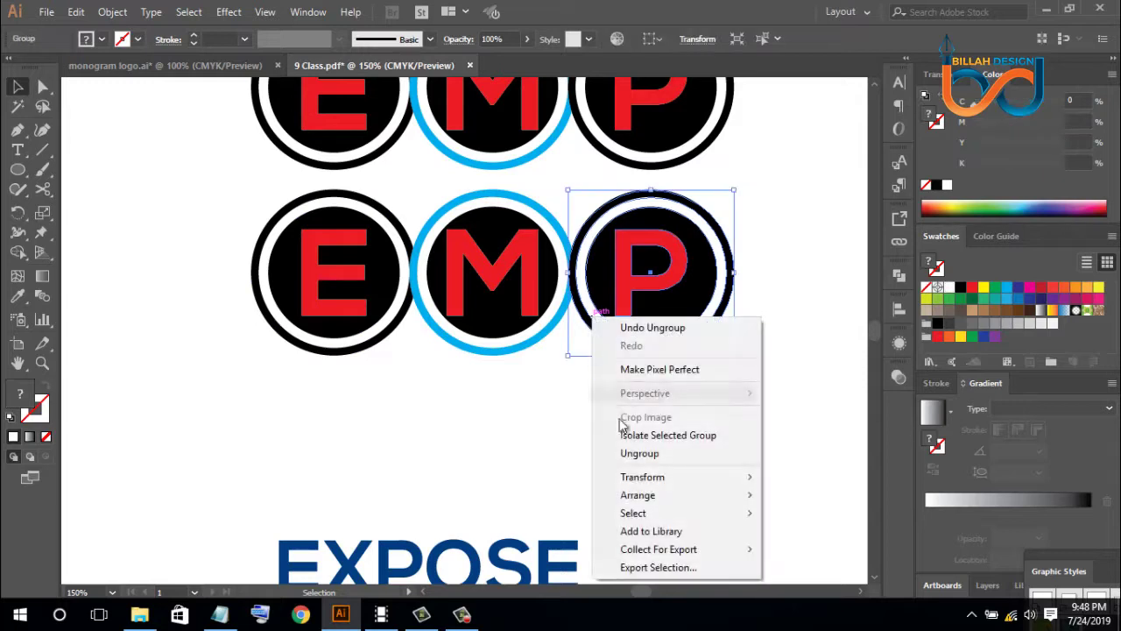
click(639, 453)
Divide the overlapping ringed circles of the lower row with Pathfinder, leaving the letters out of the selection
click(375, 385)
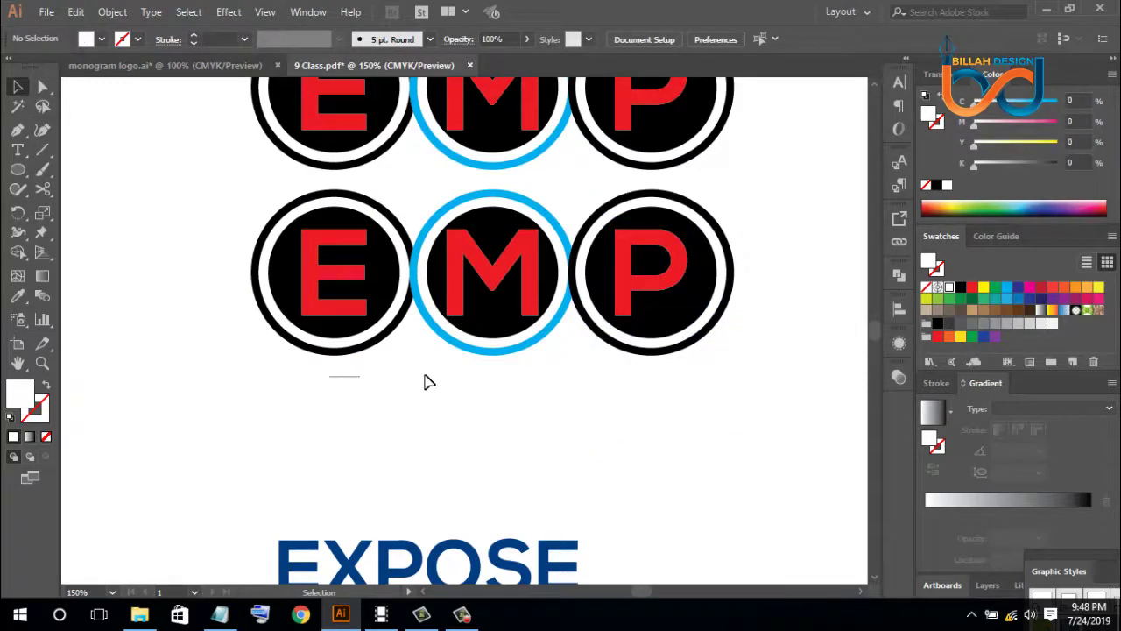
drag(424, 382, 670, 361)
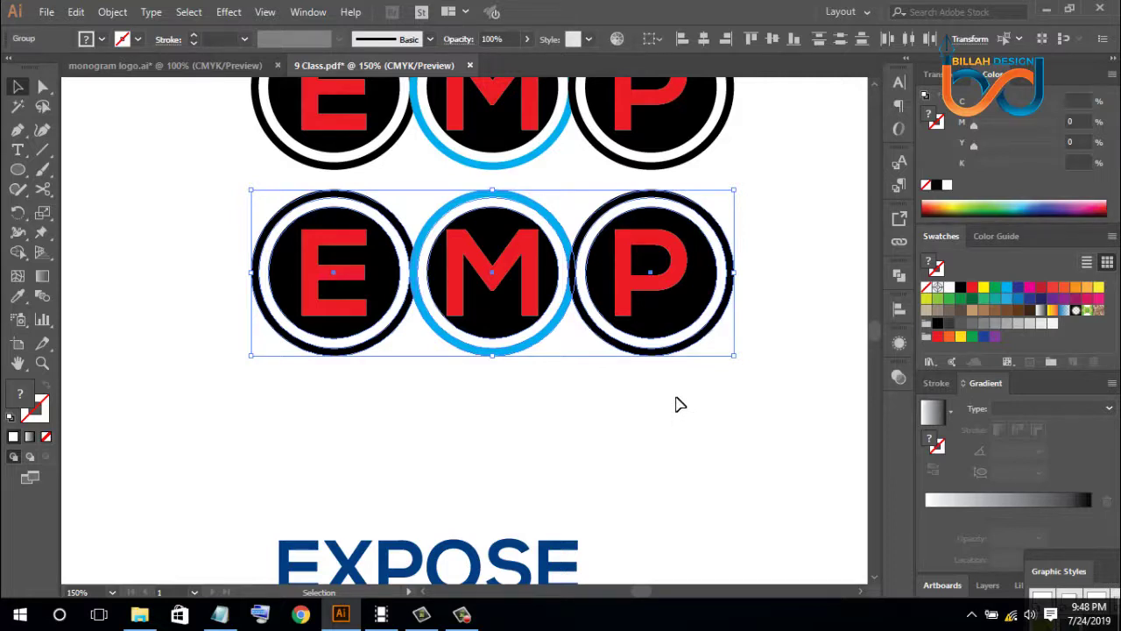
click(897, 276)
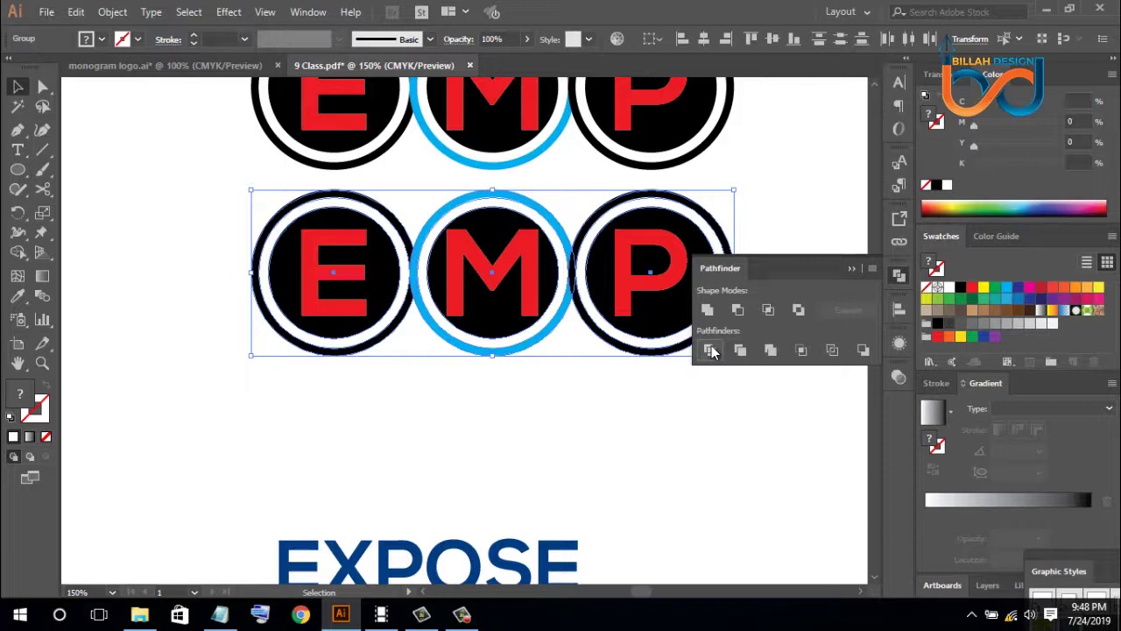
click(711, 350)
click(901, 275)
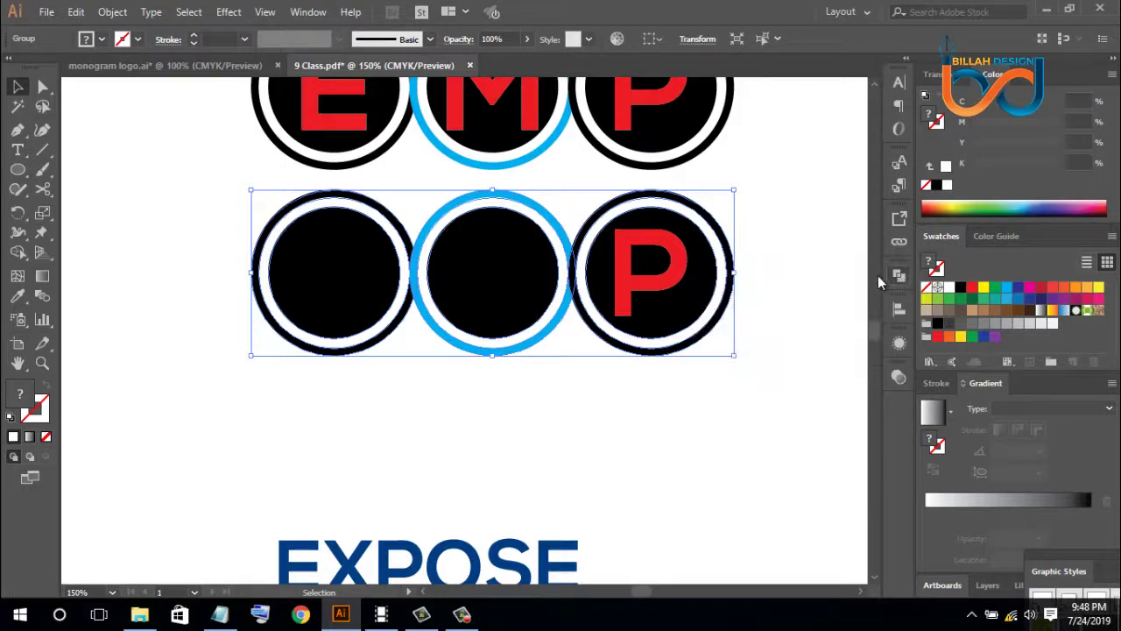
Ungroup the divided circle pieces and fill them all with black
right_click(810, 249)
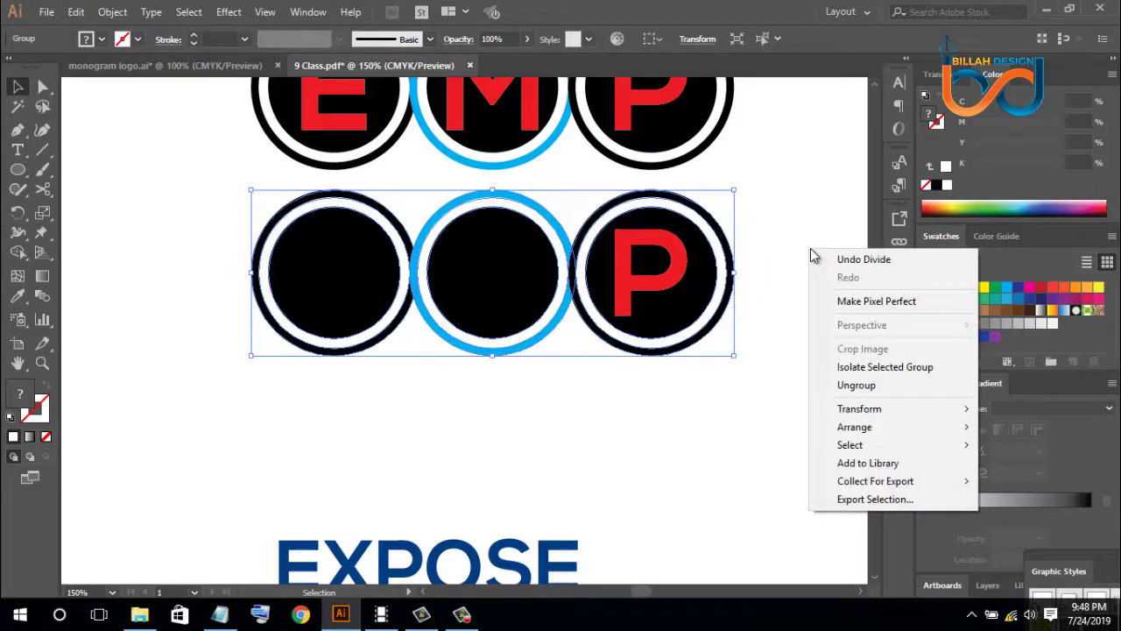
click(855, 385)
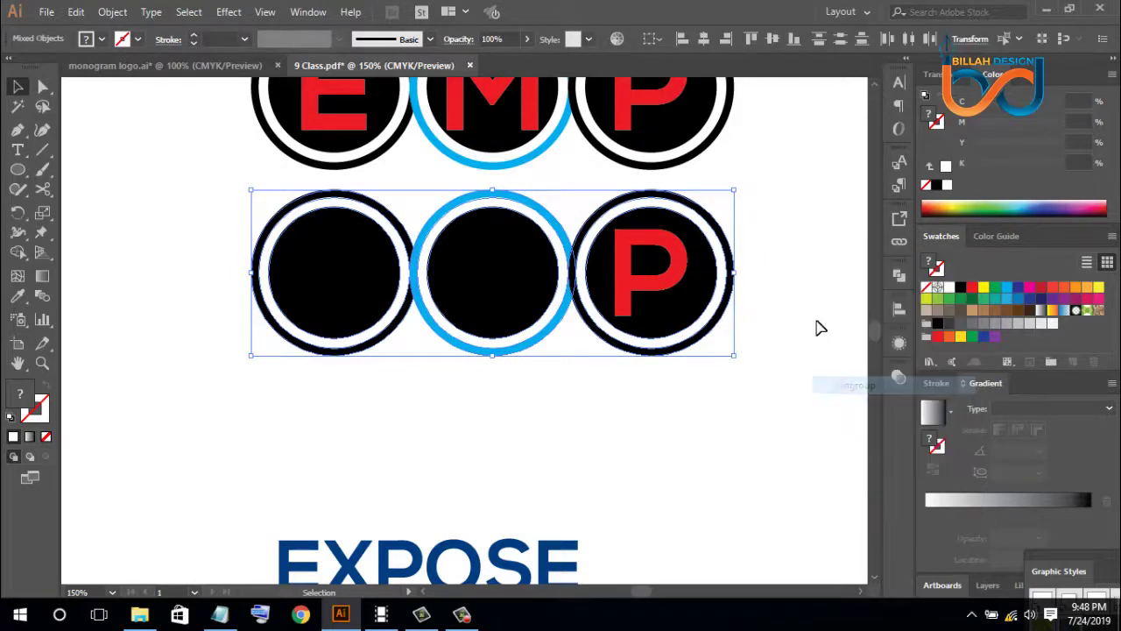
click(962, 289)
click(745, 409)
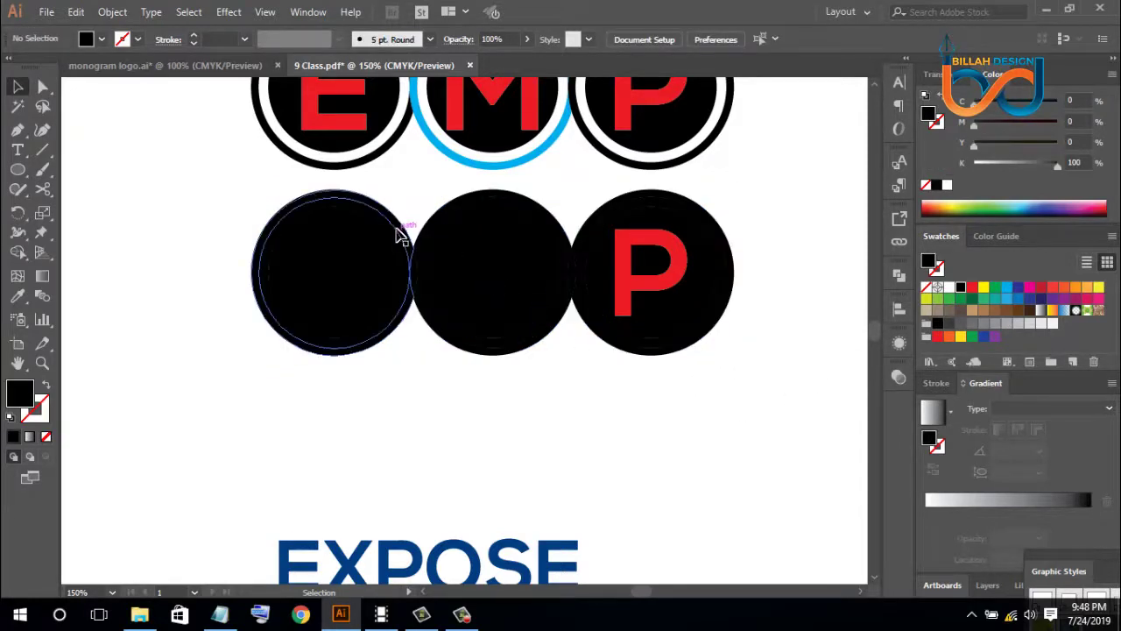
Remove the middle ring from the E and P badges in the lower row, keeping their outer rings and inner discs
drag(372, 254, 257, 375)
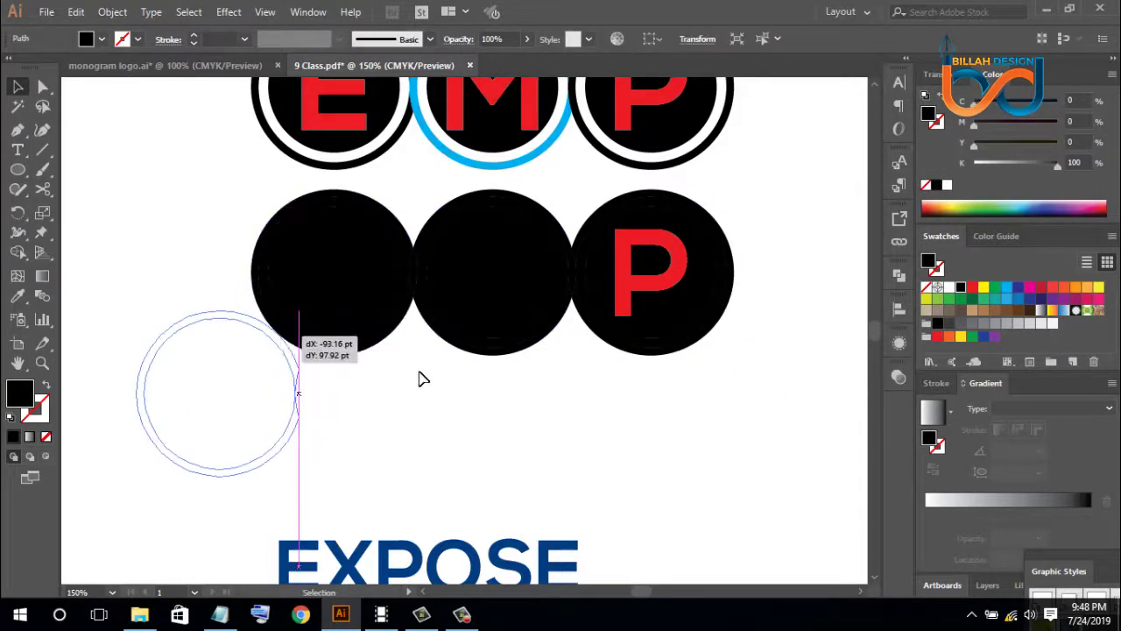
key(ctrl+z)
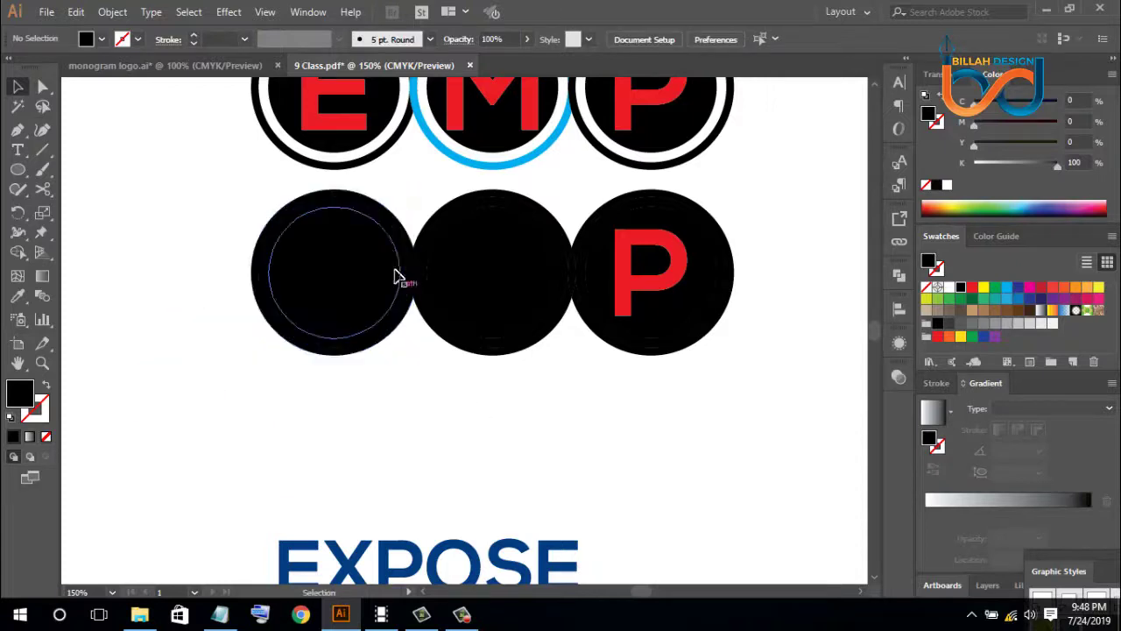
drag(390, 229, 267, 347)
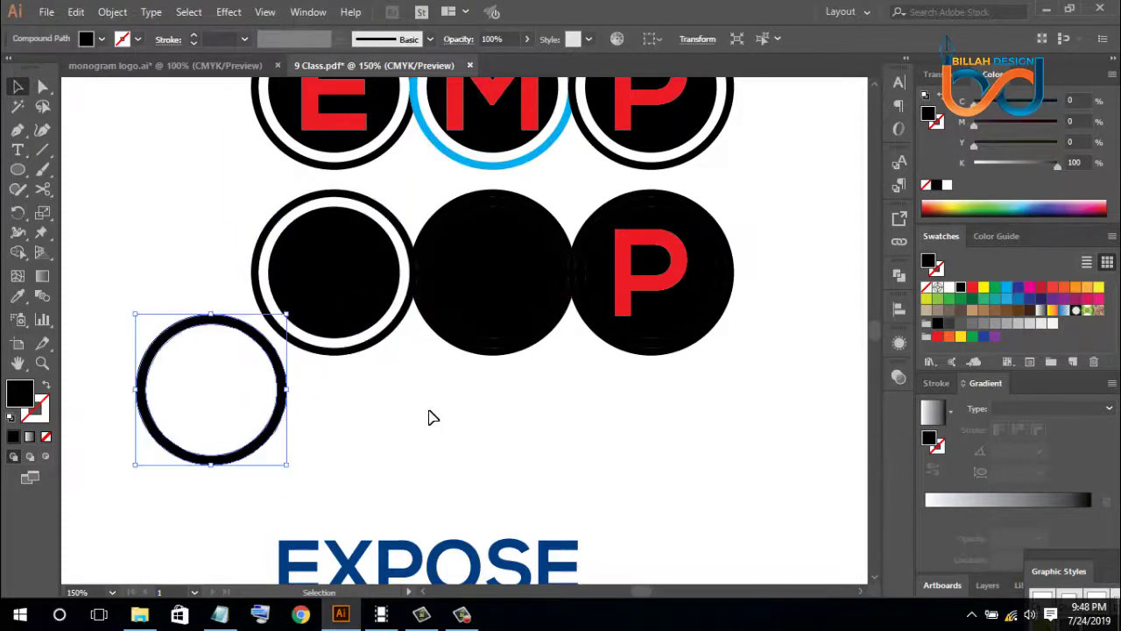
key(ctrl+z)
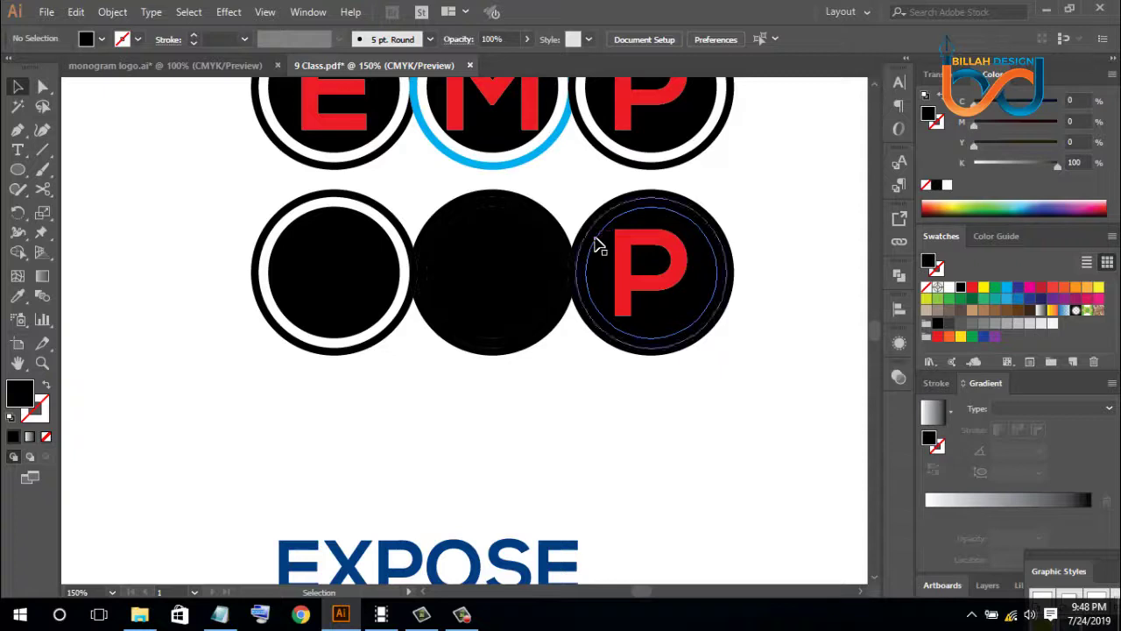
click(663, 324)
click(734, 246)
drag(698, 227, 731, 430)
key(ctrl+z)
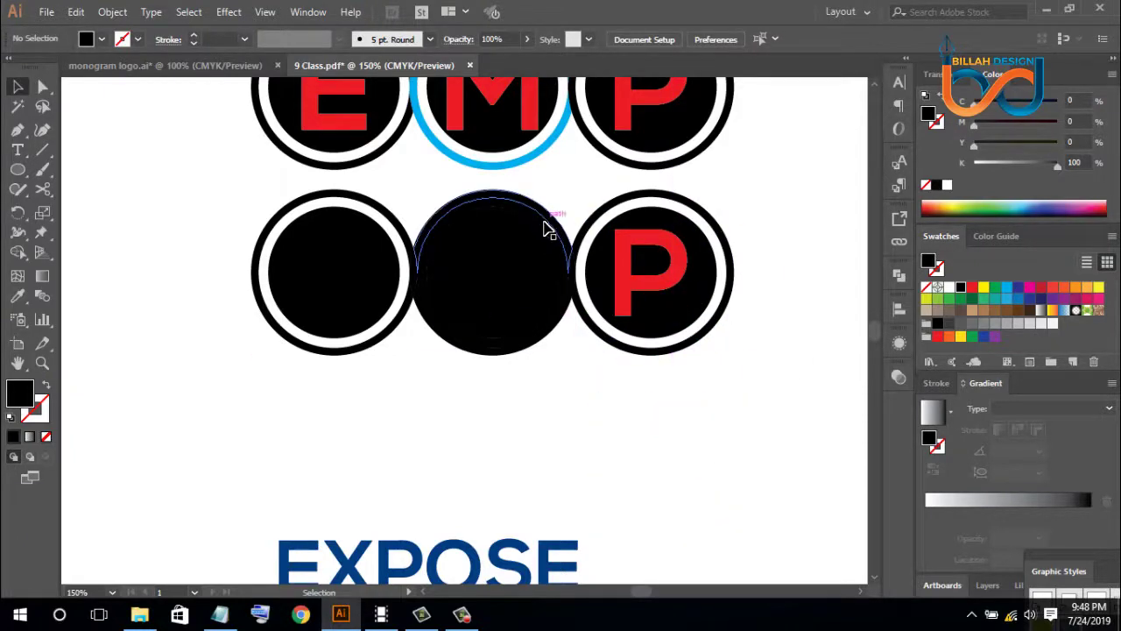
drag(544, 227, 562, 411)
key(ctrl+z)
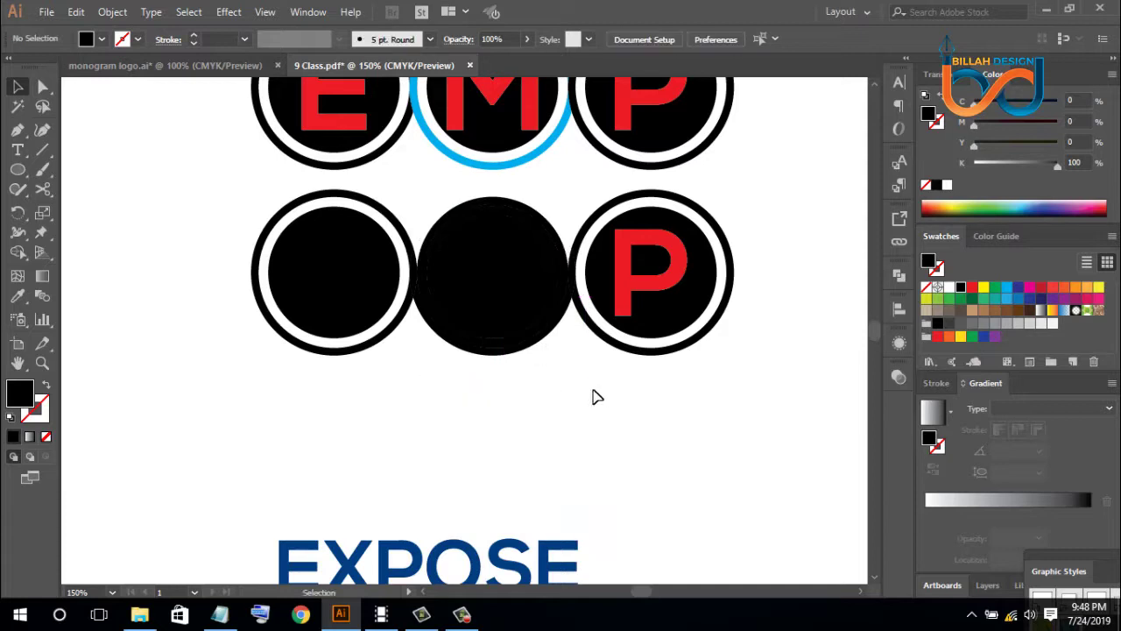
key(ctrl+shift+z)
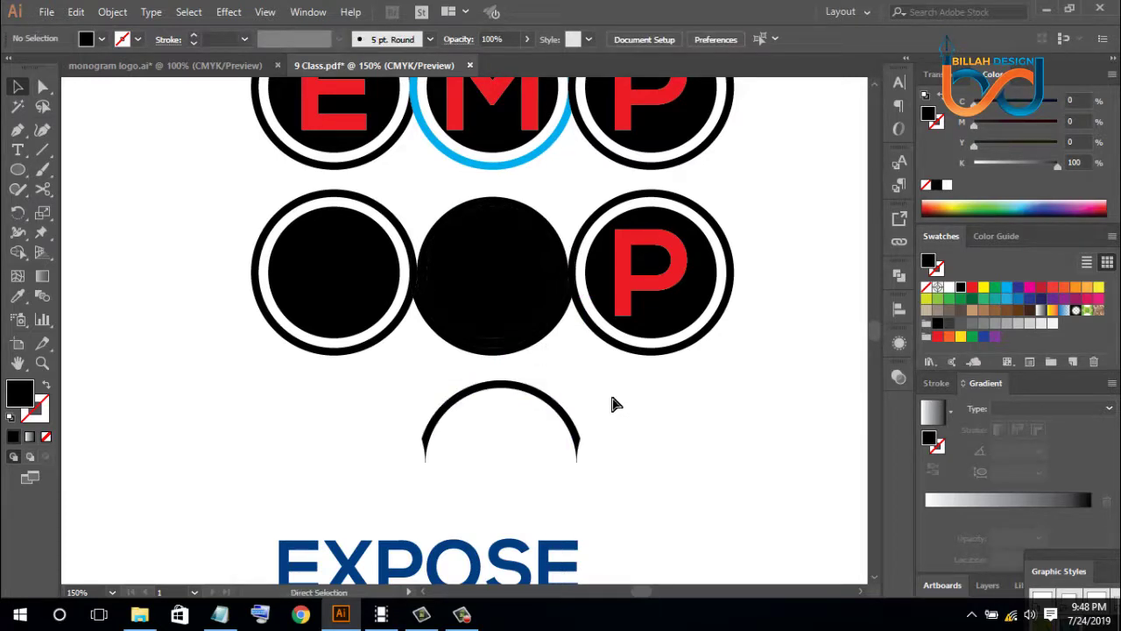
key(ctrl+z)
click(638, 420)
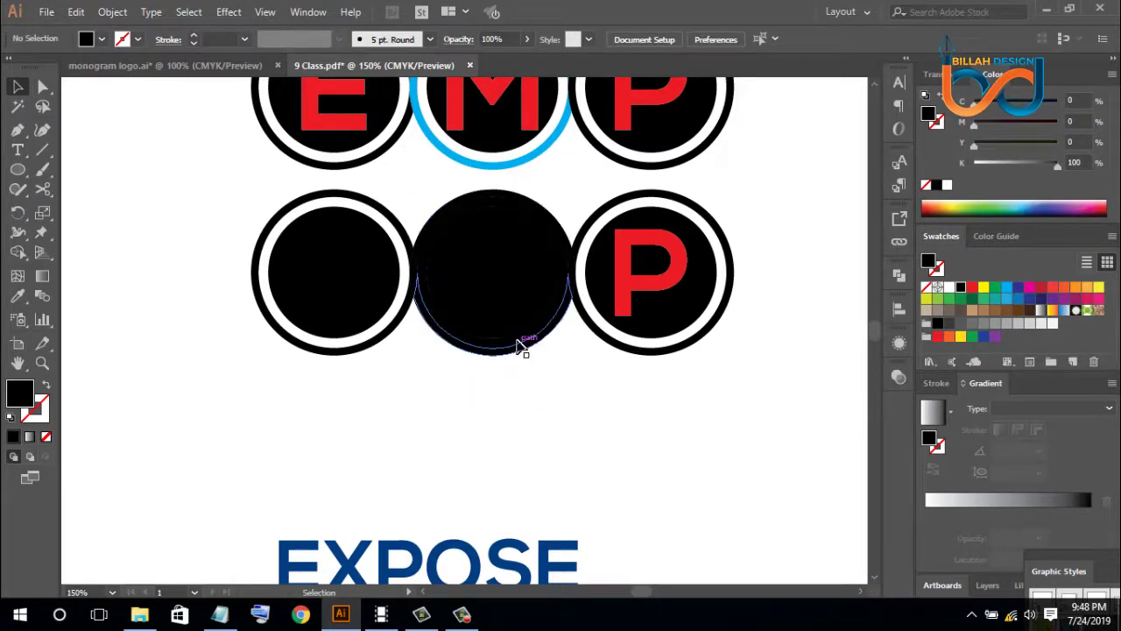
Delete the middle ring of the M badge in the lower row, keeping its outer ring and inner disc
drag(525, 351, 690, 492)
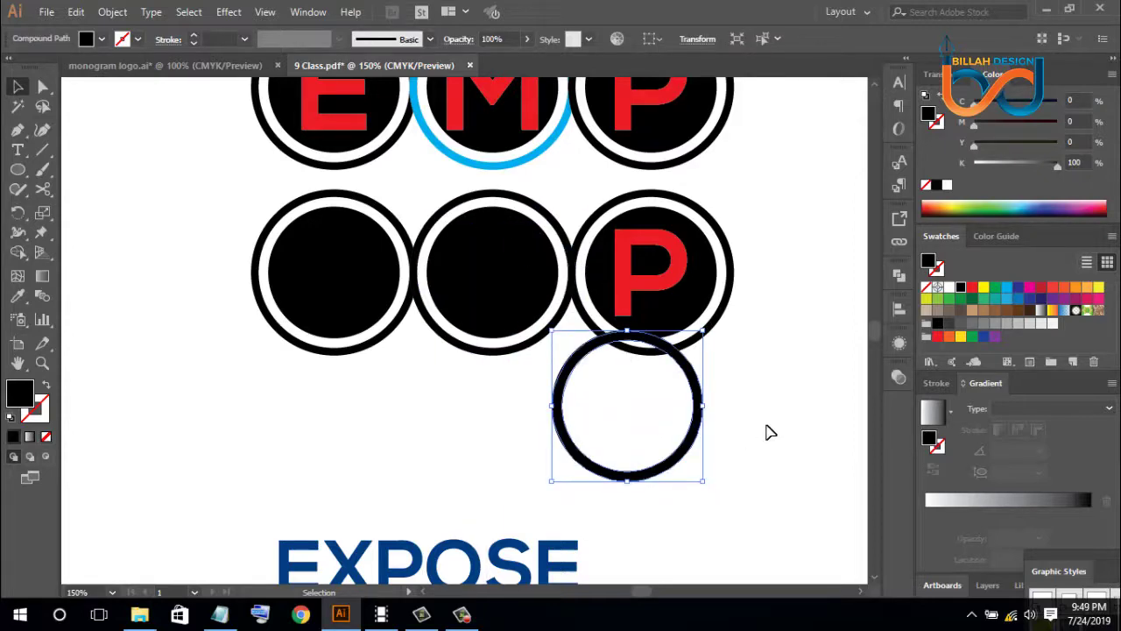
key(Delete)
Offset the lens-shaped overlap between the E and M rings of the lower row by 5 pt with Offset Path
scroll(618, 448, up, 3)
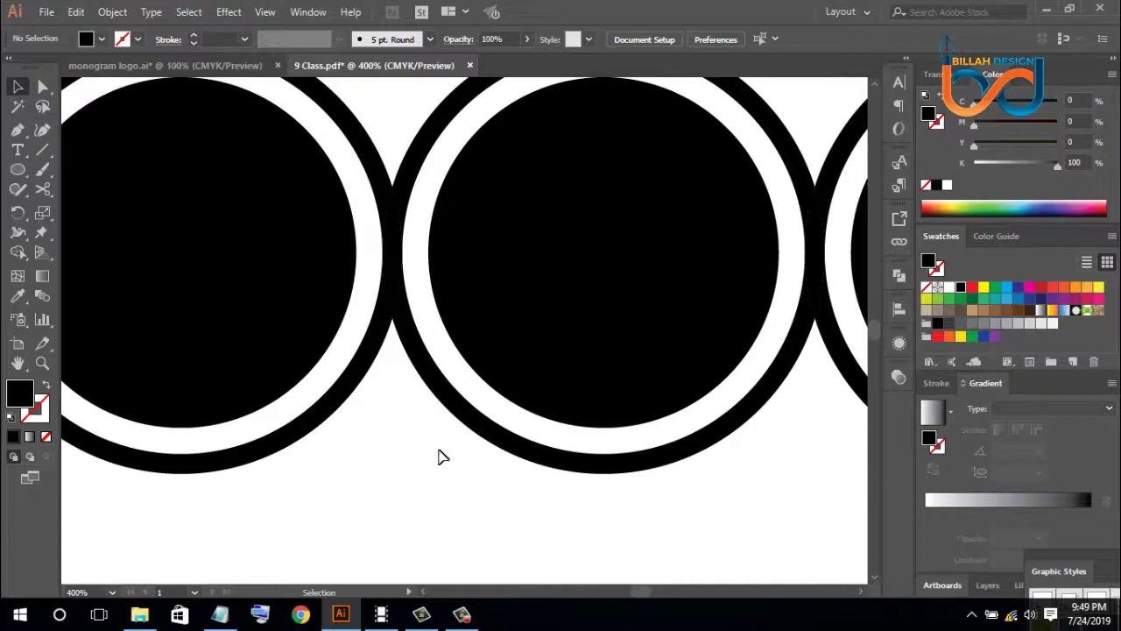
scroll(440, 457, up, 1)
click(415, 289)
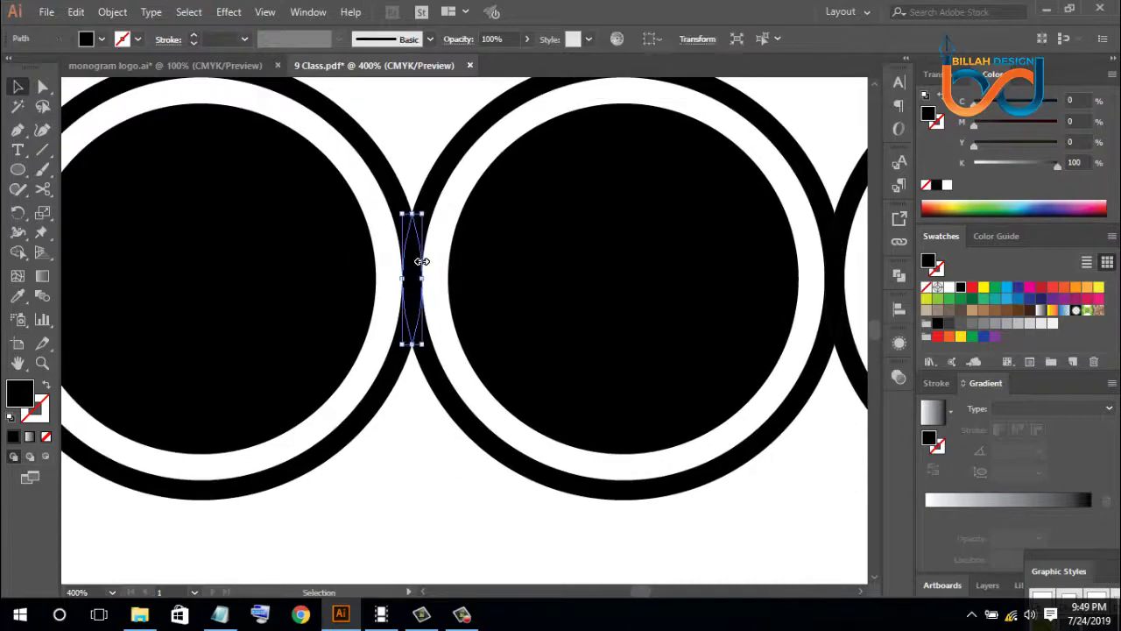
click(112, 12)
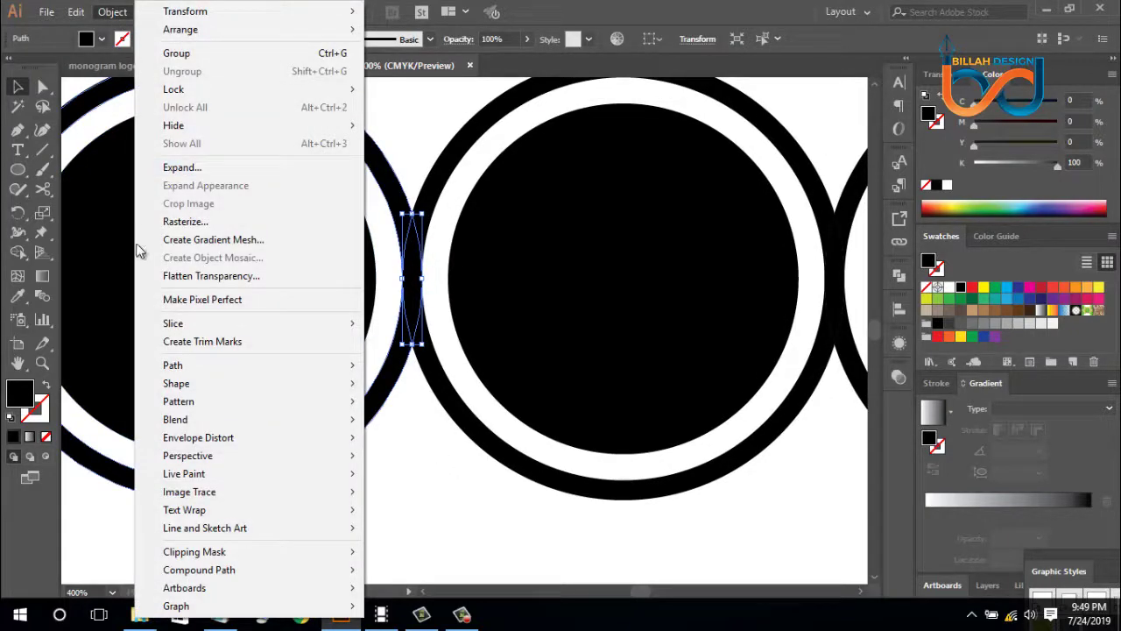
mouse_move(176, 365)
click(406, 425)
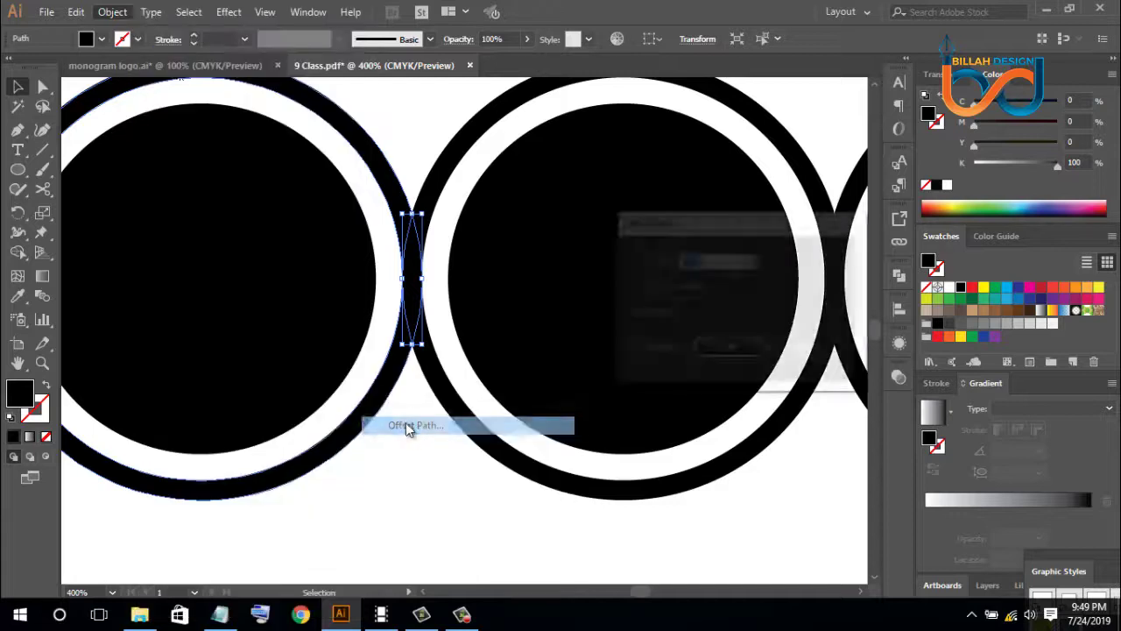
click(633, 349)
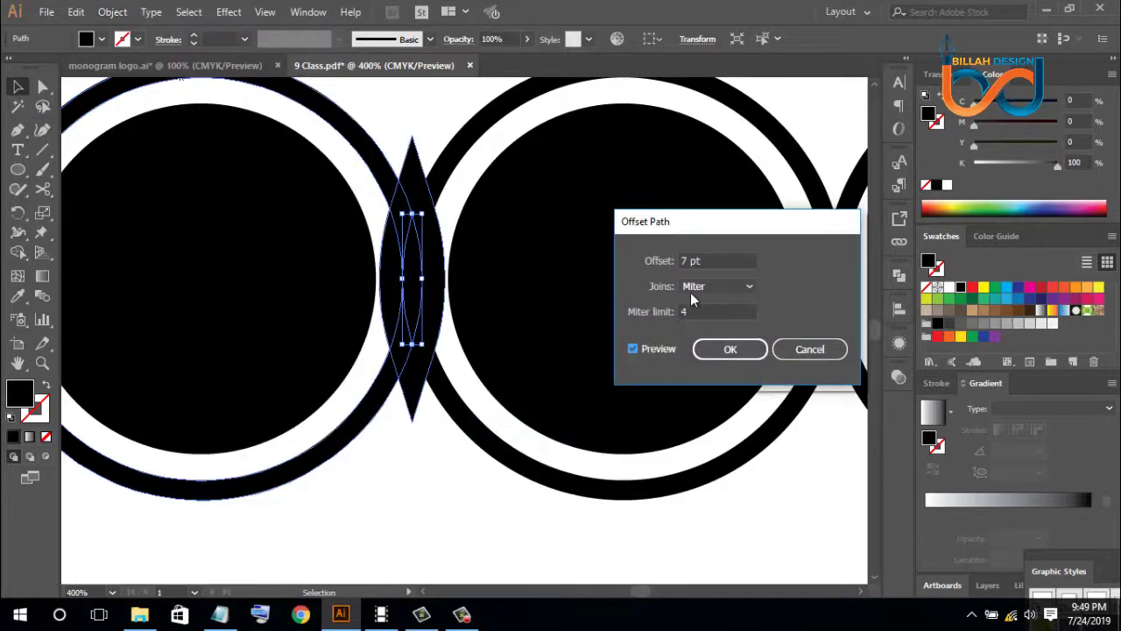
click(705, 258)
key(Down)
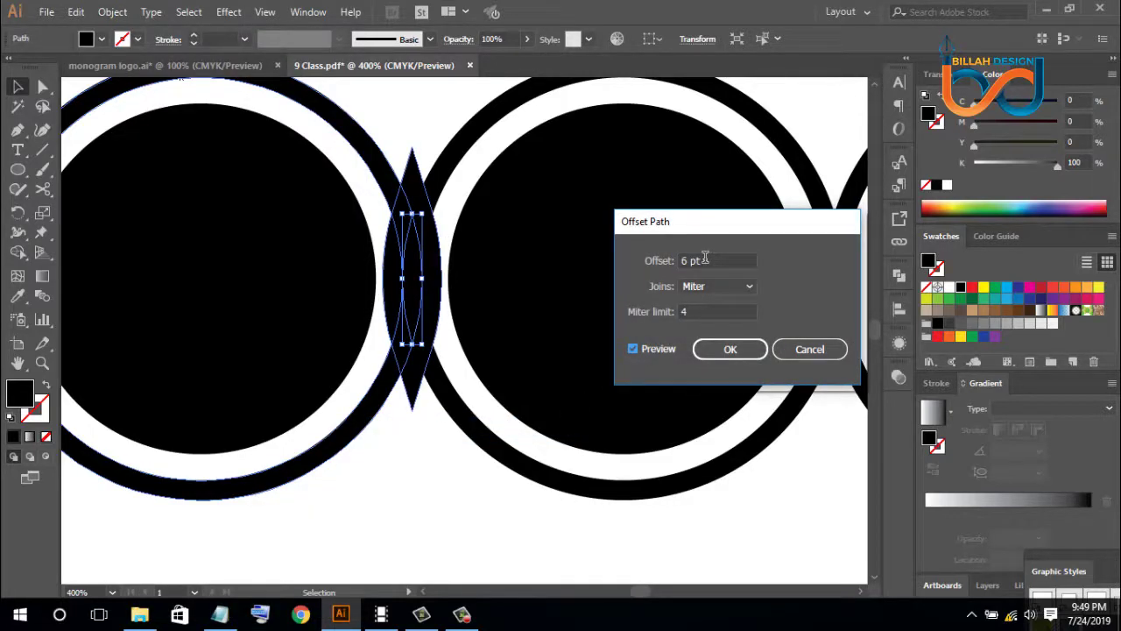
key(Down)
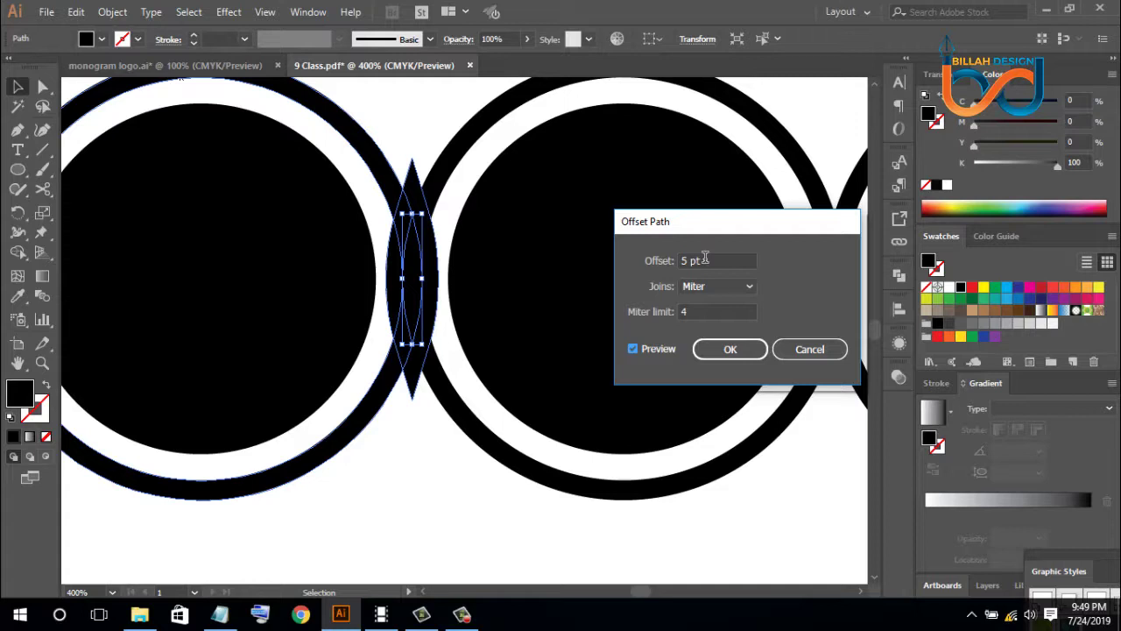
click(728, 350)
Select the E and M ring pieces together with the offset lens and activate the Shape Builder tool
drag(370, 468, 468, 143)
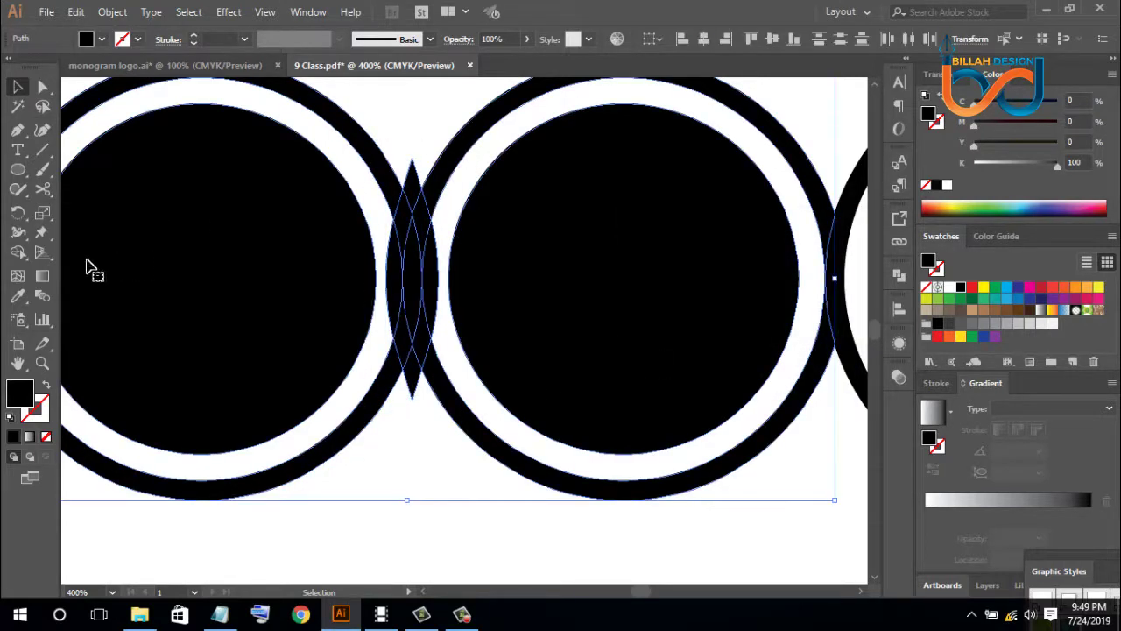
click(17, 252)
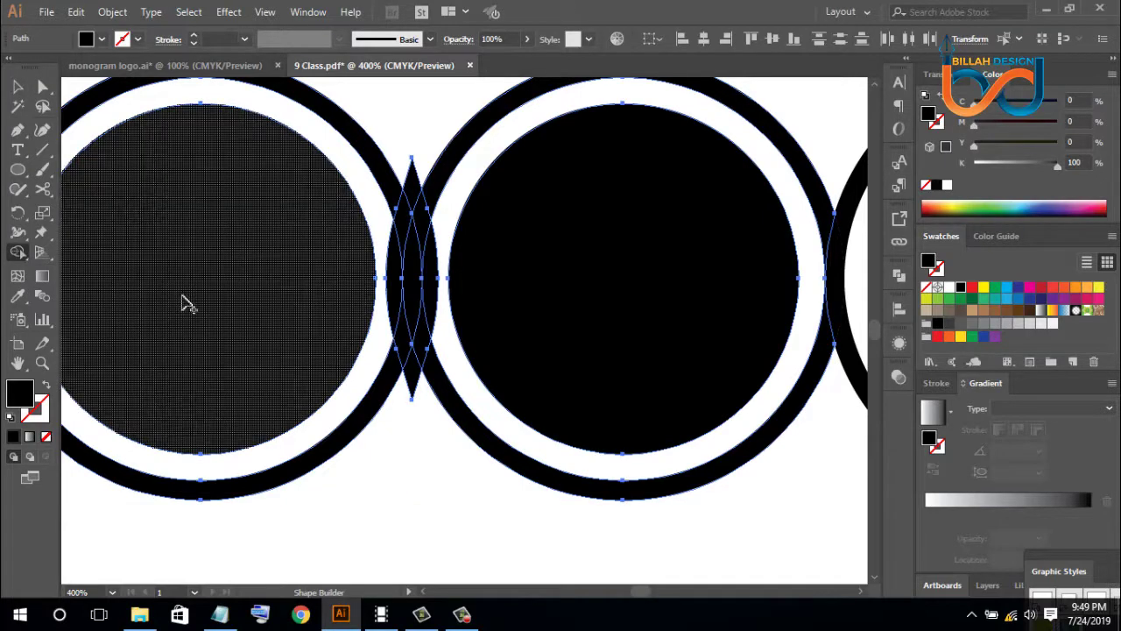
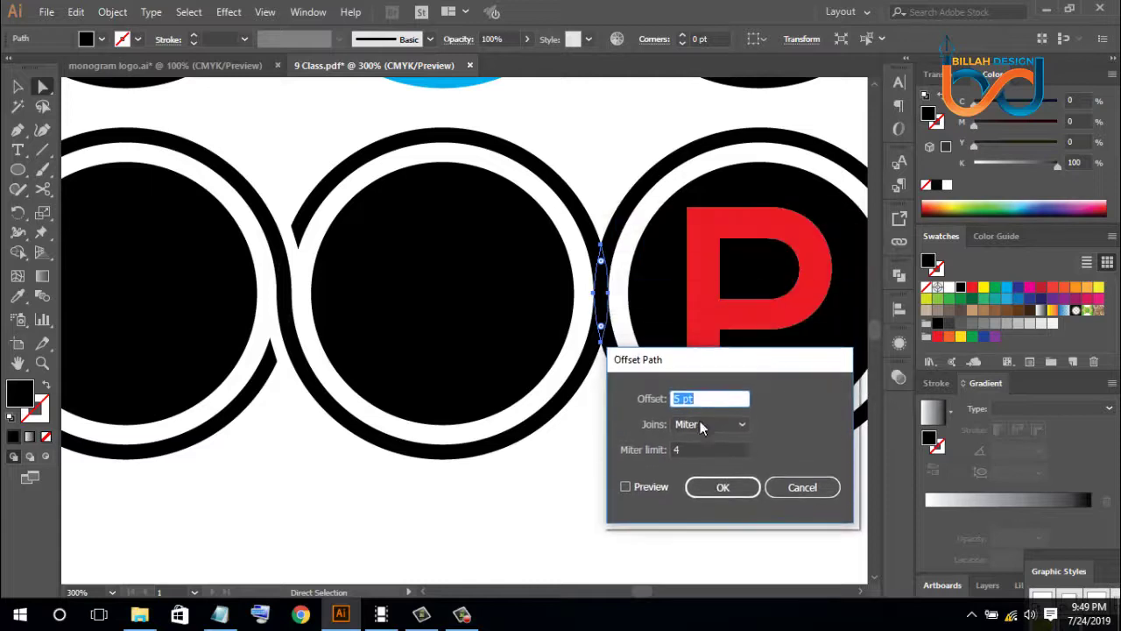
Offset the overlap between the M and P rings by 5 pt and merge its surplus pieces with the Shape Builder
click(704, 487)
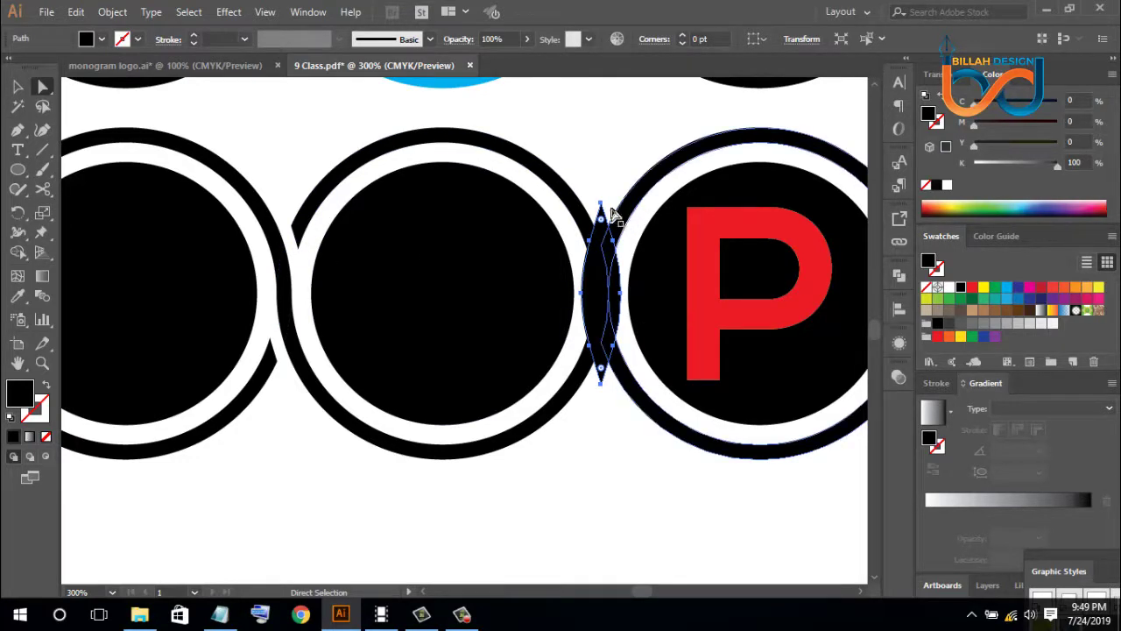
drag(589, 184, 618, 394)
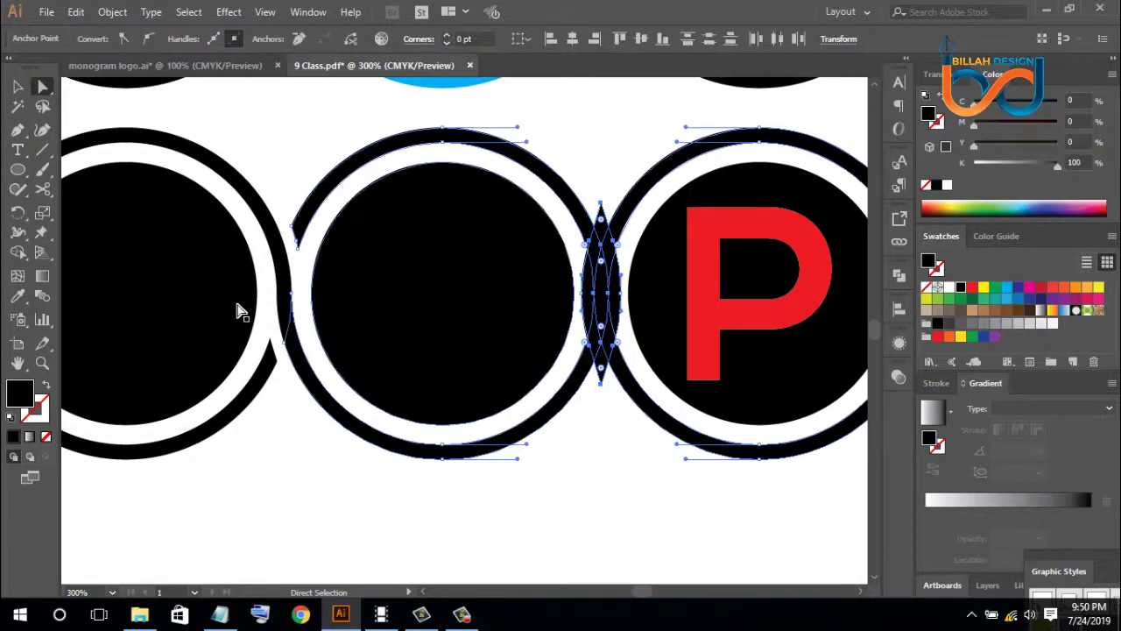
click(18, 255)
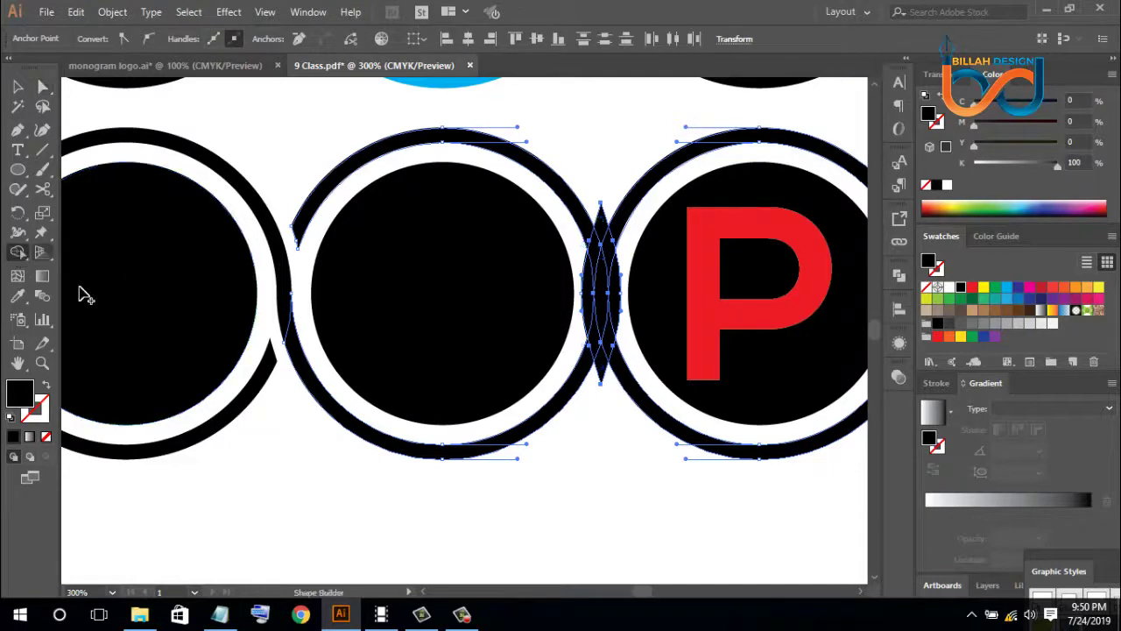
click(609, 259)
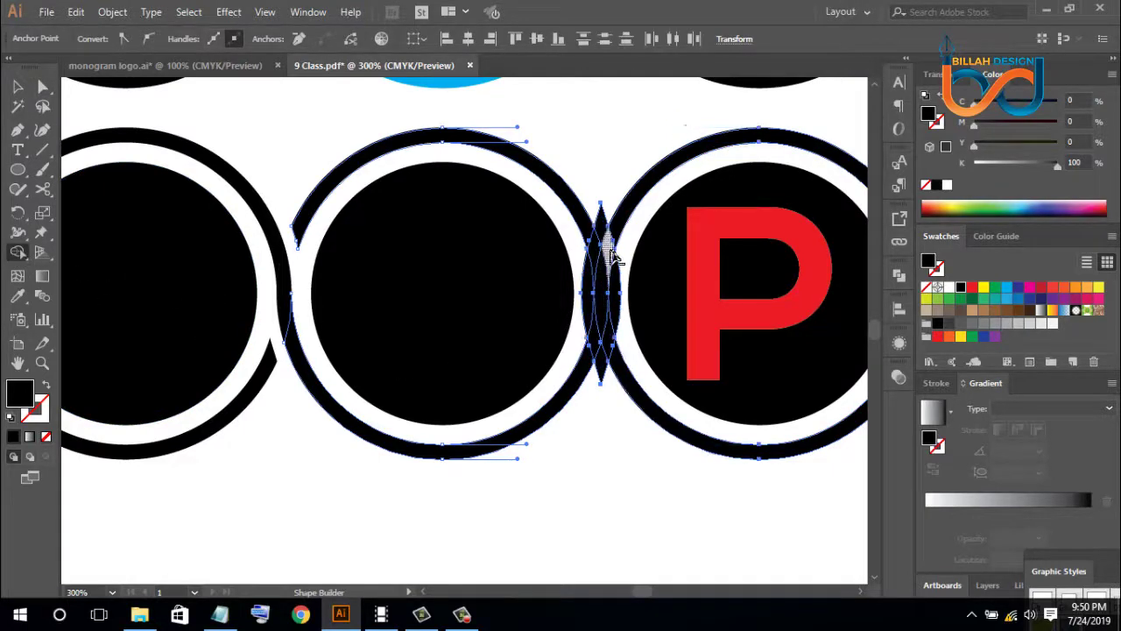
click(598, 343)
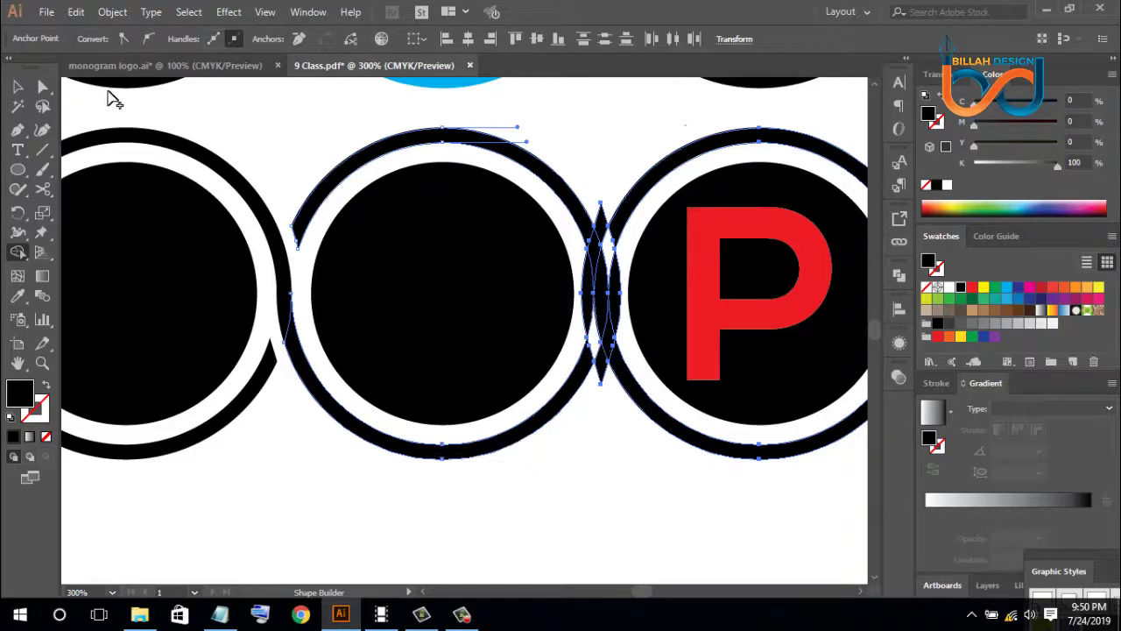
Pull the merged surplus piece away from the M and P rings and delete it, leaving gaps at the crossing
click(42, 85)
click(591, 492)
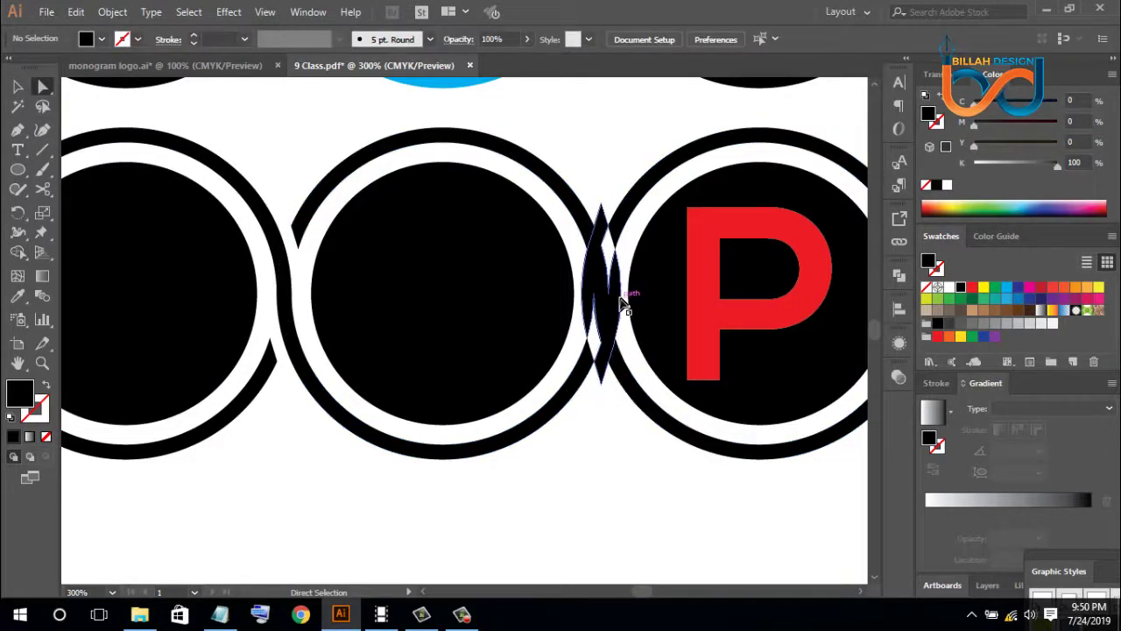
drag(618, 312, 598, 465)
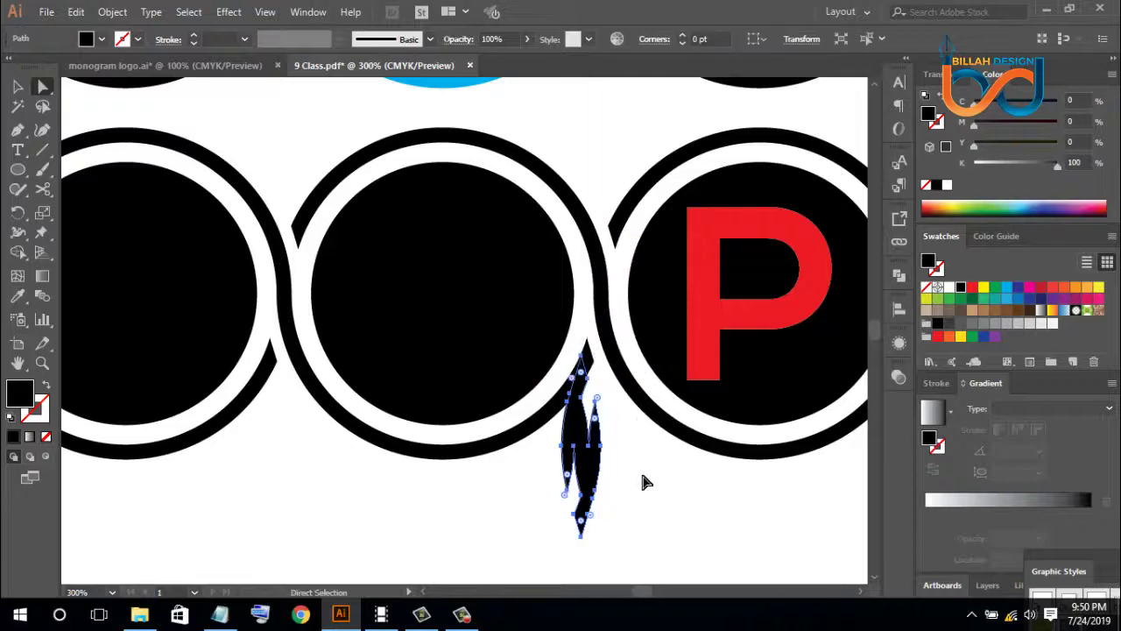
key(Delete)
Unite the outer ring pieces at the crossing between the E and M badges with Pathfinder
key(ctrl+minus)
key(ctrl+minus)
key(ctrl+plus)
key(ctrl+plus)
key(ctrl+plus)
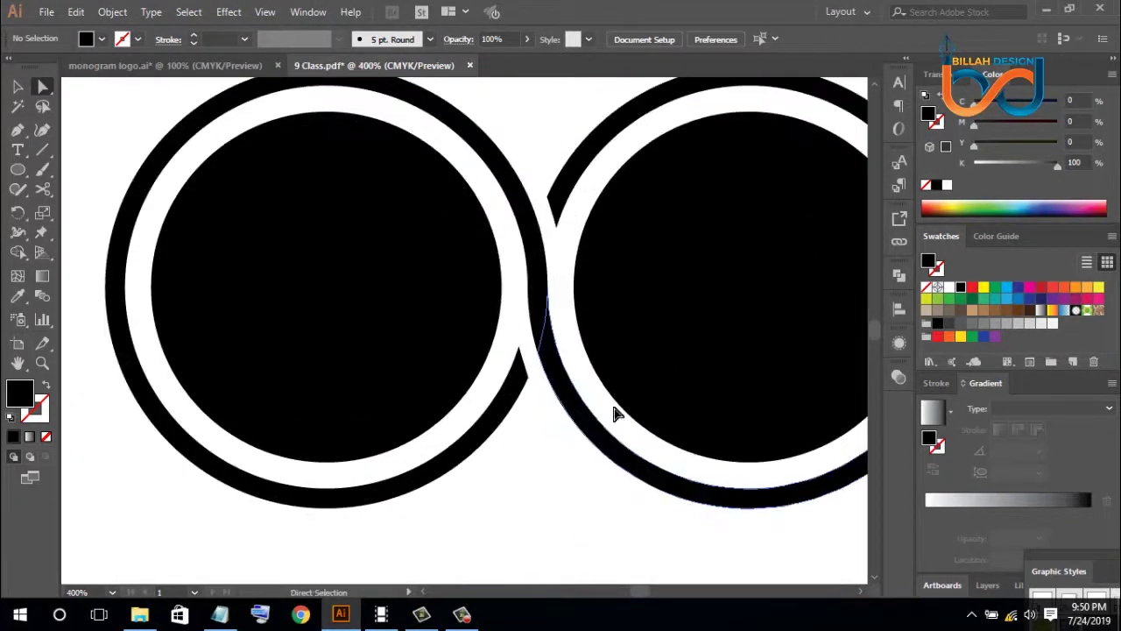
drag(557, 112, 516, 426)
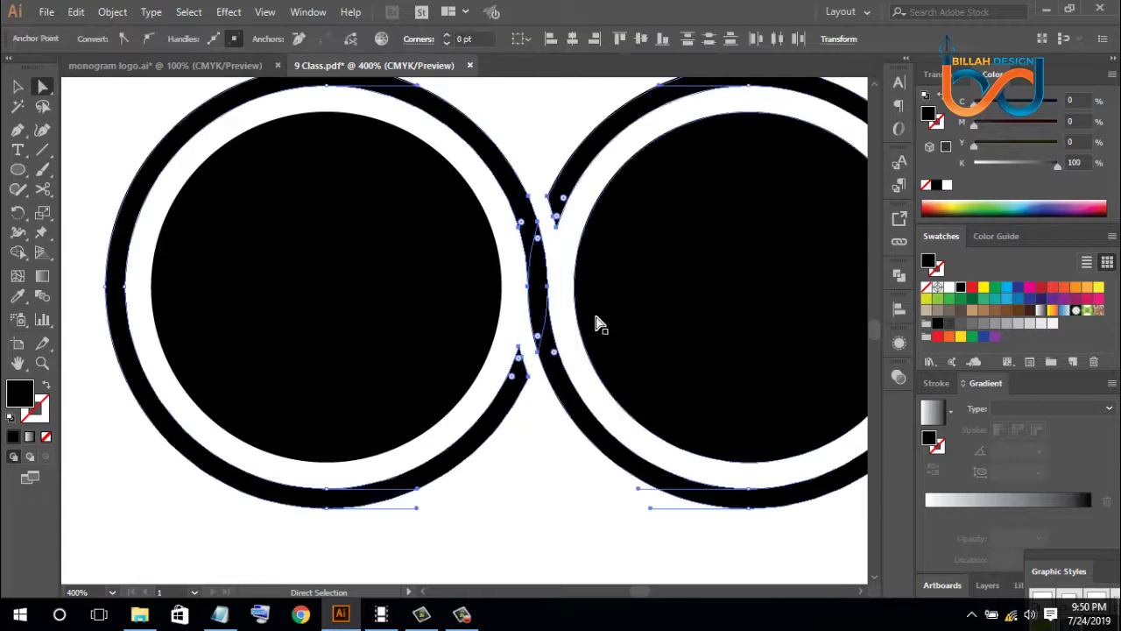
click(897, 274)
click(705, 311)
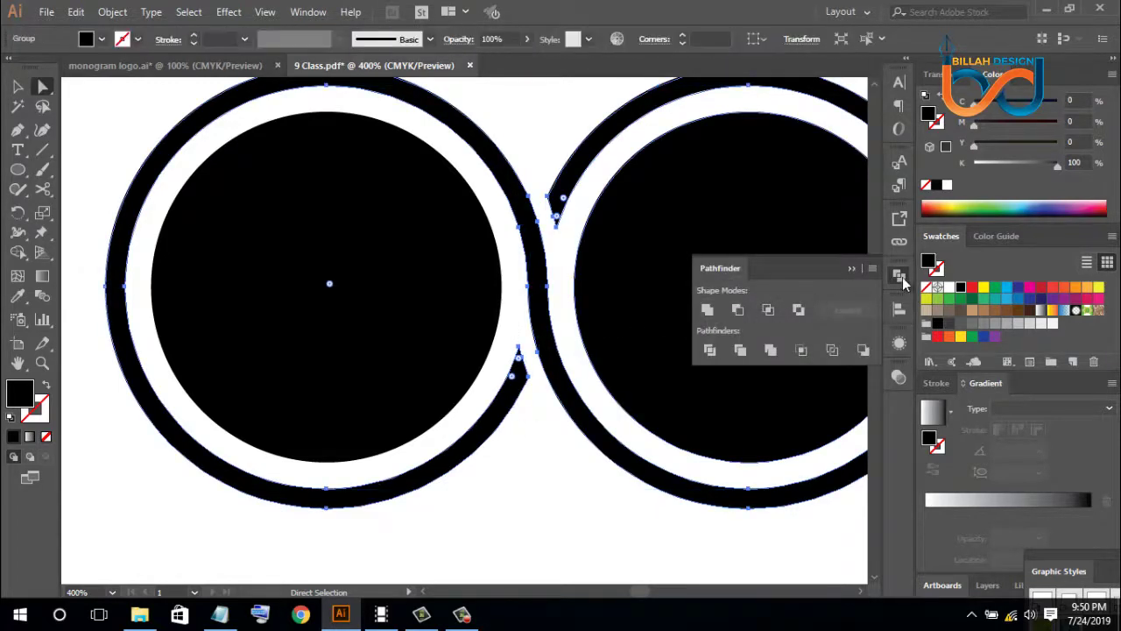
click(565, 514)
Unite the outer ring pieces at the crossing between the M and P badges with Pathfinder
drag(427, 485, 605, 474)
drag(583, 129, 624, 400)
click(897, 276)
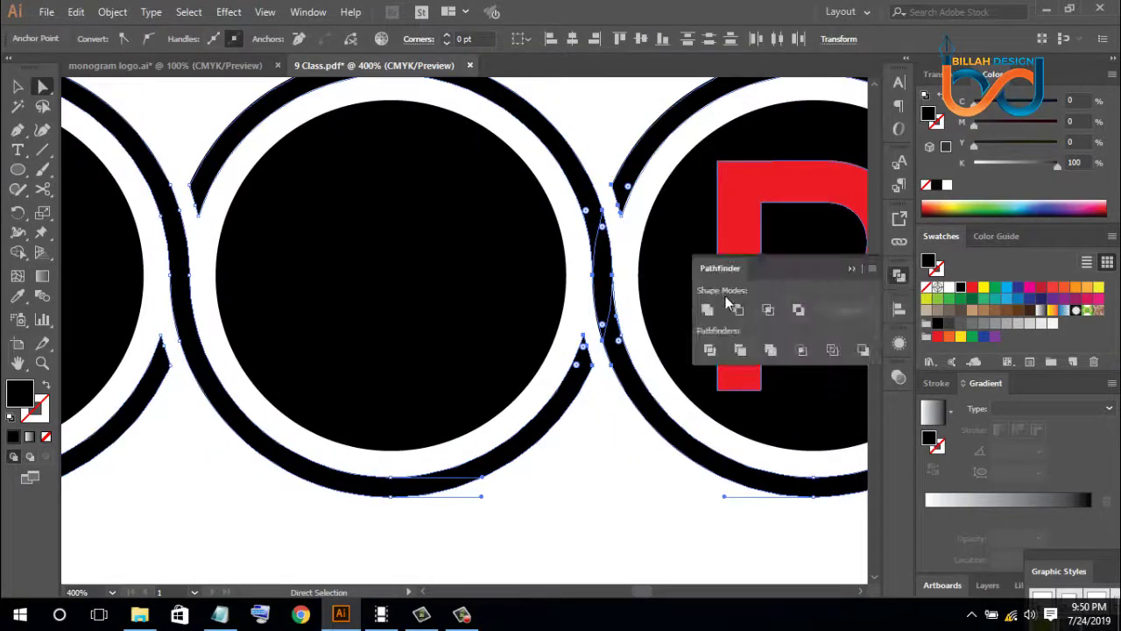
click(710, 310)
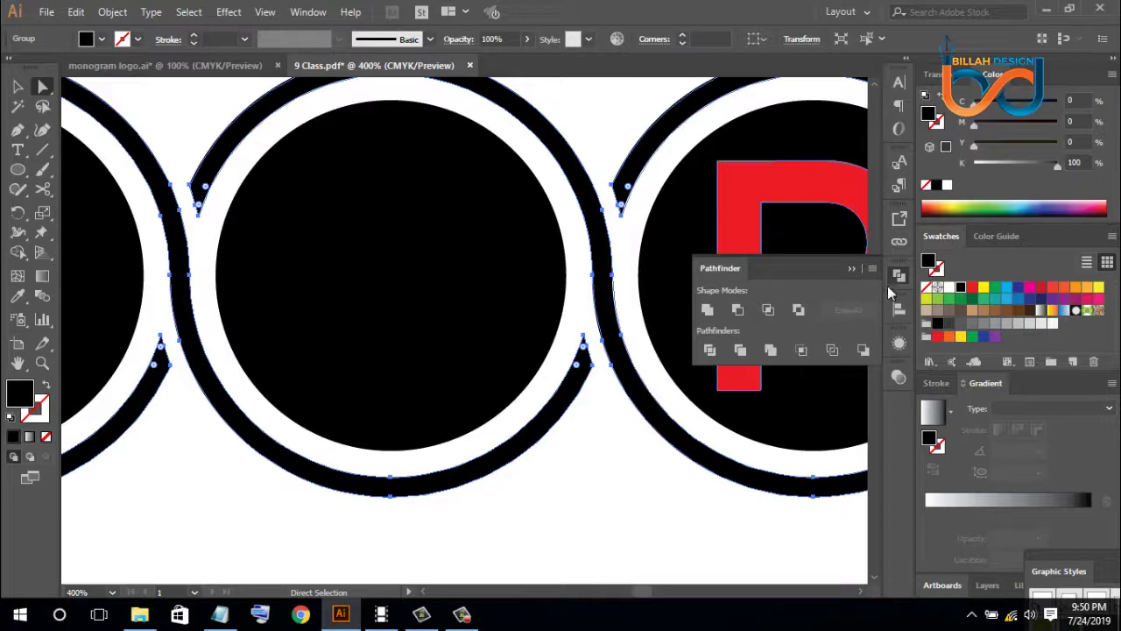
click(593, 488)
Send the black inner disc of the lower E badge to the back, behind its red letter
scroll(464, 464, right, 3)
scroll(463, 464, down, 1)
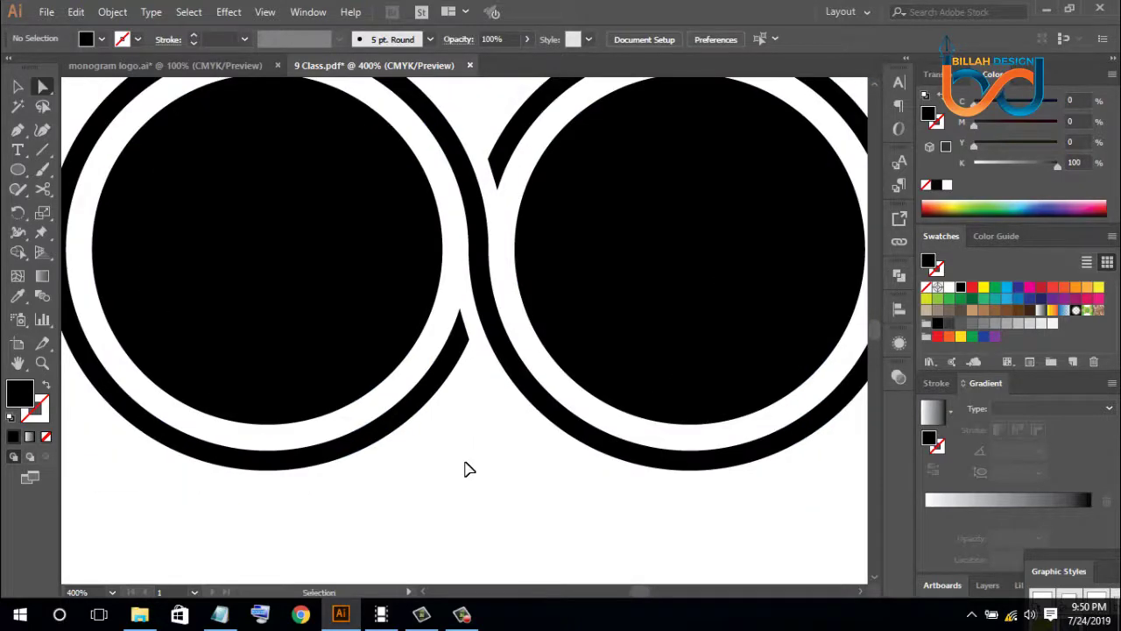
key(ctrl+minus)
key(ctrl+minus)
click(366, 295)
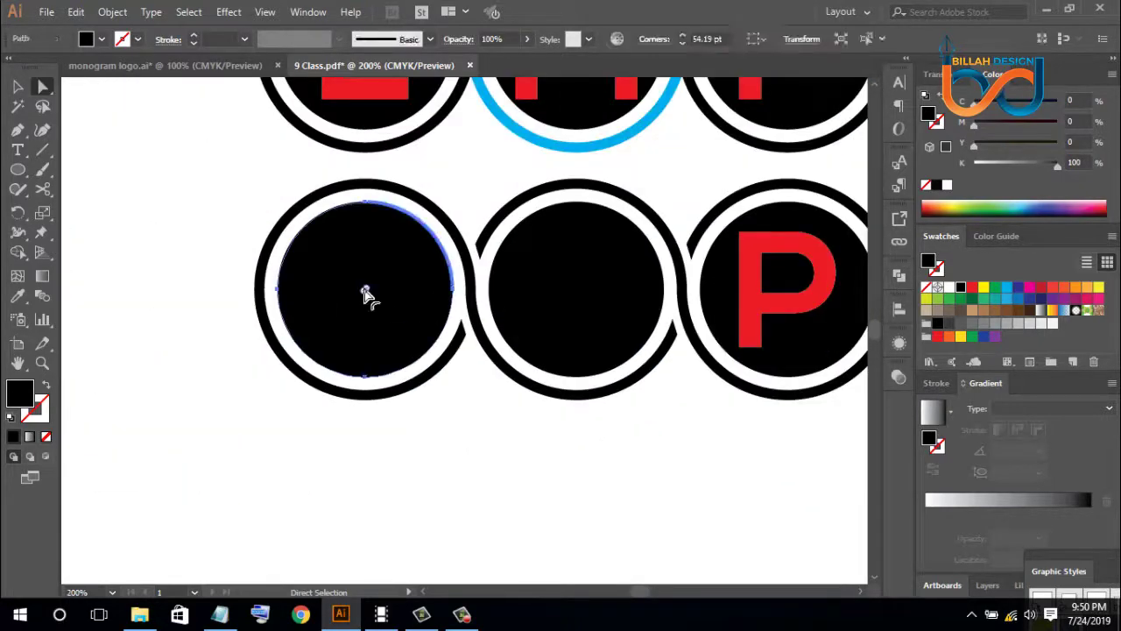
click(418, 368)
click(378, 264)
right_click(379, 265)
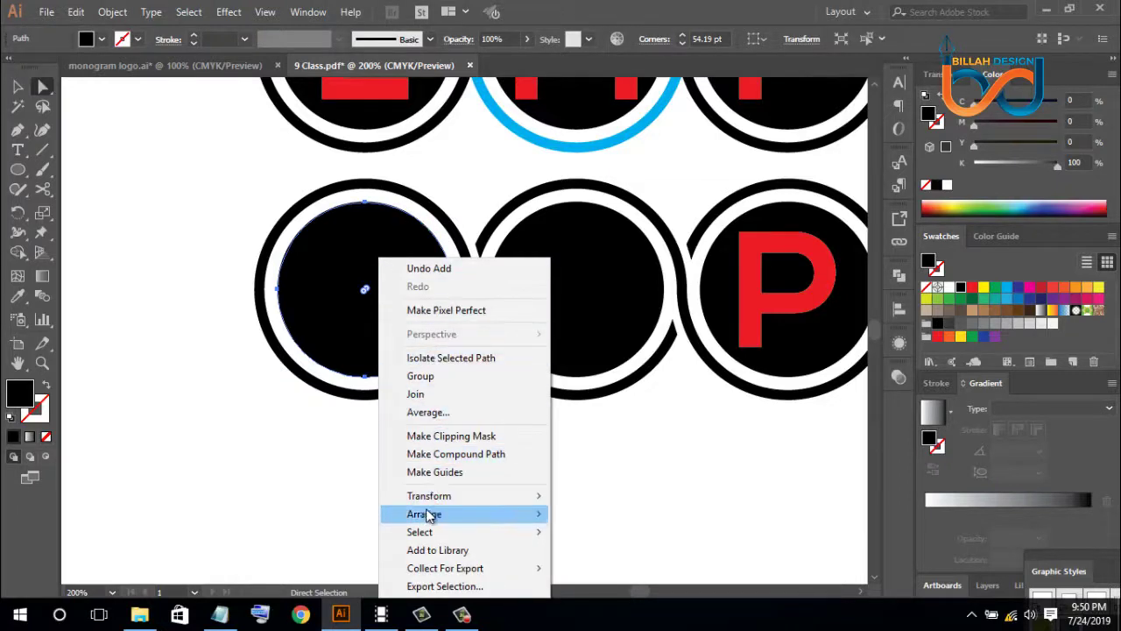
mouse_move(537, 517)
click(585, 571)
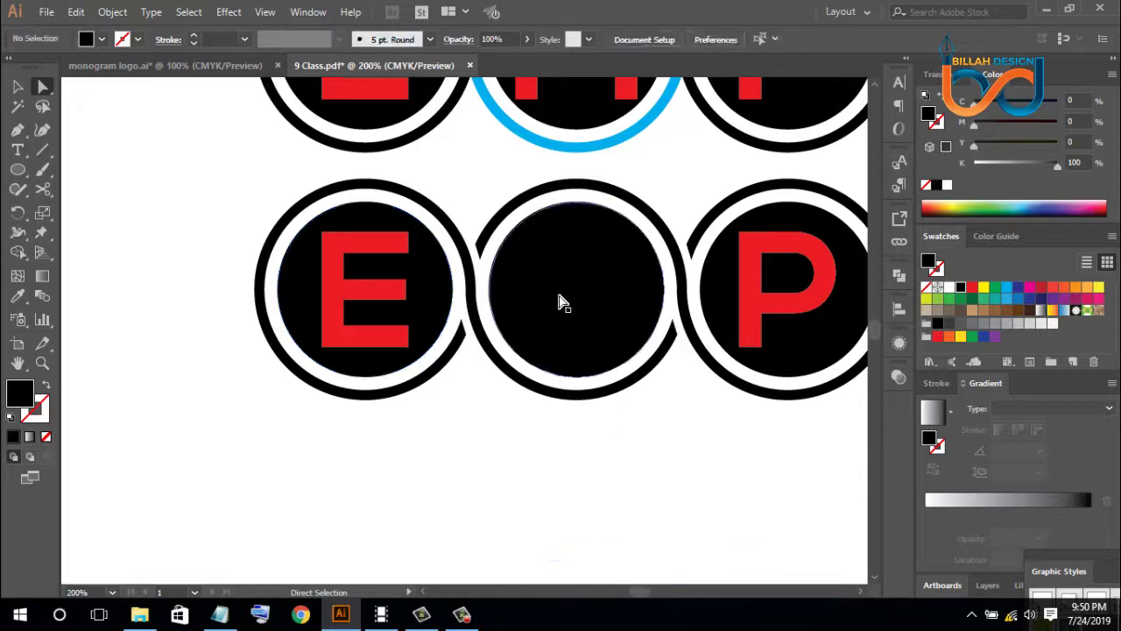
Send the black inner disc of the lower M badge to the back, behind its red letter
click(544, 267)
right_click(542, 257)
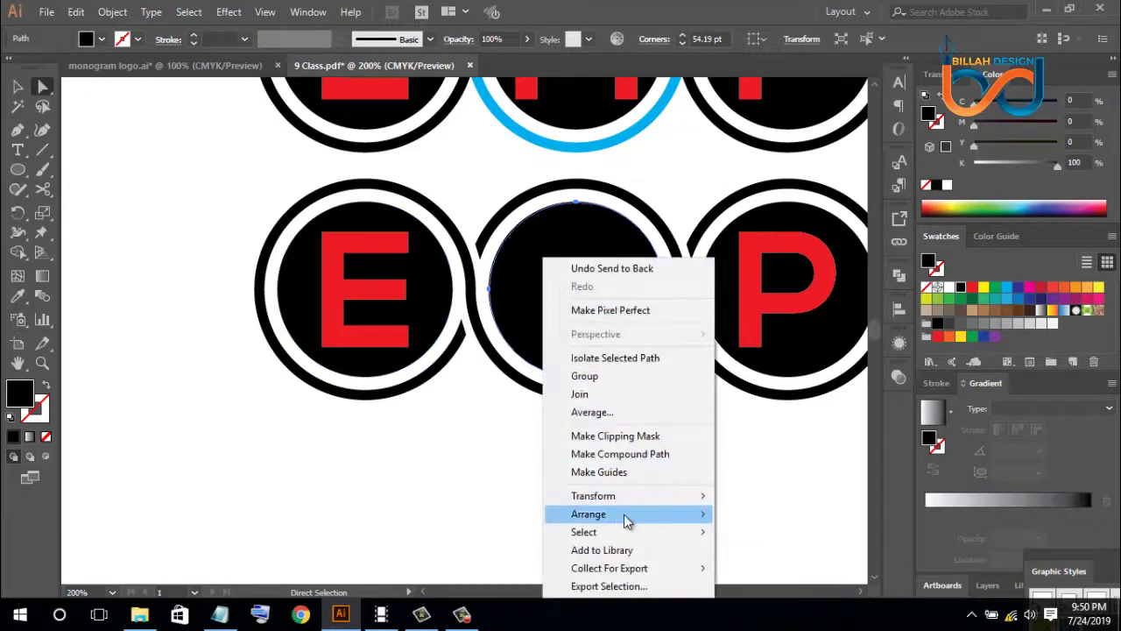
mouse_move(626, 518)
click(746, 568)
click(730, 488)
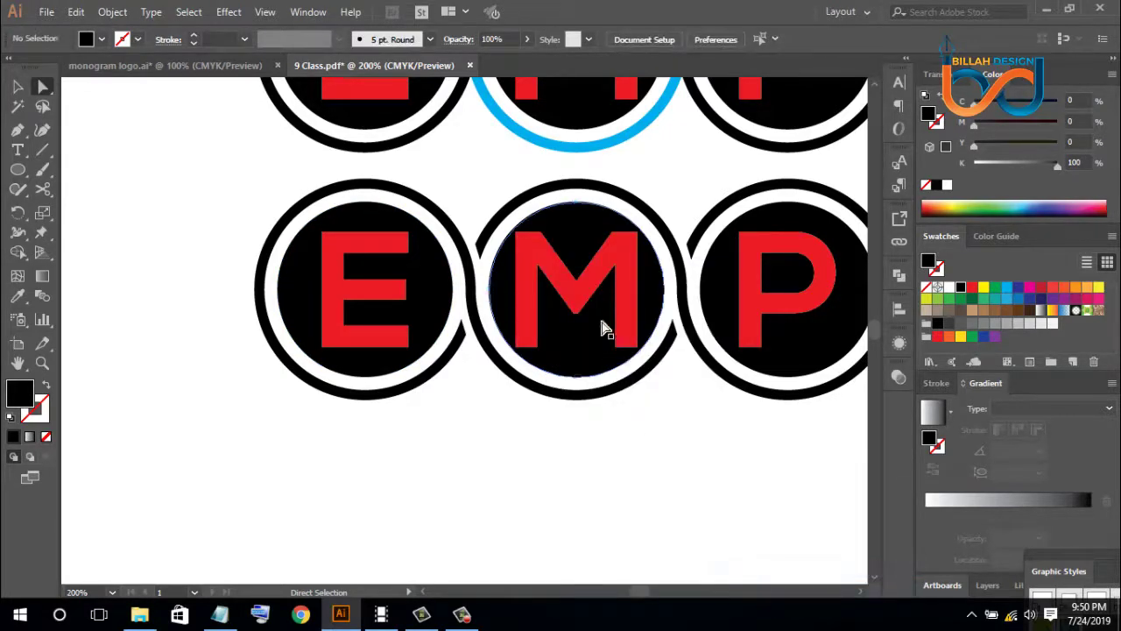
Cut the red M out of its black inner disc in the lower row with Pathfinder's Minus Front
click(579, 300)
shift+click(576, 235)
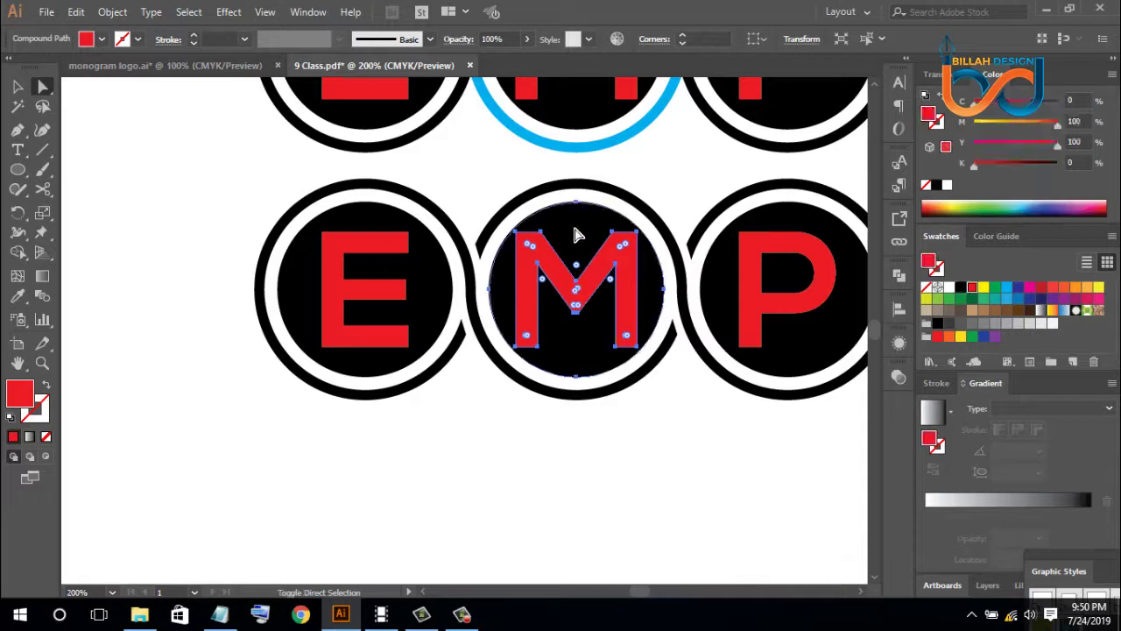
shift+click(731, 291)
click(898, 278)
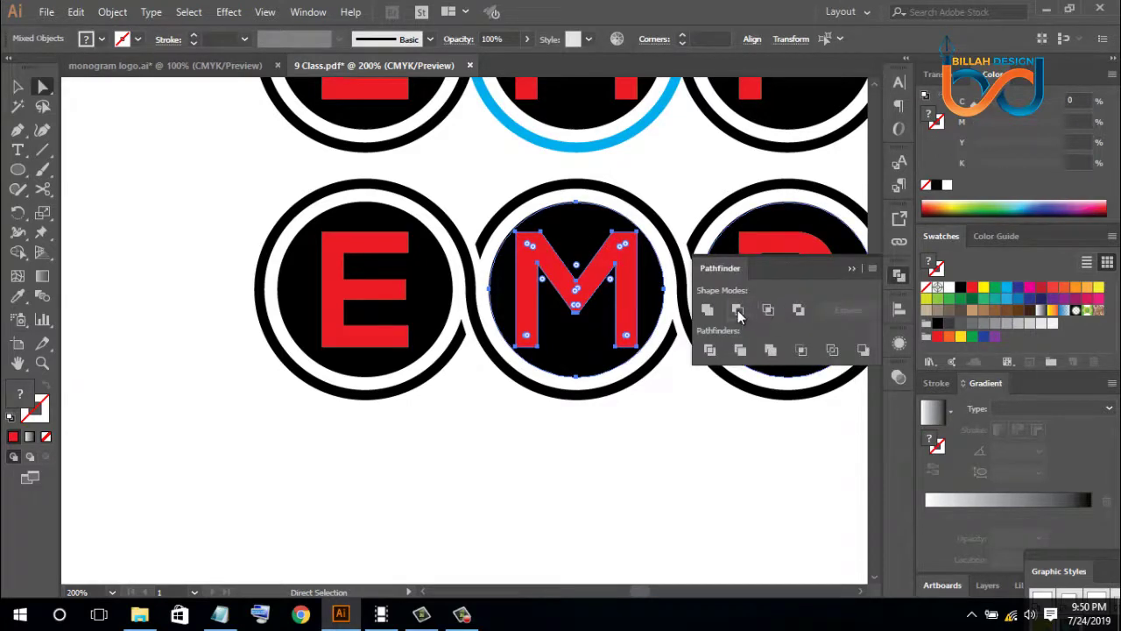
click(738, 313)
click(657, 429)
Cut the red E out of its black inner disc in the lower row with Pathfinder's Minus Front
click(358, 298)
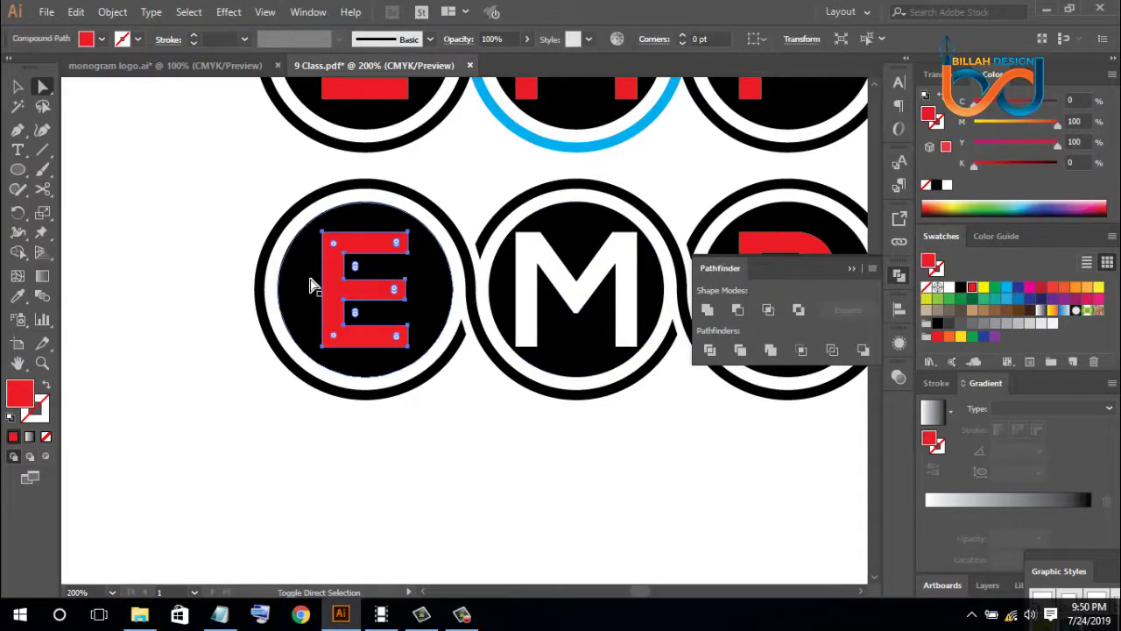
shift+click(311, 284)
click(737, 310)
click(710, 434)
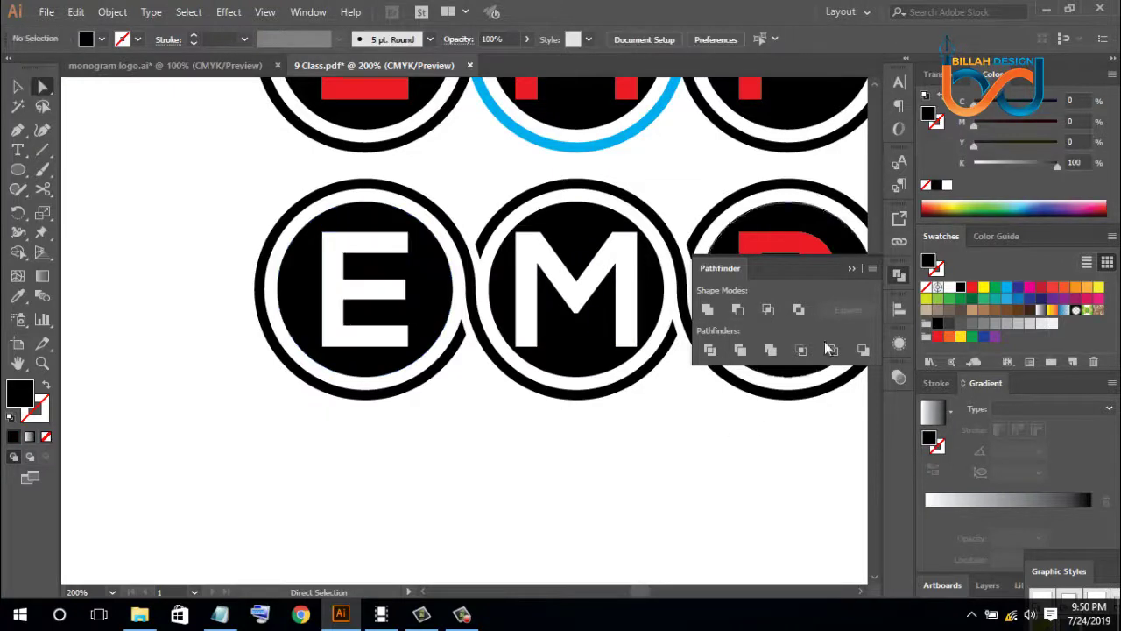
Cut the red P out of its black inner disc in the lower row with Pathfinder's Minus Front
click(899, 279)
click(795, 230)
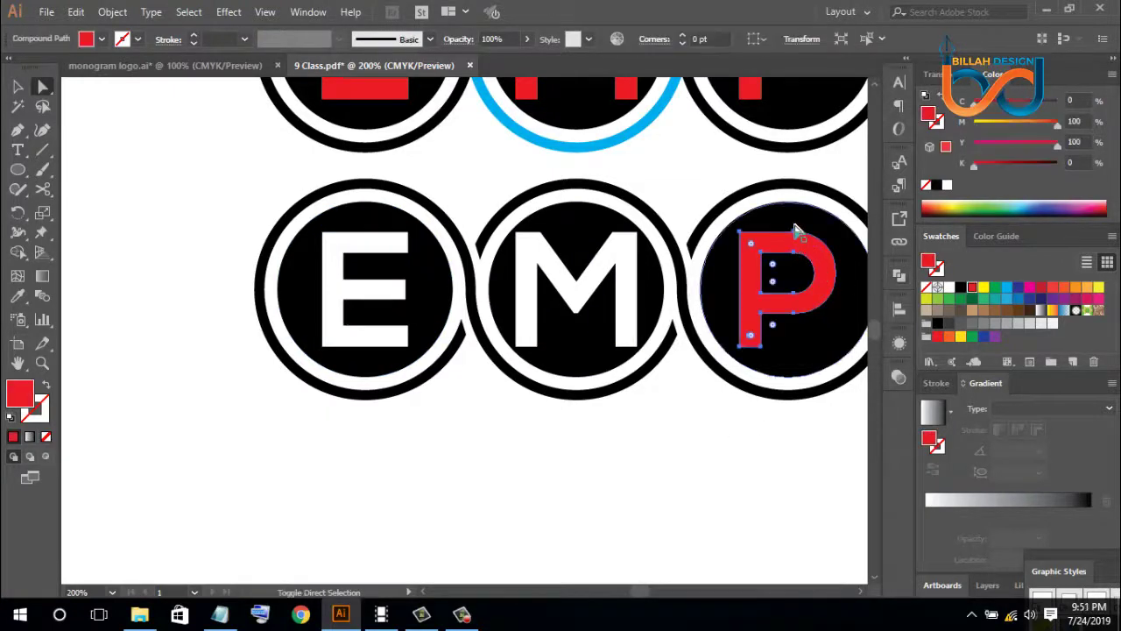
shift+click(847, 255)
click(899, 277)
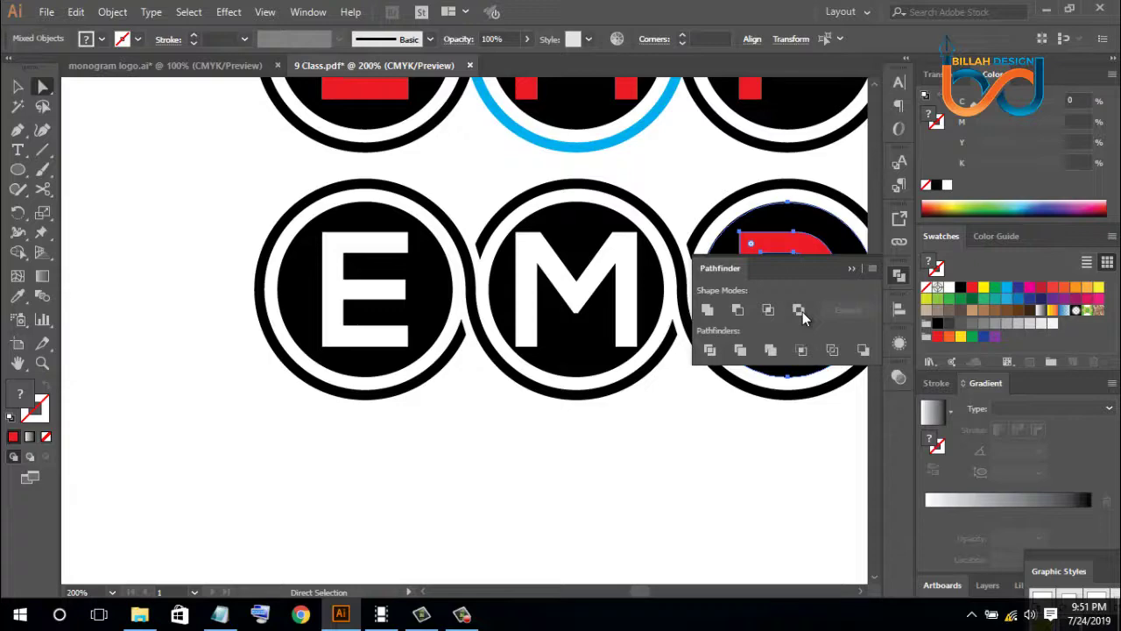
click(740, 313)
click(898, 277)
click(636, 481)
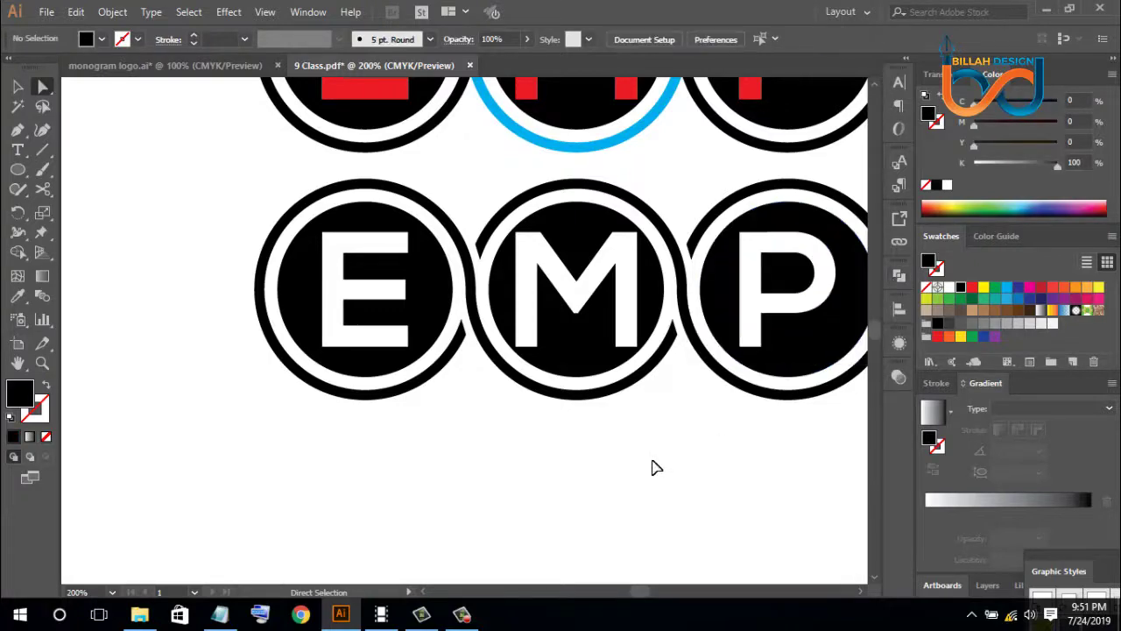
Recolor the entire lower EMP badge row with the orange sampled from the MARKET PLACE text using the Eyedropper
key(ctrl+minus)
key(ctrl+minus)
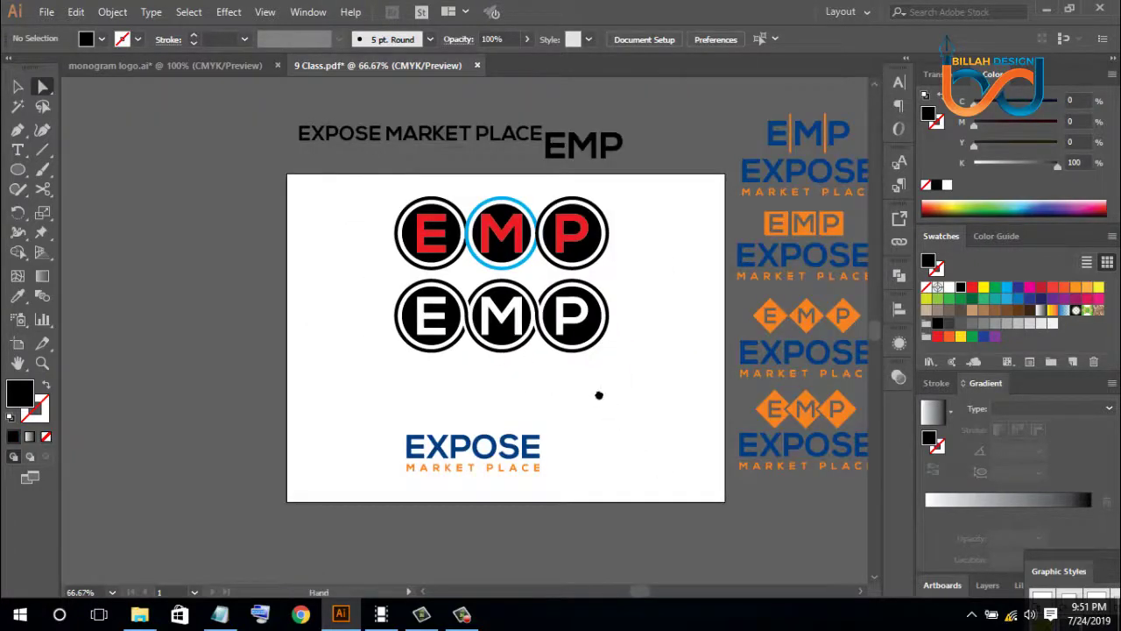
click(18, 86)
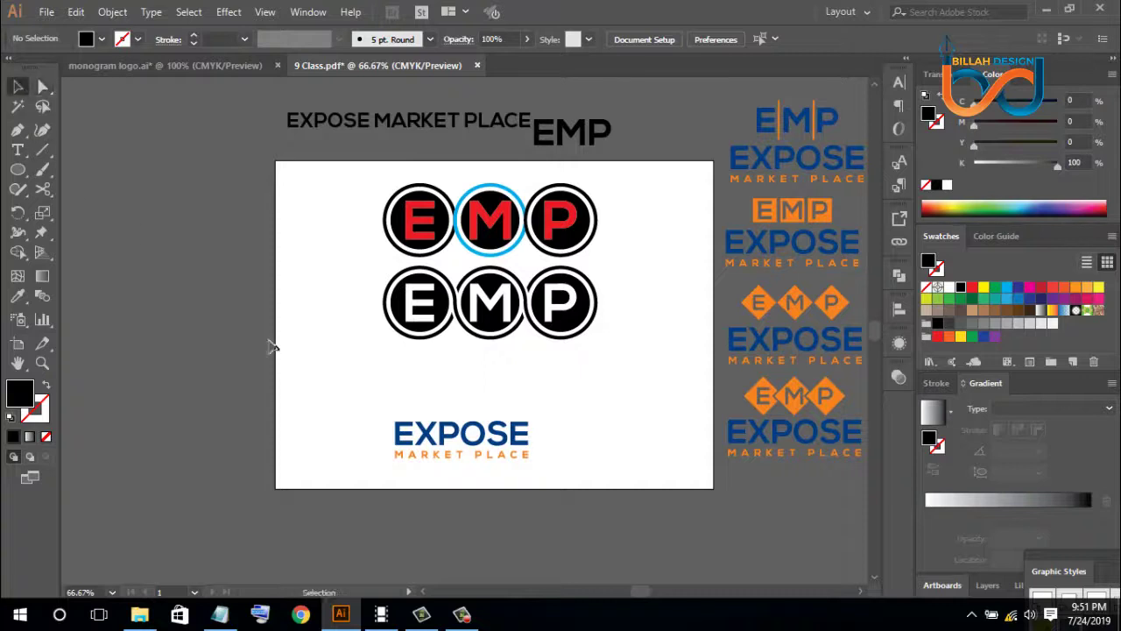
drag(439, 366, 629, 265)
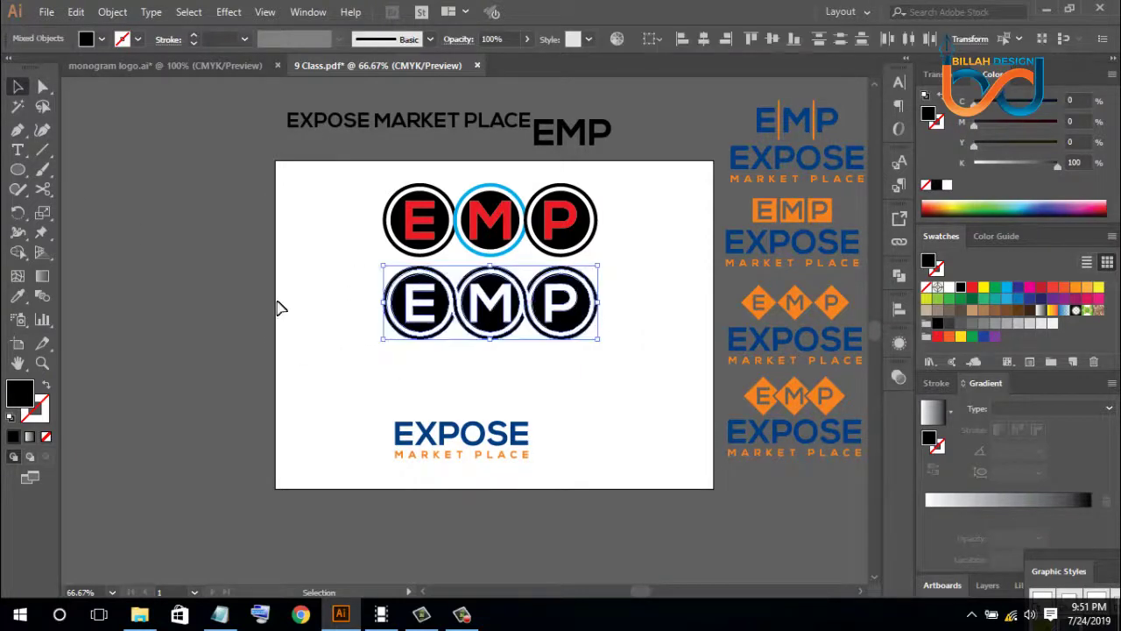
click(19, 297)
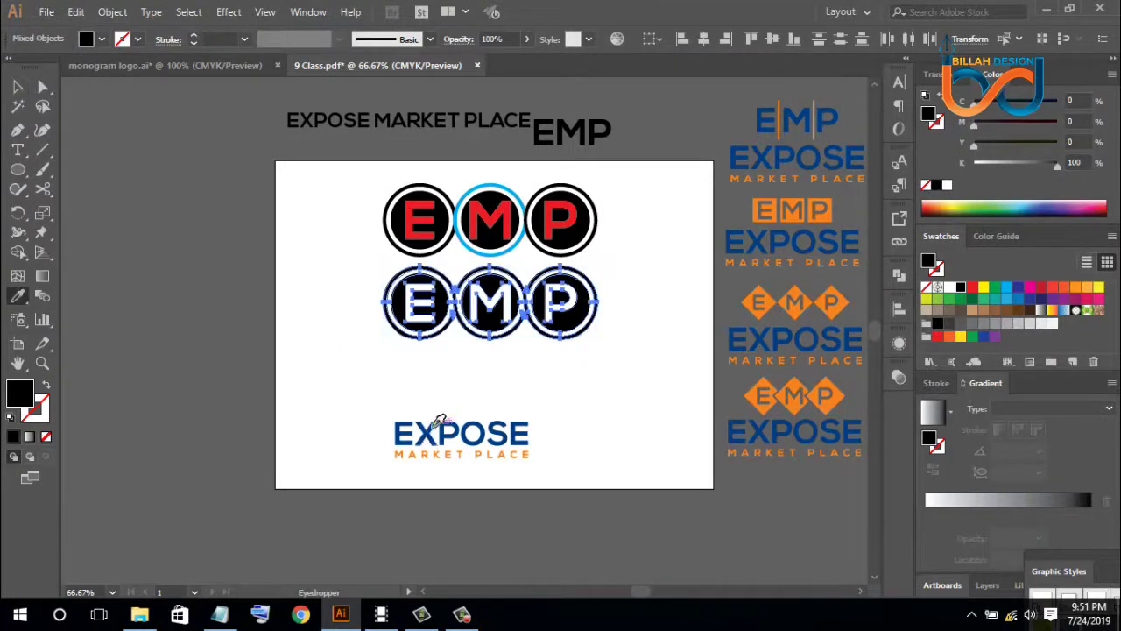
click(429, 431)
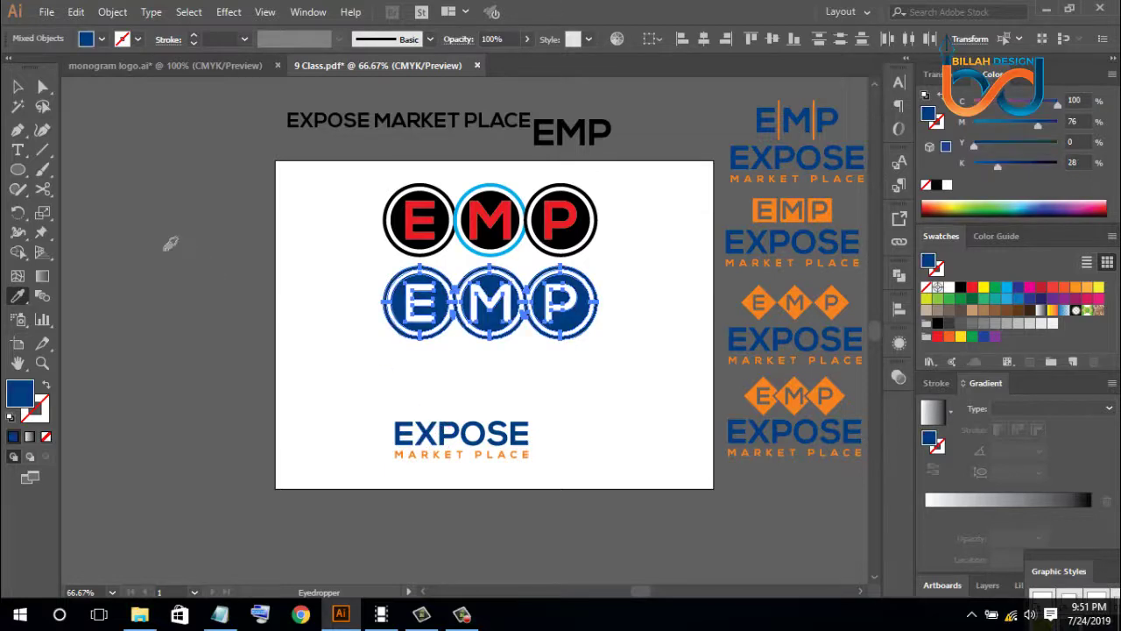
click(430, 449)
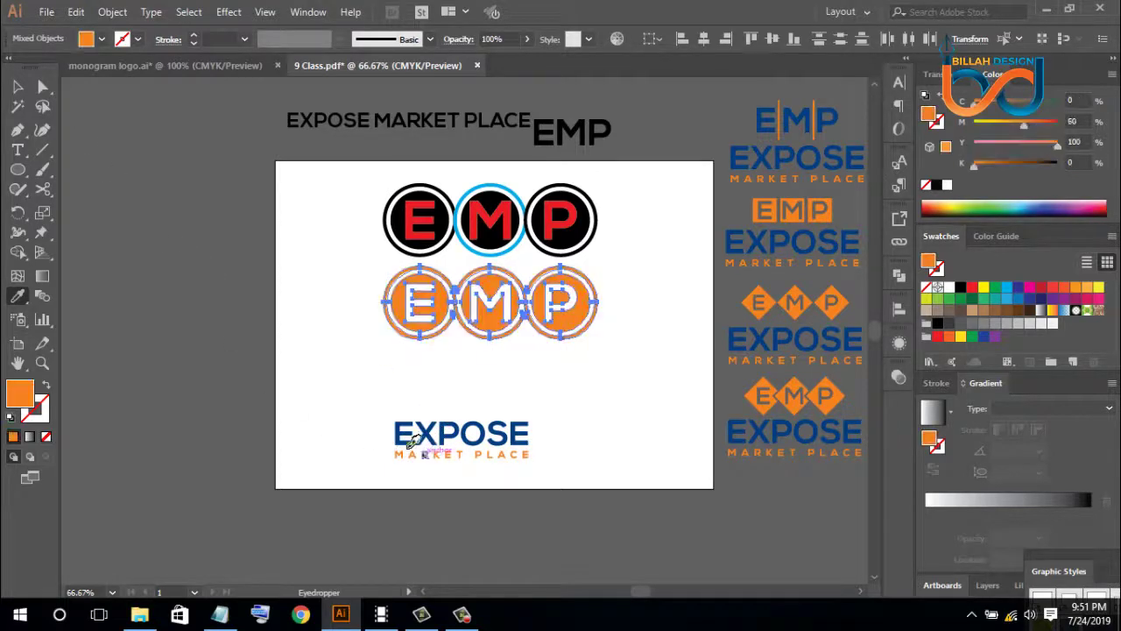
click(43, 86)
click(171, 239)
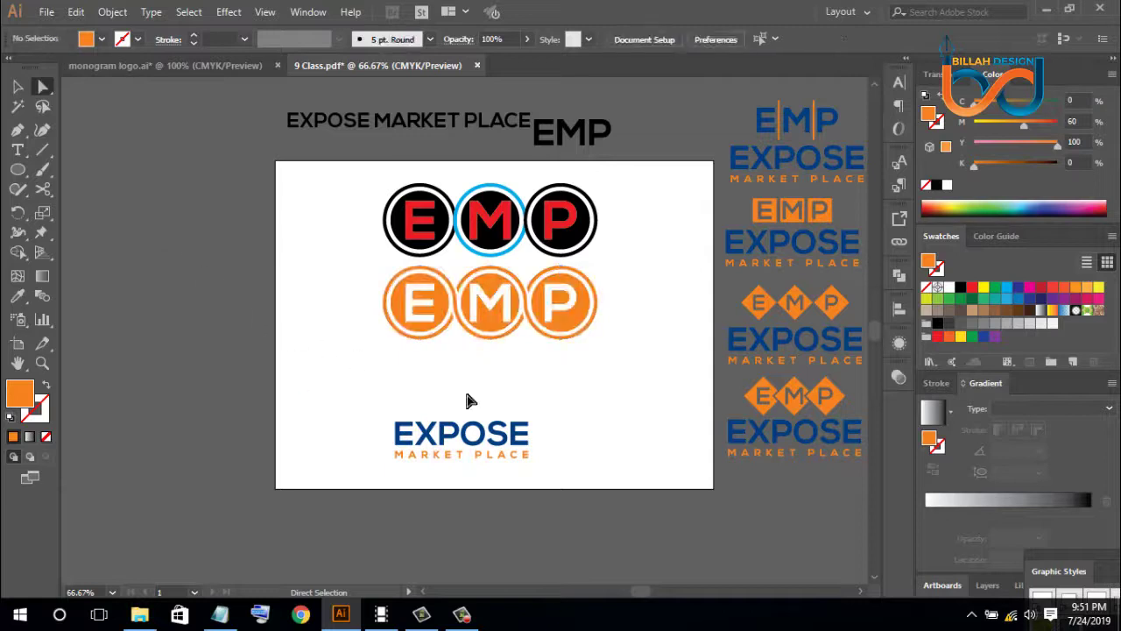
Recolor the three interlinked outer rings of the lower badges with the dark blue sampled from the EXPOSE text
key(ctrl+plus)
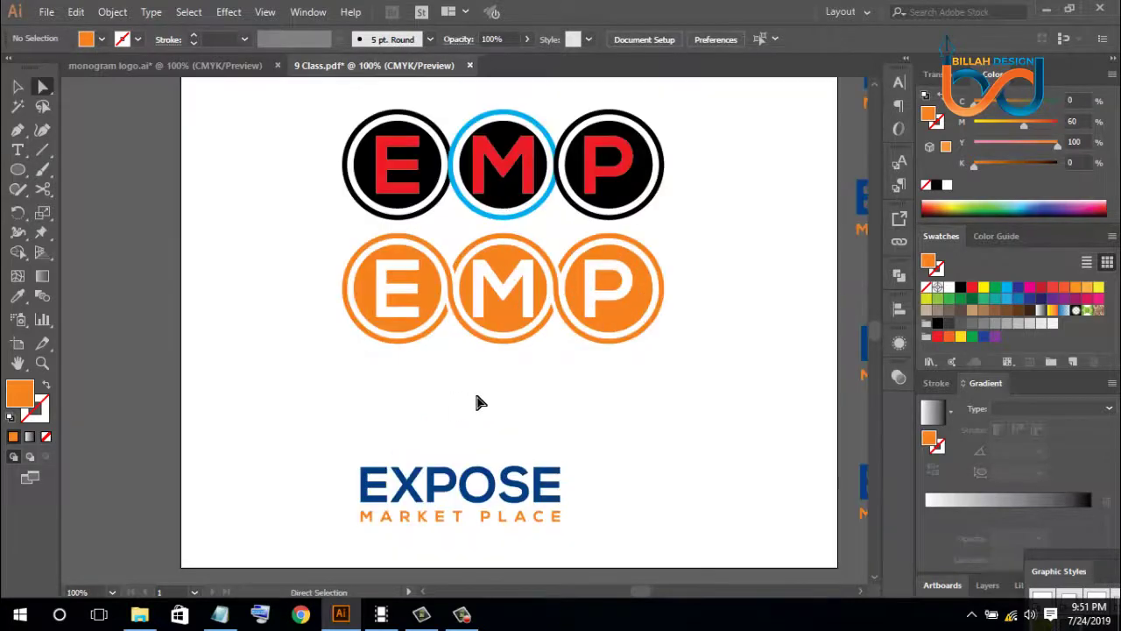
click(422, 343)
shift+click(539, 332)
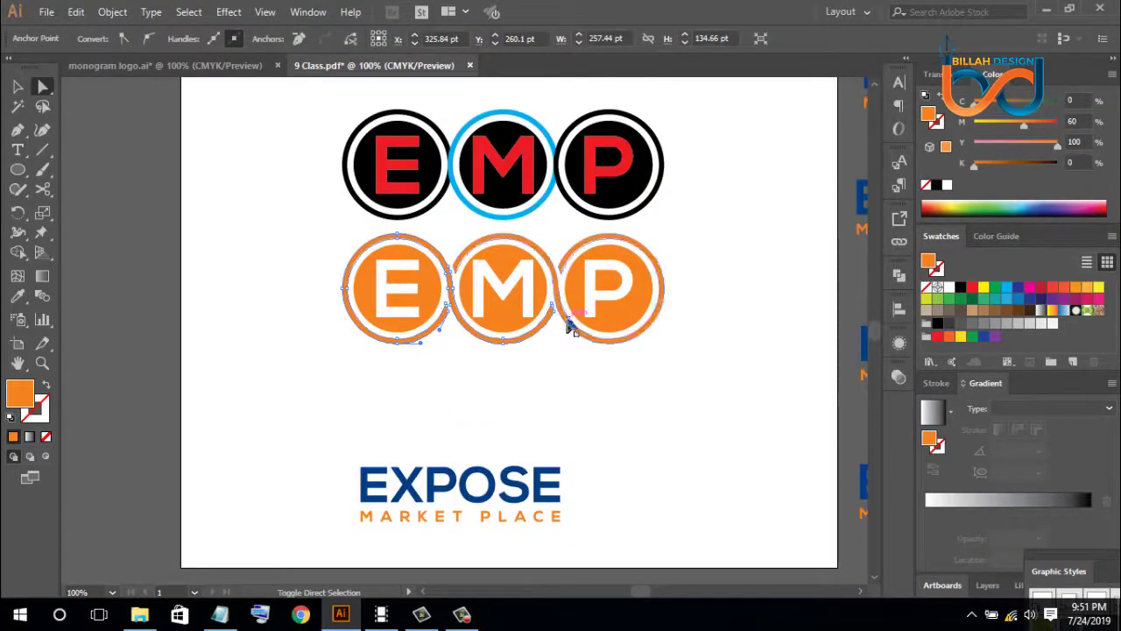
shift+click(571, 327)
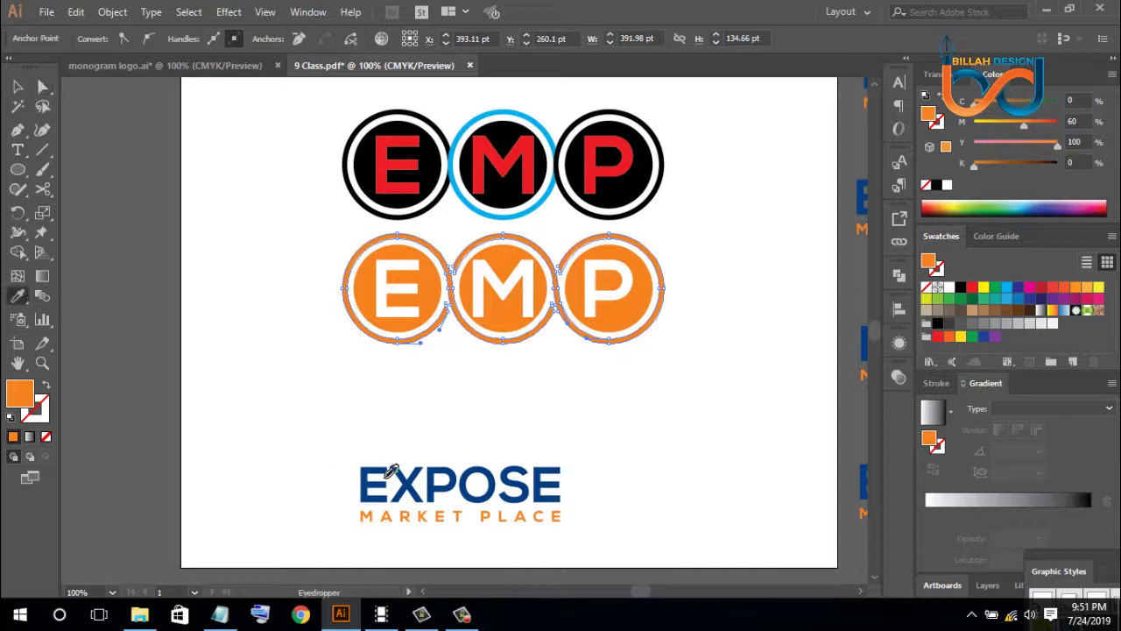
click(405, 480)
click(17, 86)
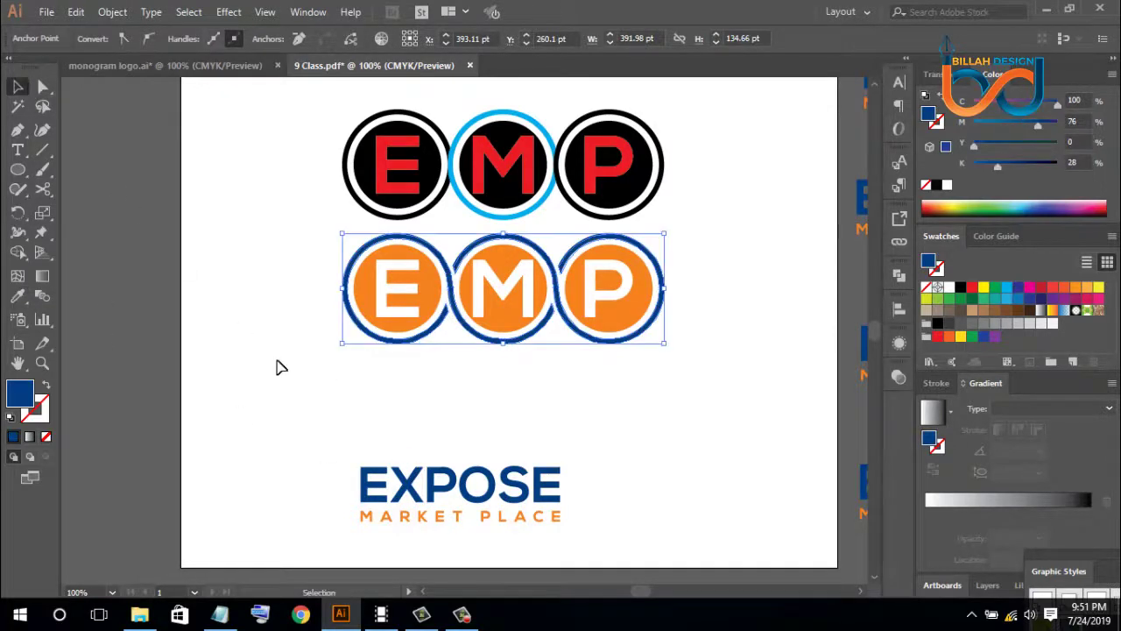
Group all parts of the orange and blue EMP badges in the lower row
mouse_move(280, 378)
mouse_down()
mouse_move(565, 365)
mouse_move(694, 256)
mouse_up()
key(a)
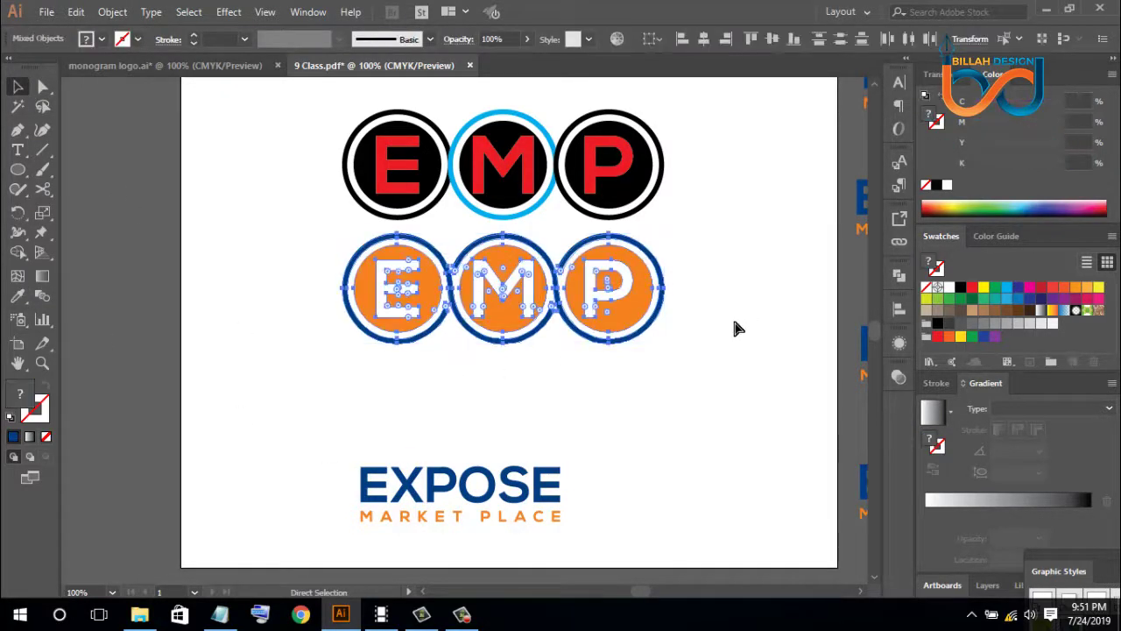
key(v)
click(758, 532)
key(ctrl+minus)
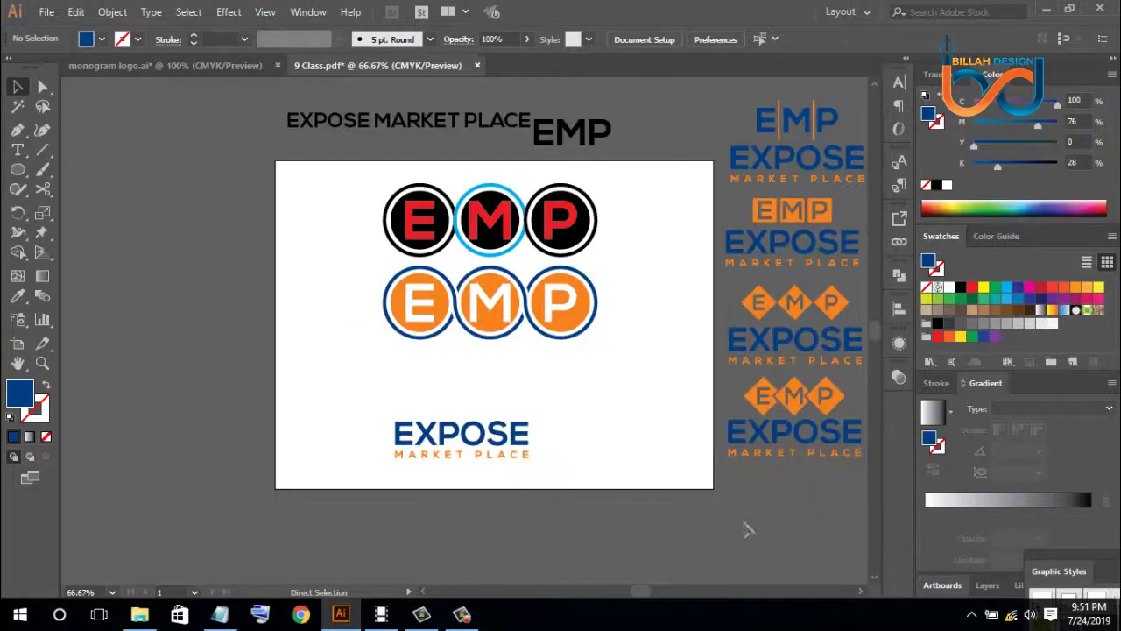
Scale the badge group down just above the EXPOSE MARKET PLACE wordmark and move the combined logo up toward the artboard's middle
drag(581, 325, 465, 407)
click(568, 396)
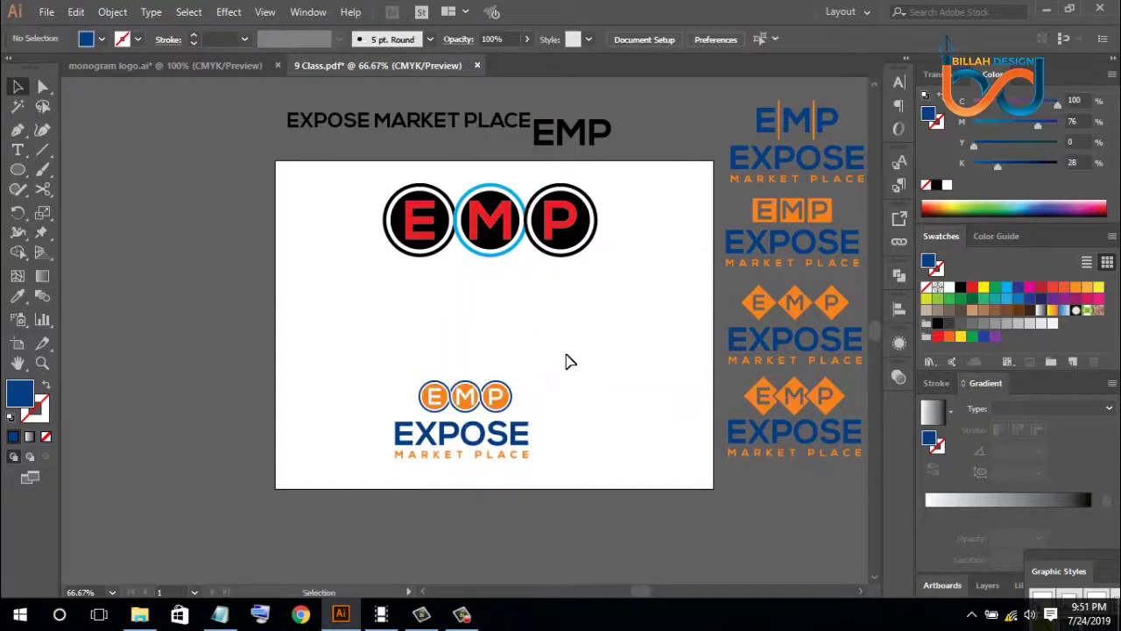
drag(567, 364, 394, 481)
drag(465, 431, 503, 361)
click(403, 418)
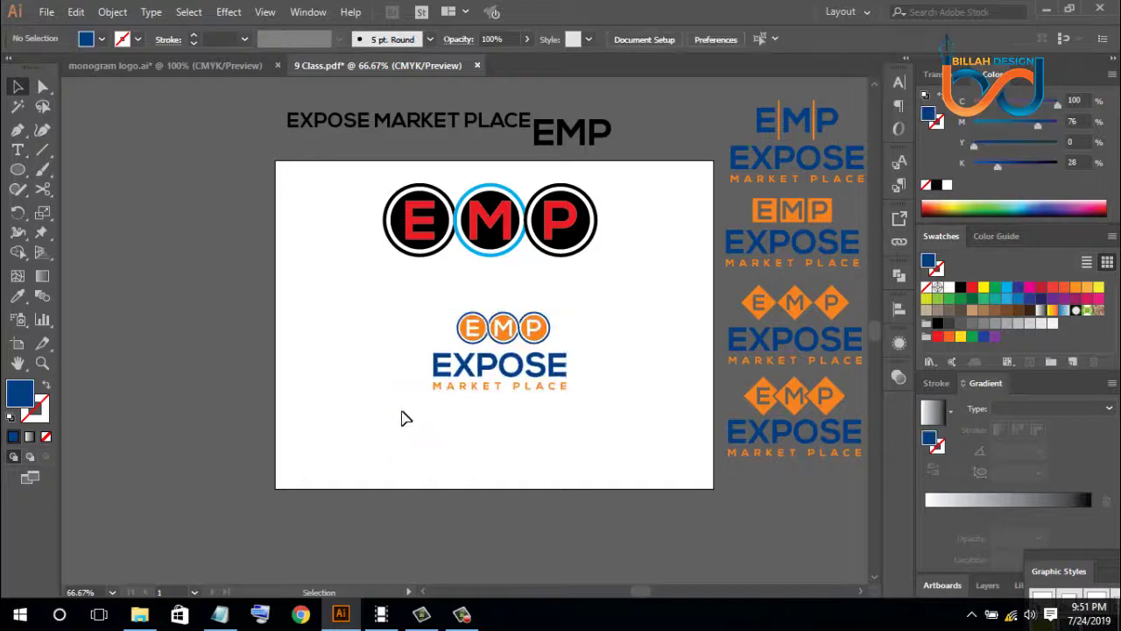
Align the small EMP badges and the EXPOSE MARKET PLACE wordmark on their horizontal centers, and nudge the badges slightly down toward the text
drag(403, 412, 535, 372)
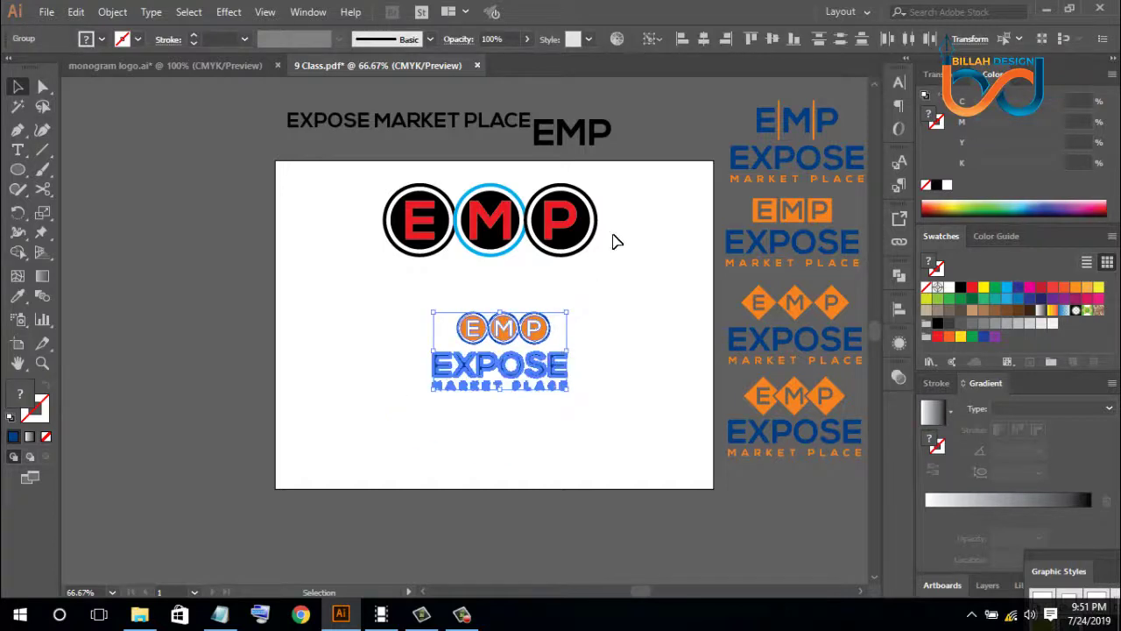
click(702, 40)
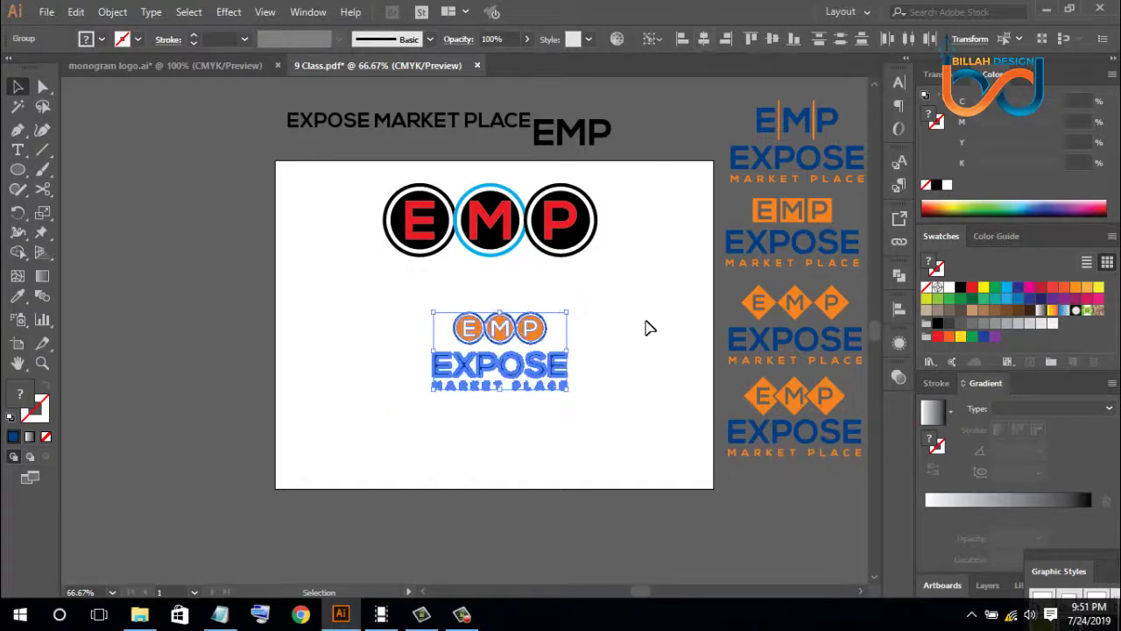
click(564, 342)
drag(563, 342, 530, 317)
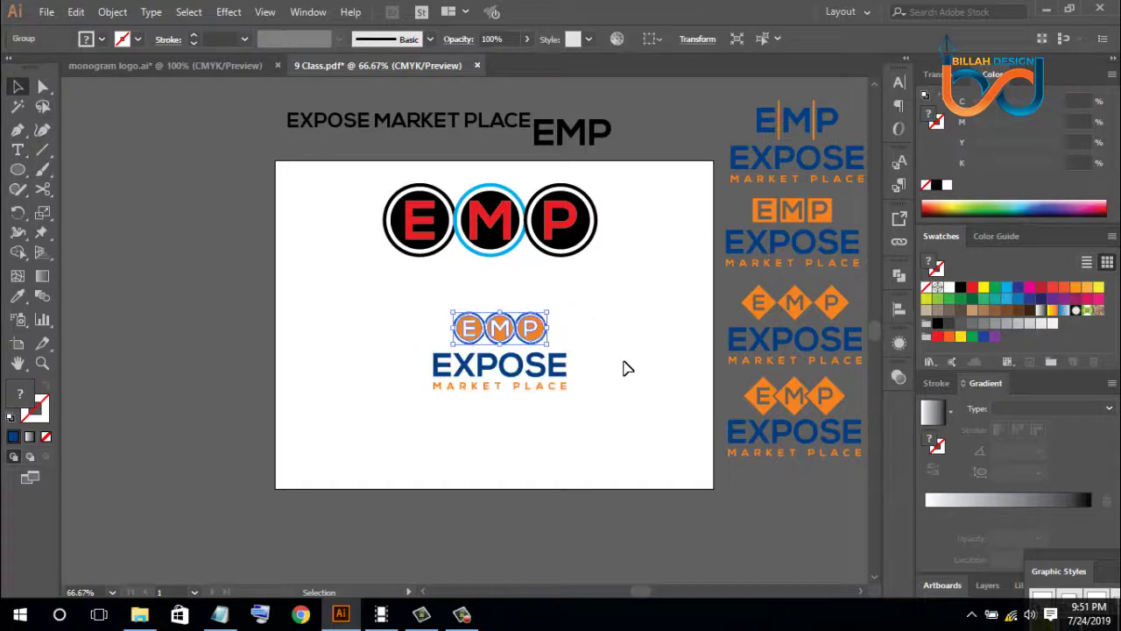
key(Down)
key(Down)
key(Down)
click(628, 375)
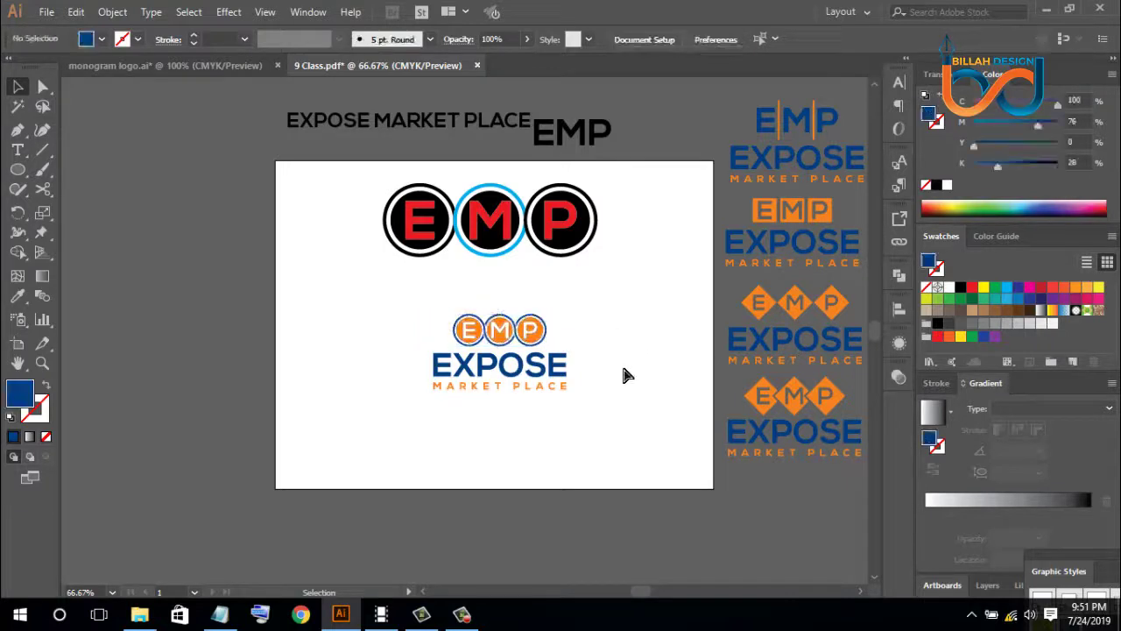
key(ctrl+1)
drag(666, 338, 613, 354)
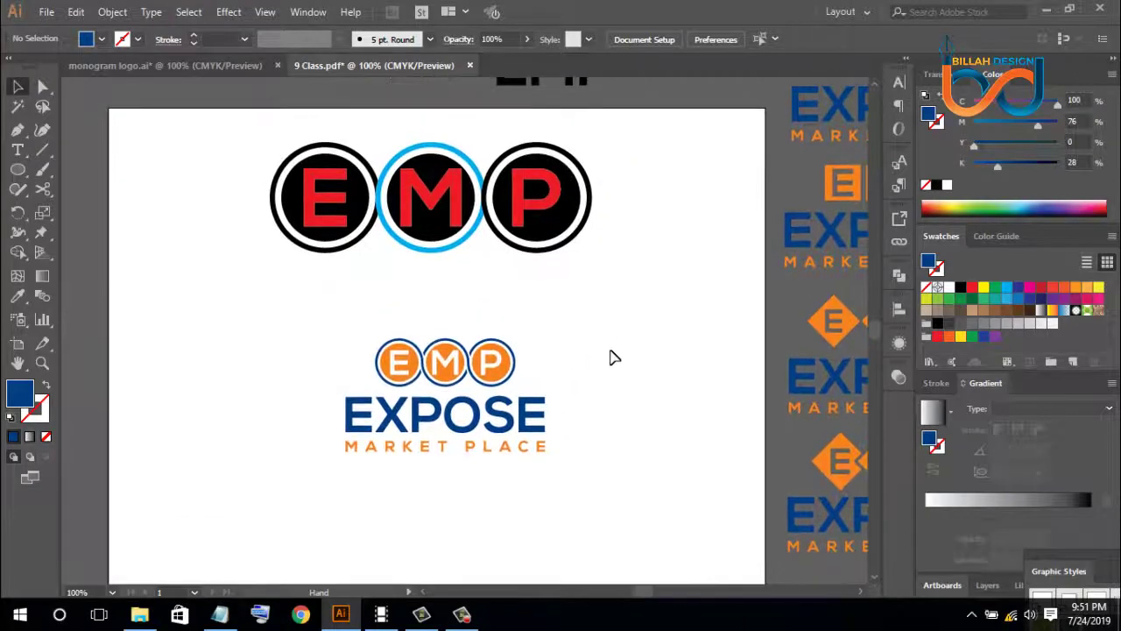
key(ctrl+minus)
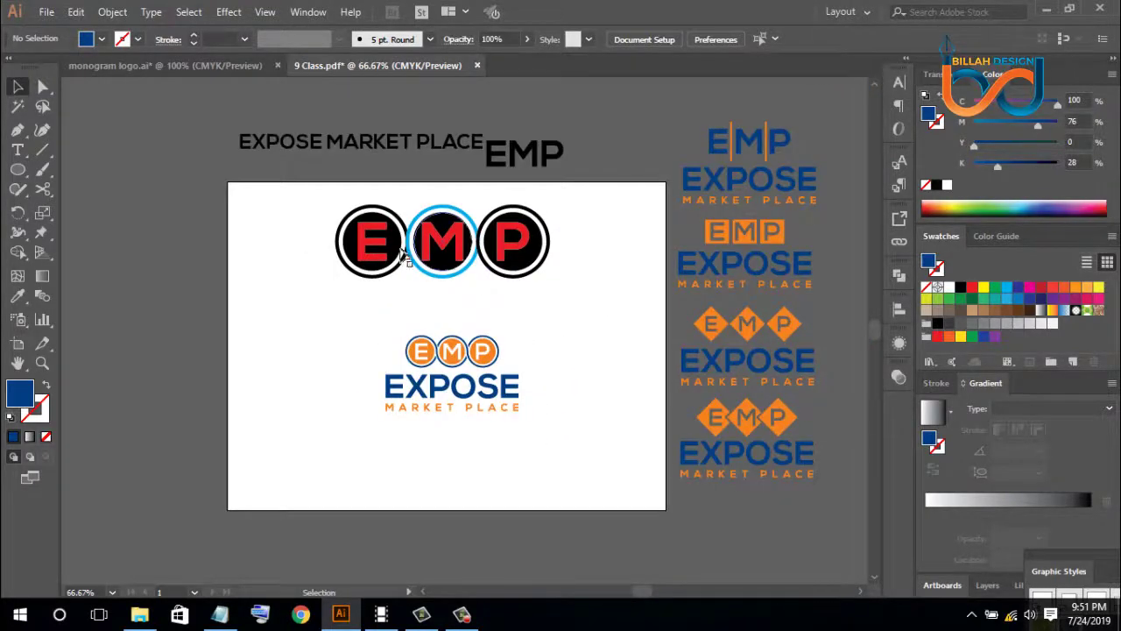
drag(540, 347, 544, 330)
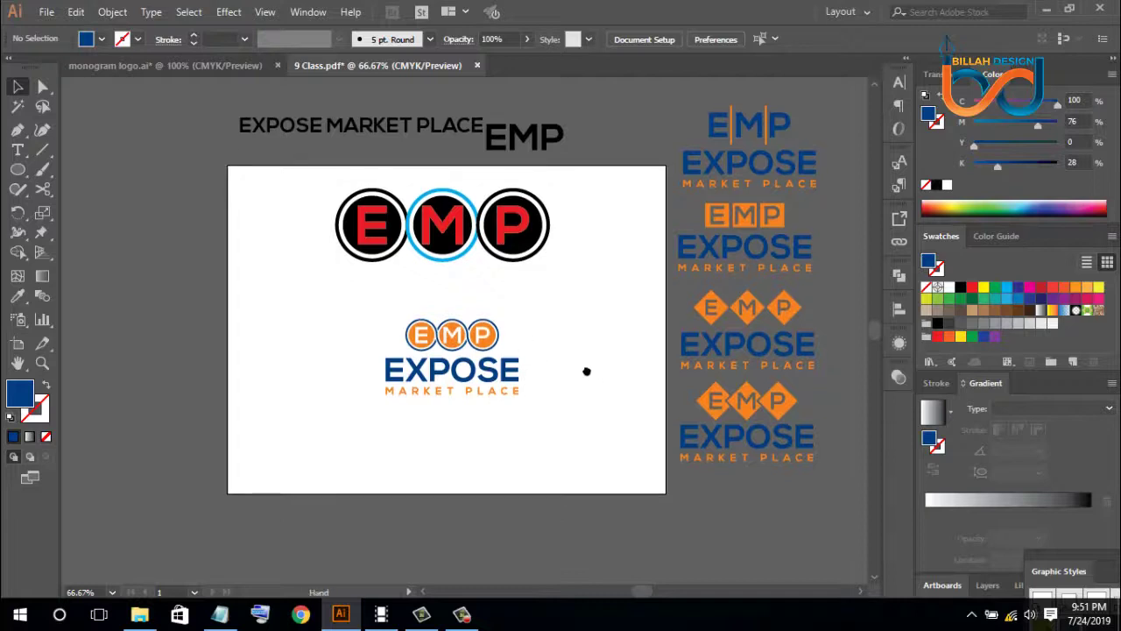